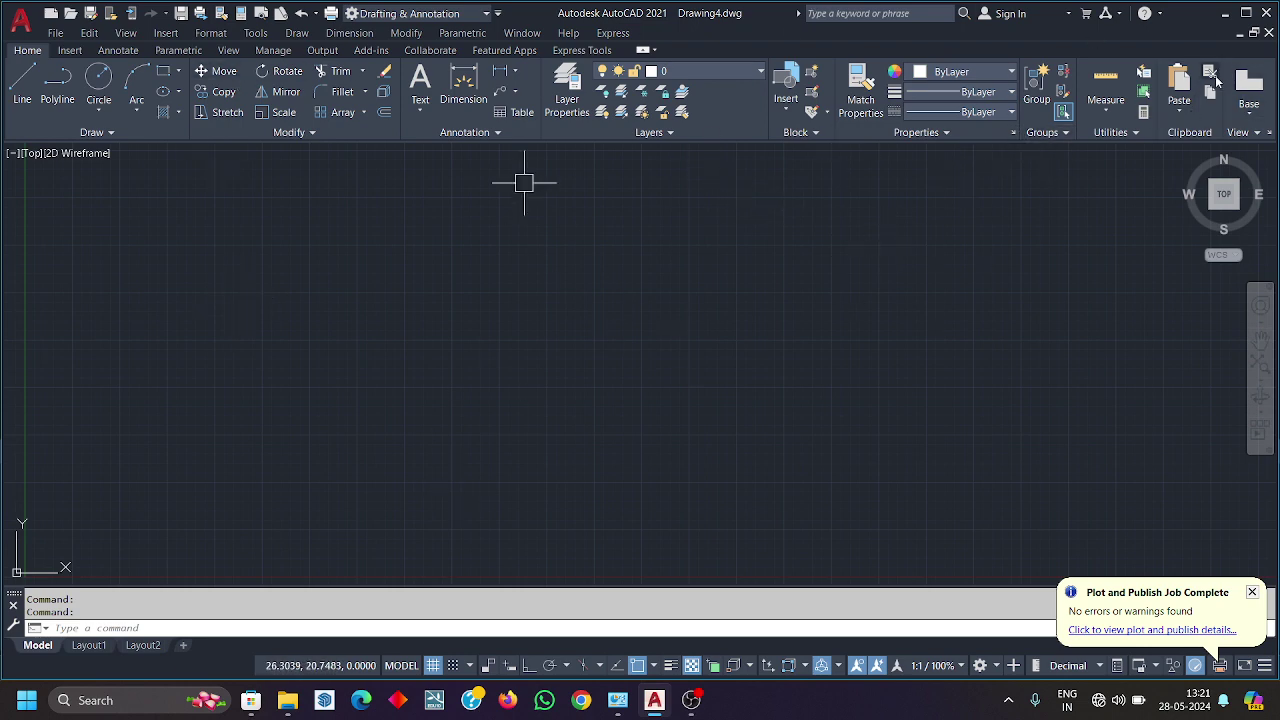
click(741, 286)
click(763, 331)
right_click(706, 346)
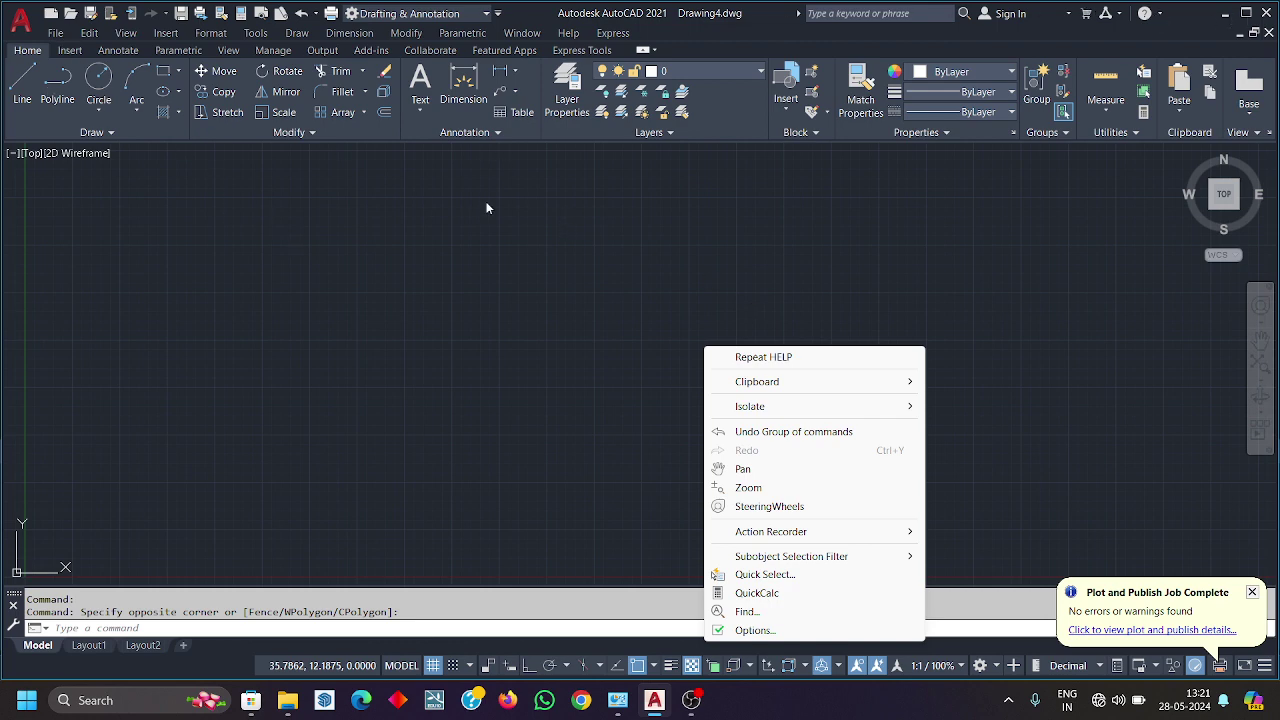
click(1011, 420)
click(588, 196)
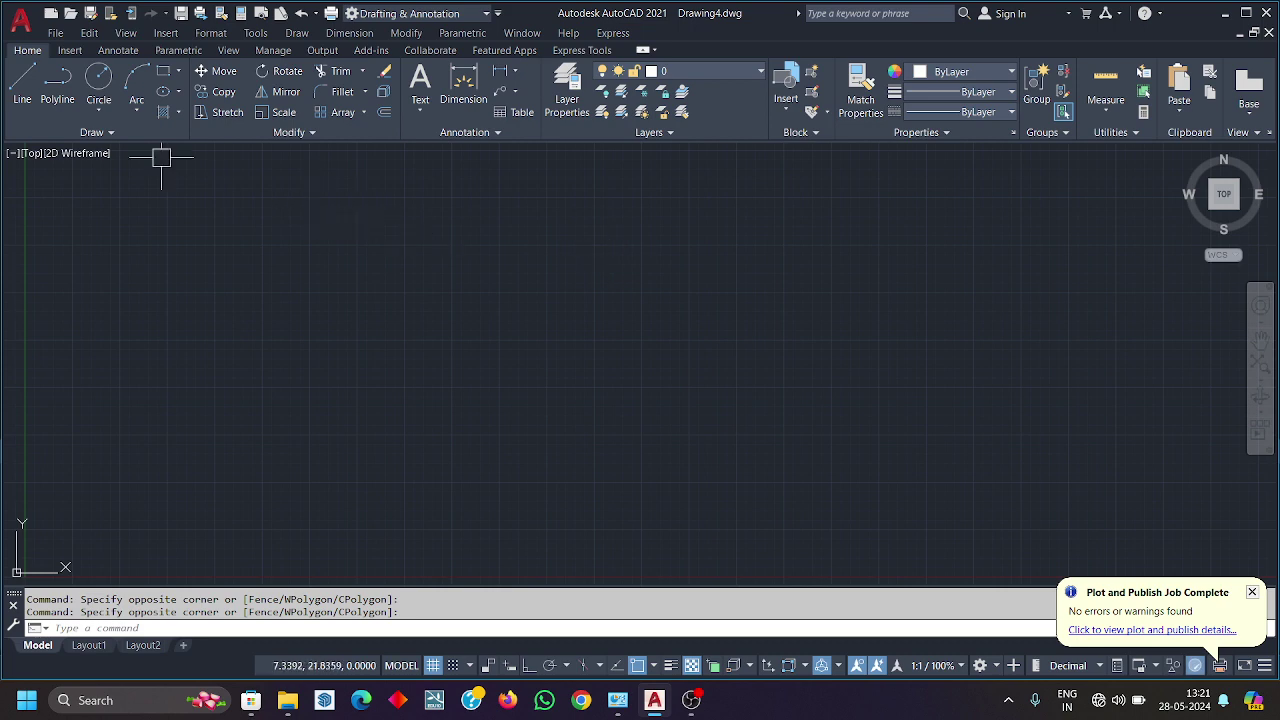
Step: Draw a circle and an upright rectangle beside it, with a gap between them
click(99, 78)
click(257, 276)
click(292, 311)
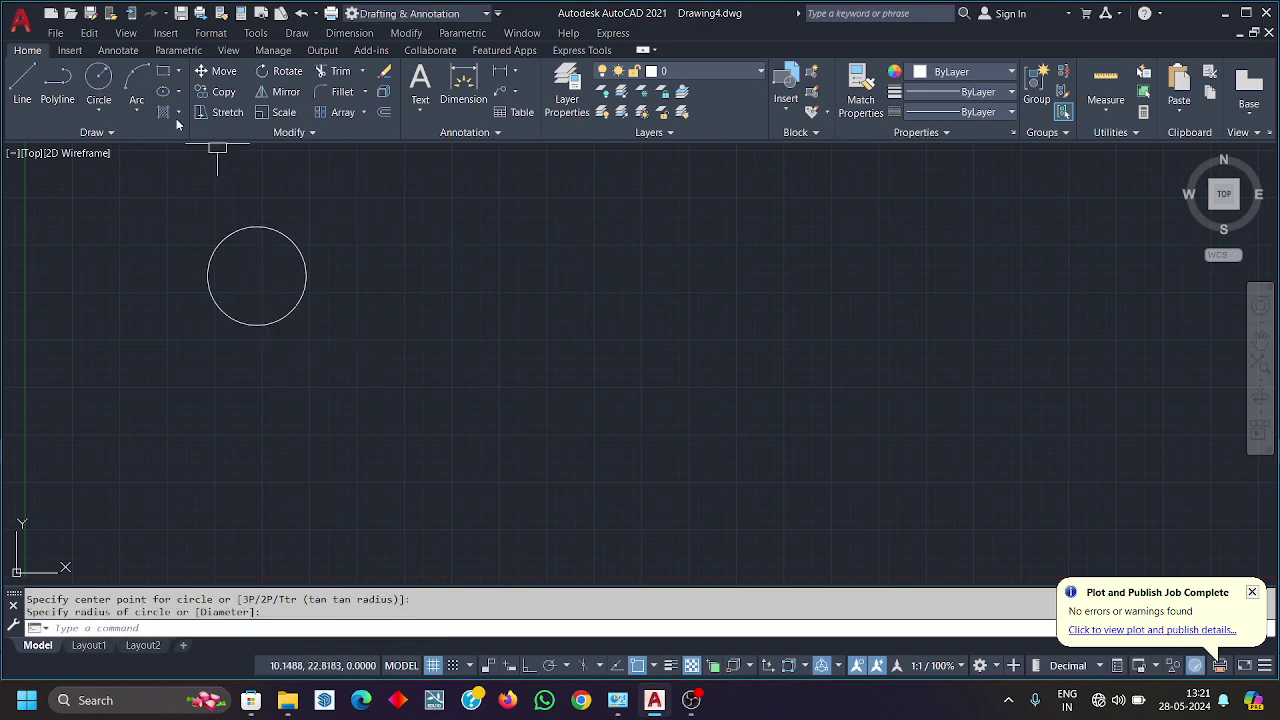
click(163, 70)
click(391, 251)
click(452, 331)
Step: Copy the circle and rectangle together to the clipboard and paste the pair beside the originals
click(654, 394)
click(203, 207)
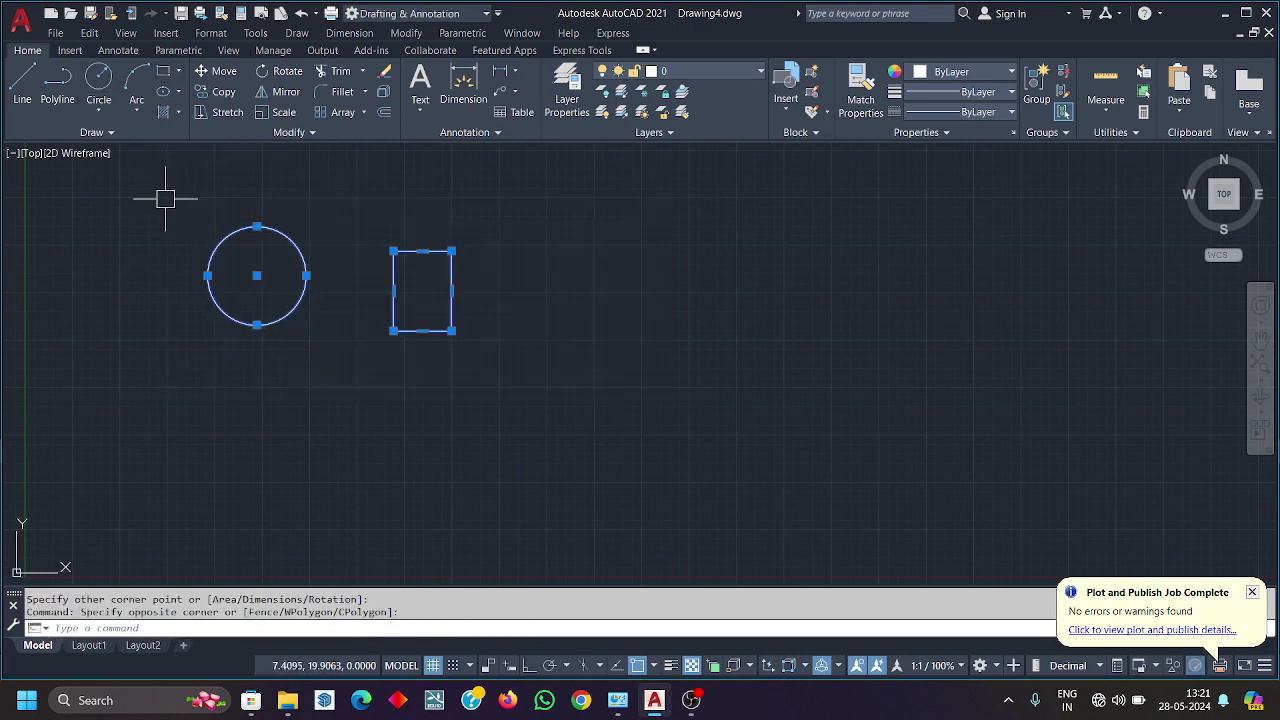
right_click(234, 376)
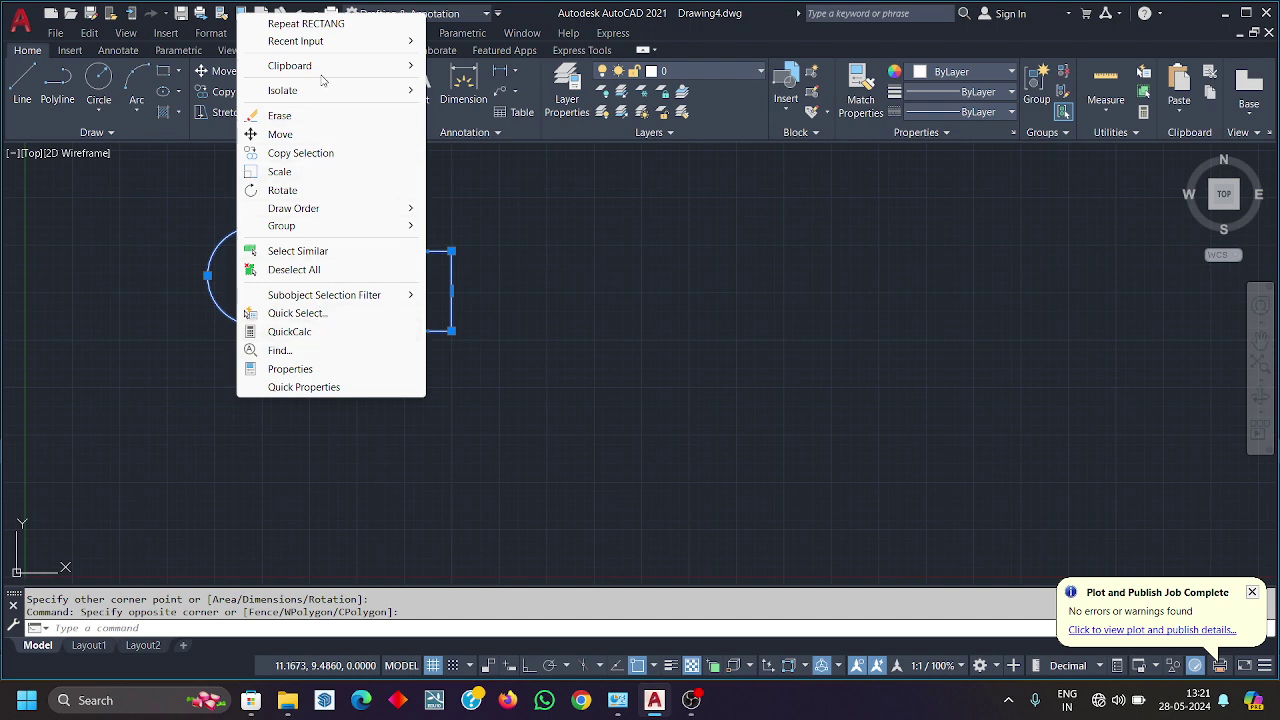
click(479, 398)
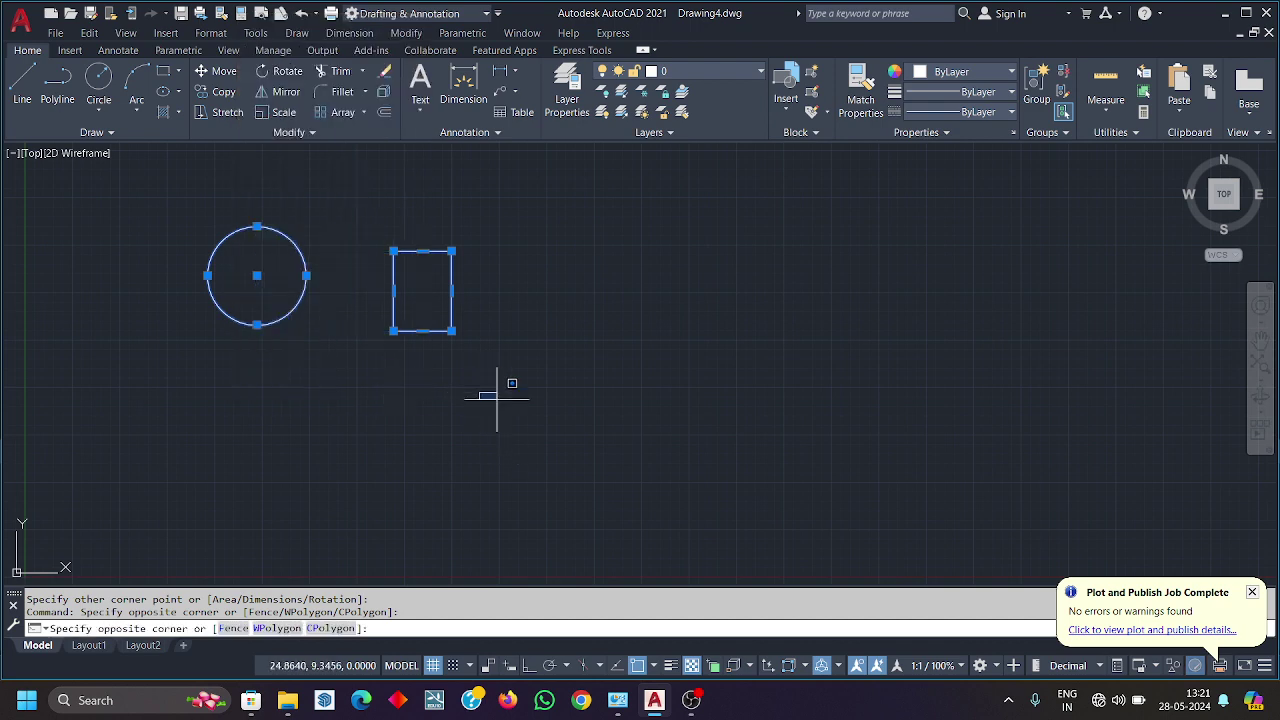
click(393, 330)
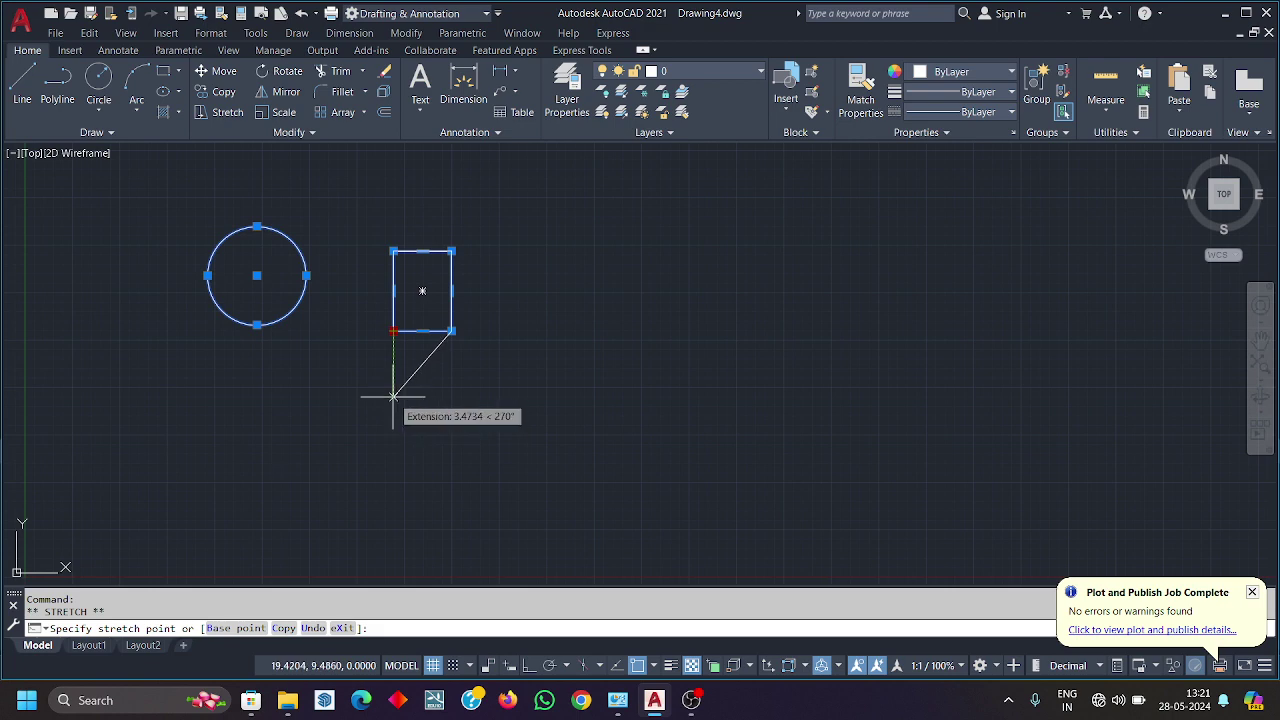
key(Escape)
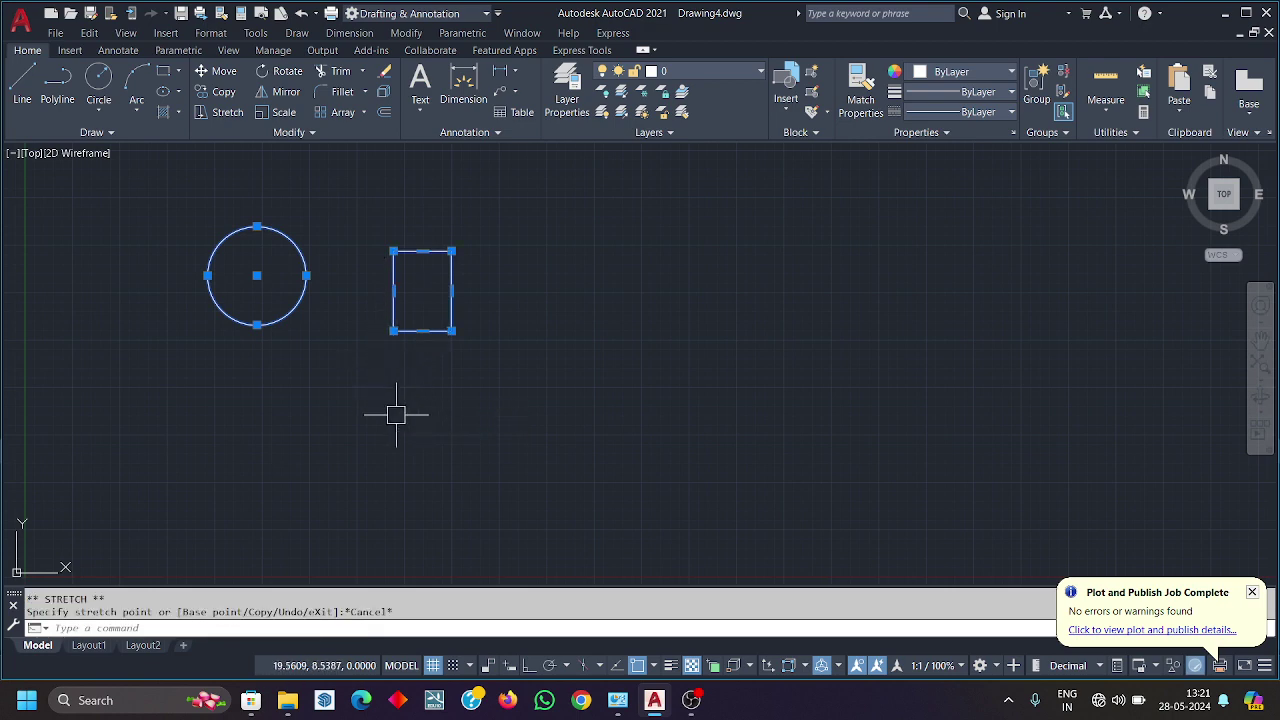
key(ctrl+c)
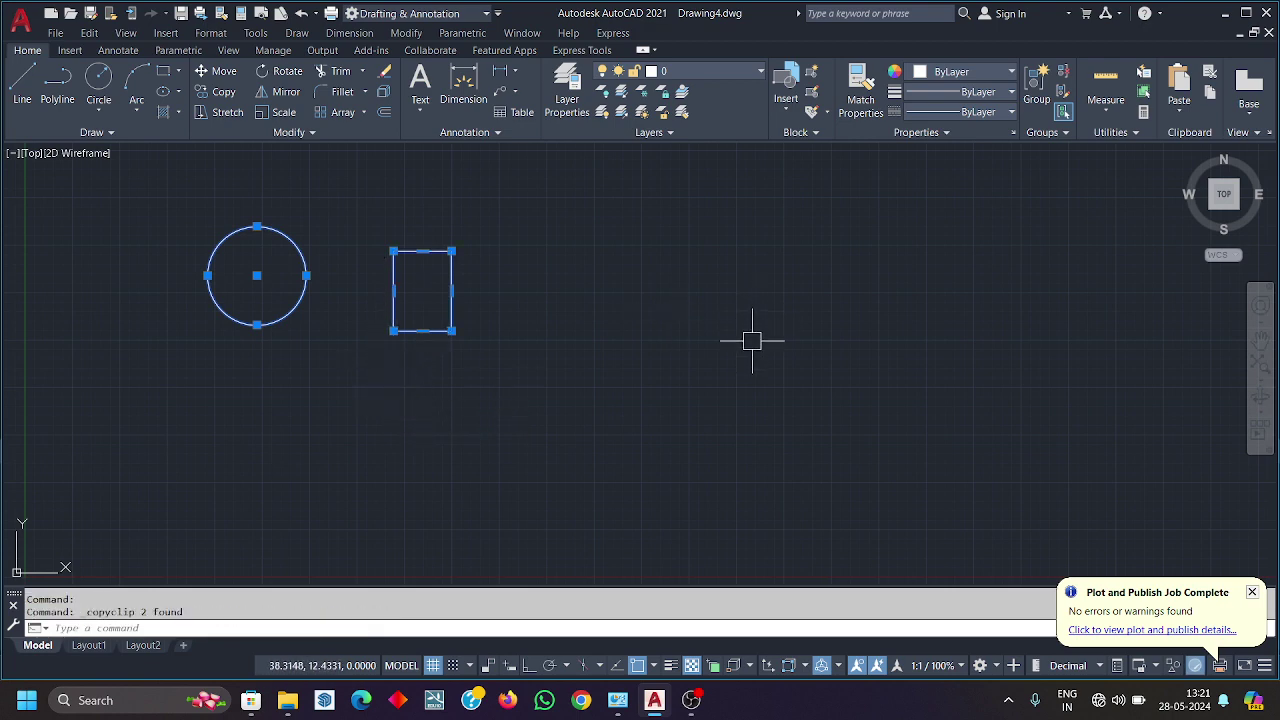
key(ctrl+v)
click(722, 358)
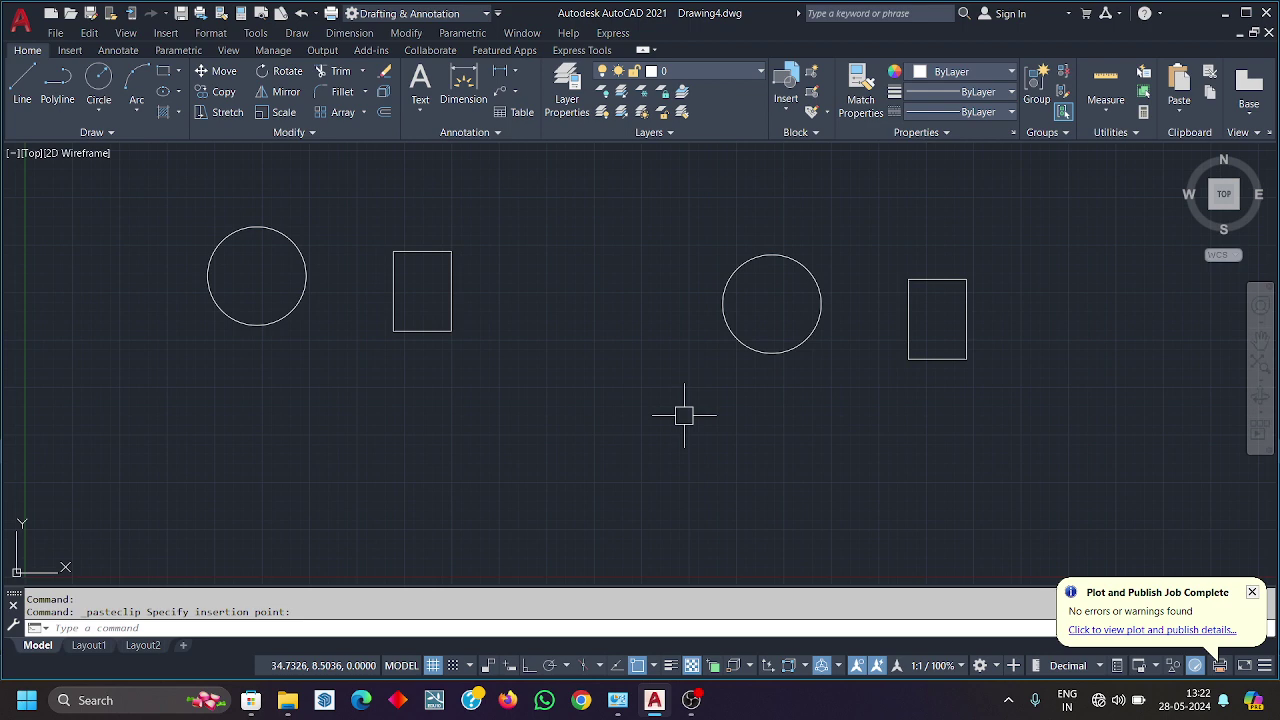
Step: Delete both circles and both rectangles from the drawing
scroll(684, 415, down, 2)
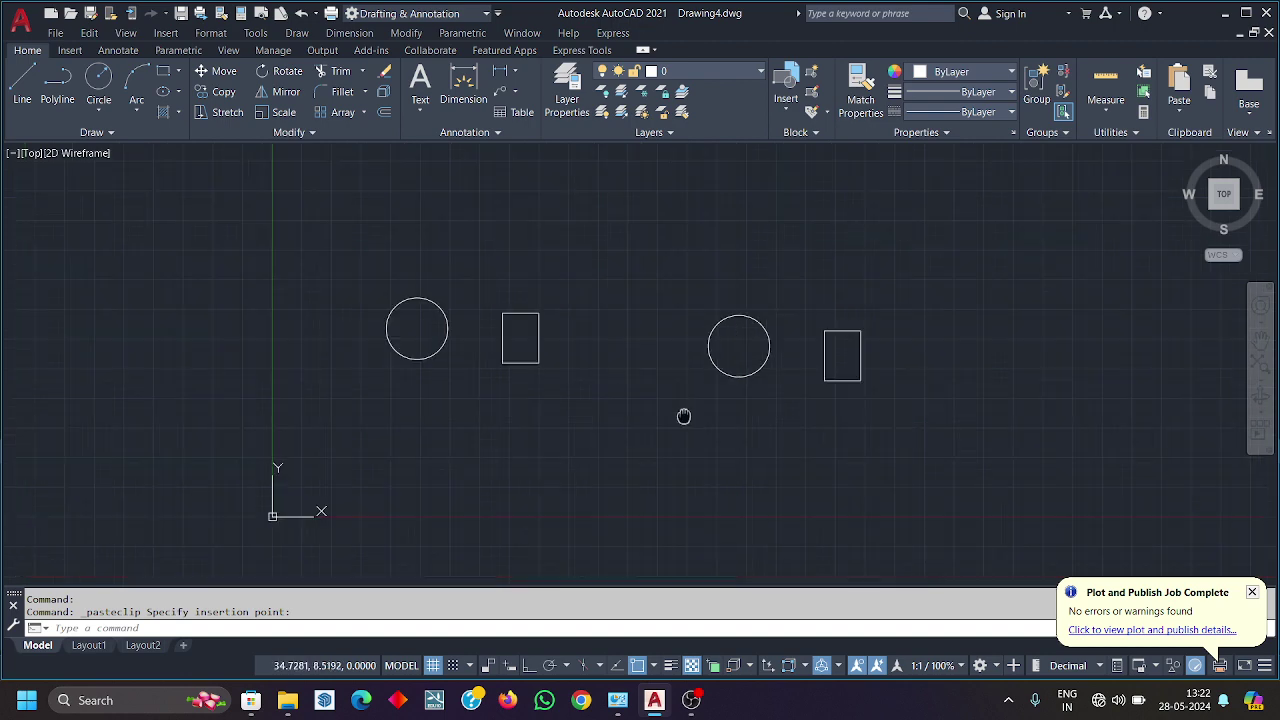
click(986, 410)
click(424, 271)
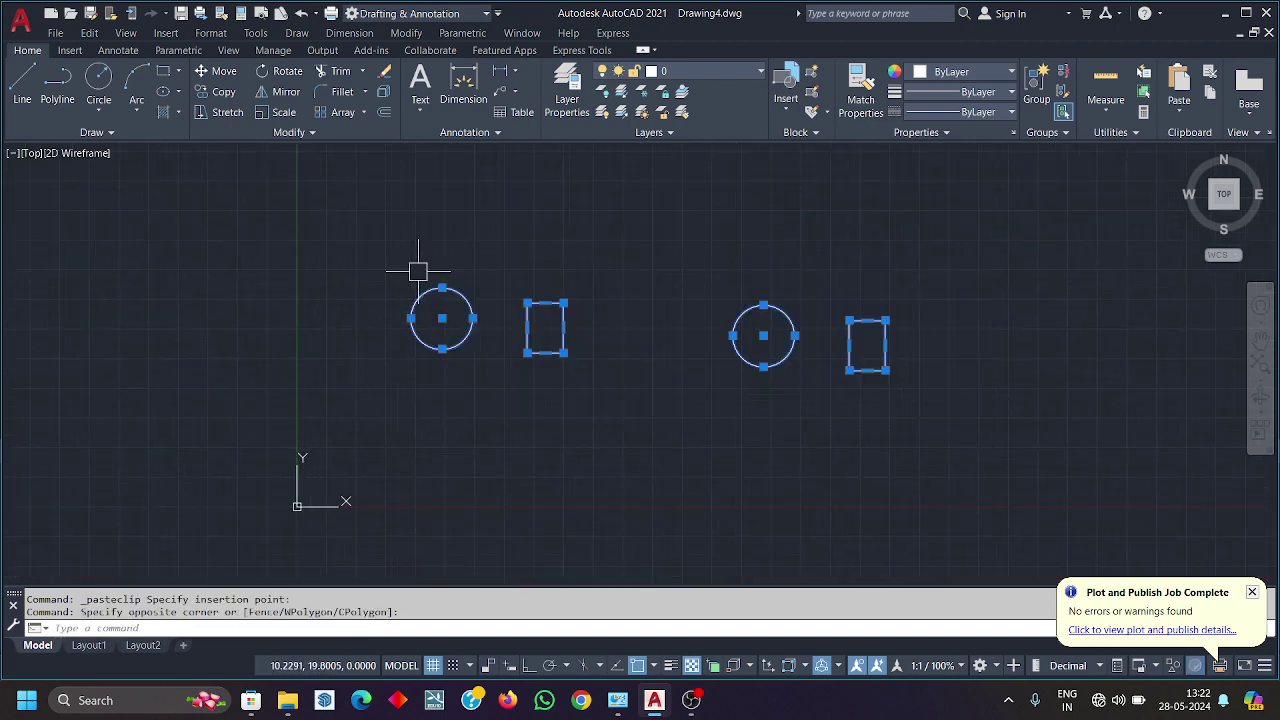
key(Delete)
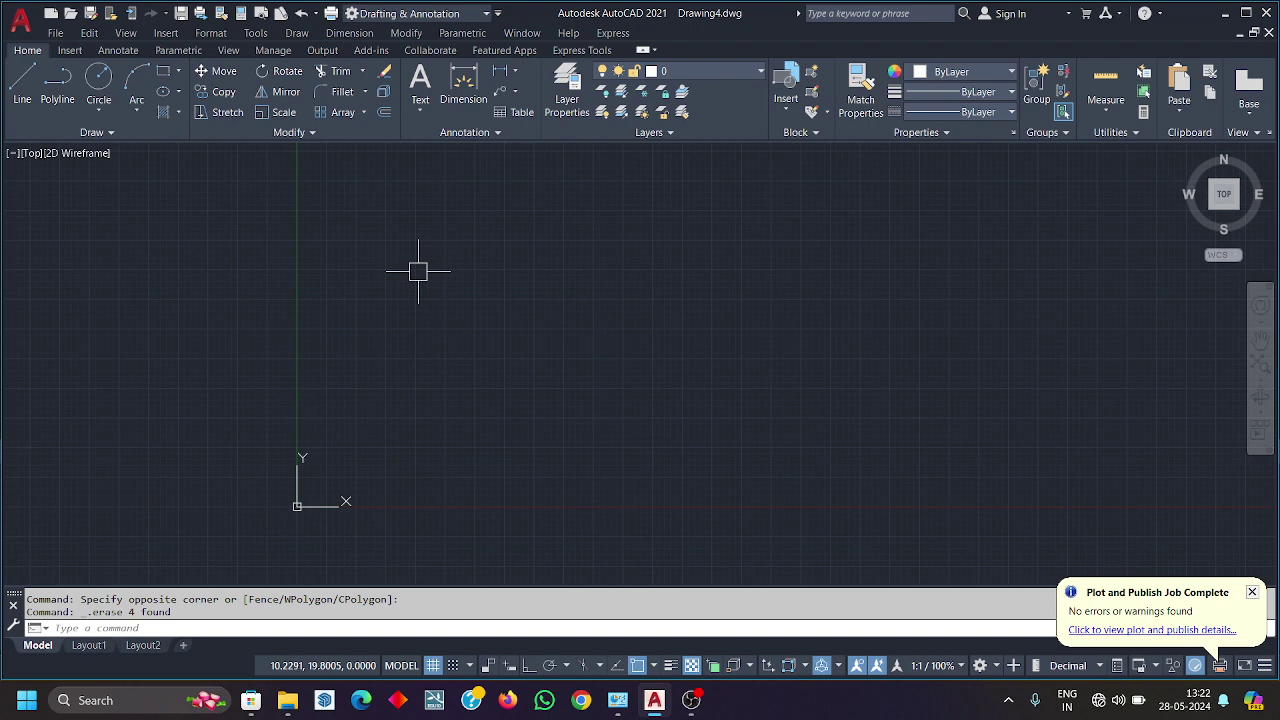
click(166, 33)
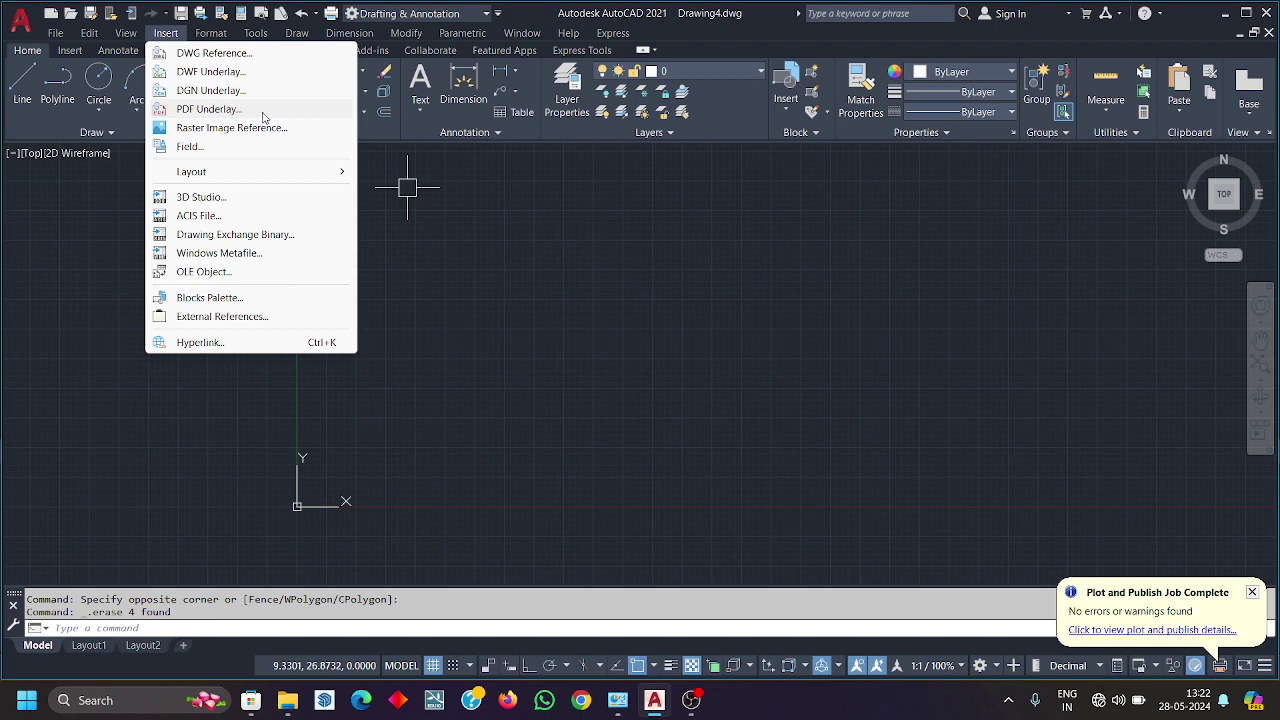
click(402, 300)
click(256, 301)
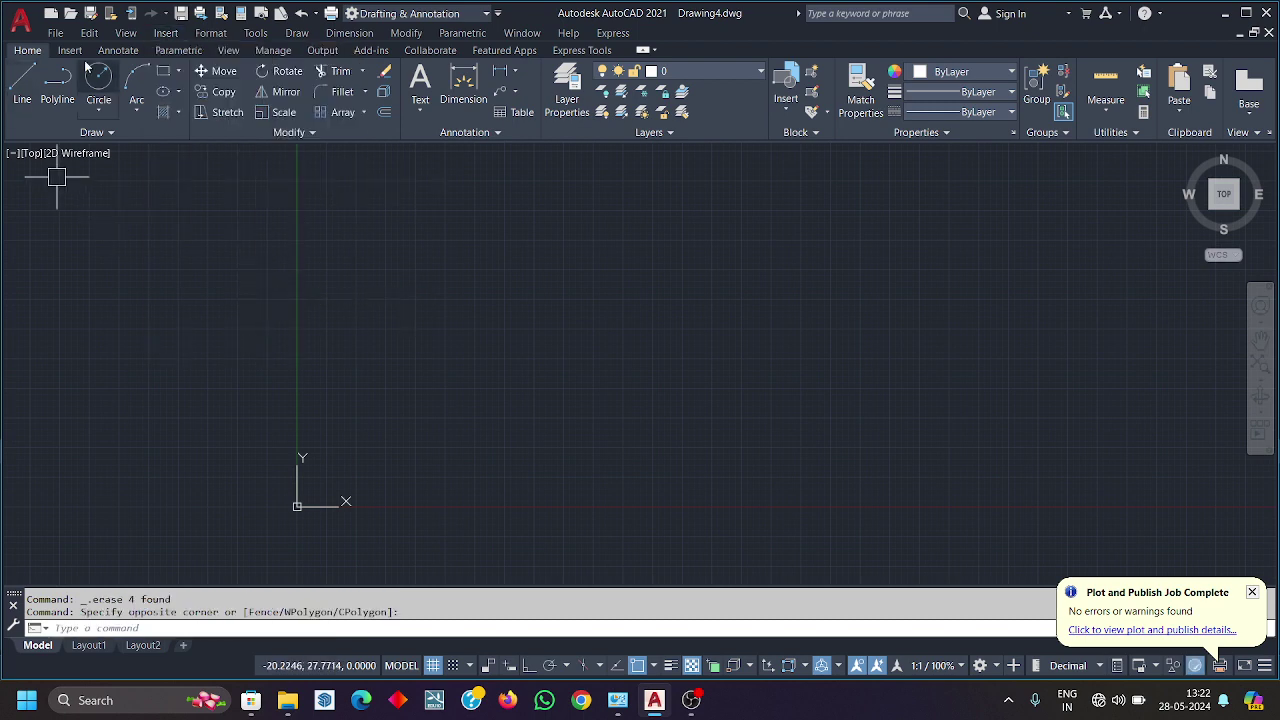
click(69, 50)
click(540, 113)
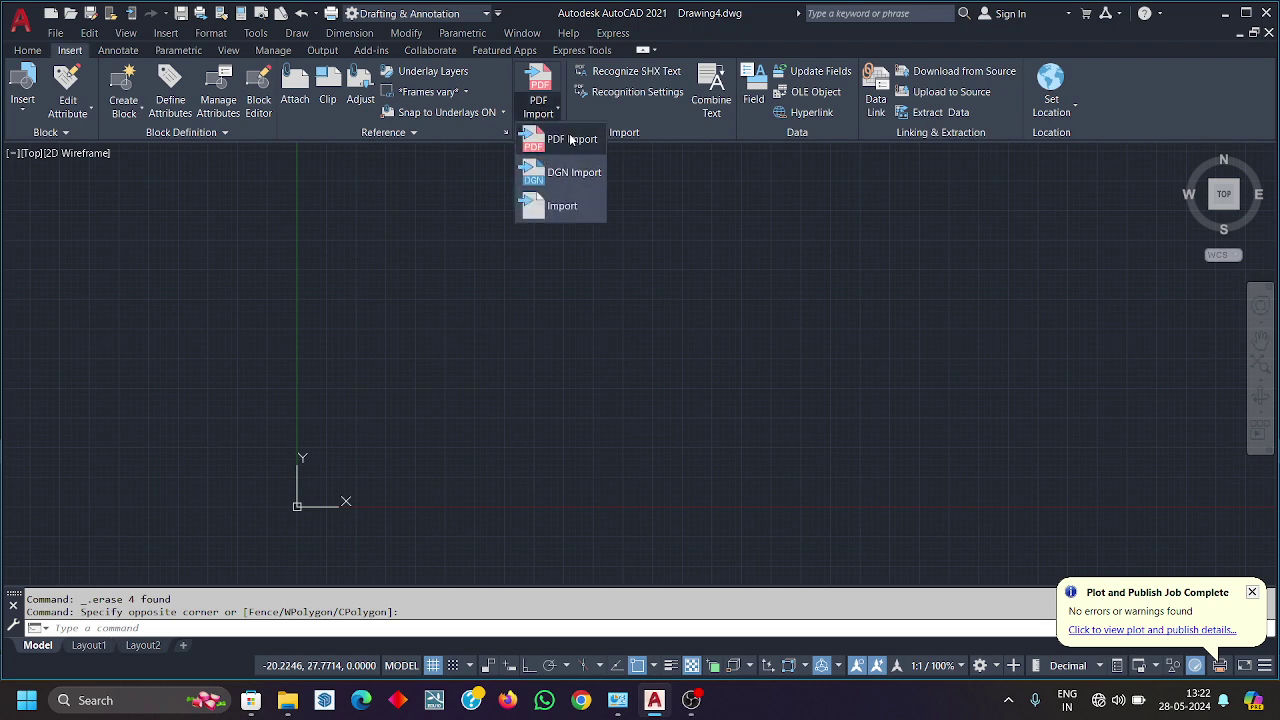
click(177, 32)
mouse_move(210, 33)
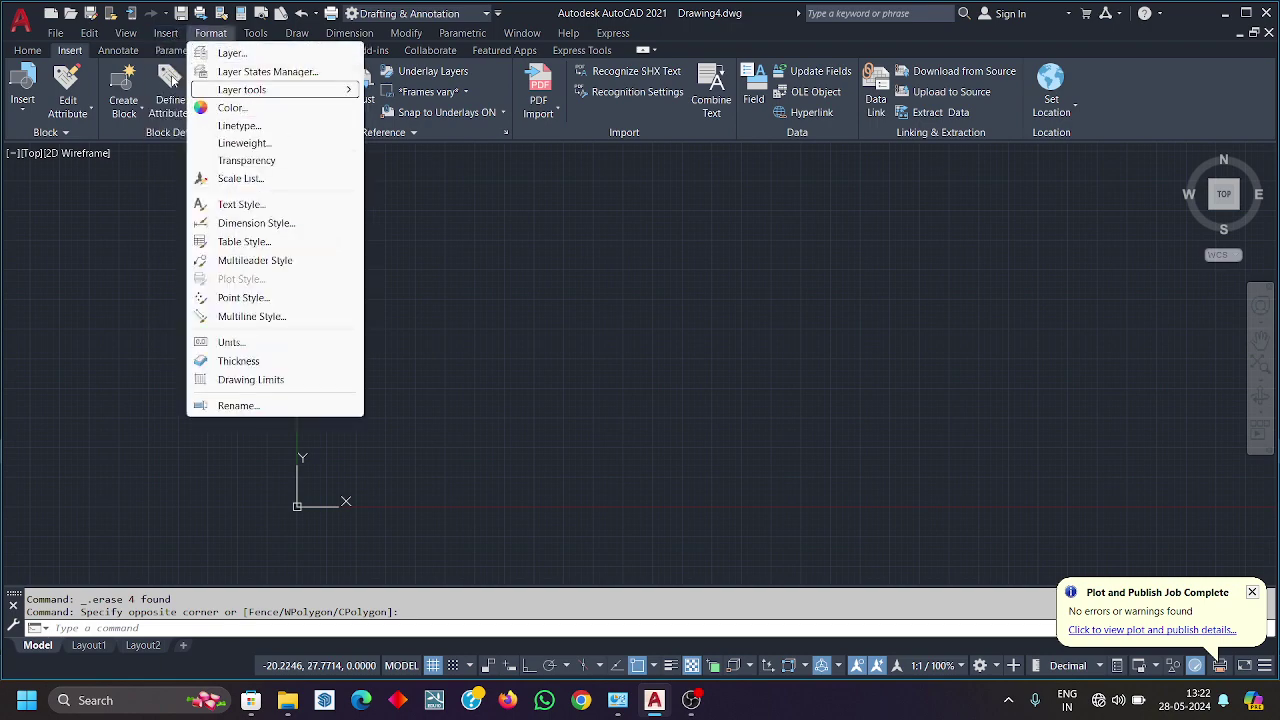
click(365, 266)
click(200, 160)
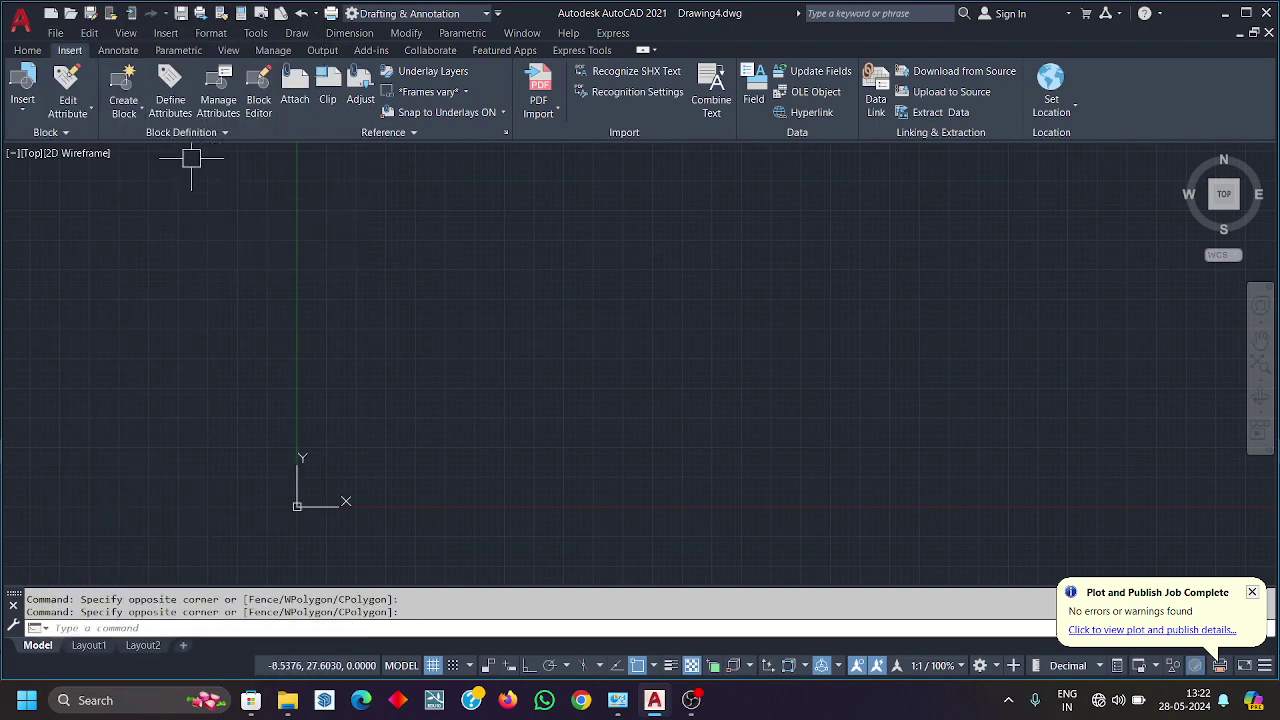
Step: Attach TEST.pdf from the Desktop as a PDF underlay at 0,0,0 with scale 1 and rotation 0, and select it
click(166, 33)
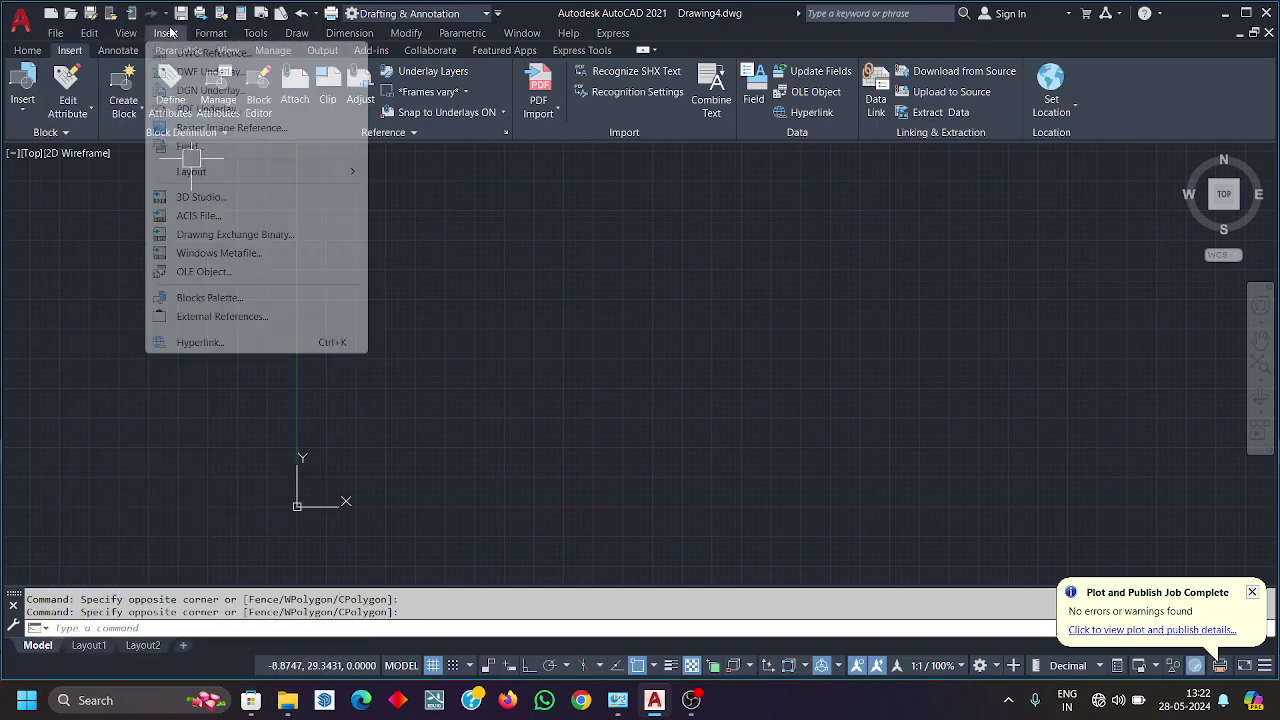
click(207, 109)
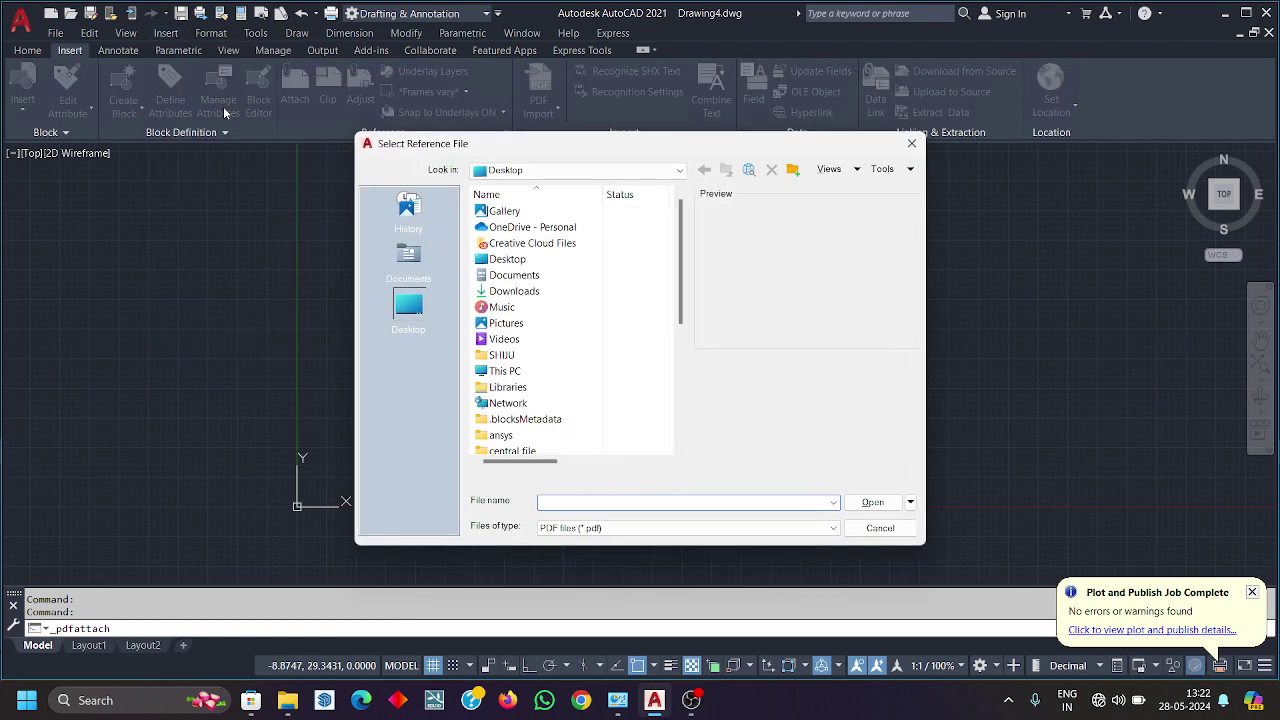
scroll(574, 363, down, 5)
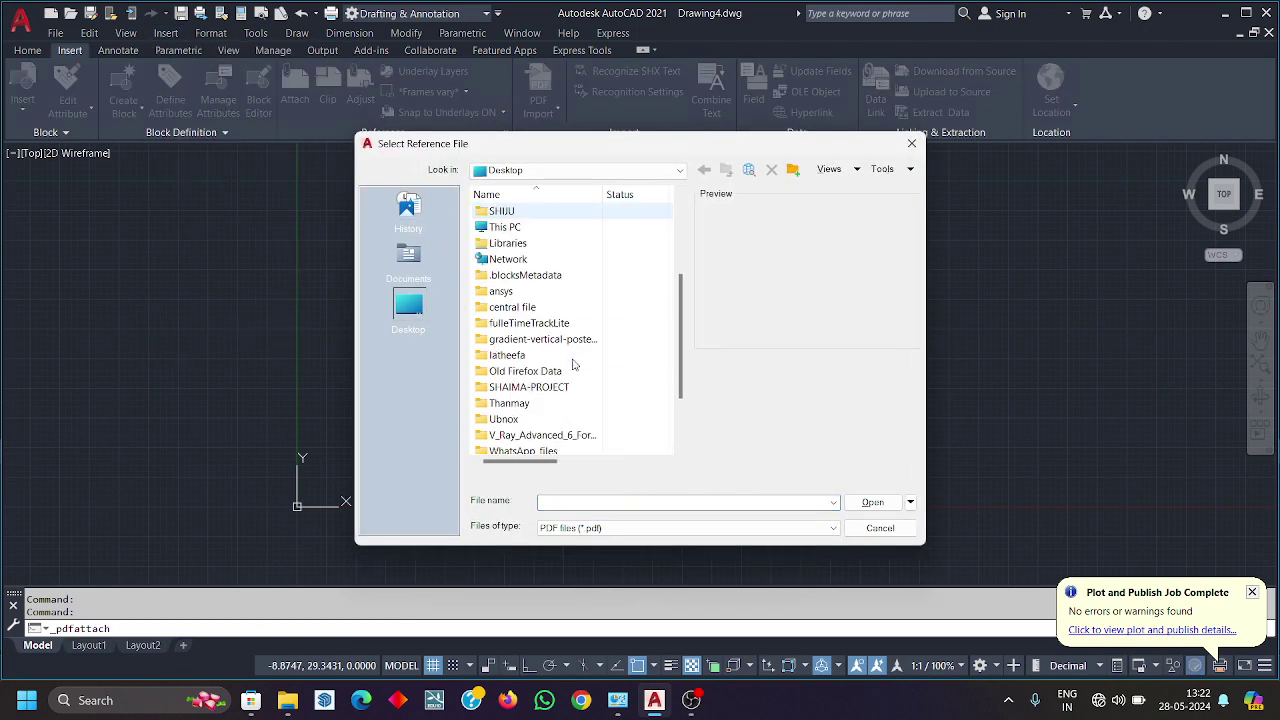
click(530, 437)
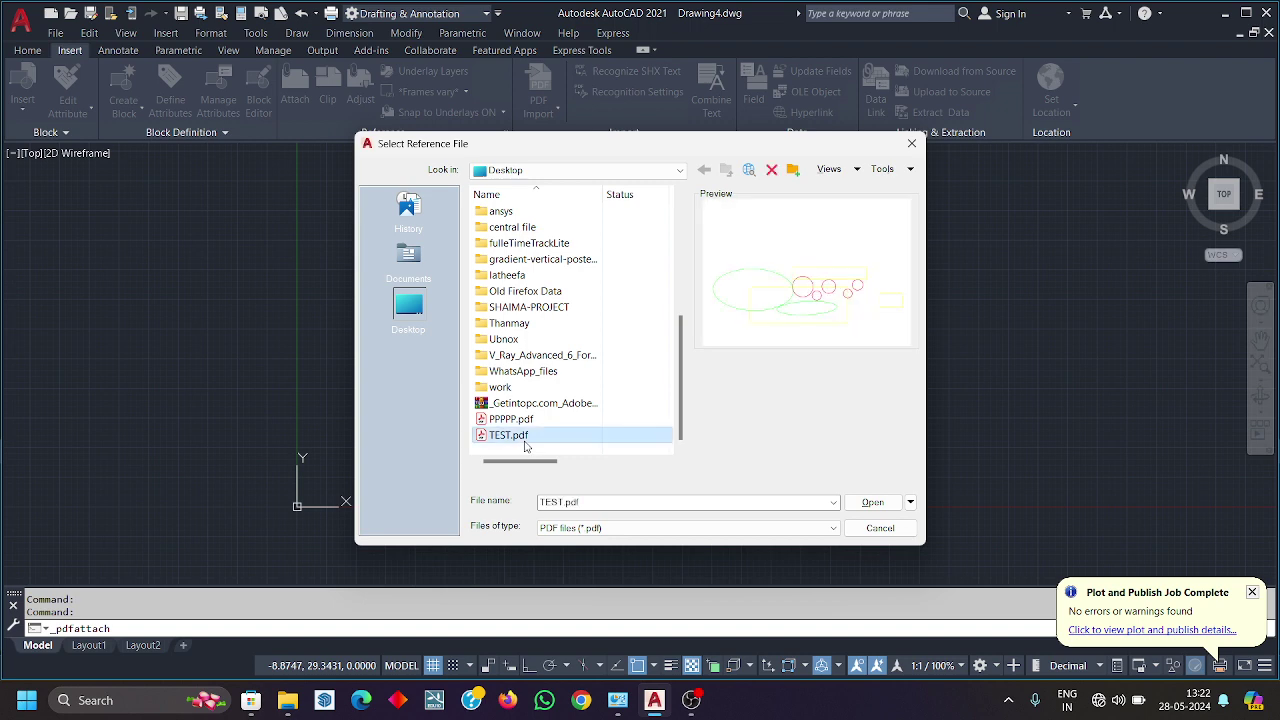
click(639, 528)
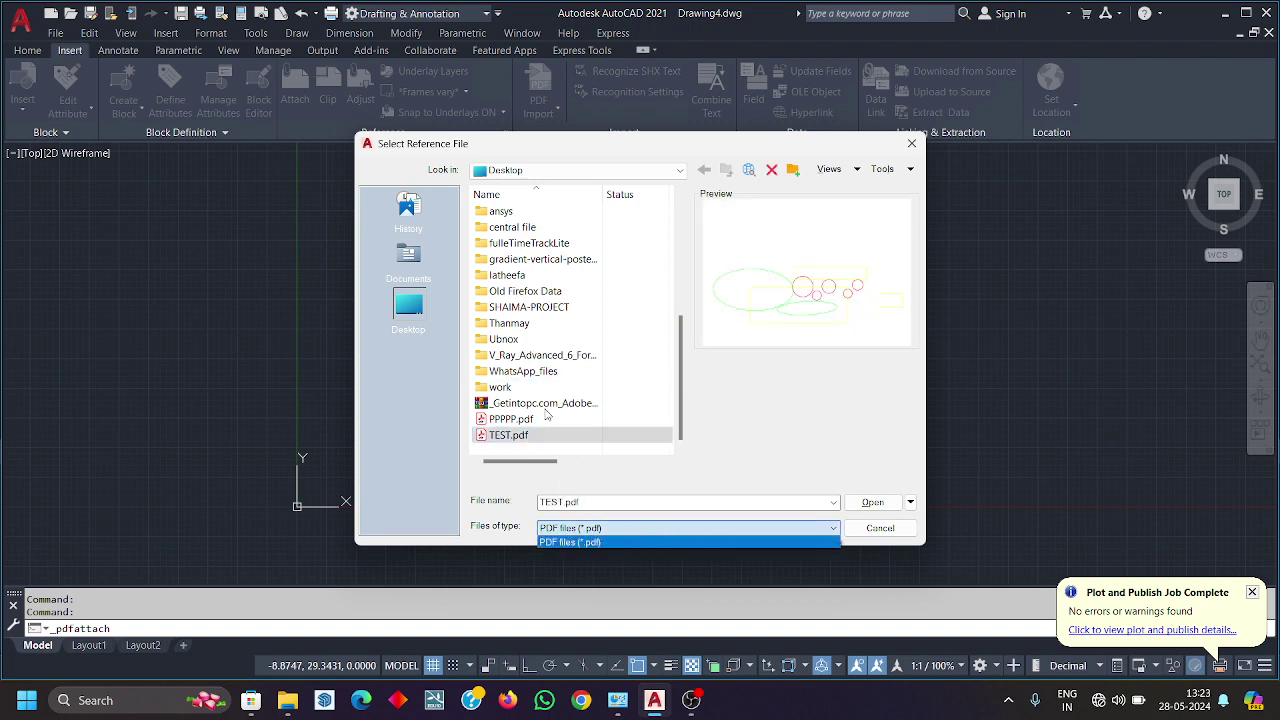
click(870, 502)
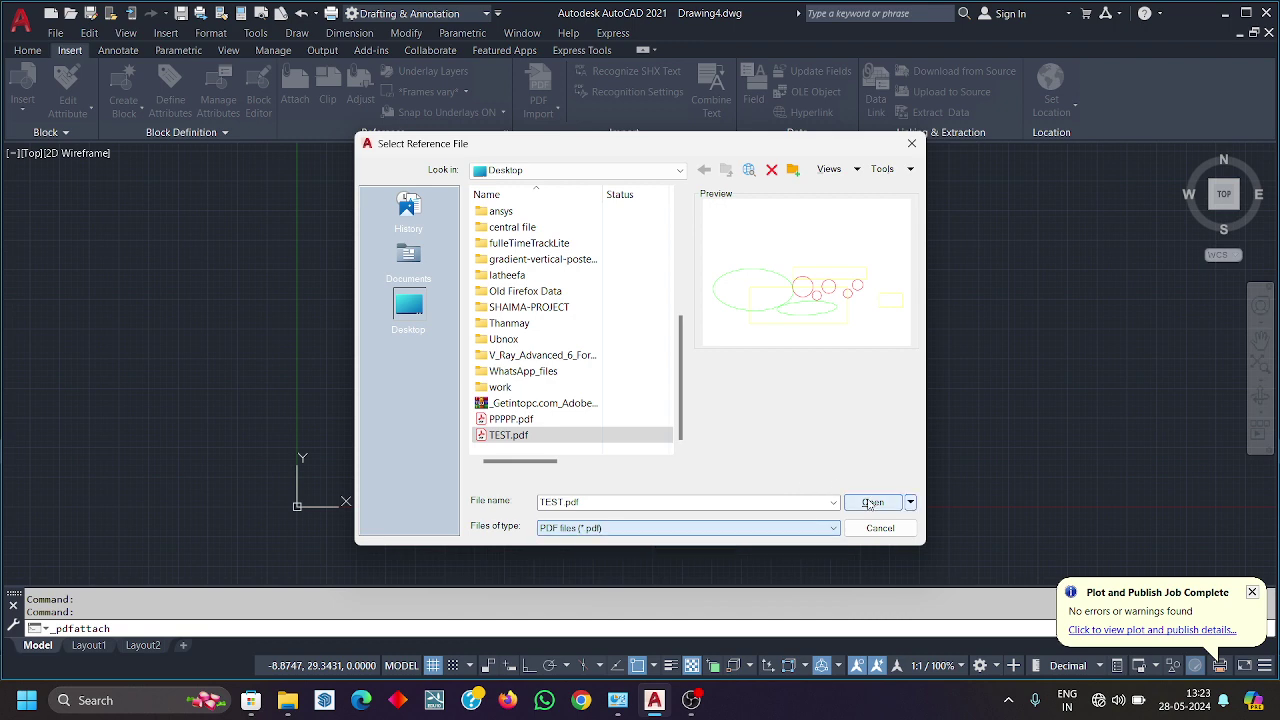
click(855, 500)
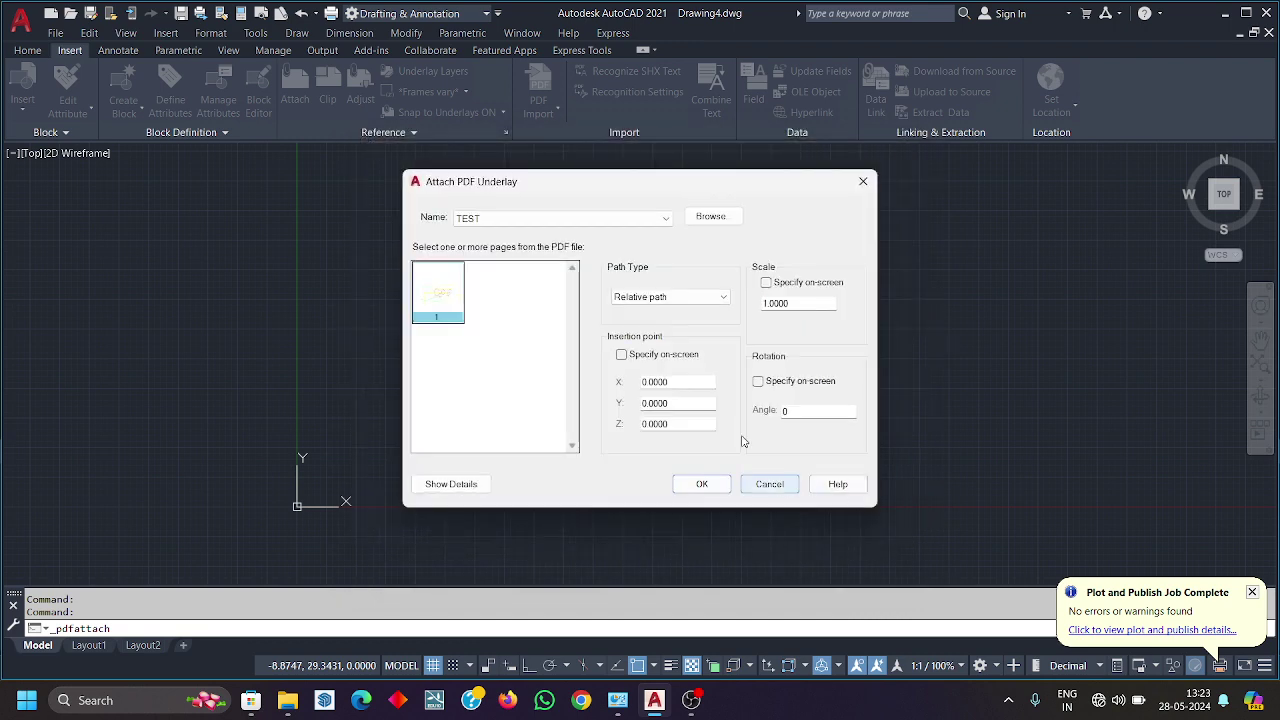
click(692, 482)
scroll(657, 443, down, 5)
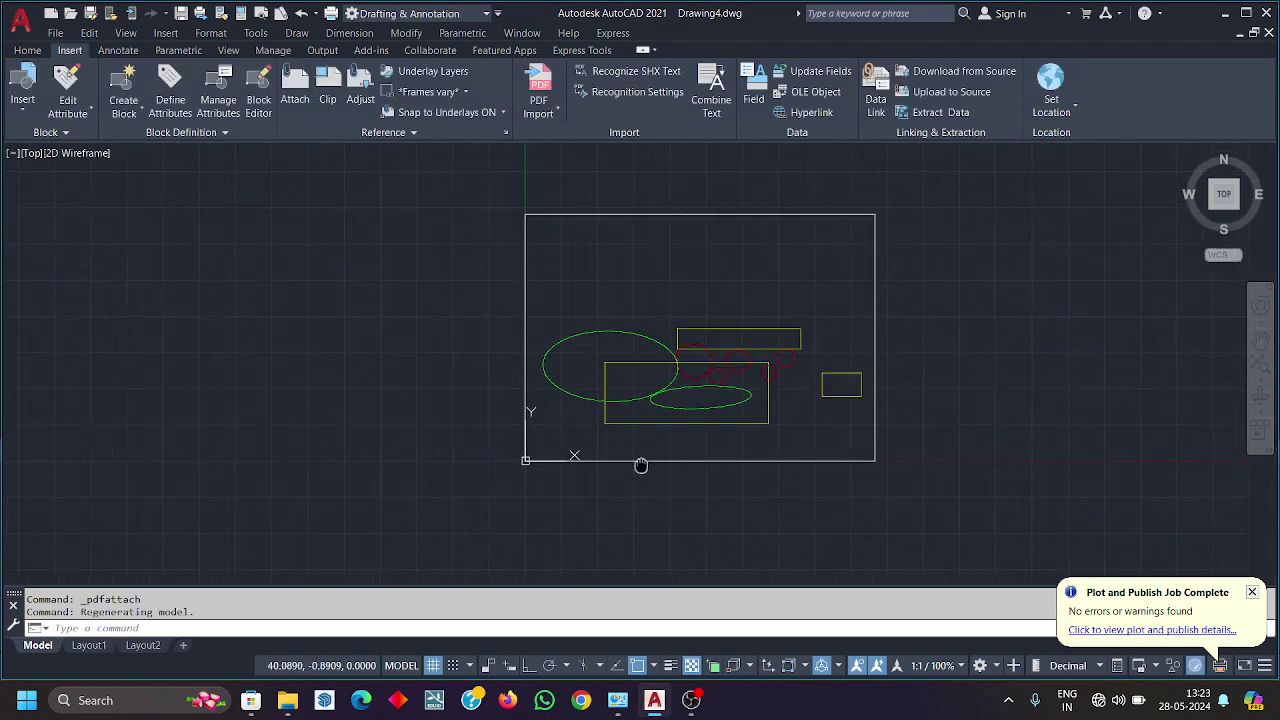
middle_drag(640, 463, 508, 446)
click(545, 440)
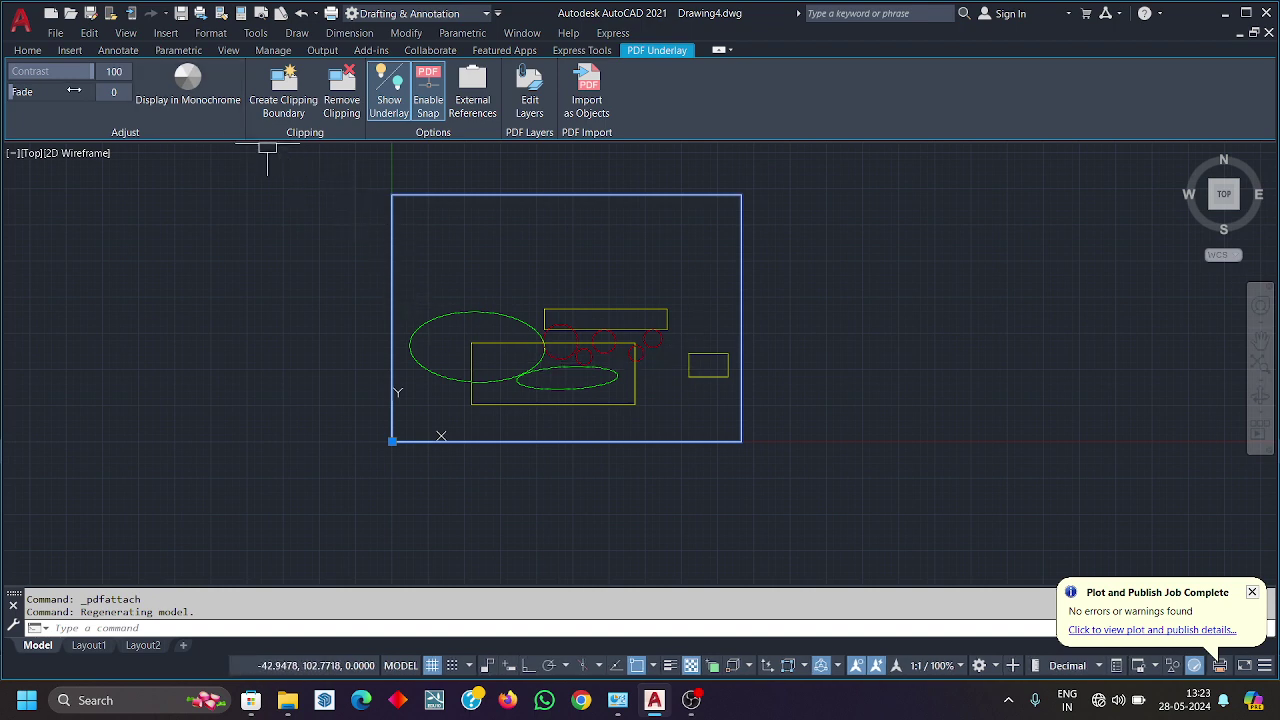
Step: Display the selected PDF underlay in monochrome and switch it back to its original colours
drag(73, 74, 100, 76)
mouse_move(12, 91)
mouse_down()
mouse_move(90, 92)
mouse_move(12, 91)
mouse_up()
click(207, 85)
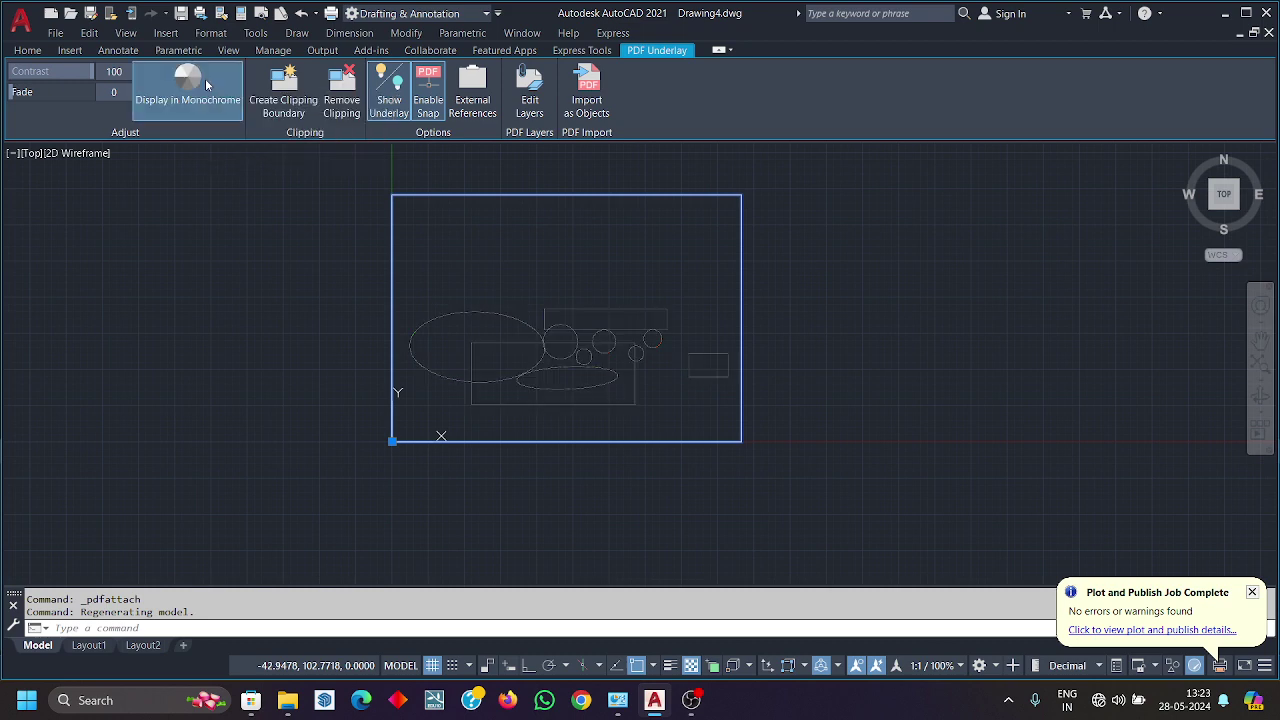
scroll(484, 332, up, 2)
mouse_move(510, 376)
middle_down()
mouse_move(396, 384)
mouse_move(404, 395)
middle_up()
click(208, 112)
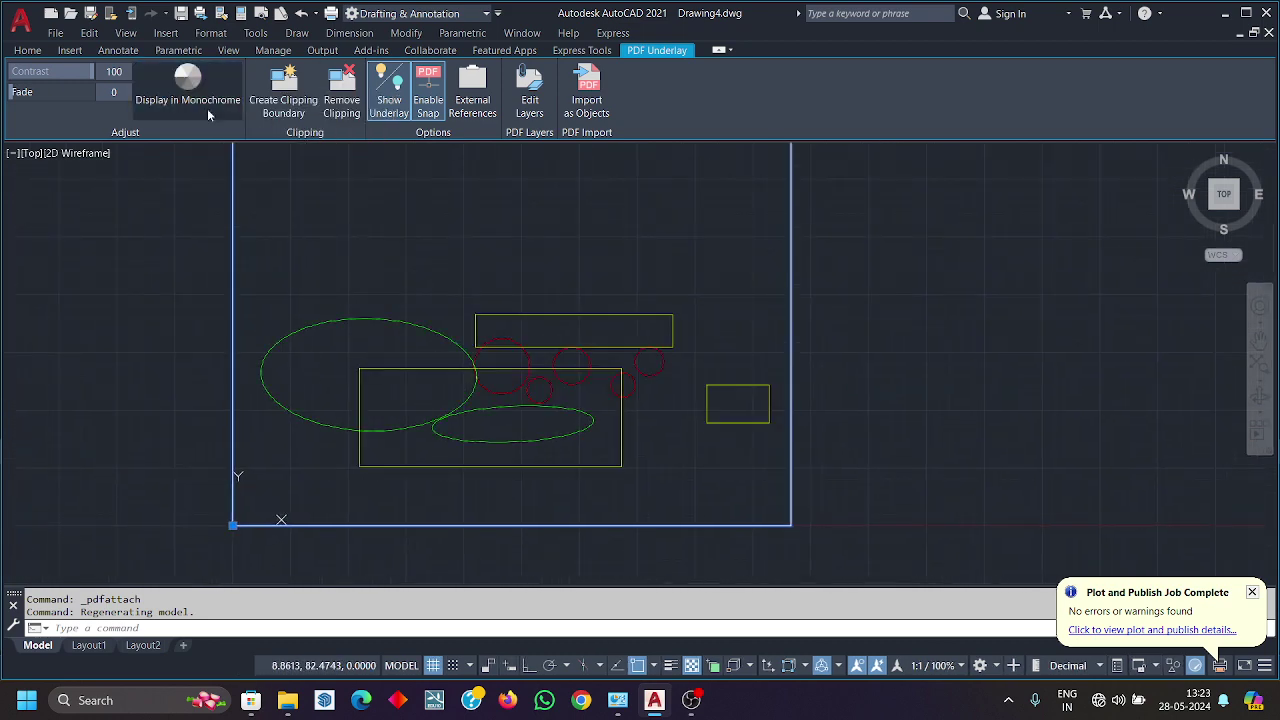
Step: Clip the underlay with a rectangular boundary that leaves out the small separate rectangle, and remove the clipping again
scroll(402, 367, down, 2)
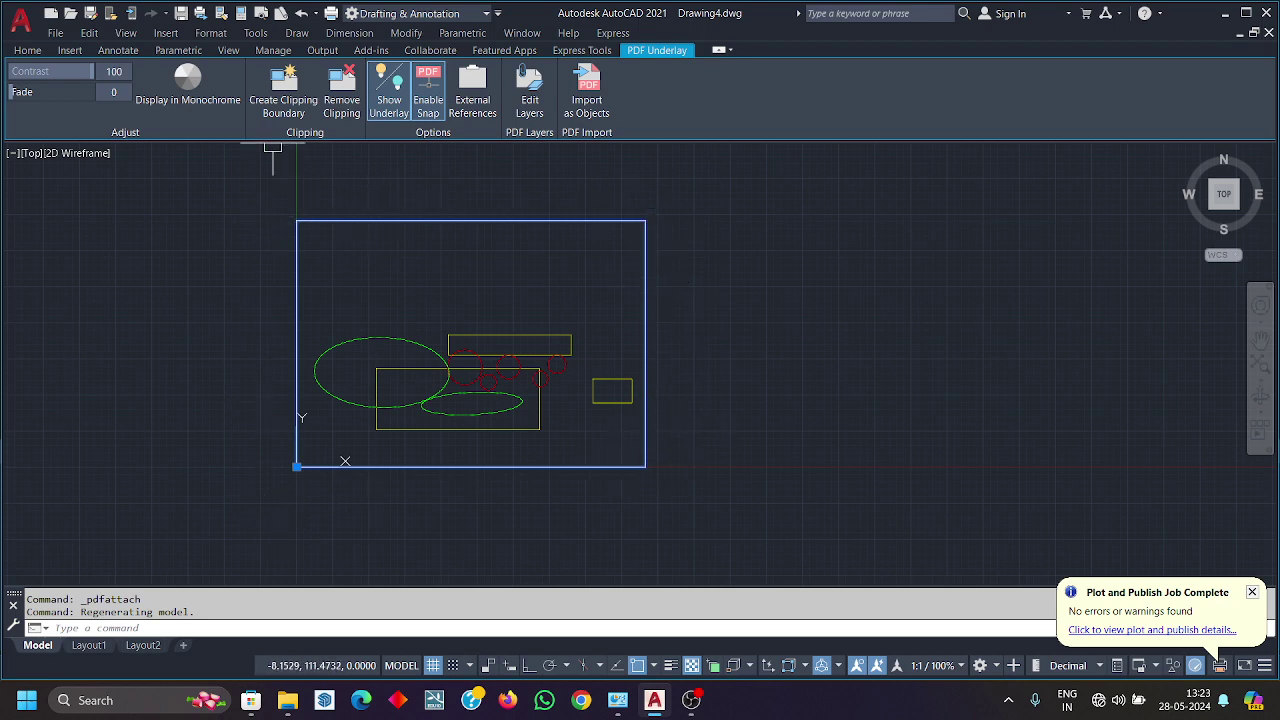
click(283, 106)
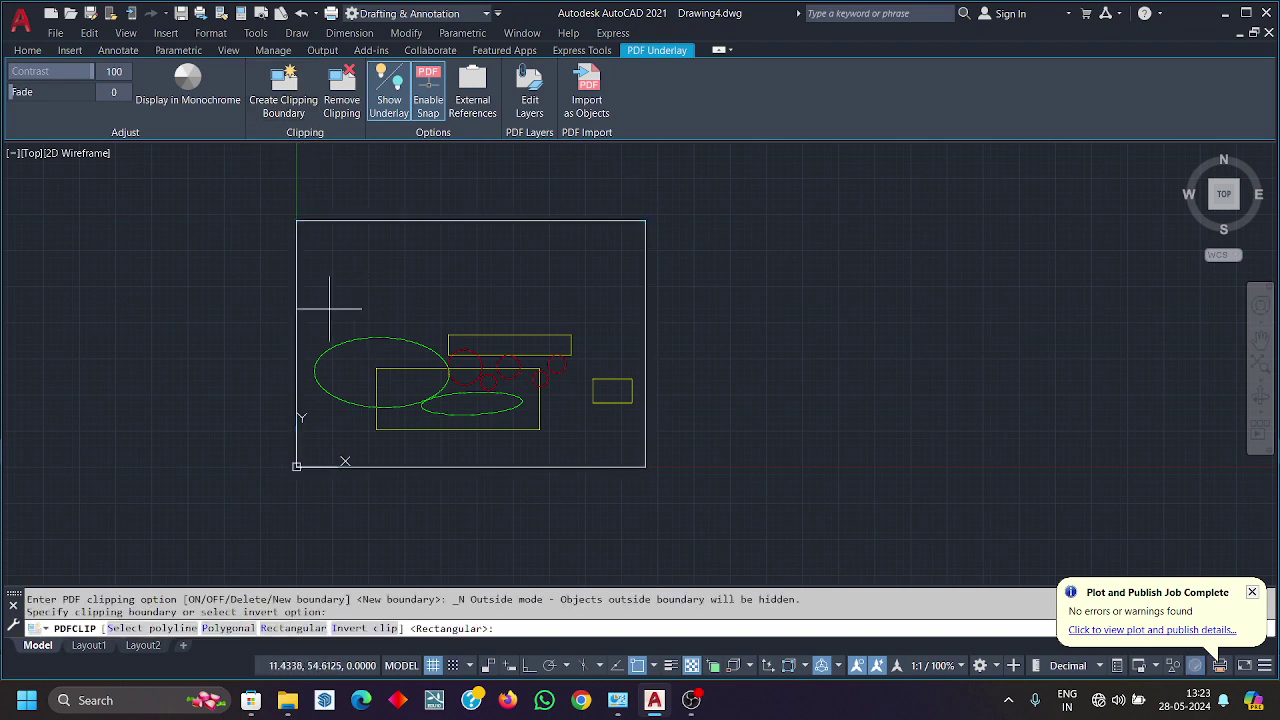
click(311, 333)
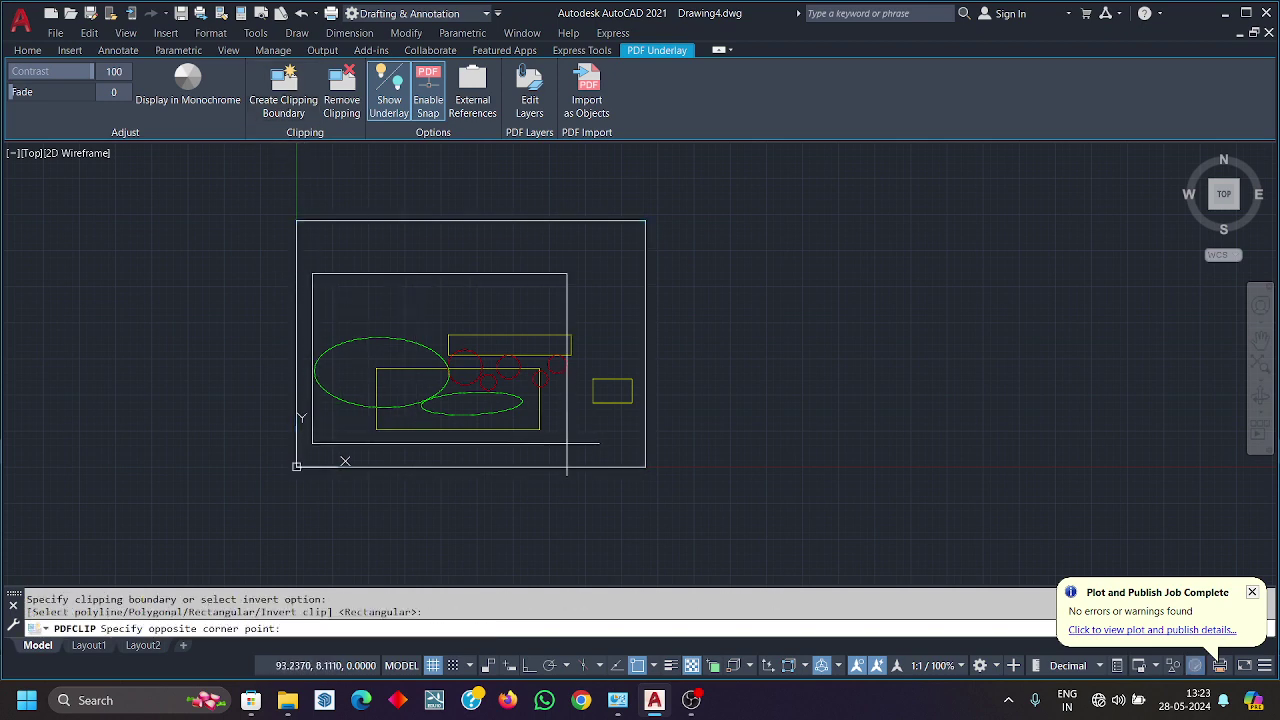
click(578, 444)
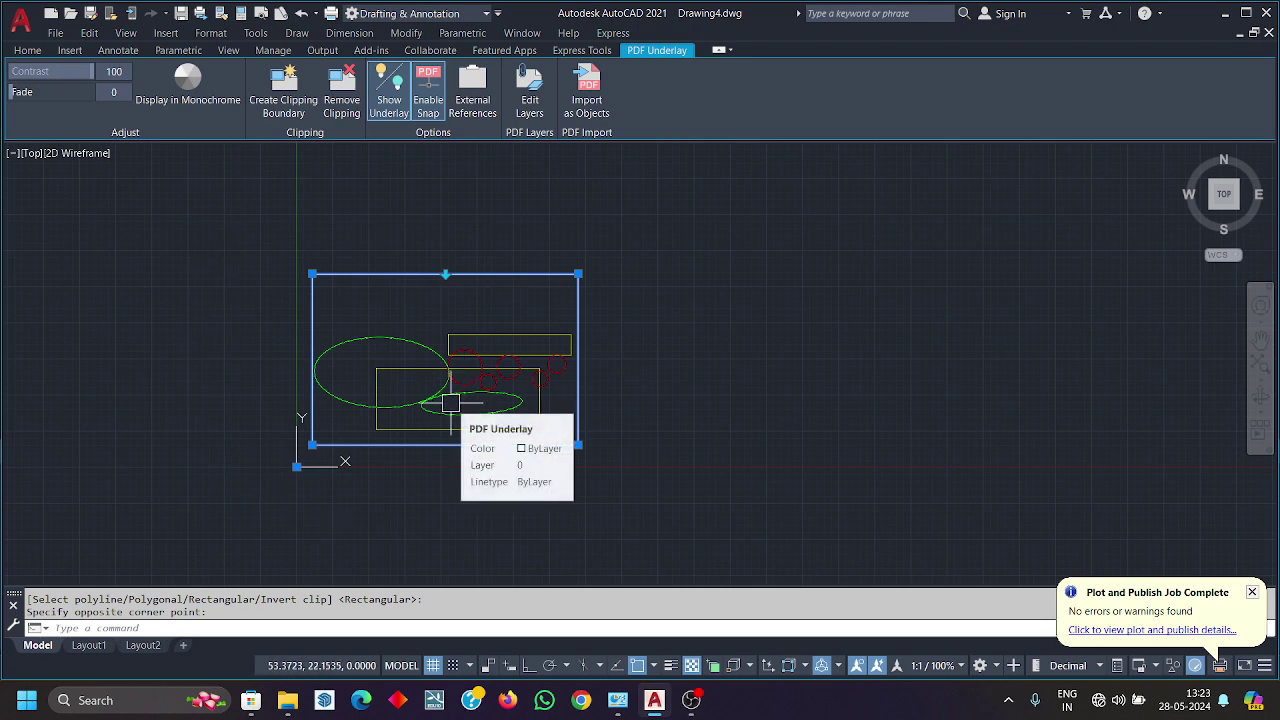
click(352, 110)
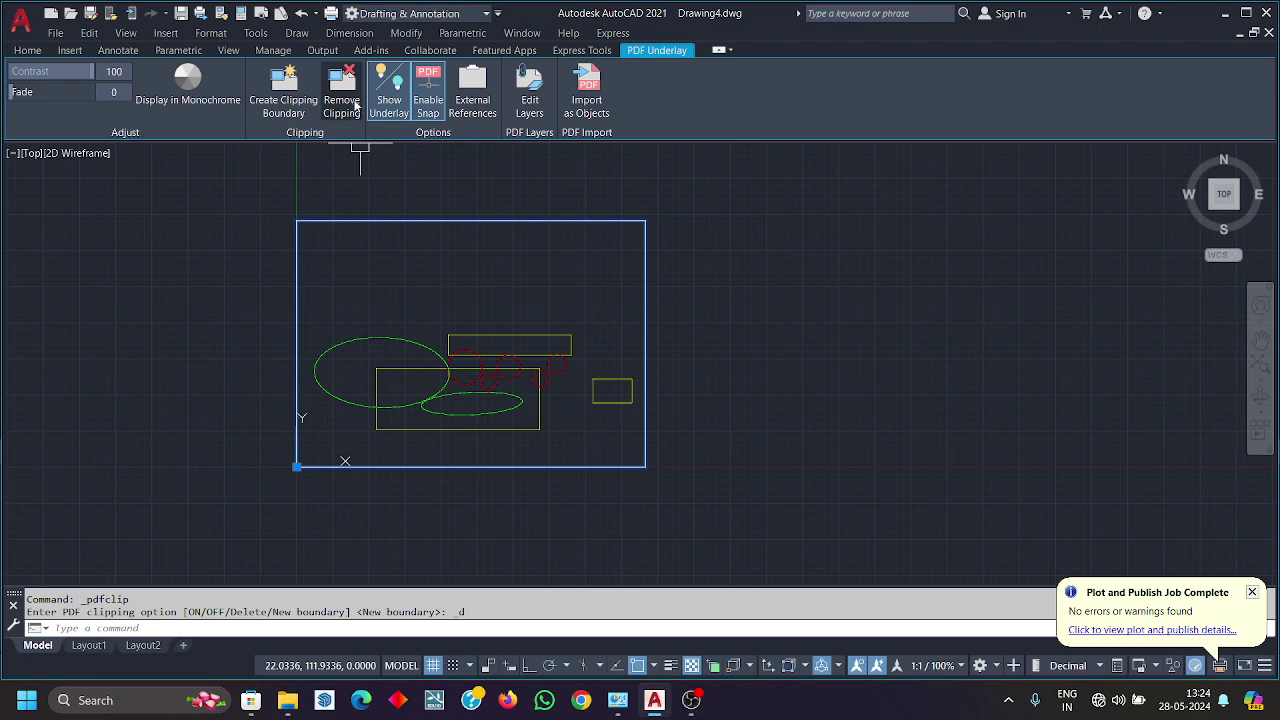
Step: Turn off the display of the PDF underlay's contents
click(386, 92)
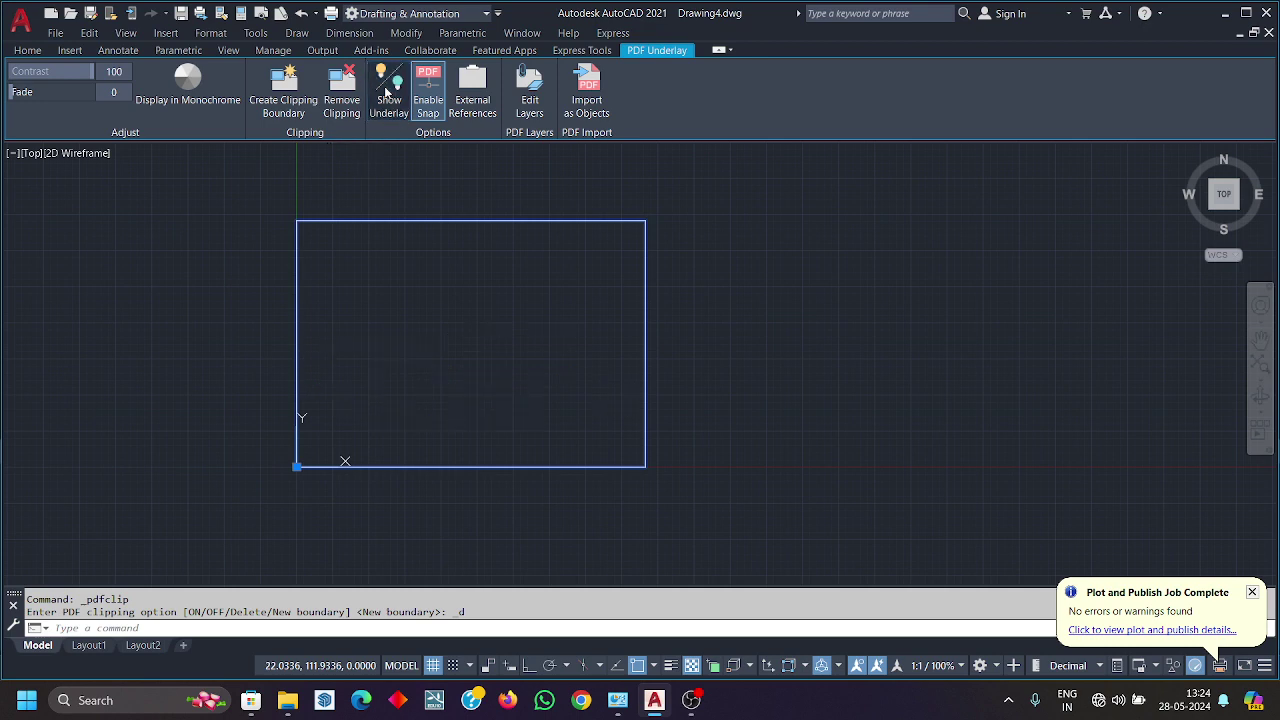
Step: Toggle the display of the PDF underlay's contents repeatedly and leave the contents shown
click(386, 92)
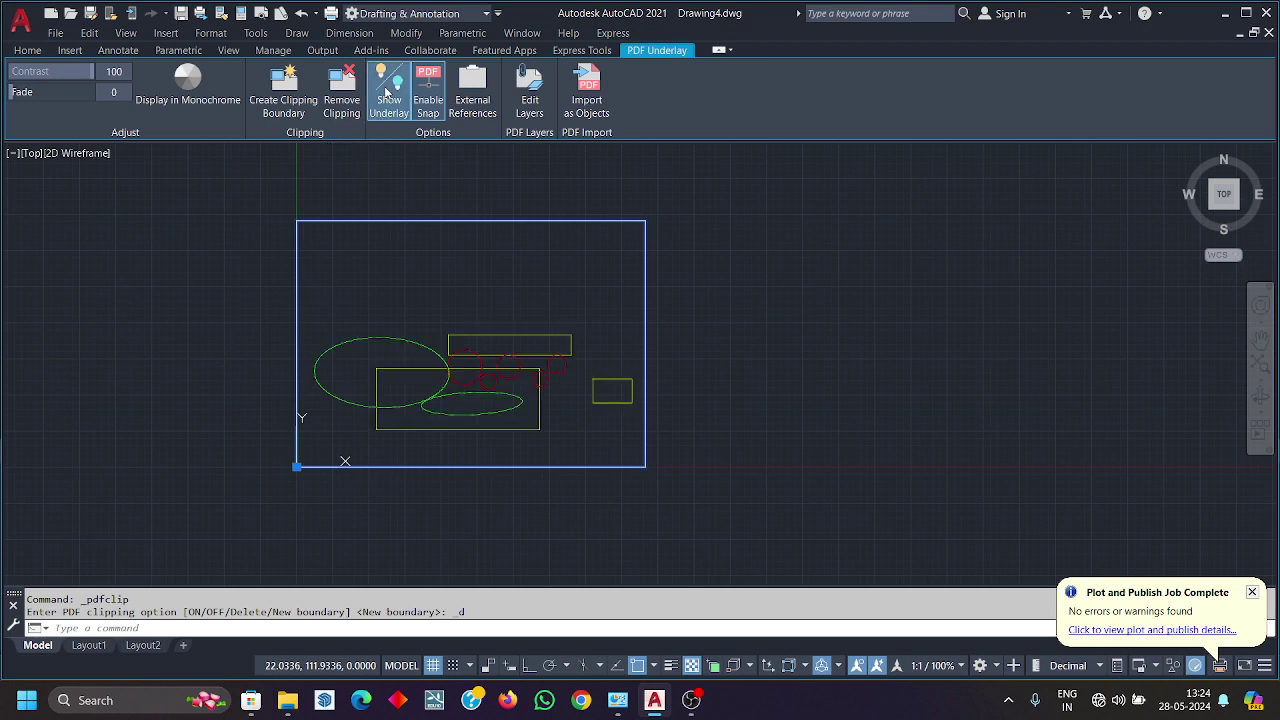
click(386, 92)
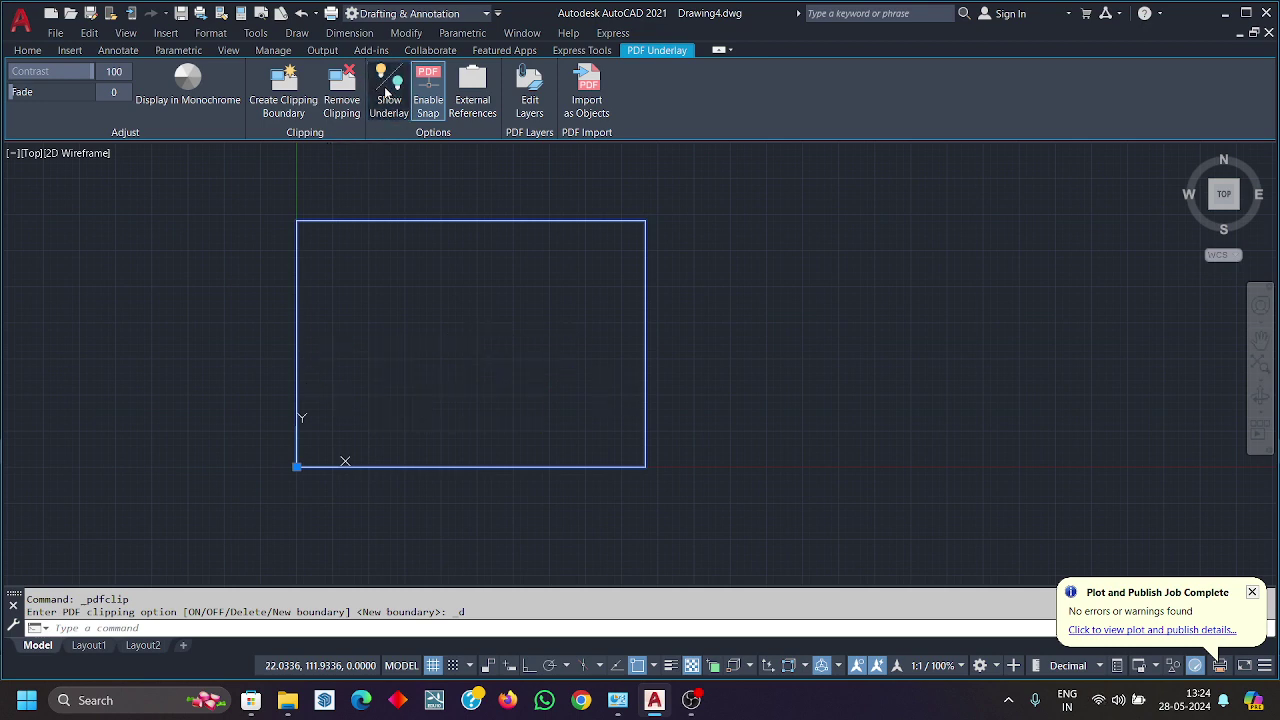
click(386, 92)
click(386, 92)
click(390, 92)
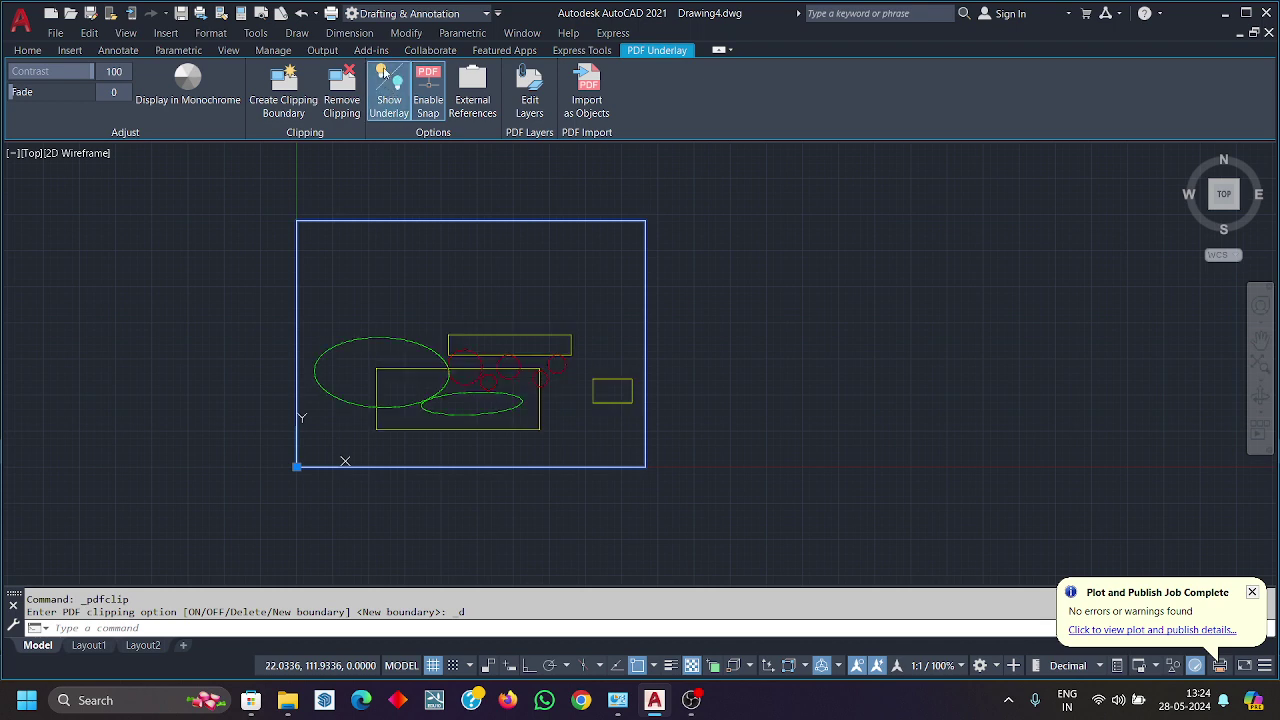
Step: Toggle snapping to the PDF underlay off and on, and check the snap points on its shapes with the Line command
click(435, 108)
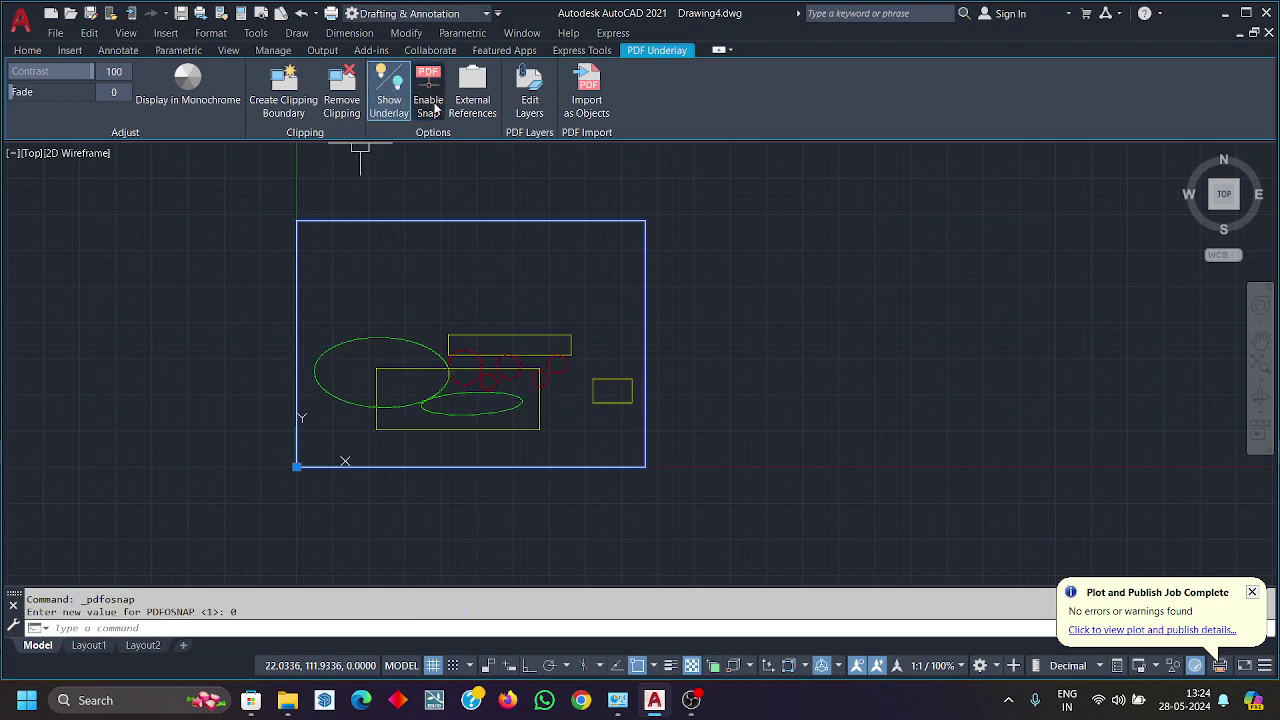
scroll(418, 394, up, 3)
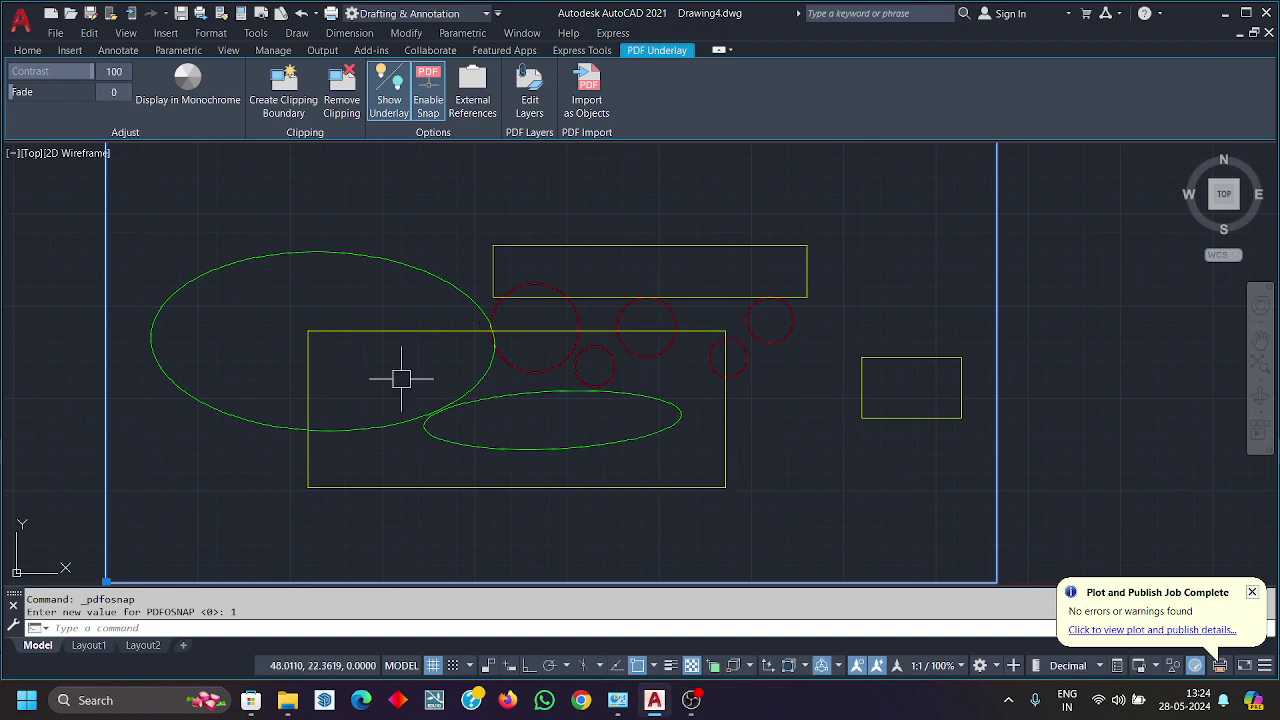
click(28, 51)
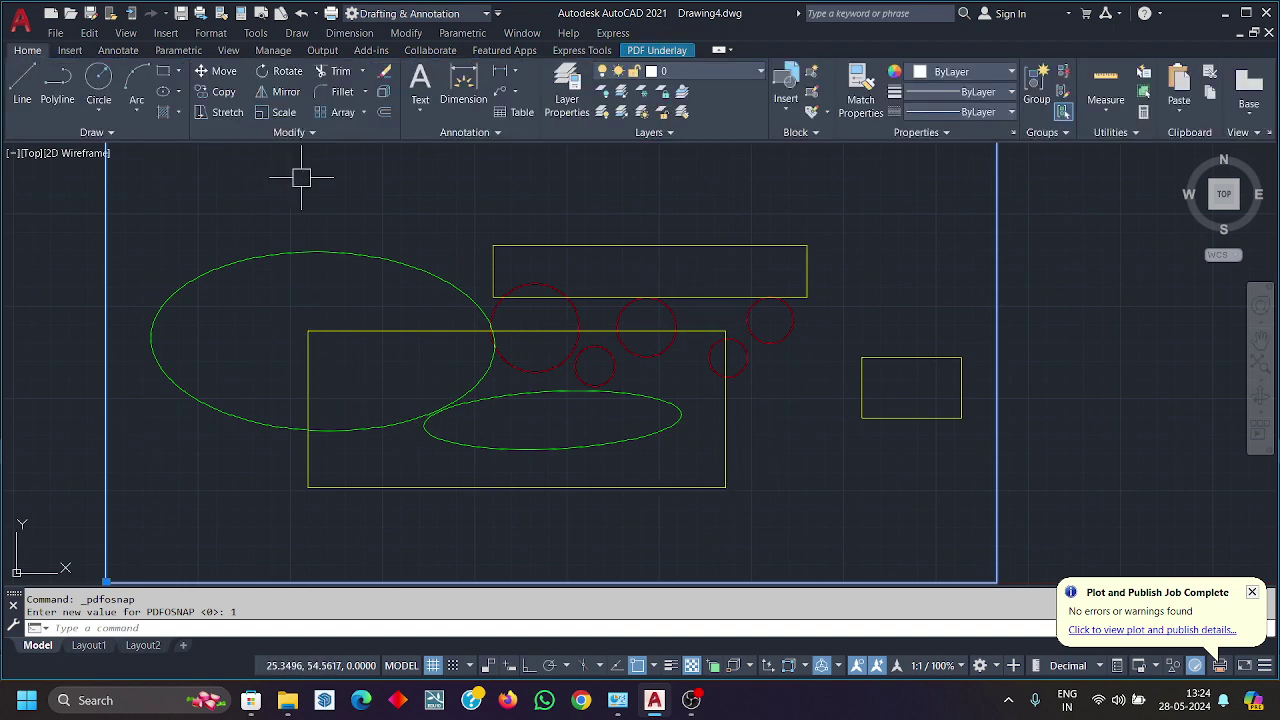
click(21, 85)
scroll(516, 358, up, 2)
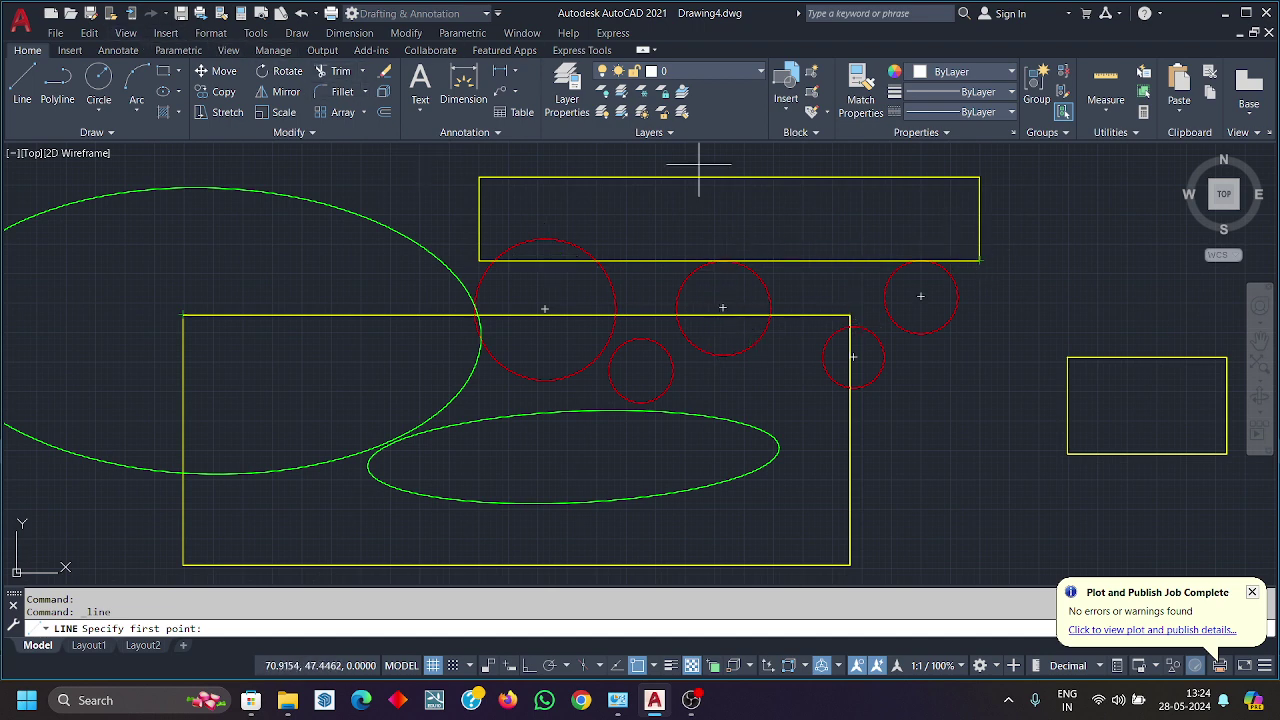
scroll(700, 190, down, 5)
key(Escape)
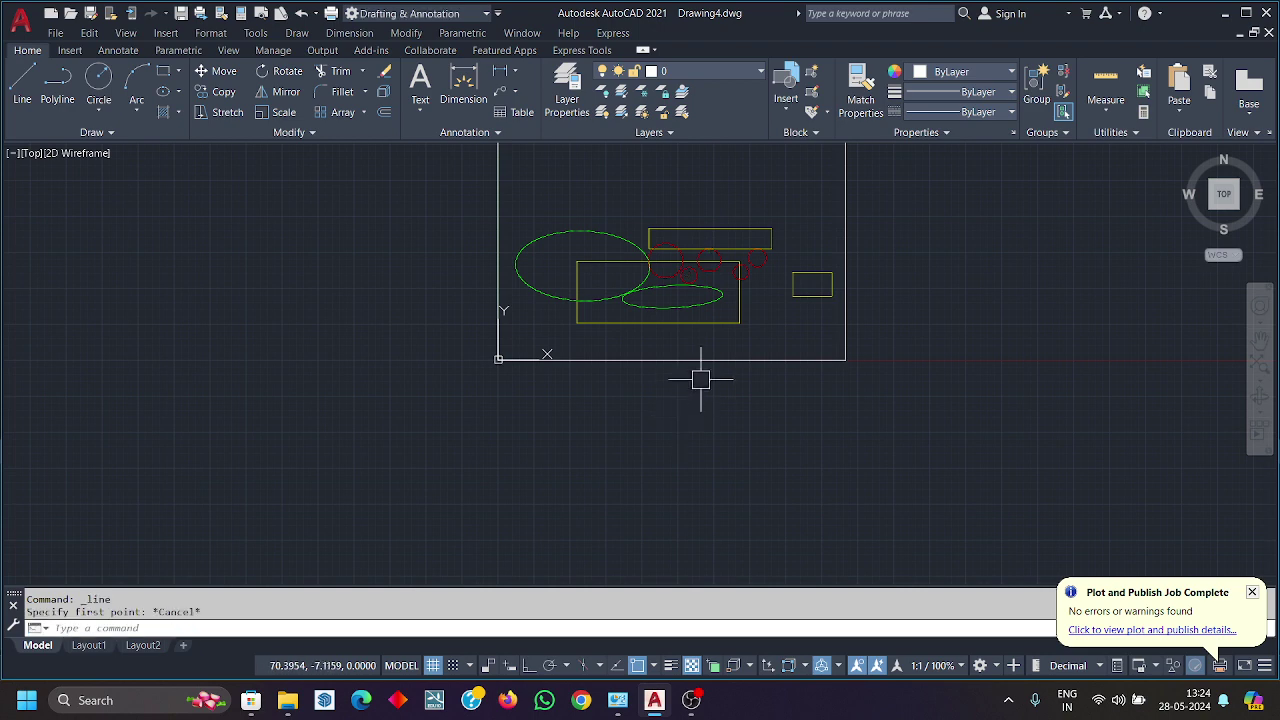
Step: Turn off snapping for the selected PDF underlay and test it on the underlay's shapes with the Line command, without drawing anything
click(695, 360)
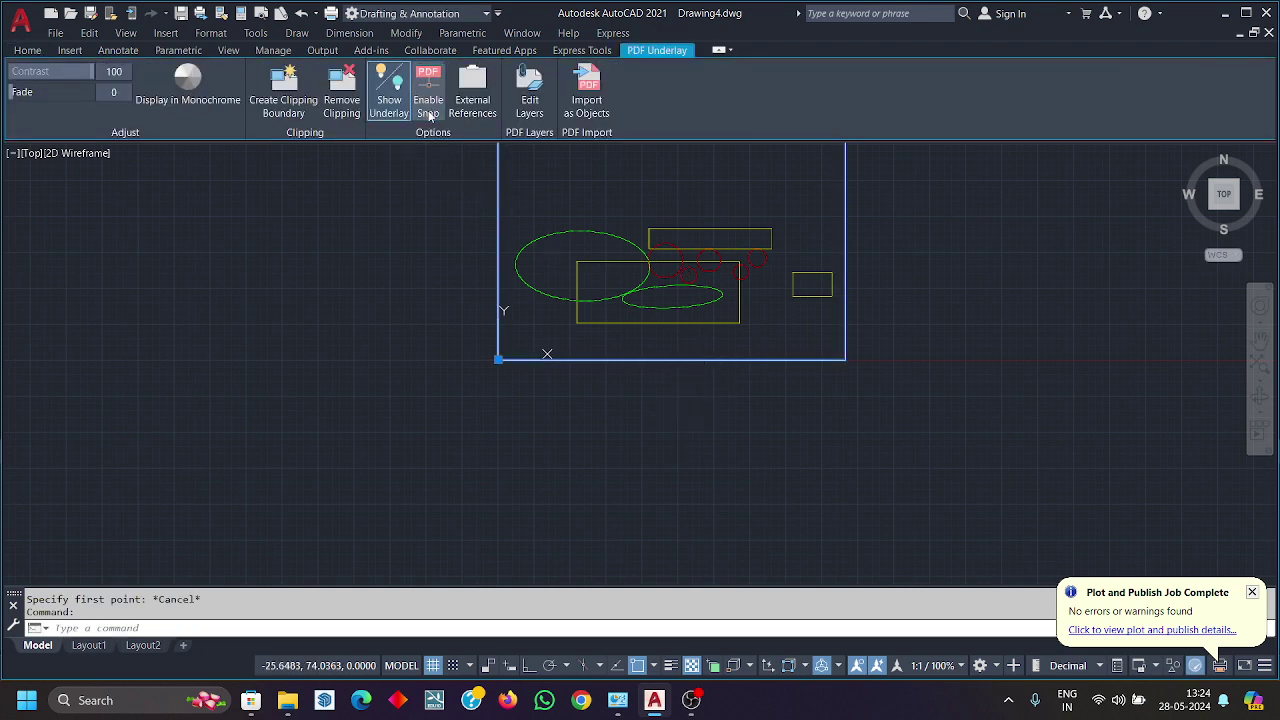
click(427, 106)
scroll(744, 413, up, 2)
middle_drag(744, 413, 710, 505)
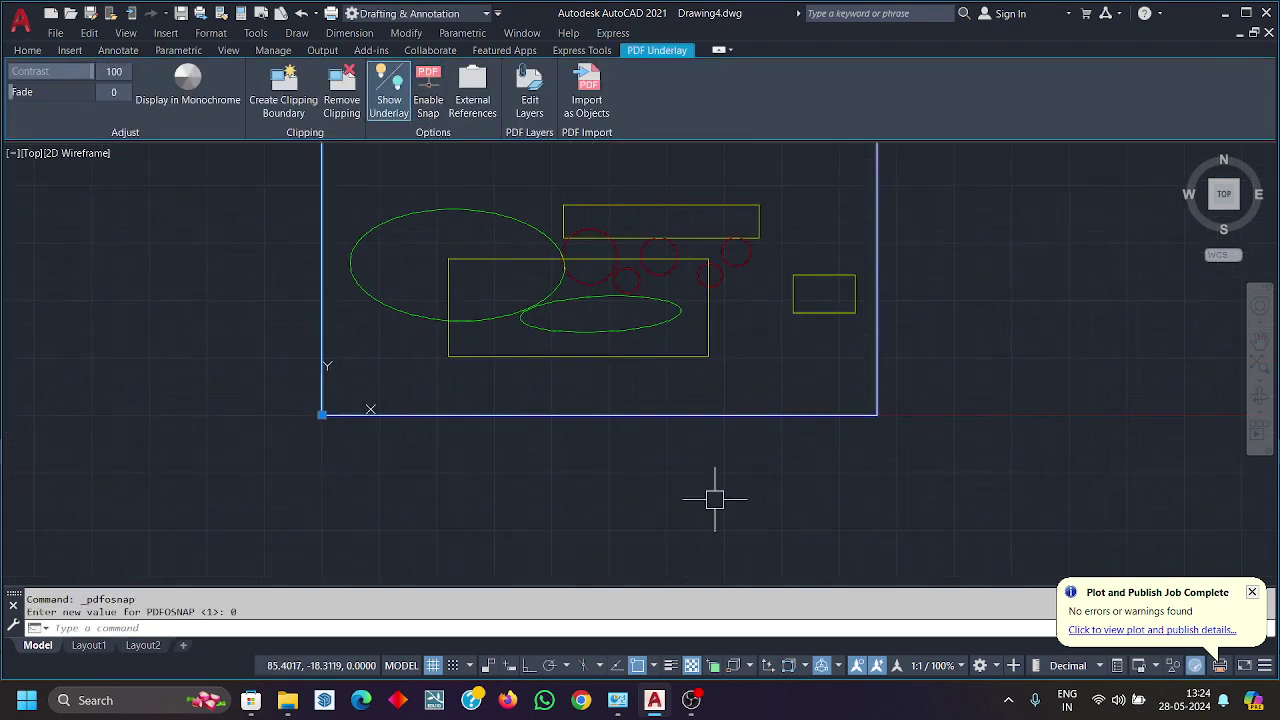
text(L)
key(Return)
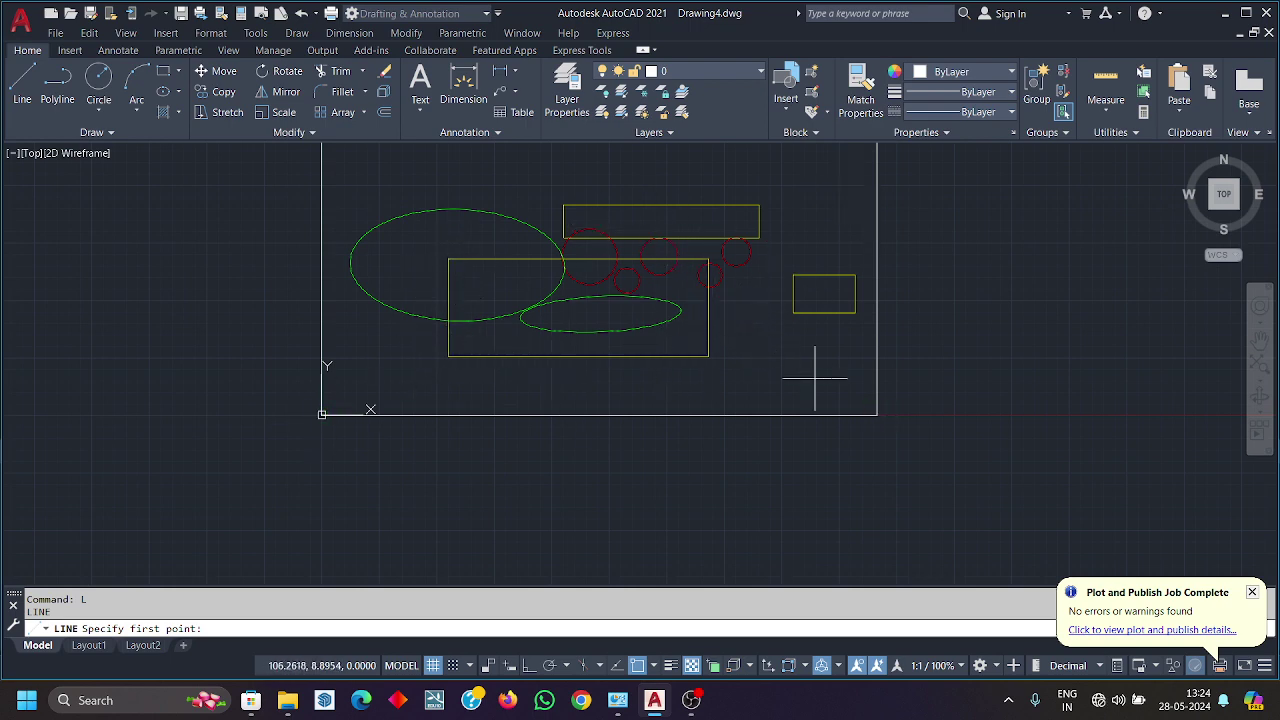
scroll(905, 470, down, 5)
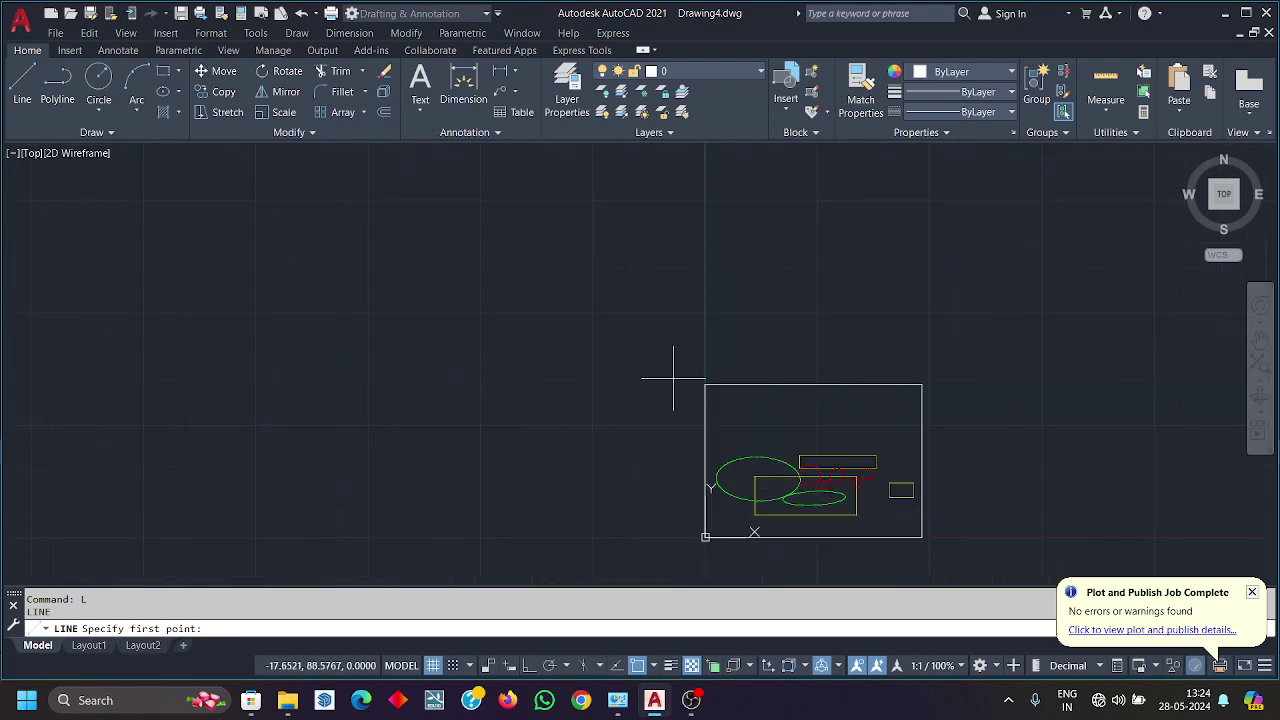
scroll(829, 522, up, 4)
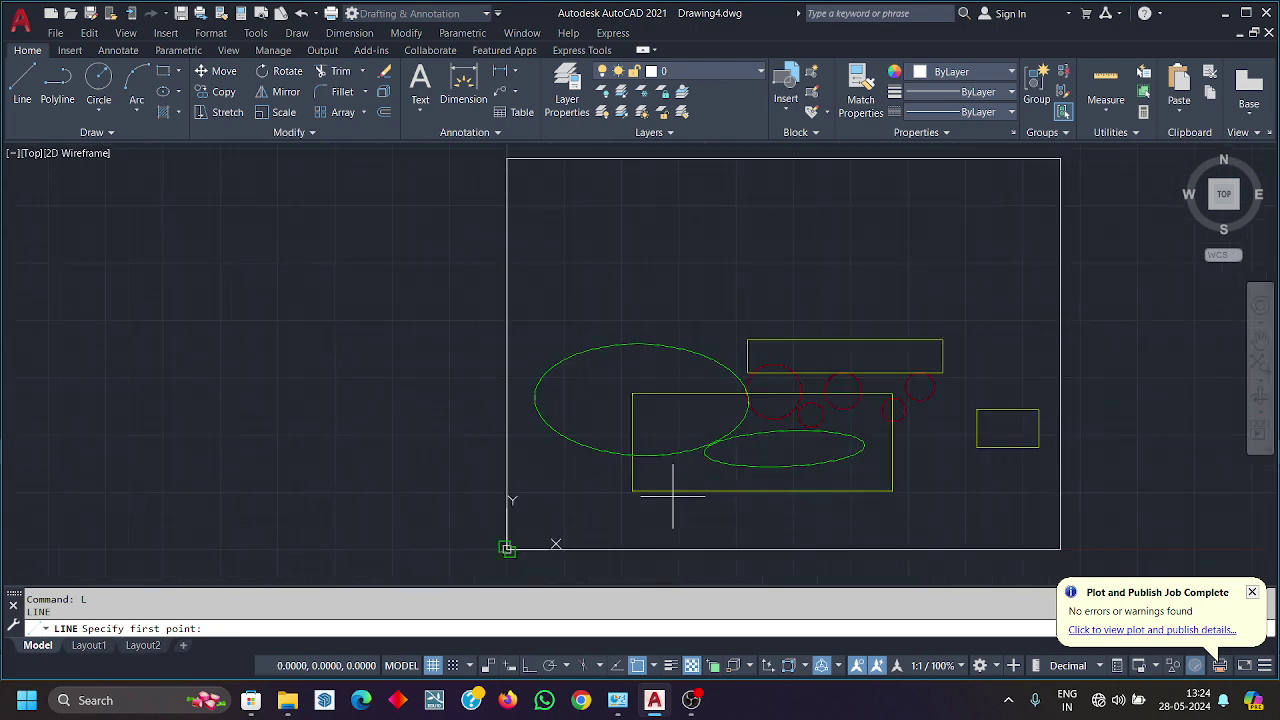
key(Escape)
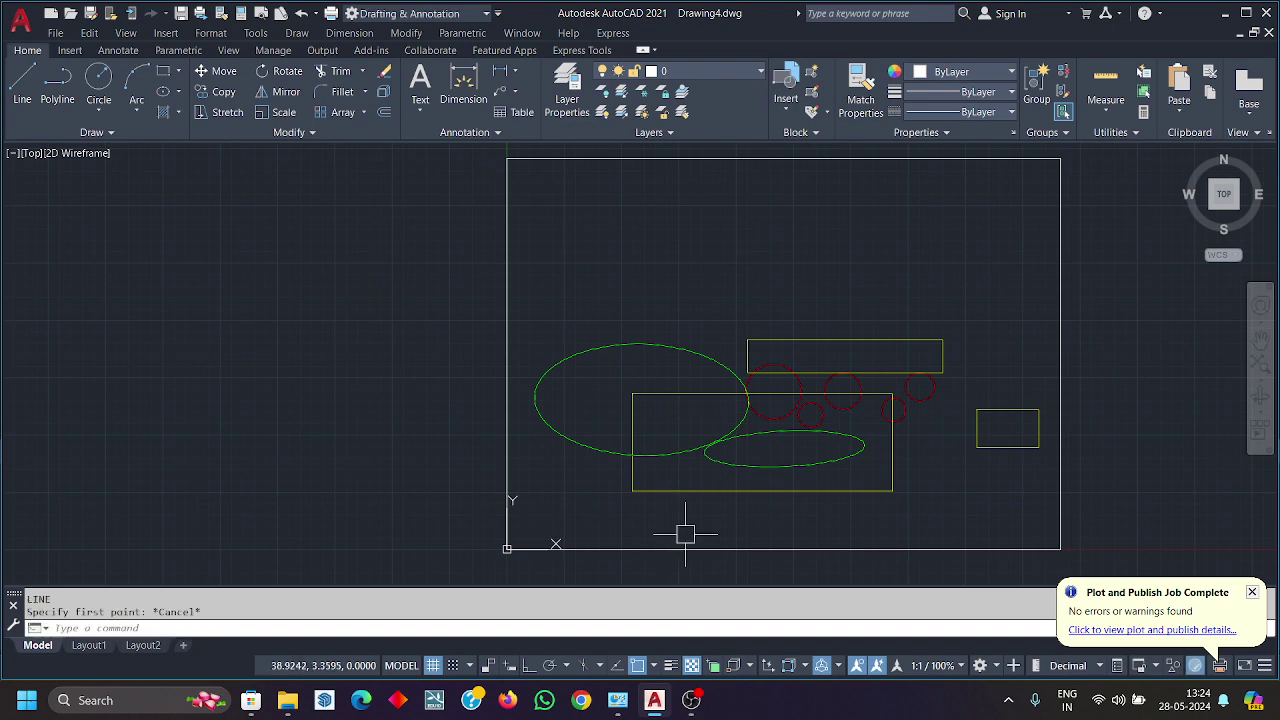
Step: Select the PDF underlay, enable snapping to its geometry again and clear the selection
click(678, 548)
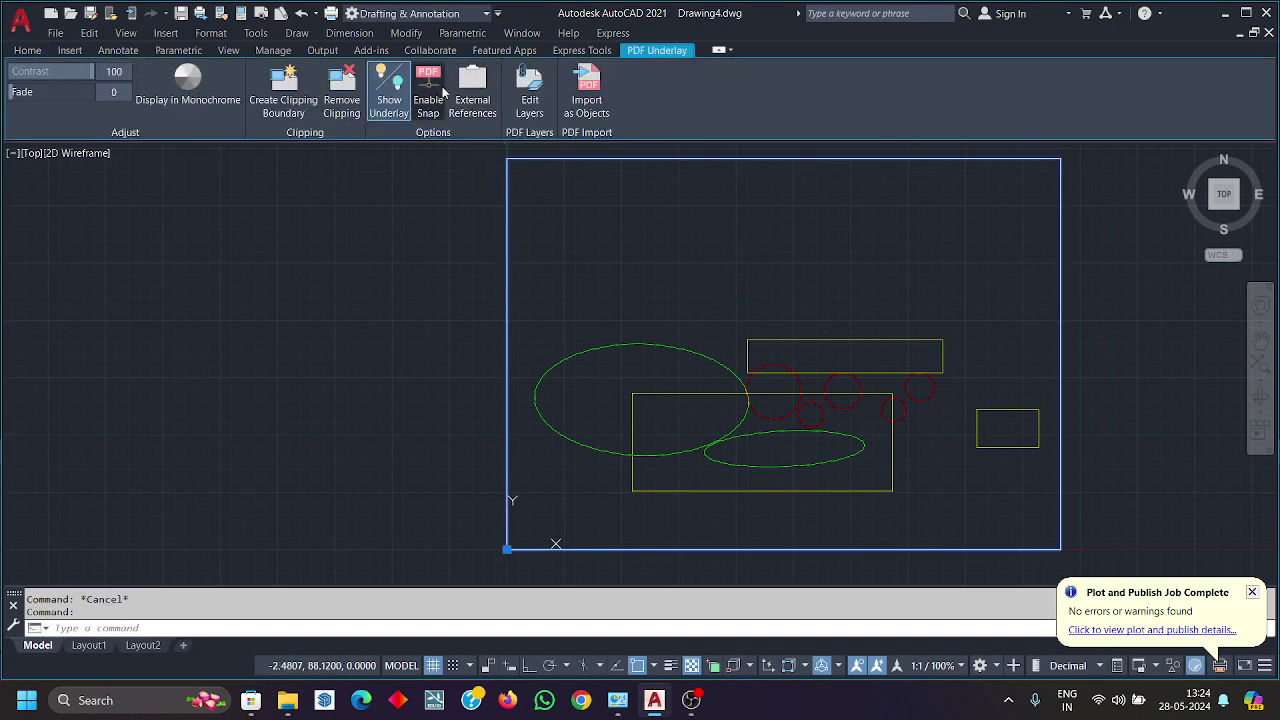
click(441, 92)
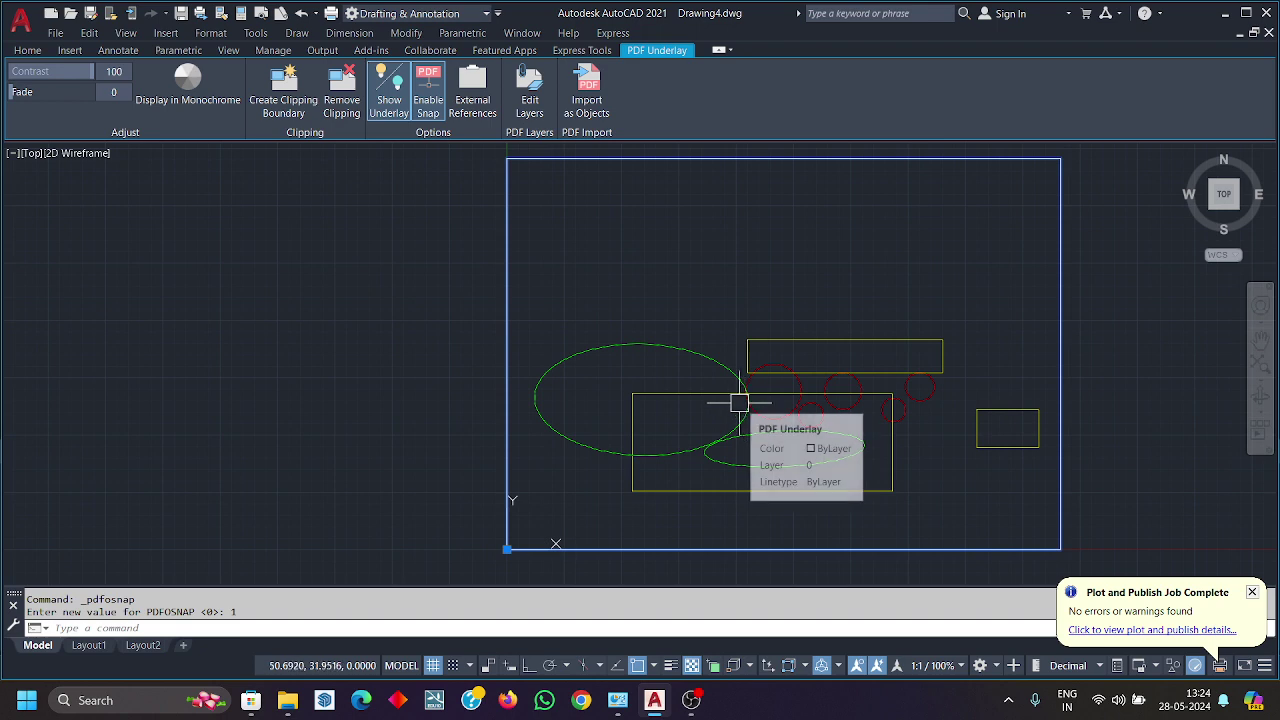
key(Escape)
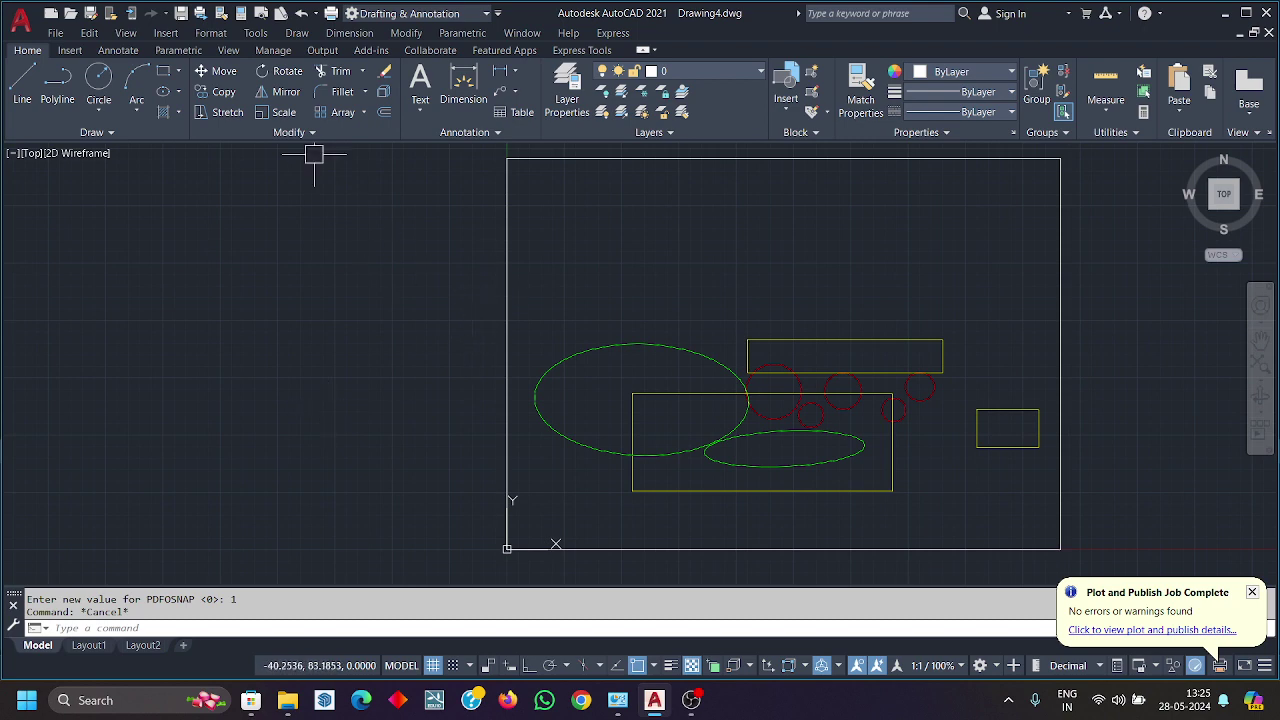
Step: Review the attachable file types in the External References palette, close the palette, and view the available insert commands for references and underlays
scroll(318, 328, down, 2)
middle_drag(314, 331, 229, 328)
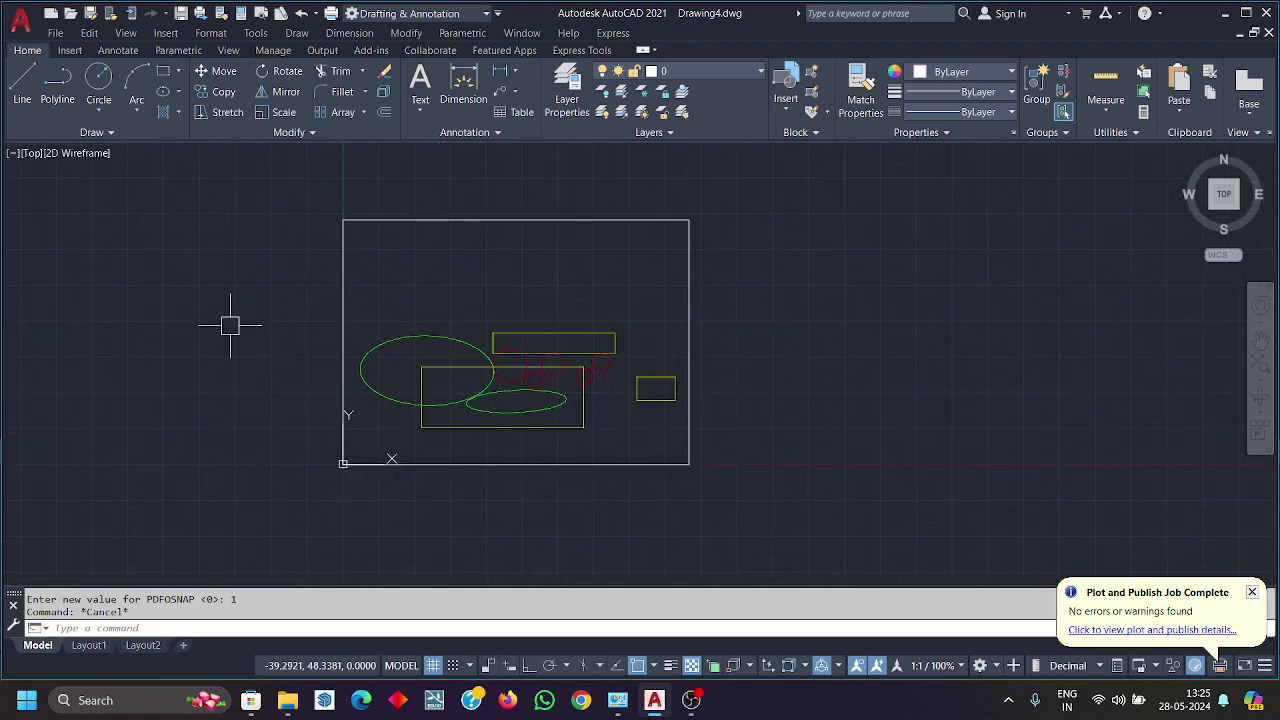
text(r)
key(Return)
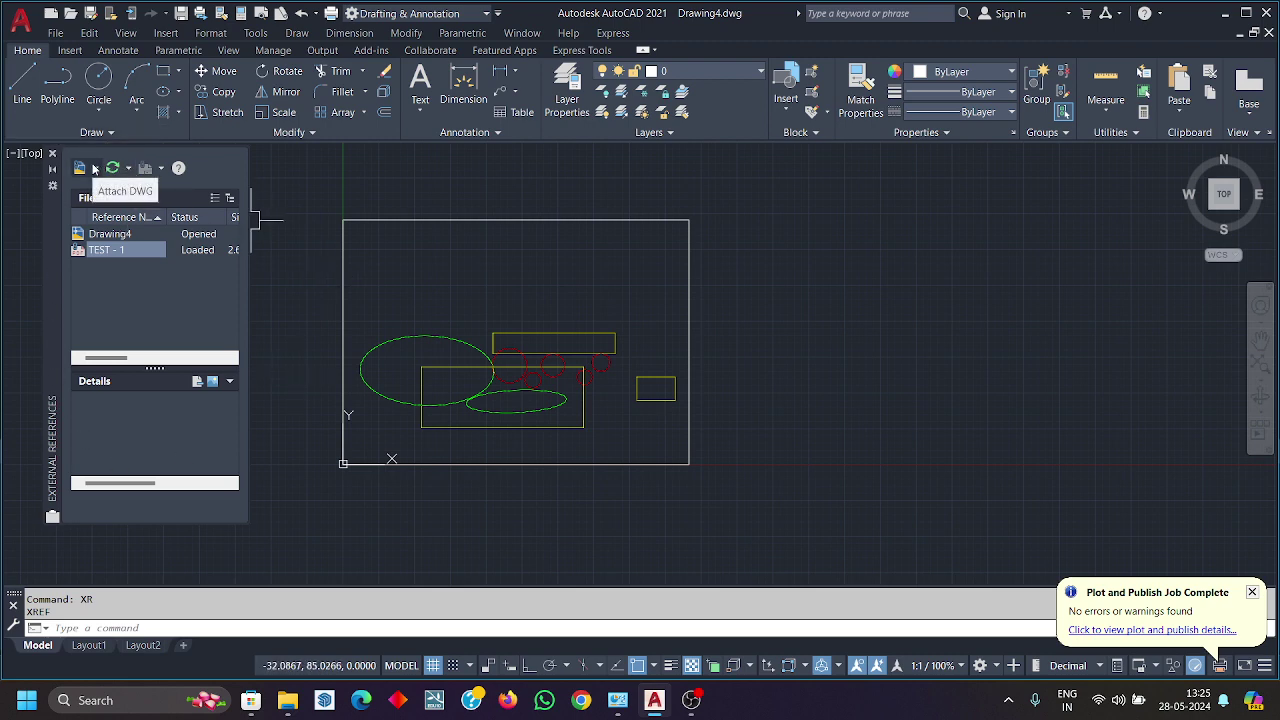
click(95, 168)
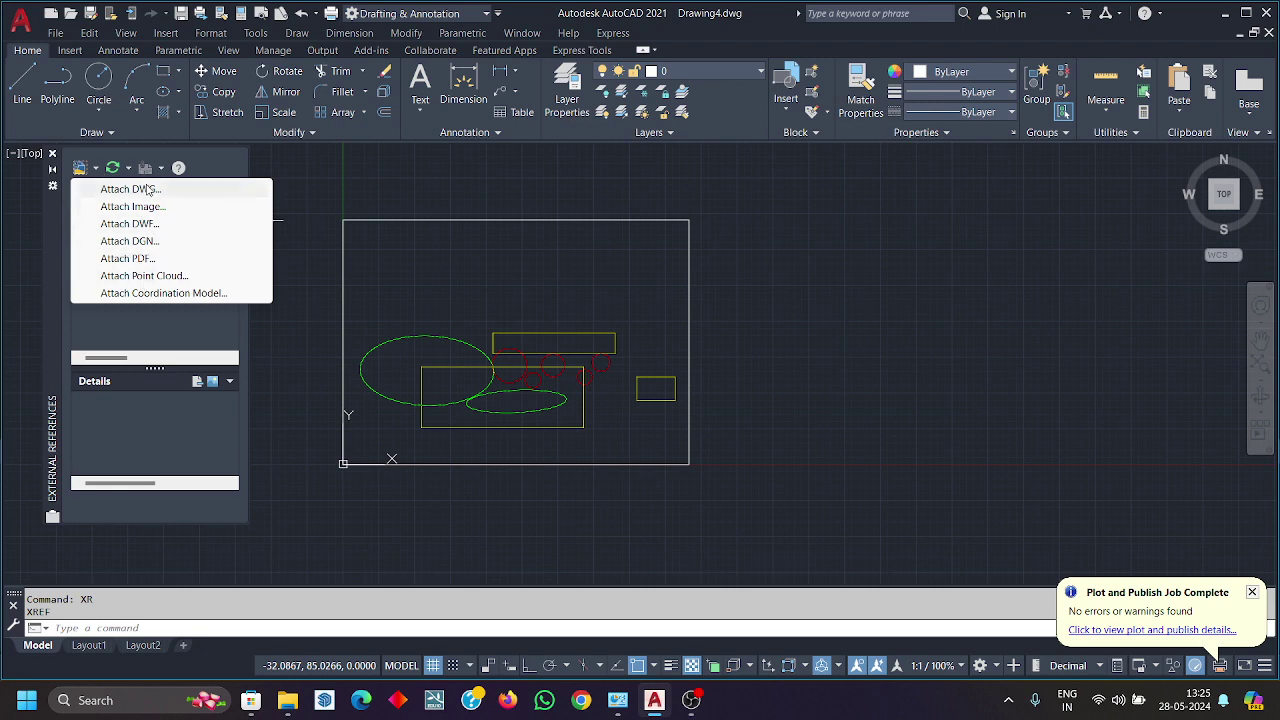
click(52, 153)
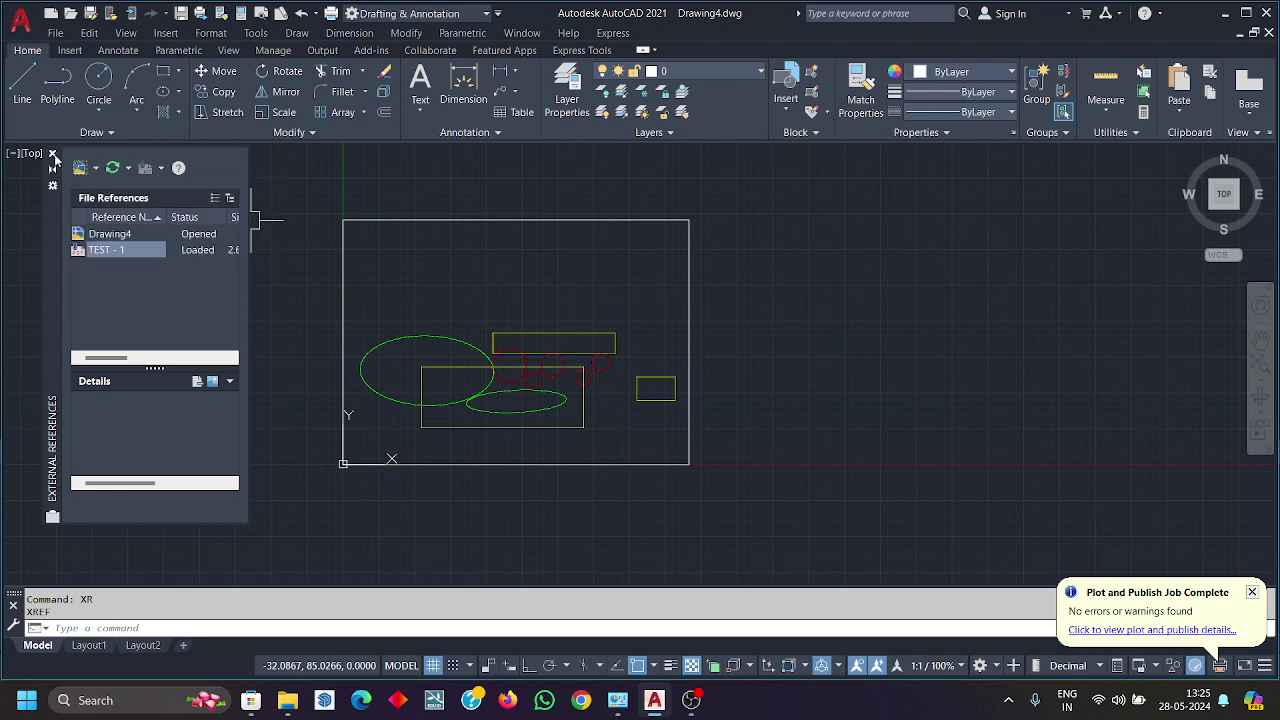
click(52, 153)
click(166, 33)
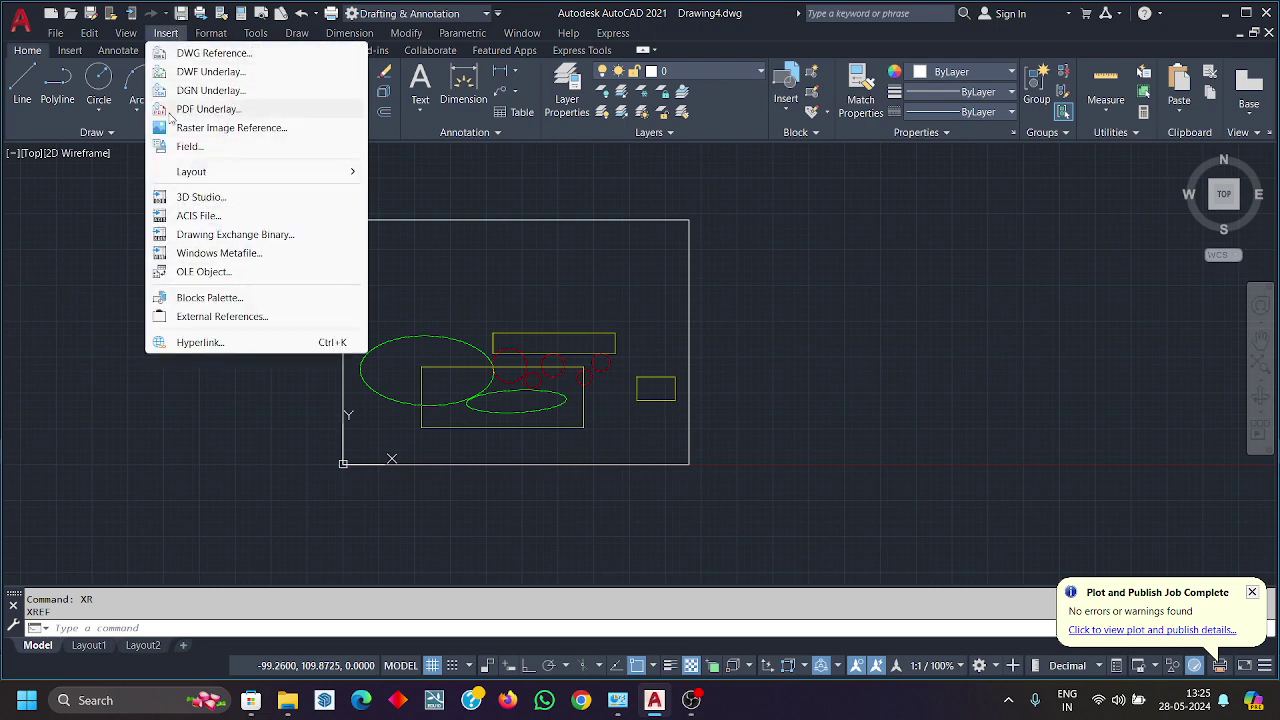
click(162, 452)
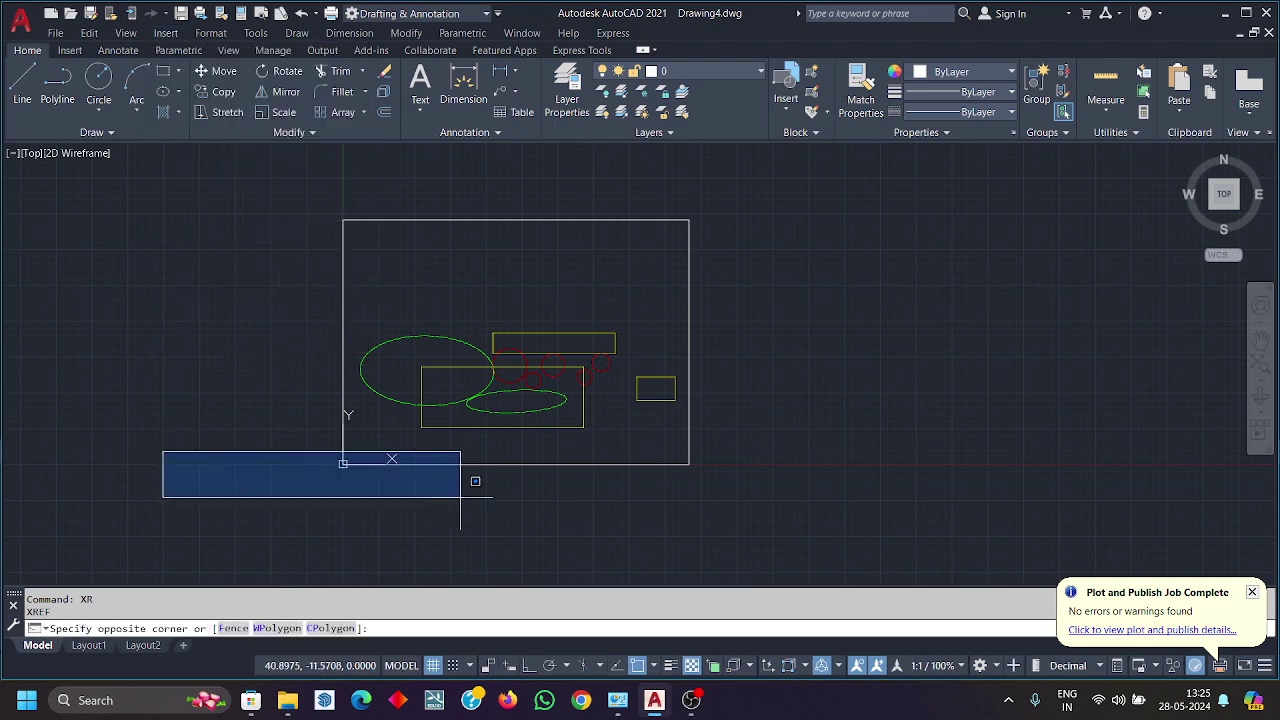
click(461, 472)
scroll(459, 468, up, 5)
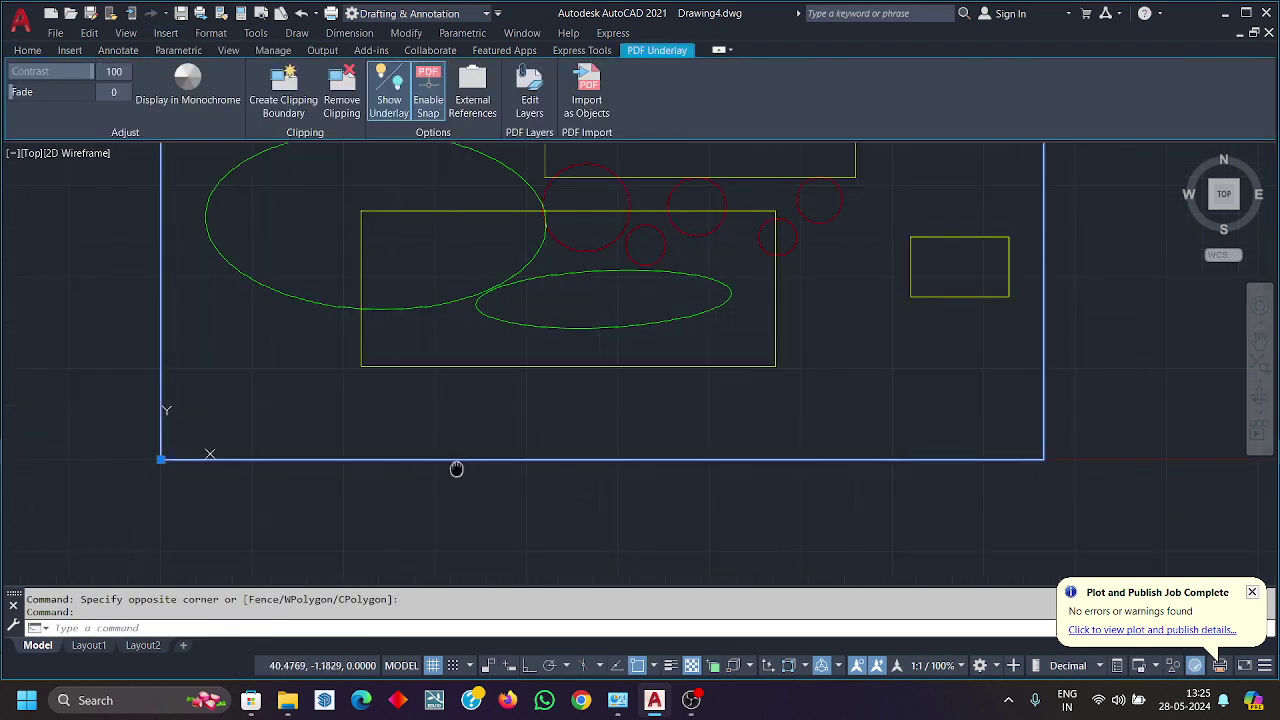
scroll(459, 468, down, 3)
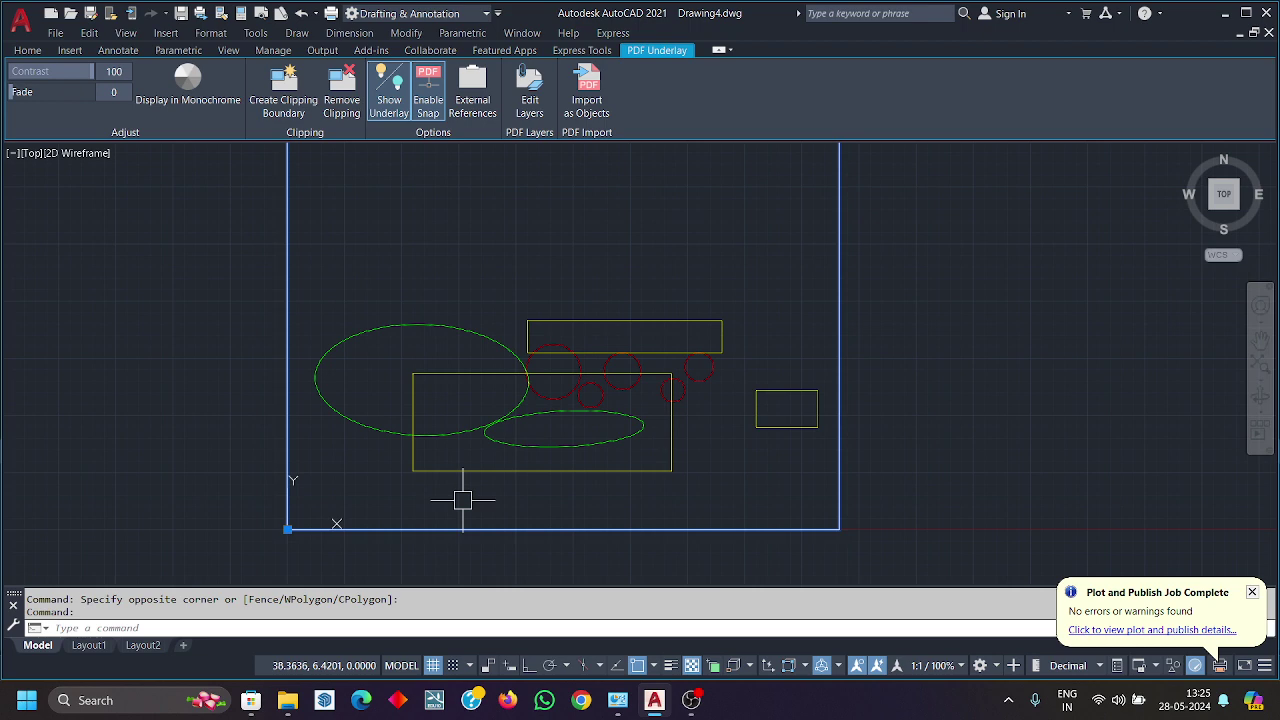
key(Escape)
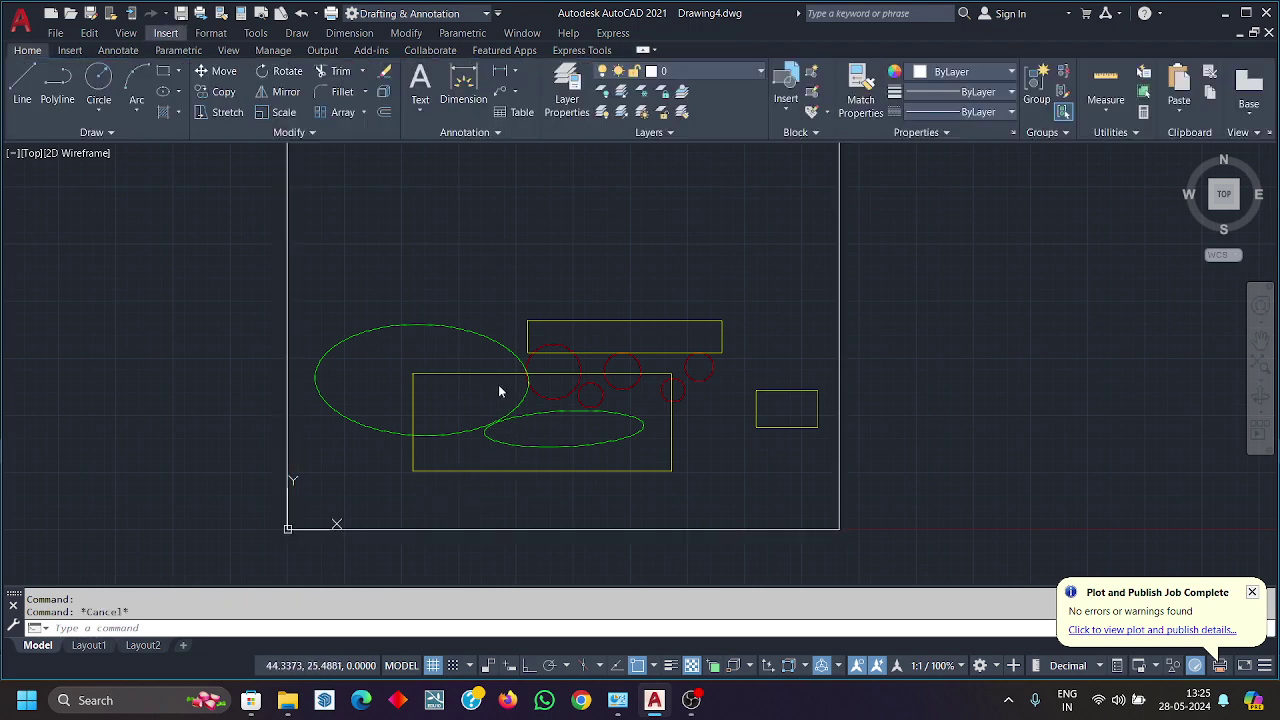
Step: Check the drawing's own layer list and open the layer list of the TEST - 1 PDF underlay
click(707, 71)
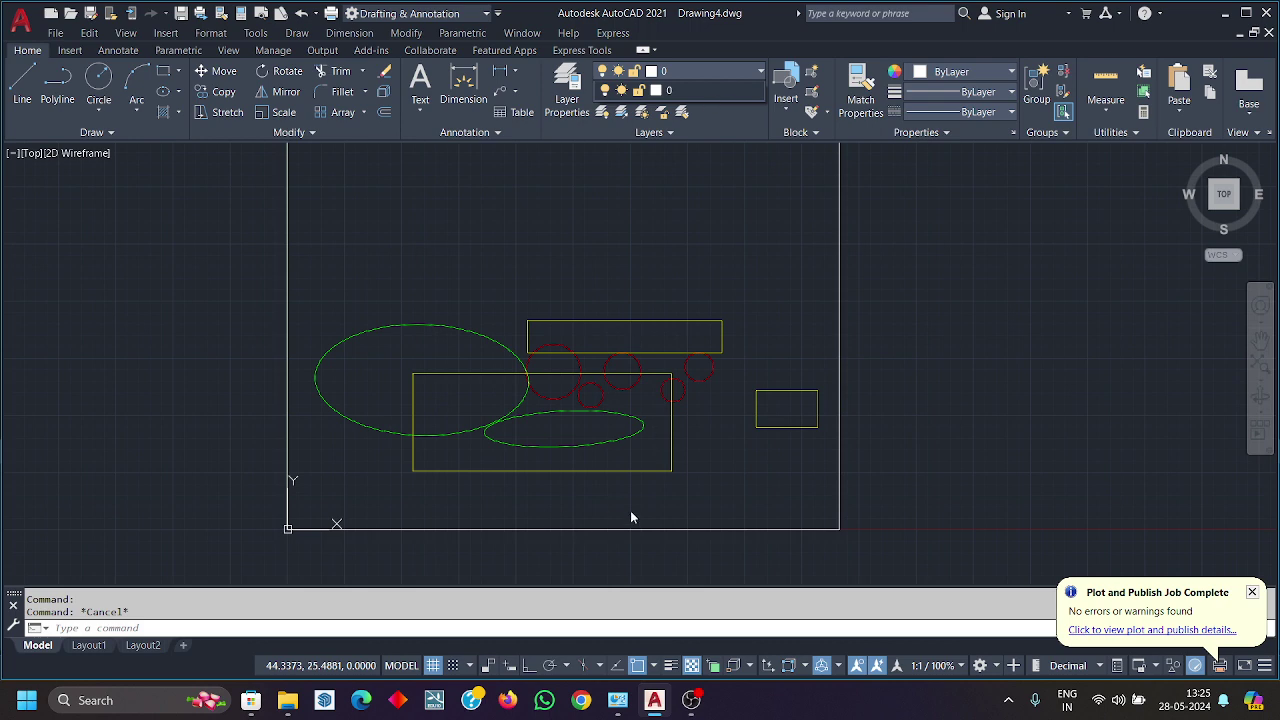
click(578, 530)
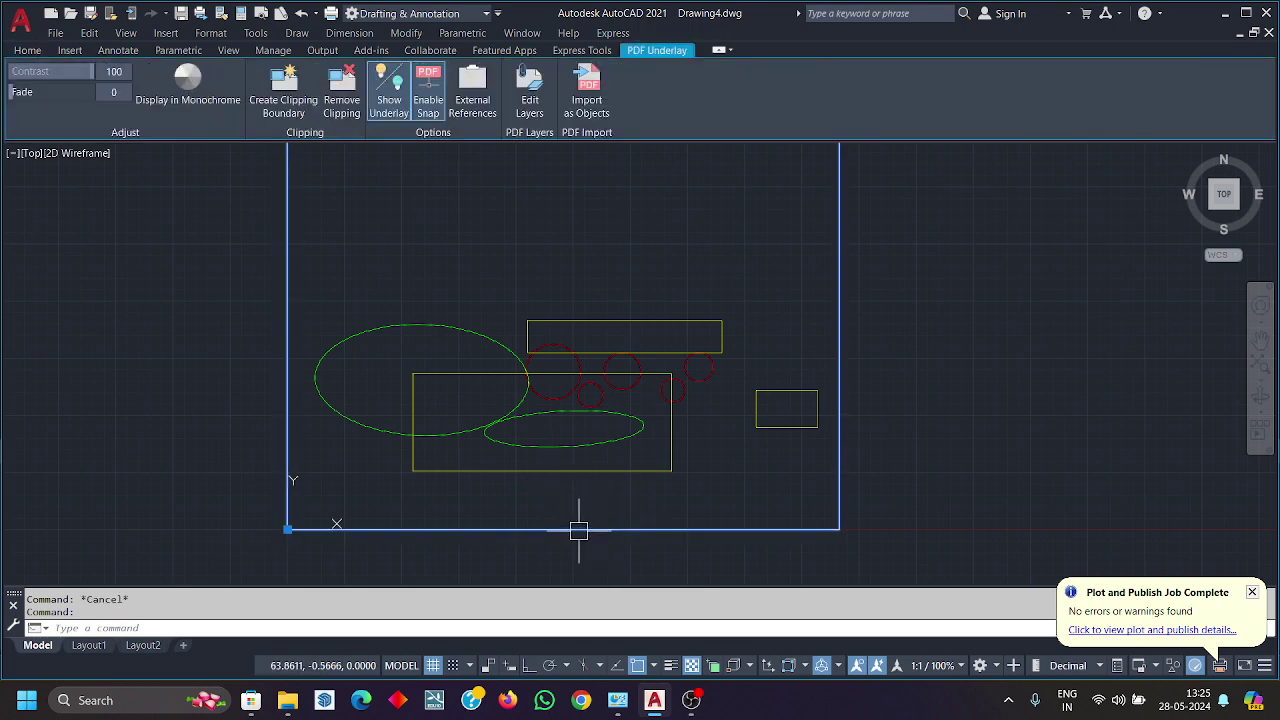
click(540, 110)
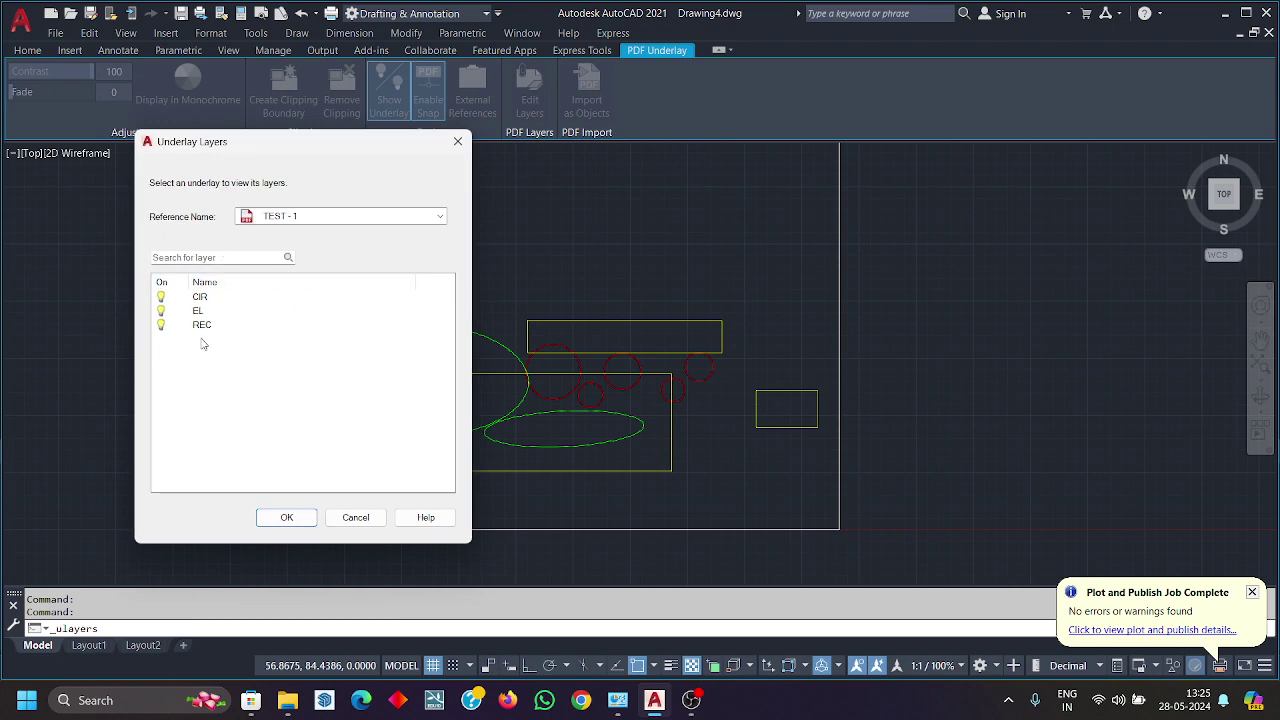
drag(297, 146, 237, 146)
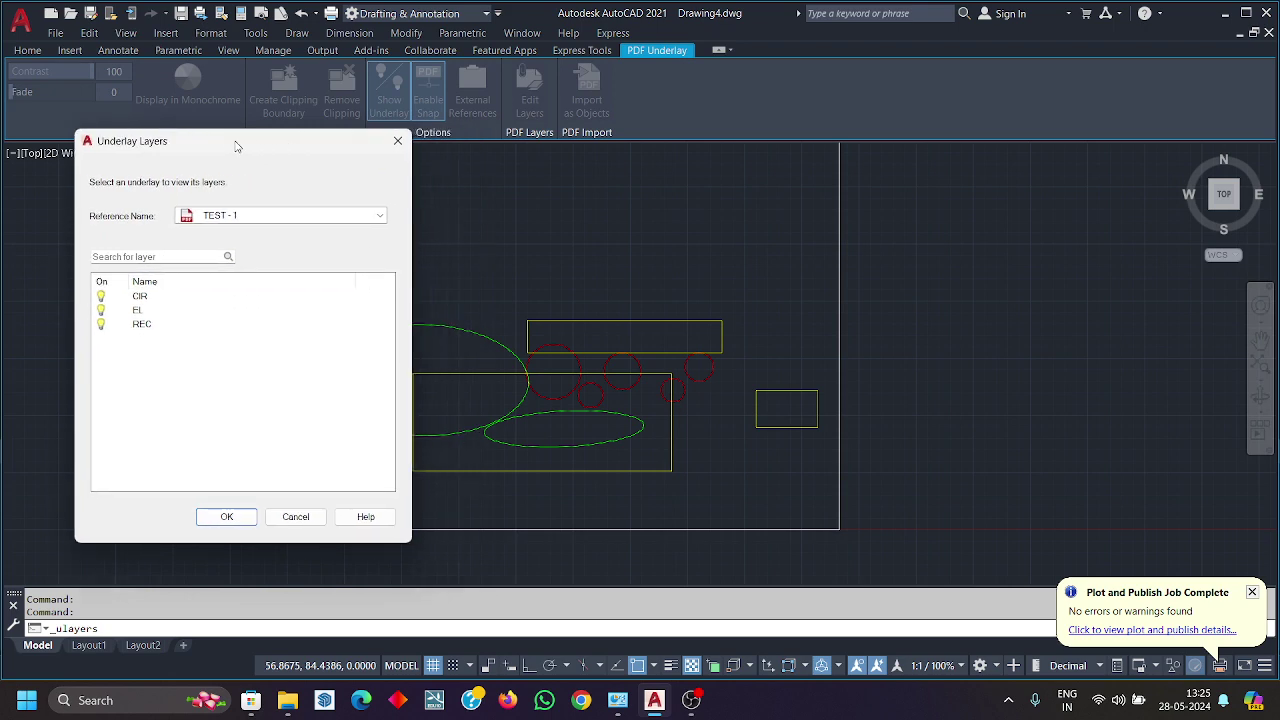
Step: Turn the underlay layers CIR, EL and REC off and back on, and leave the underlay layer settings without applying changes
click(101, 296)
click(101, 310)
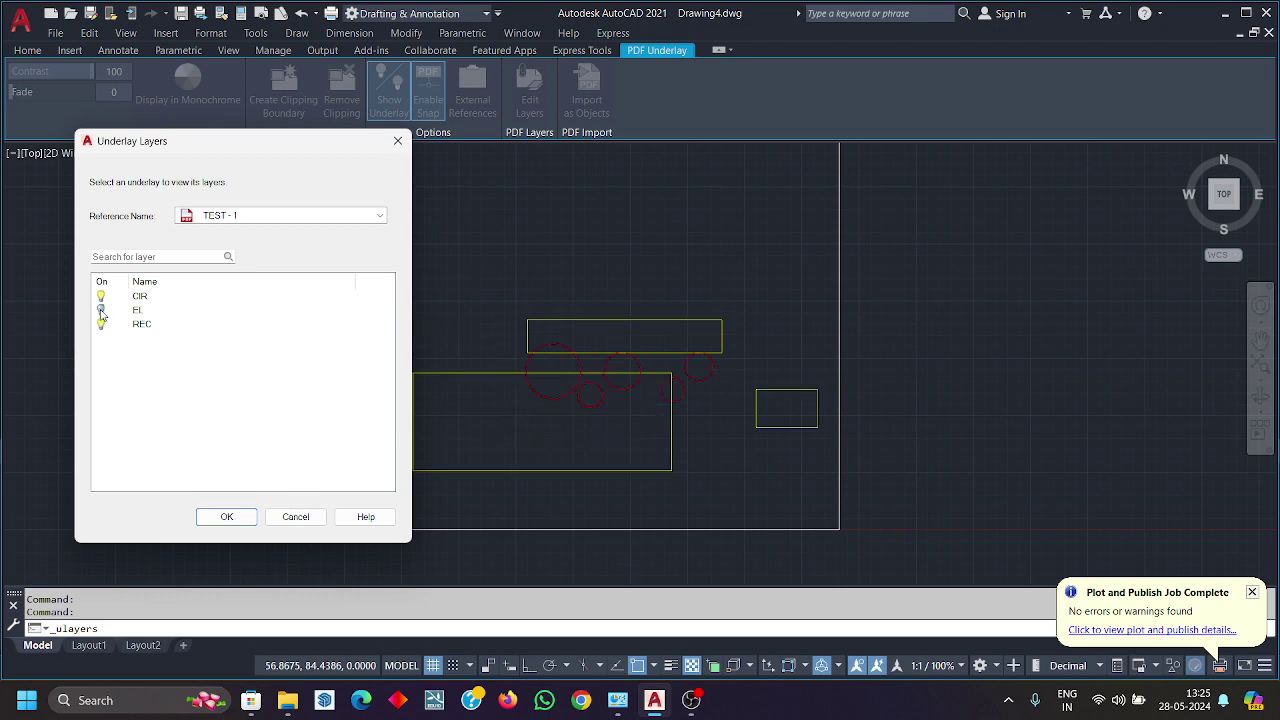
click(101, 324)
click(101, 324)
click(102, 310)
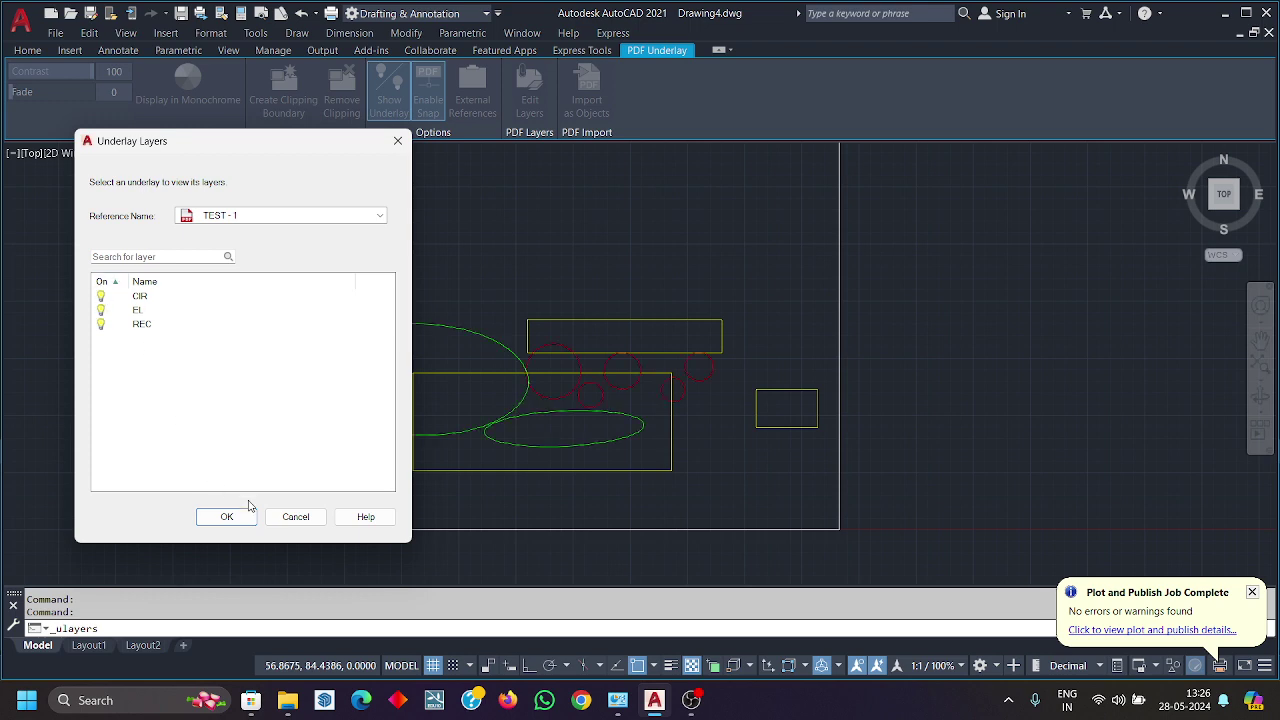
click(285, 515)
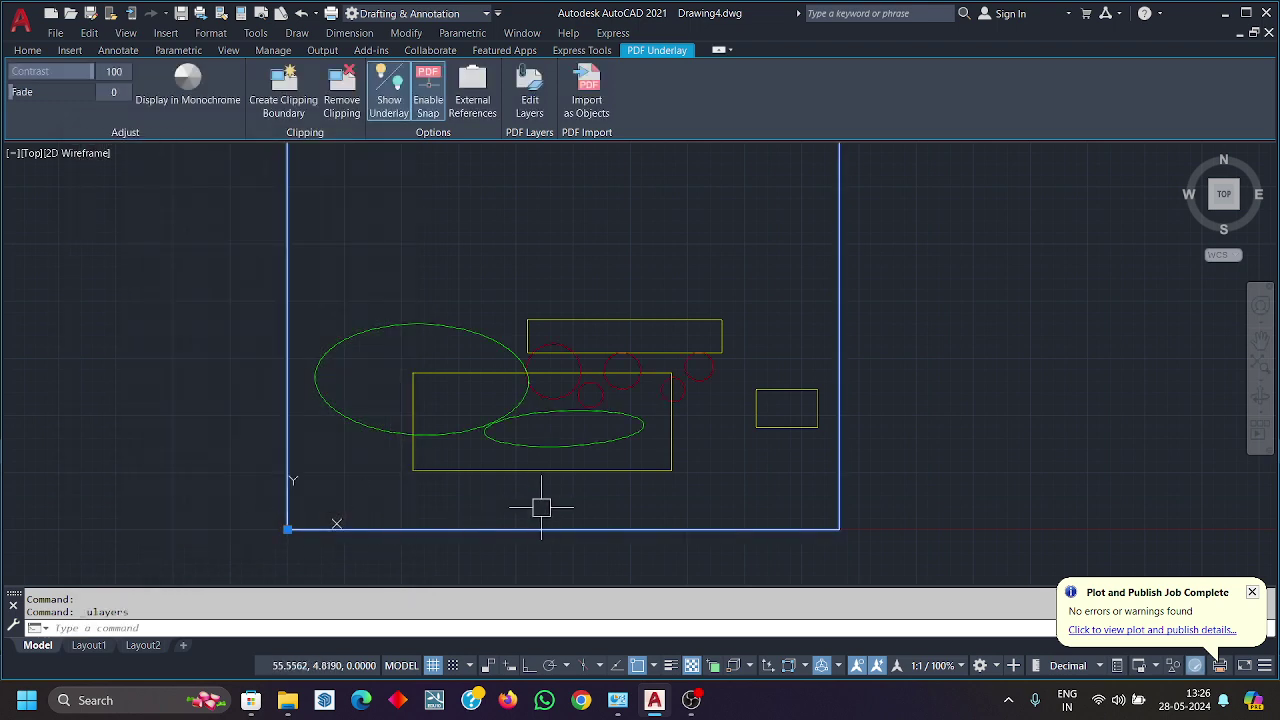
middle_drag(621, 497, 617, 552)
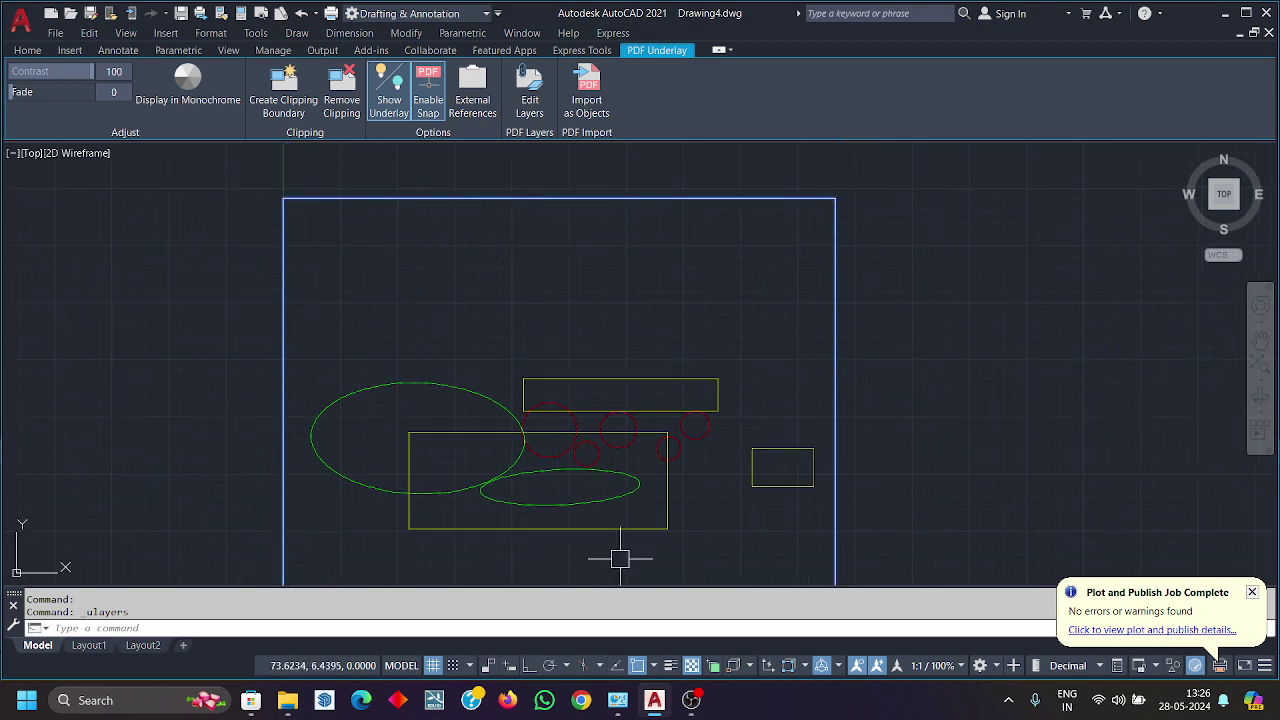
click(900, 372)
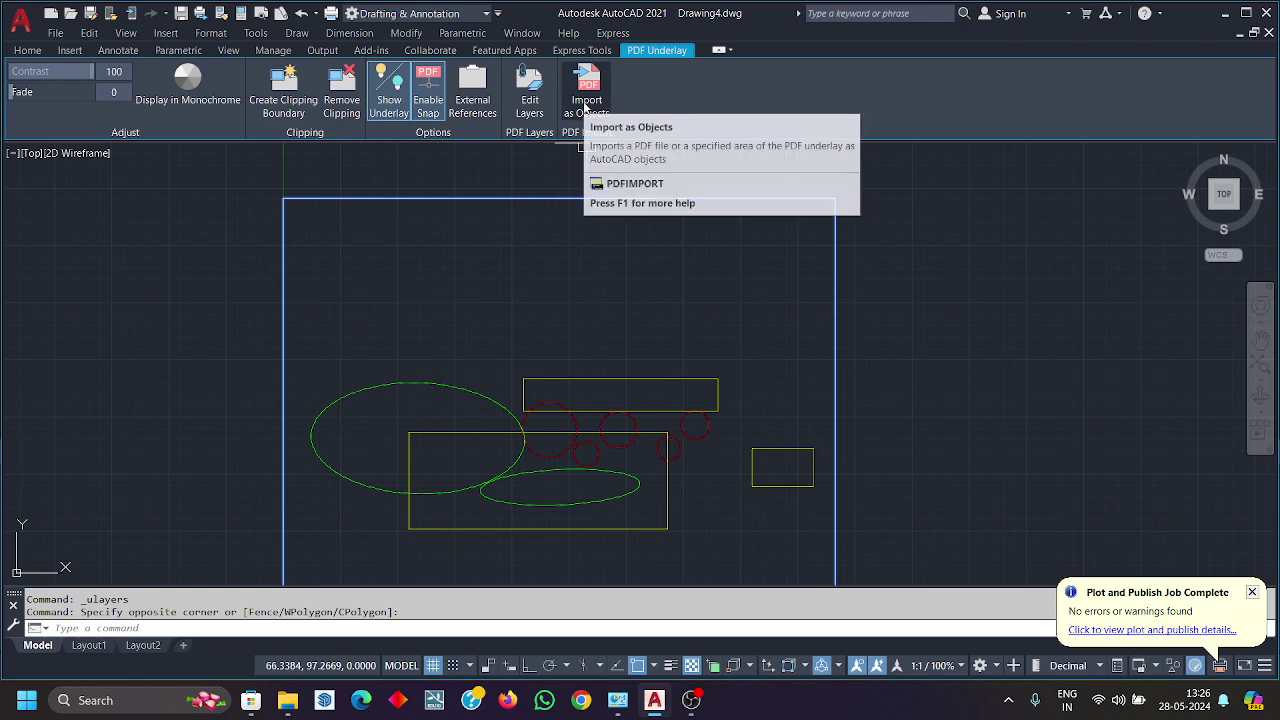
click(587, 108)
scroll(635, 380, down, 2)
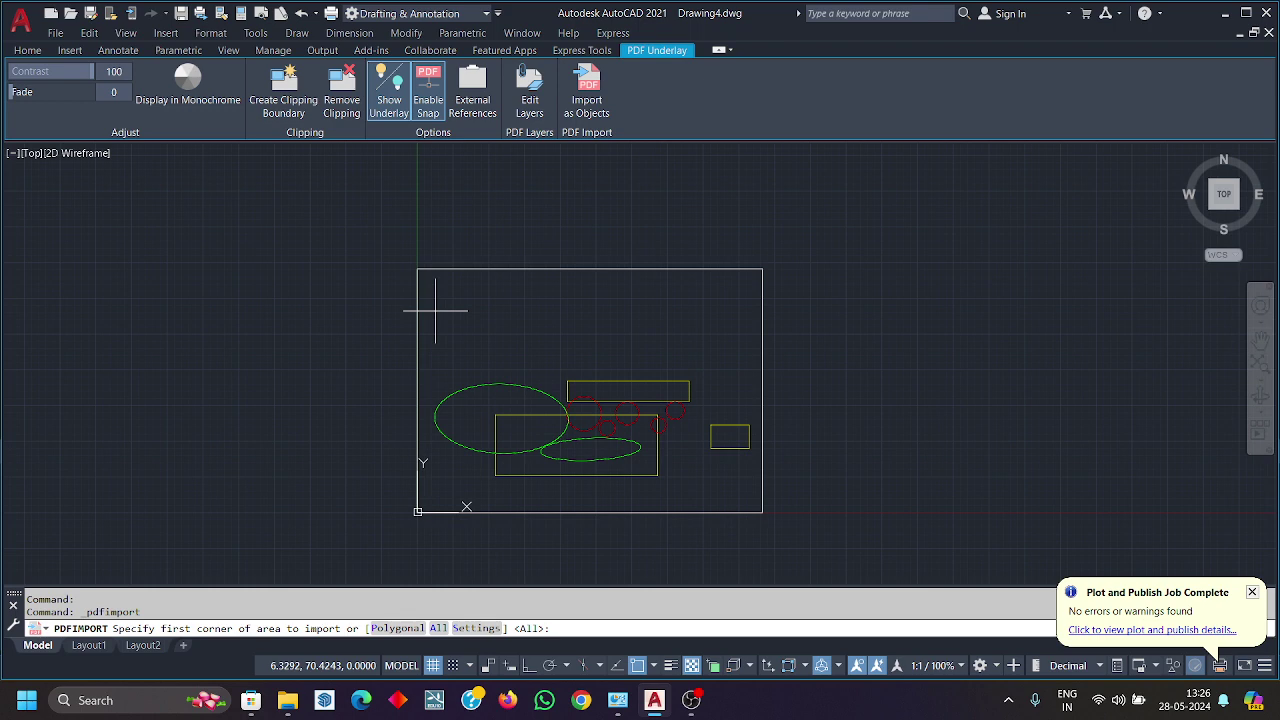
click(435, 310)
click(439, 321)
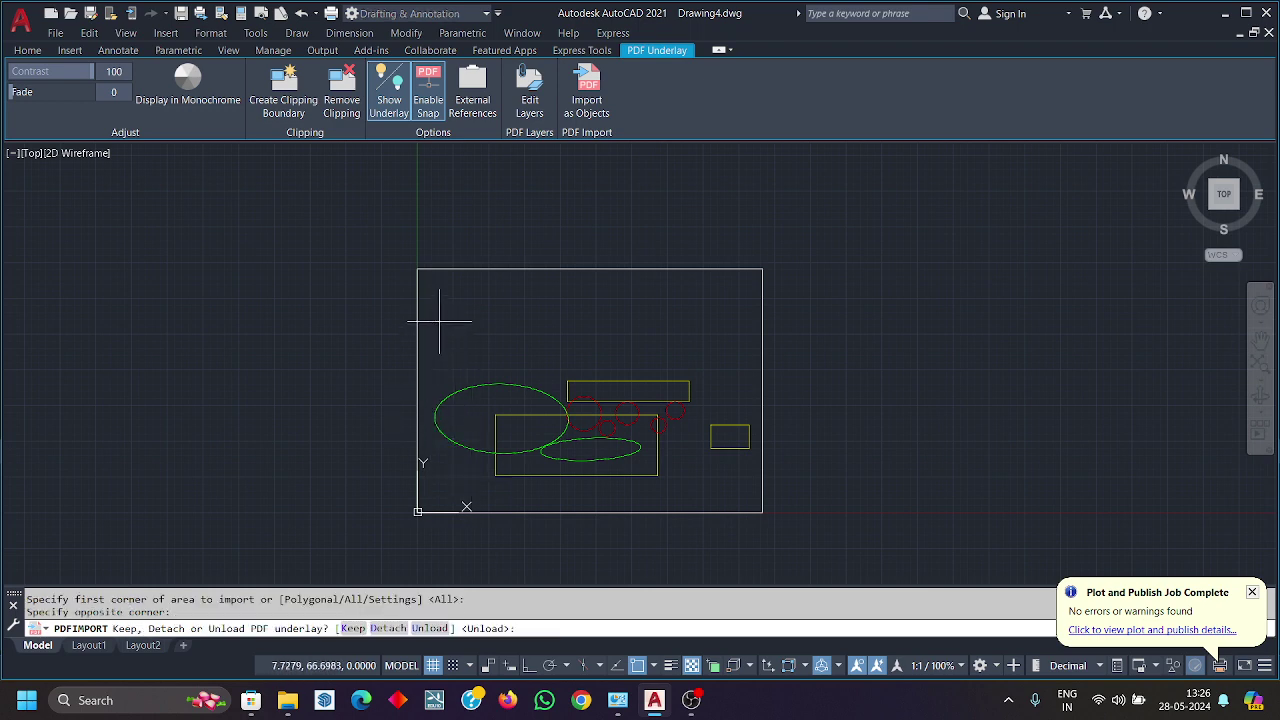
Step: Import the PDF underlay geometry within a window around all the shapes as AutoCAD objects, and unload the underlay
click(580, 124)
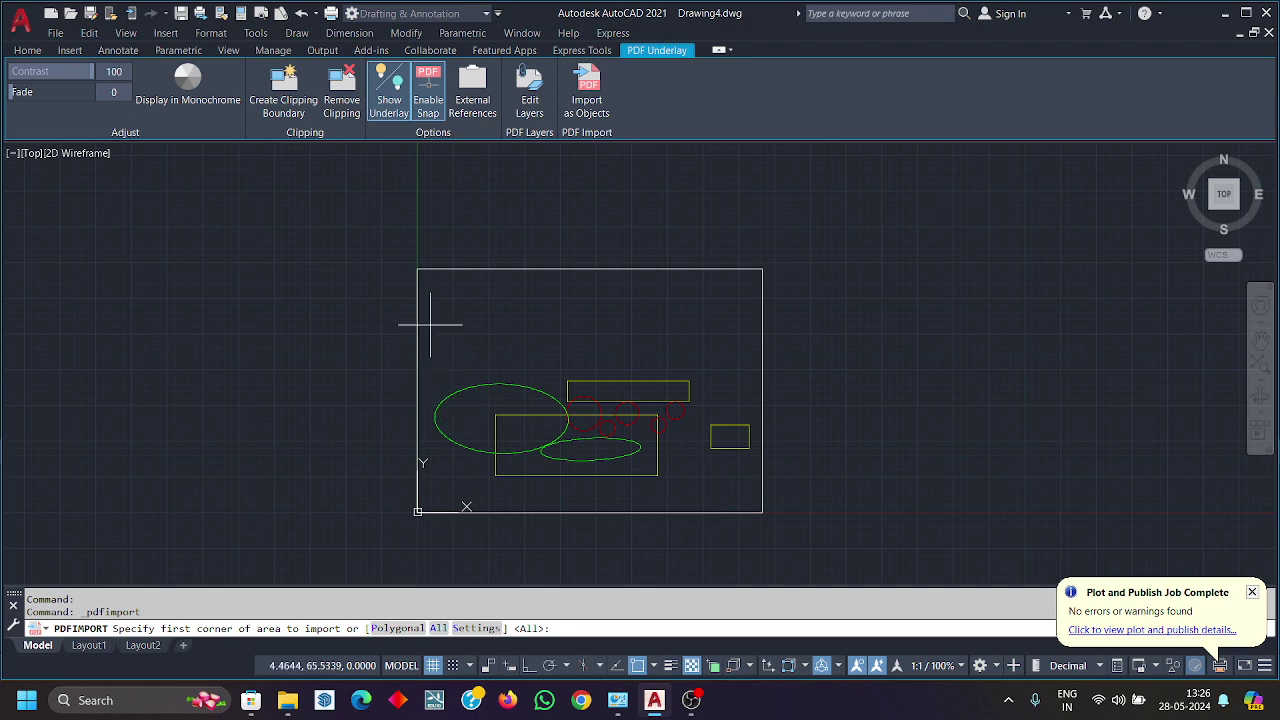
click(430, 307)
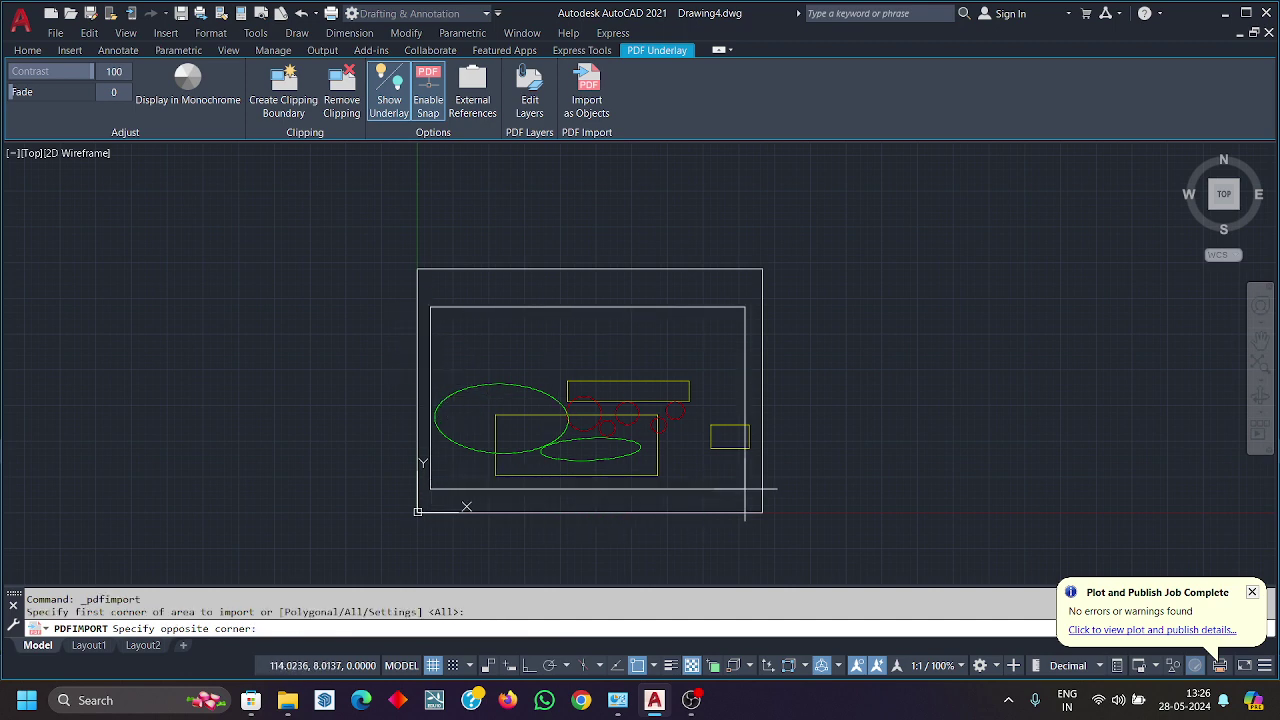
click(765, 487)
key(Return)
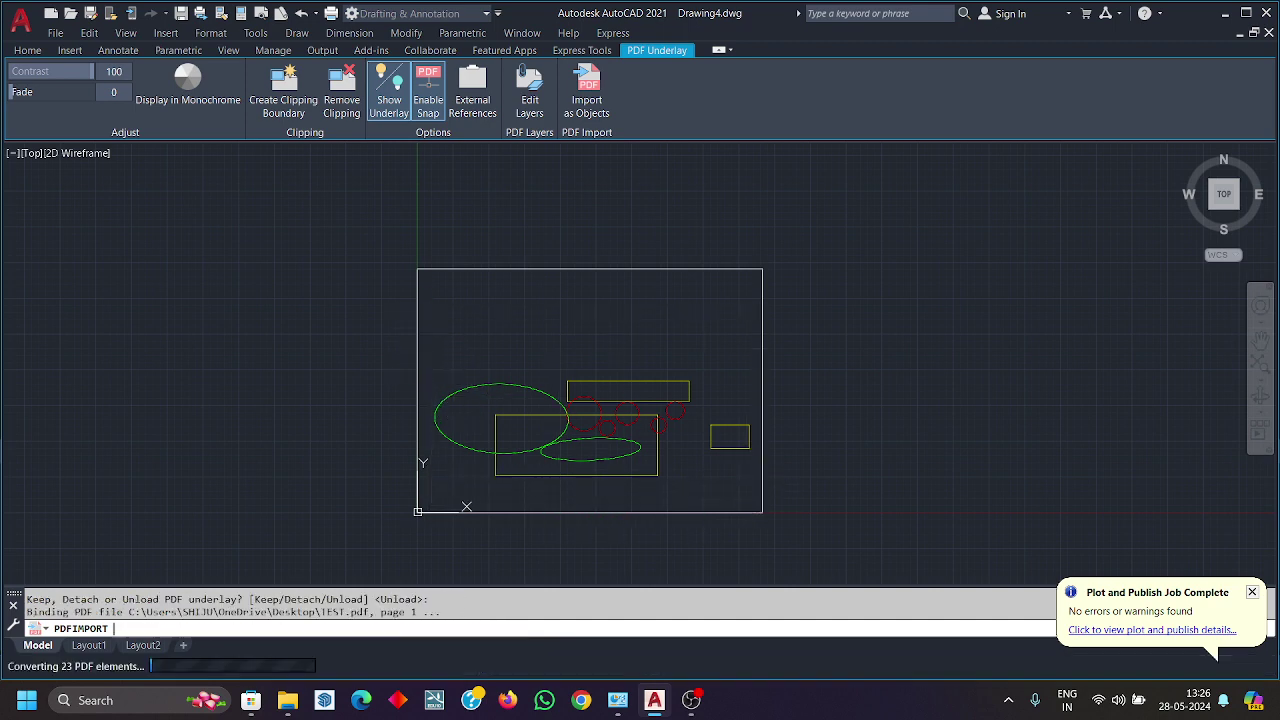
Step: Select the imported rectangles one by one to inspect them as separate objects, and clear the selection
scroll(737, 480, up, 2)
click(741, 429)
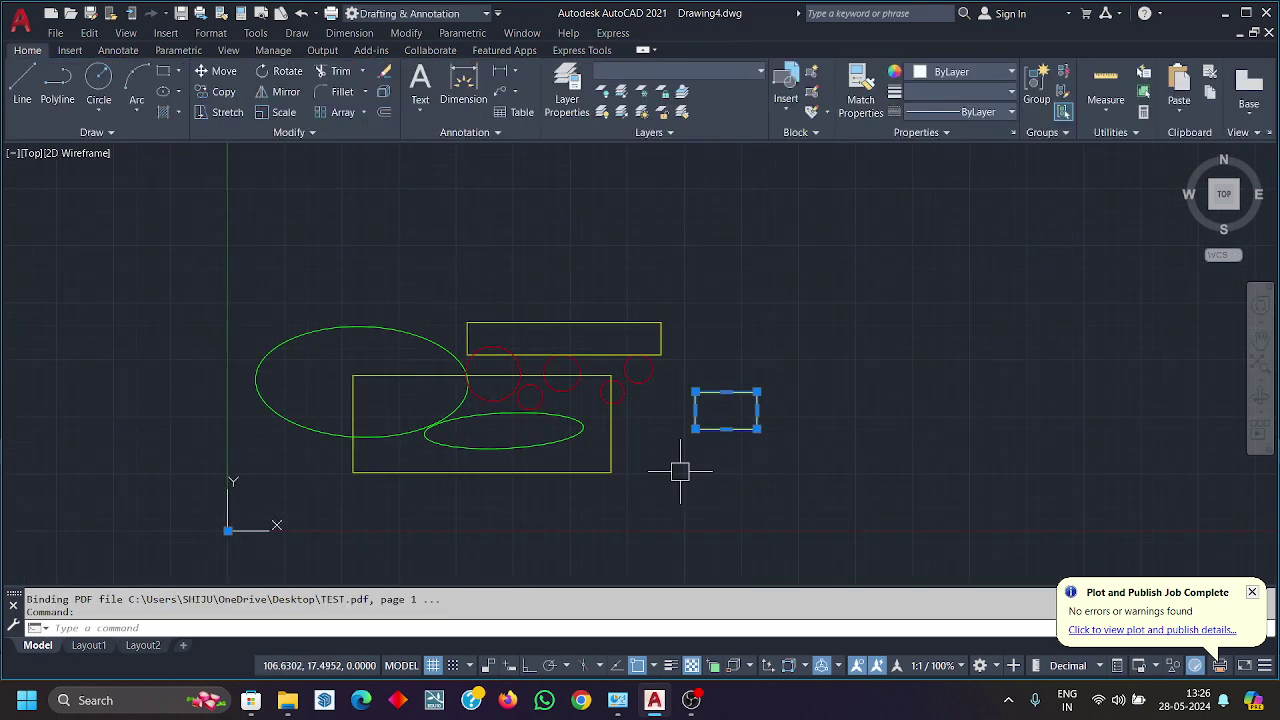
click(610, 471)
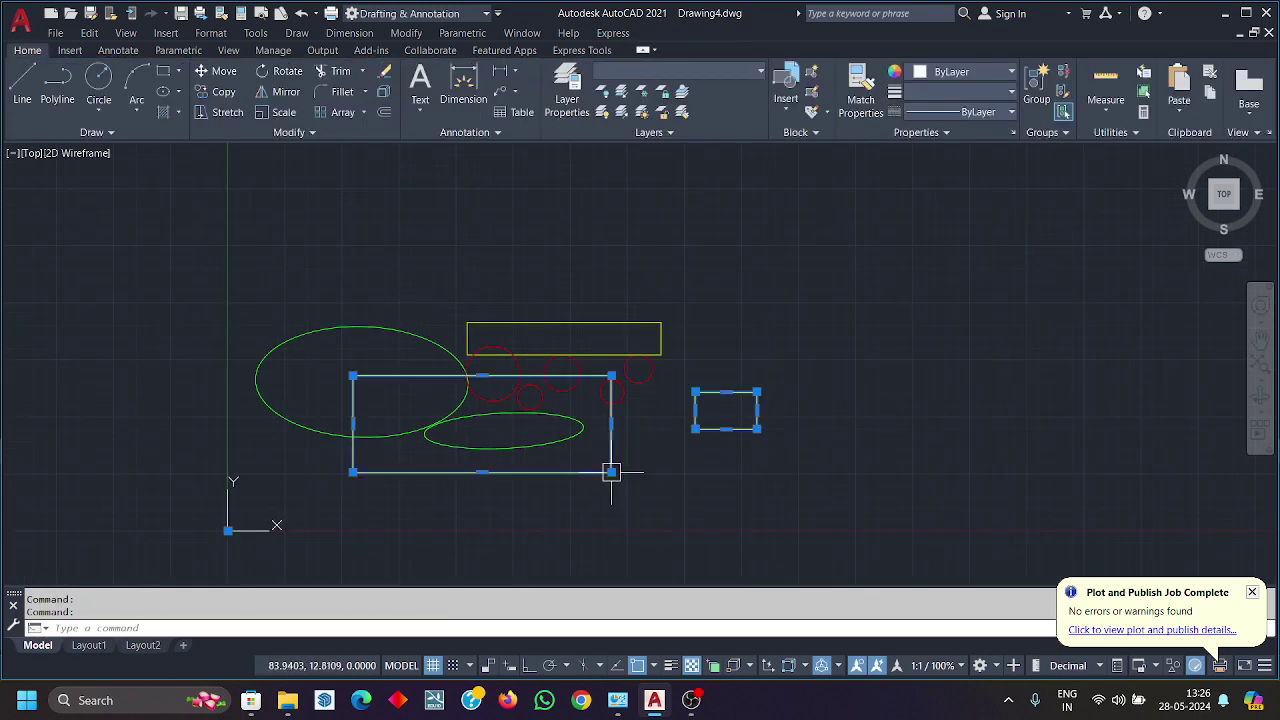
click(580, 350)
key(Escape)
key(Escape)
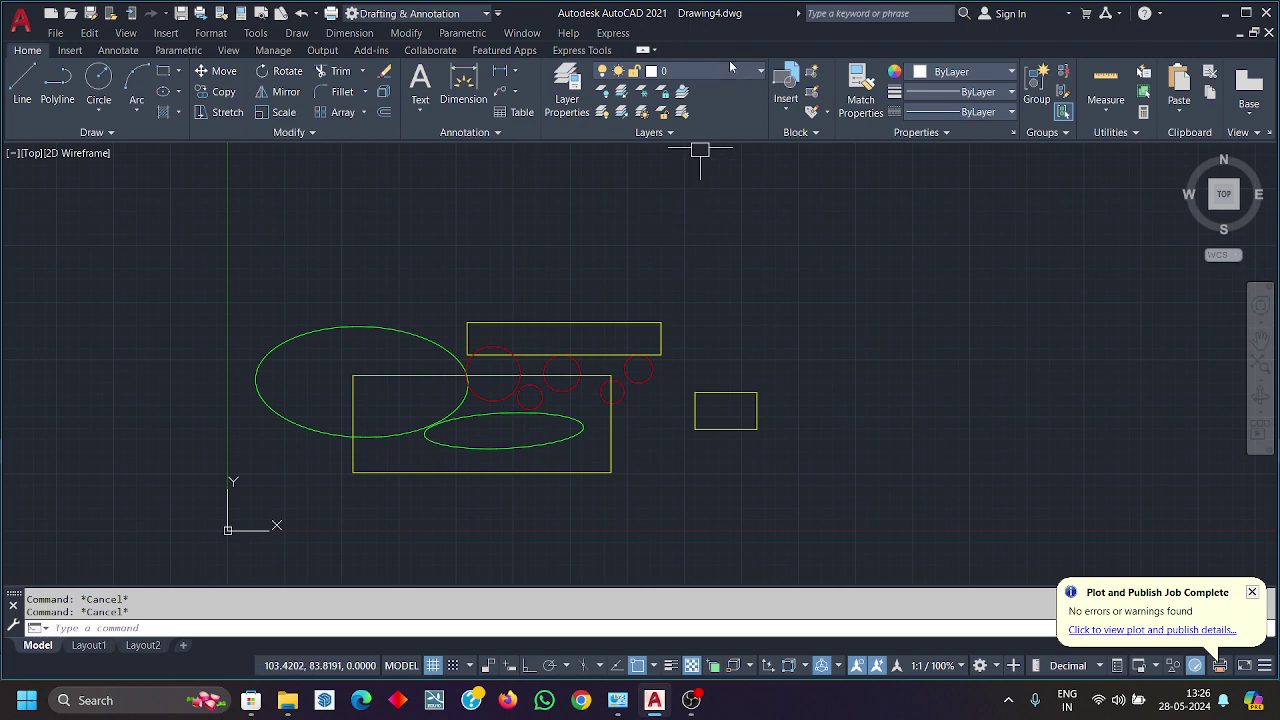
Step: Check the drawing's layer list after the import and the TEST - 1 entry in the External References palette, and close the palette
click(736, 75)
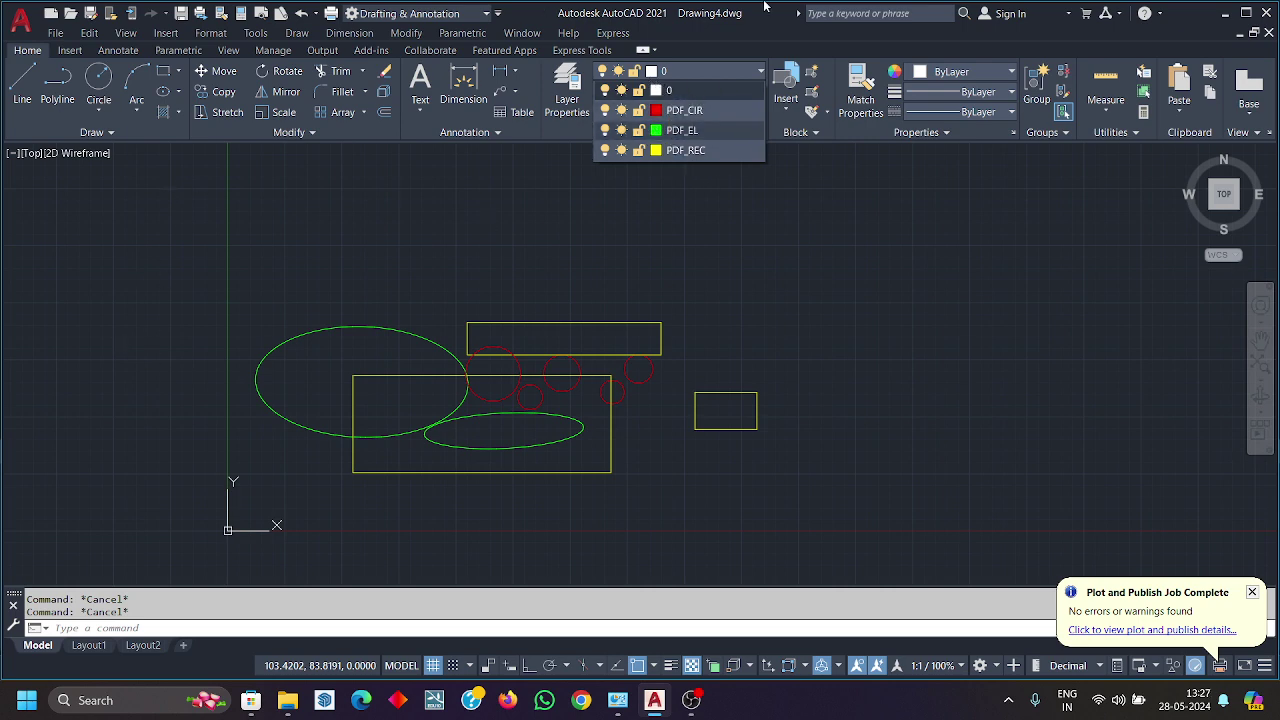
click(281, 245)
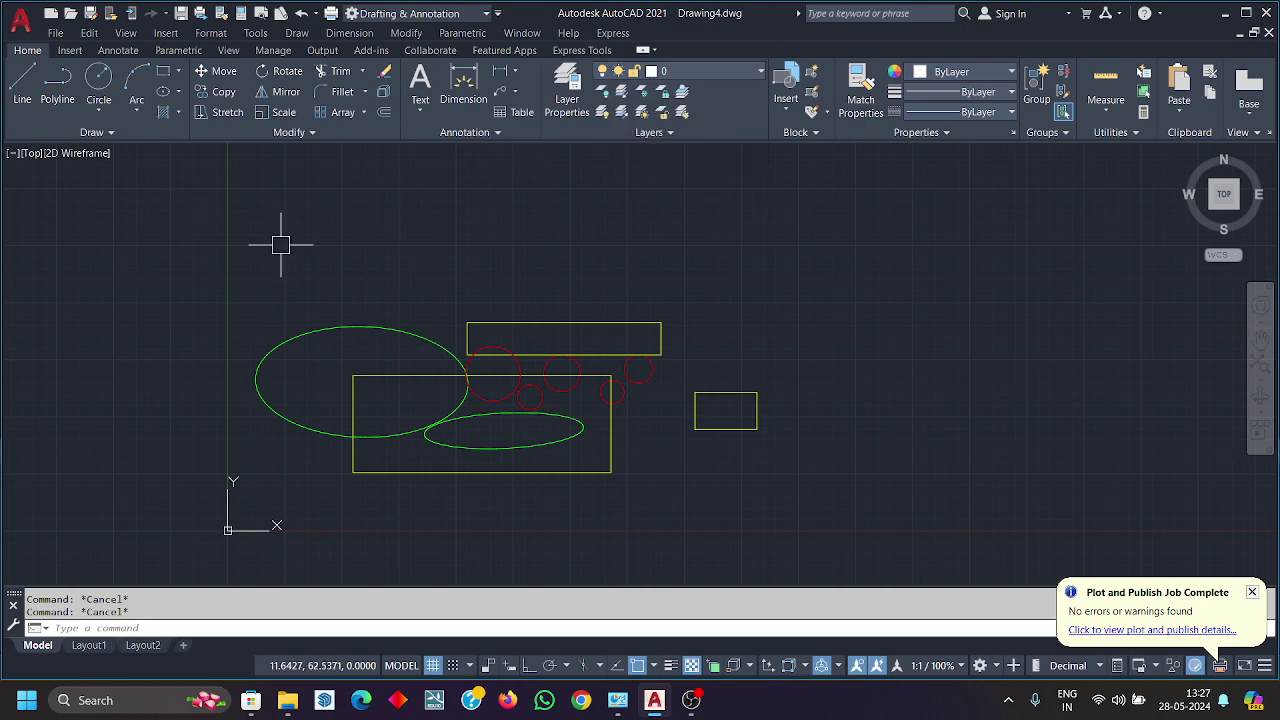
key(Return)
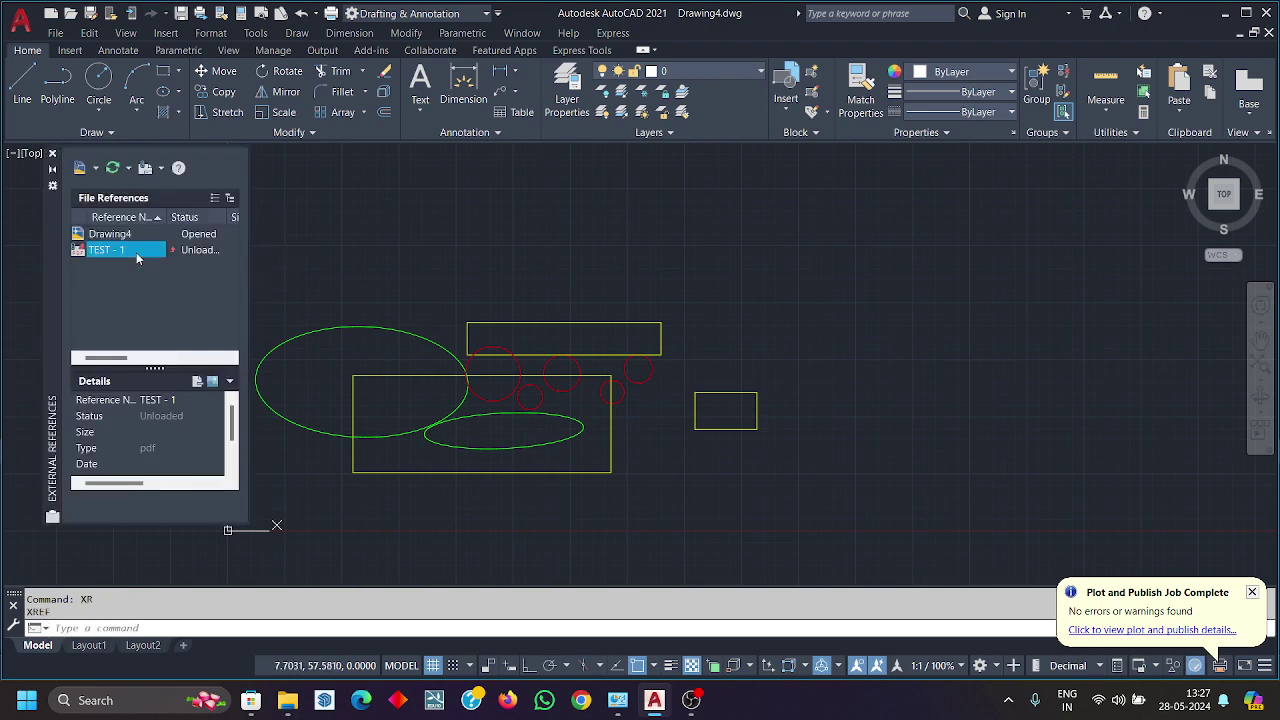
click(53, 153)
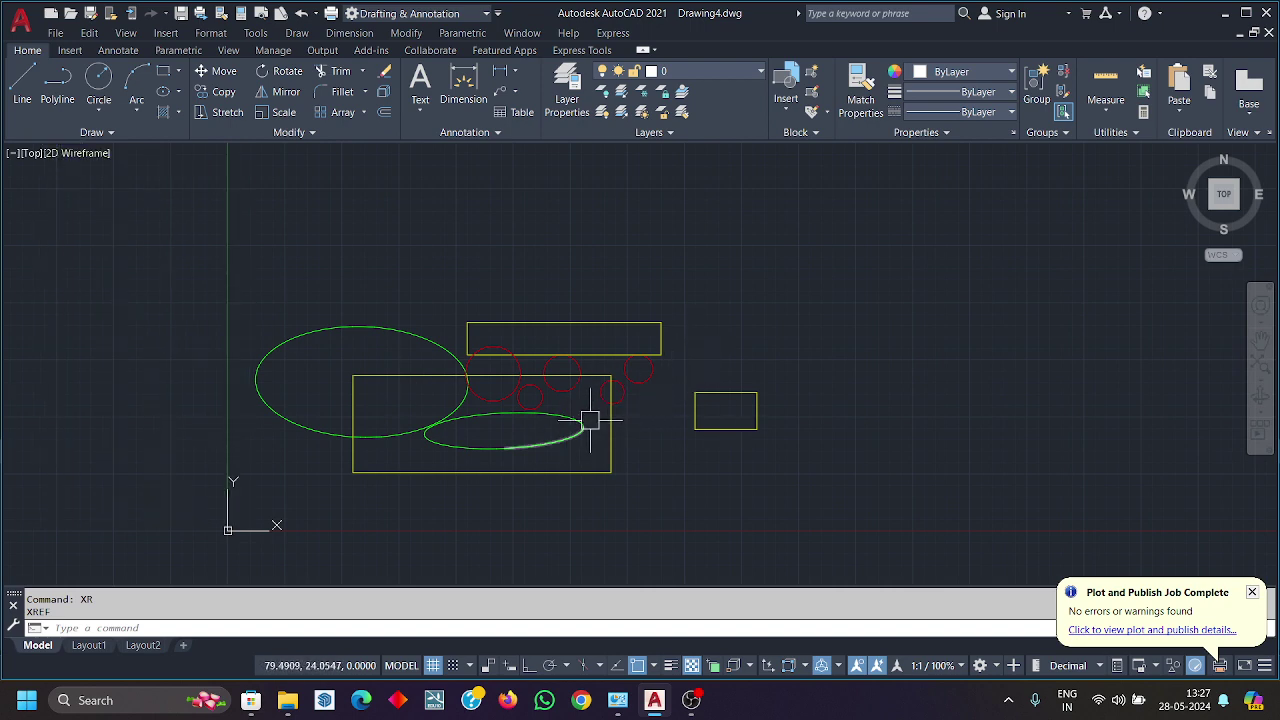
Step: Erase all the imported ellipses, circles and rectangles from the drawing
mouse_move(586, 422)
middle_down()
mouse_move(508, 343)
mouse_move(524, 345)
middle_up()
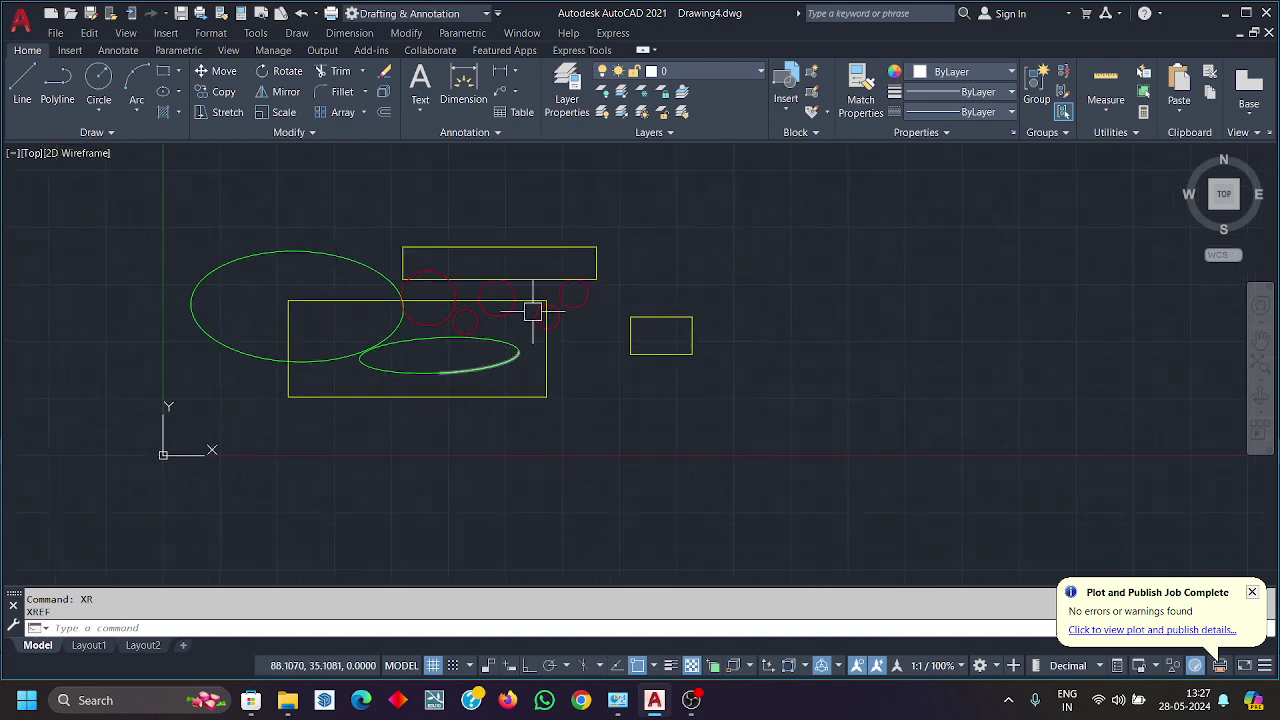
middle_drag(677, 375, 765, 426)
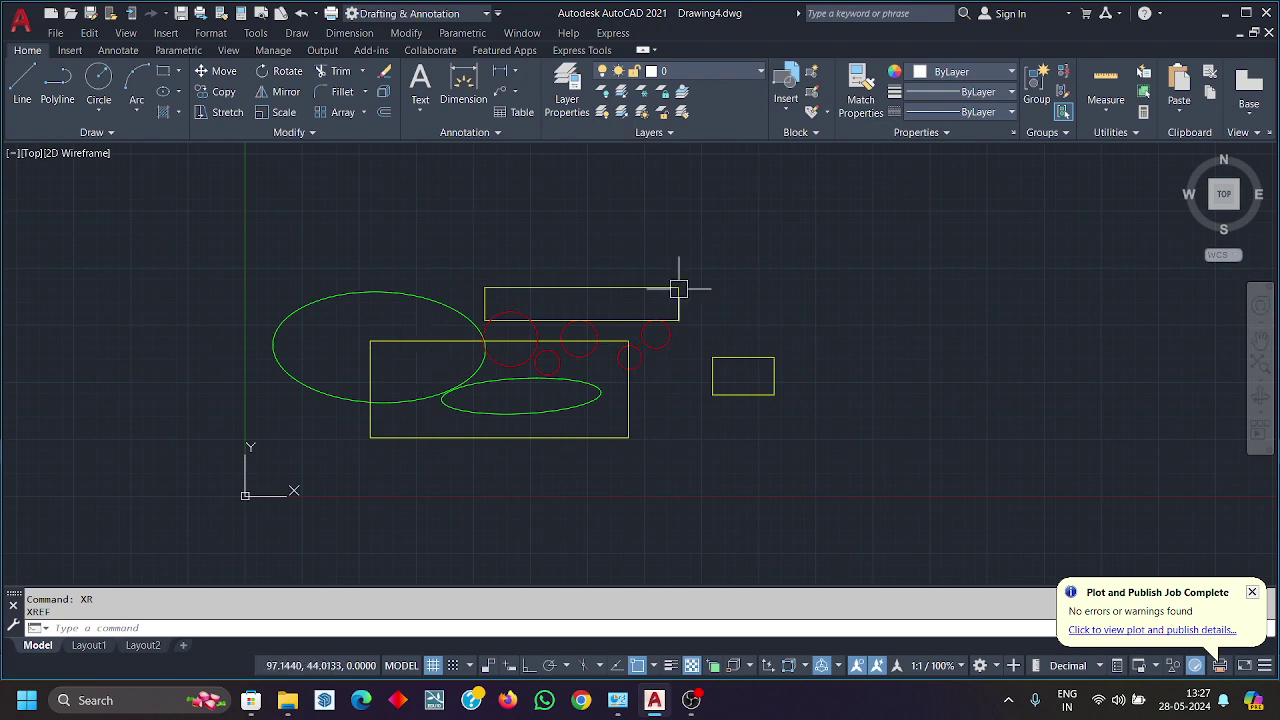
click(812, 441)
click(329, 216)
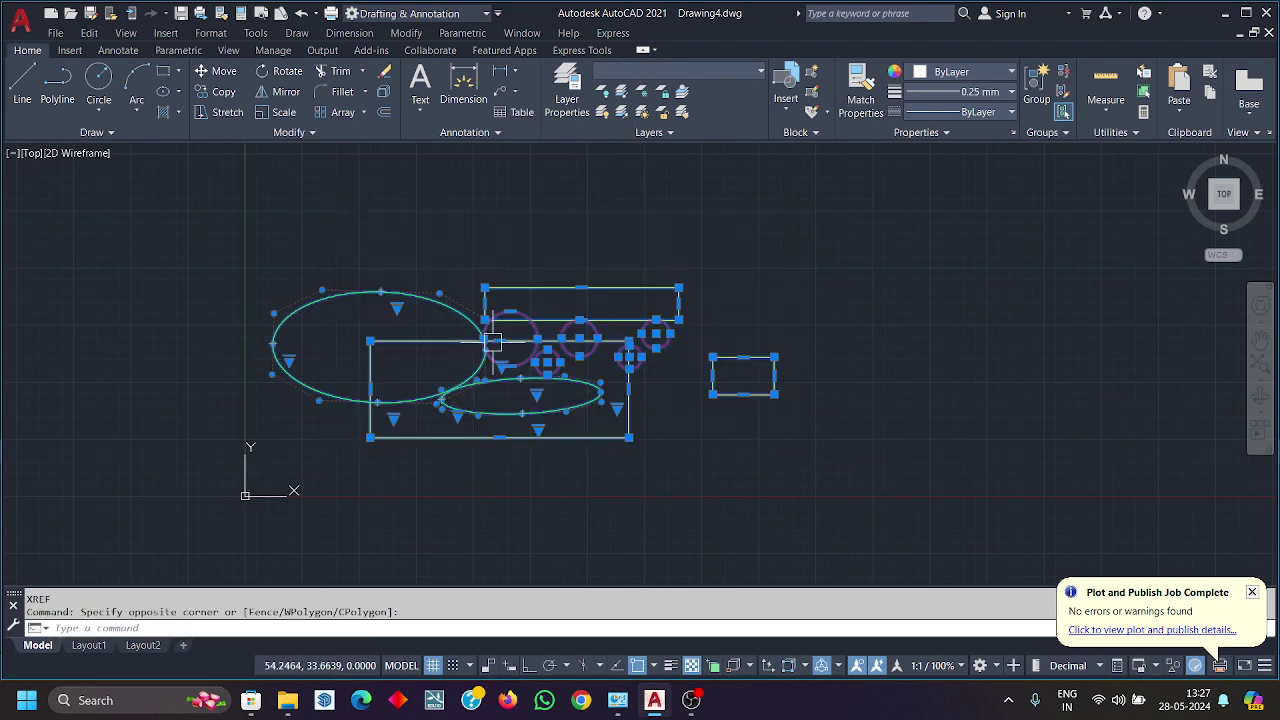
key(Delete)
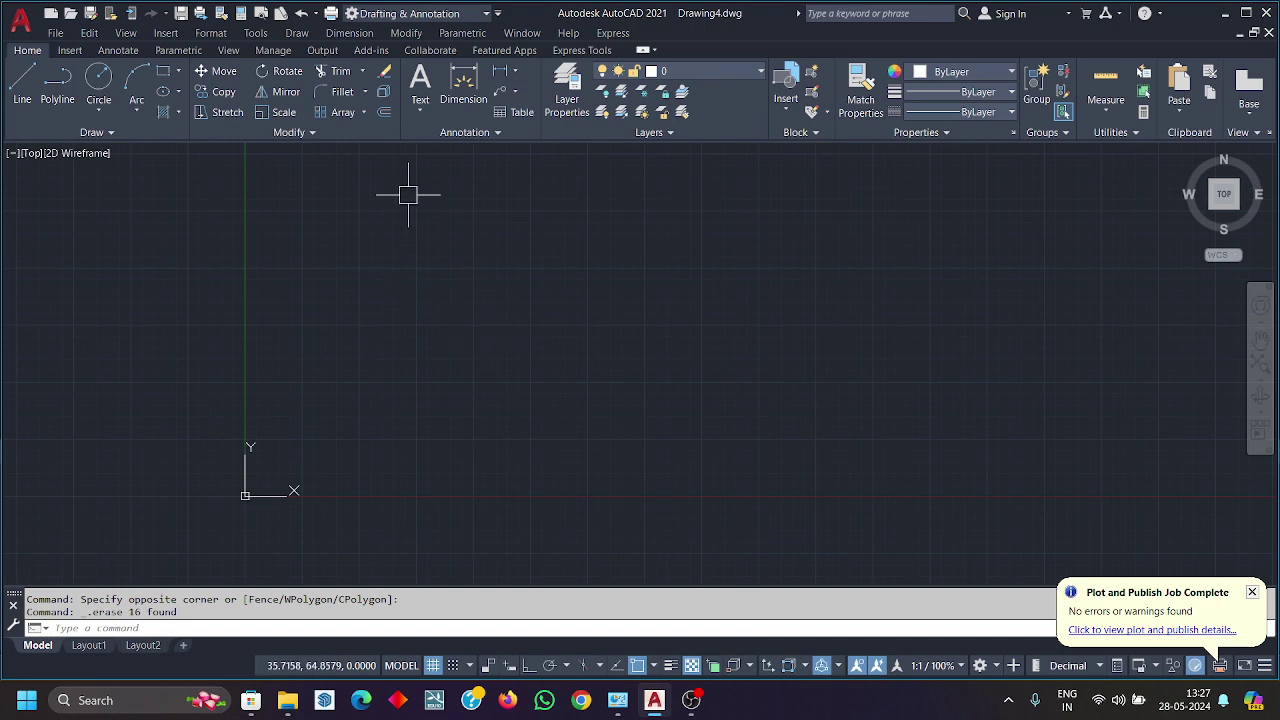
click(178, 35)
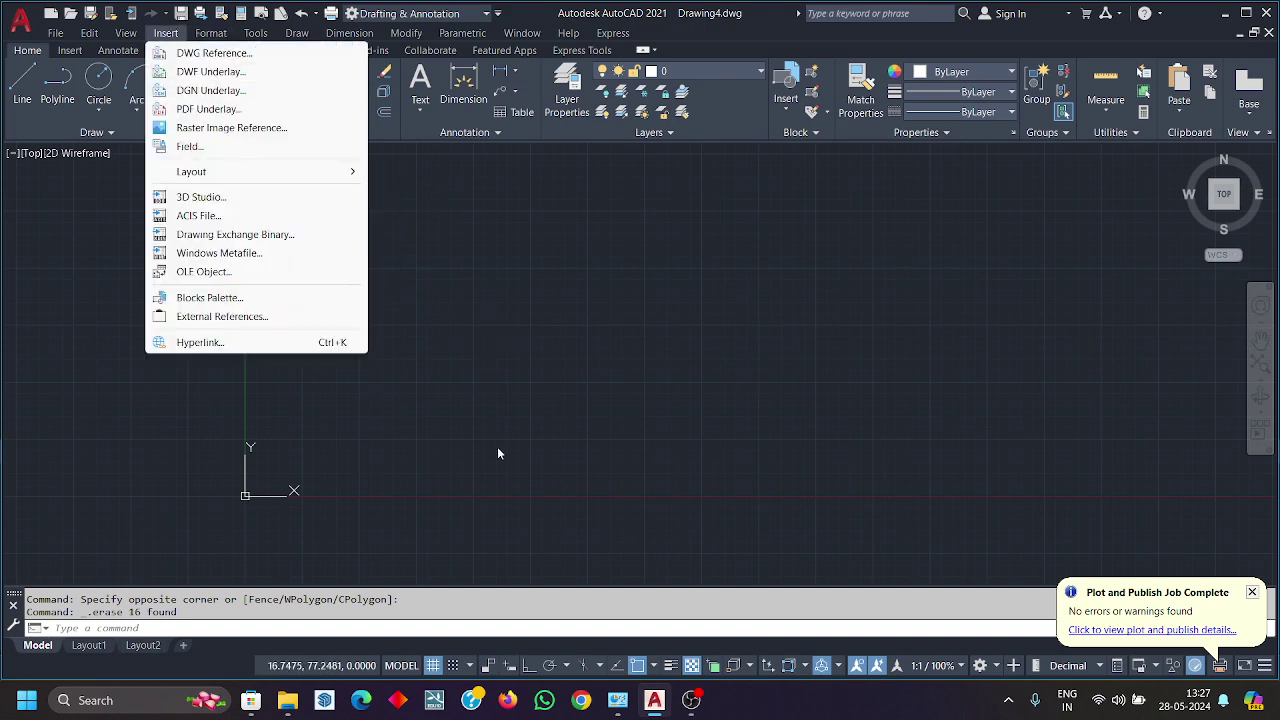
click(540, 450)
key(Escape)
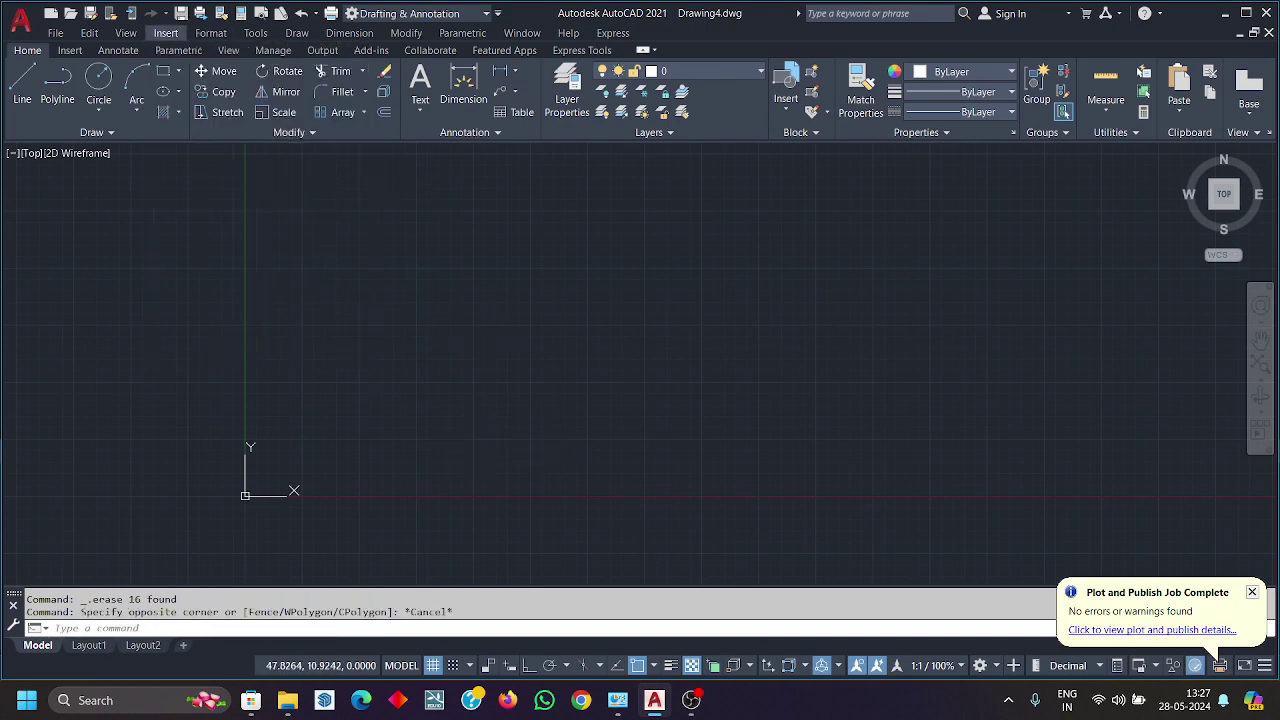
click(376, 503)
click(356, 502)
key(Escape)
key(Escape)
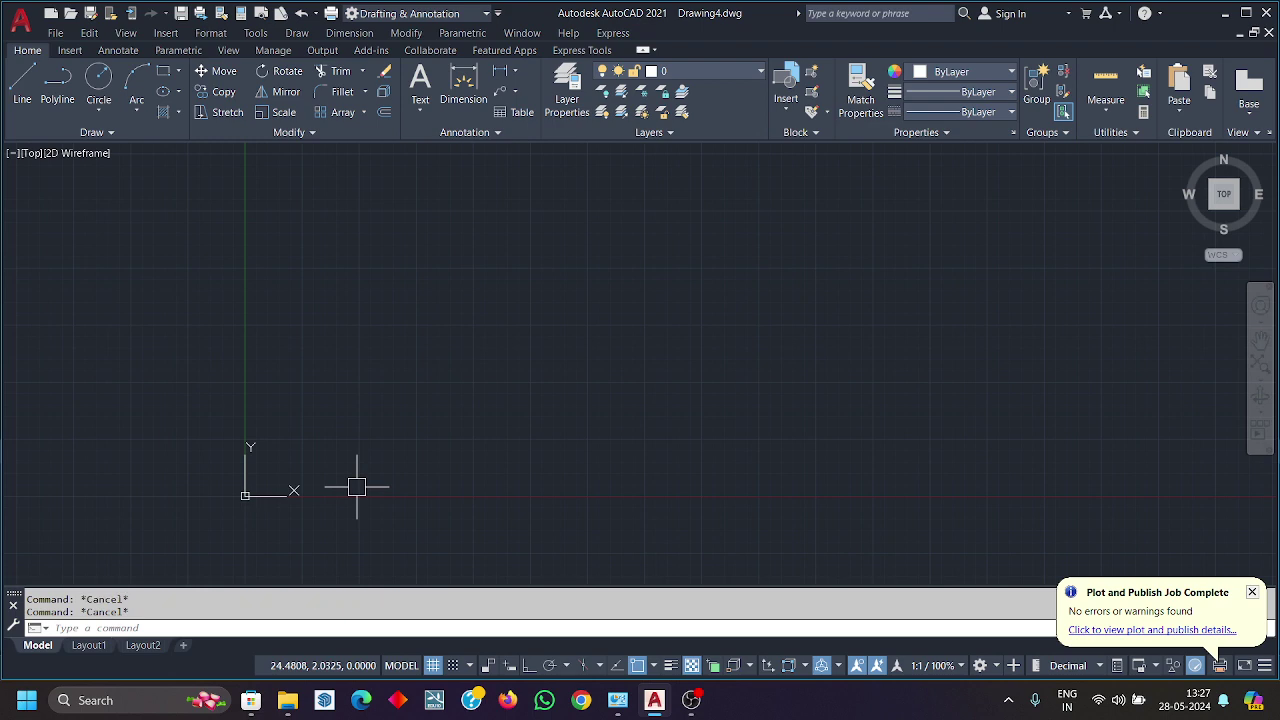
Step: Review the attachable file types in the External References palette and open the file selection for attaching a DWG
text(xr)
key(Return)
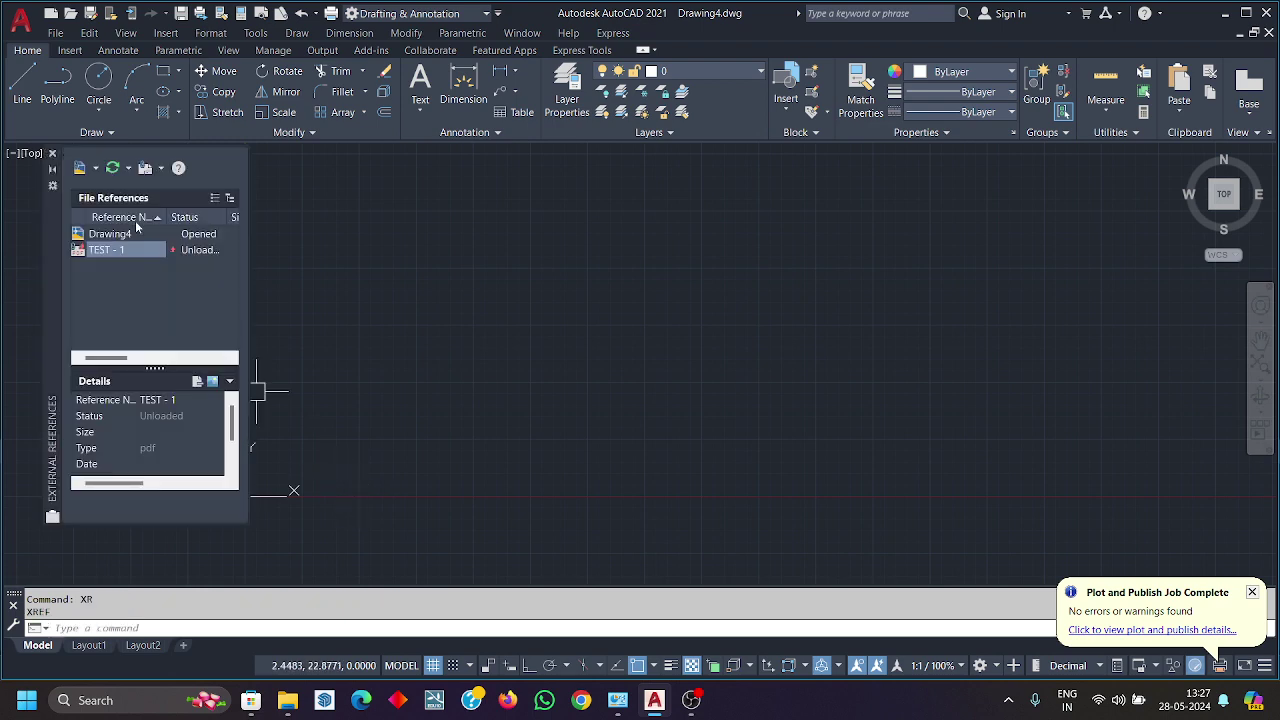
click(80, 167)
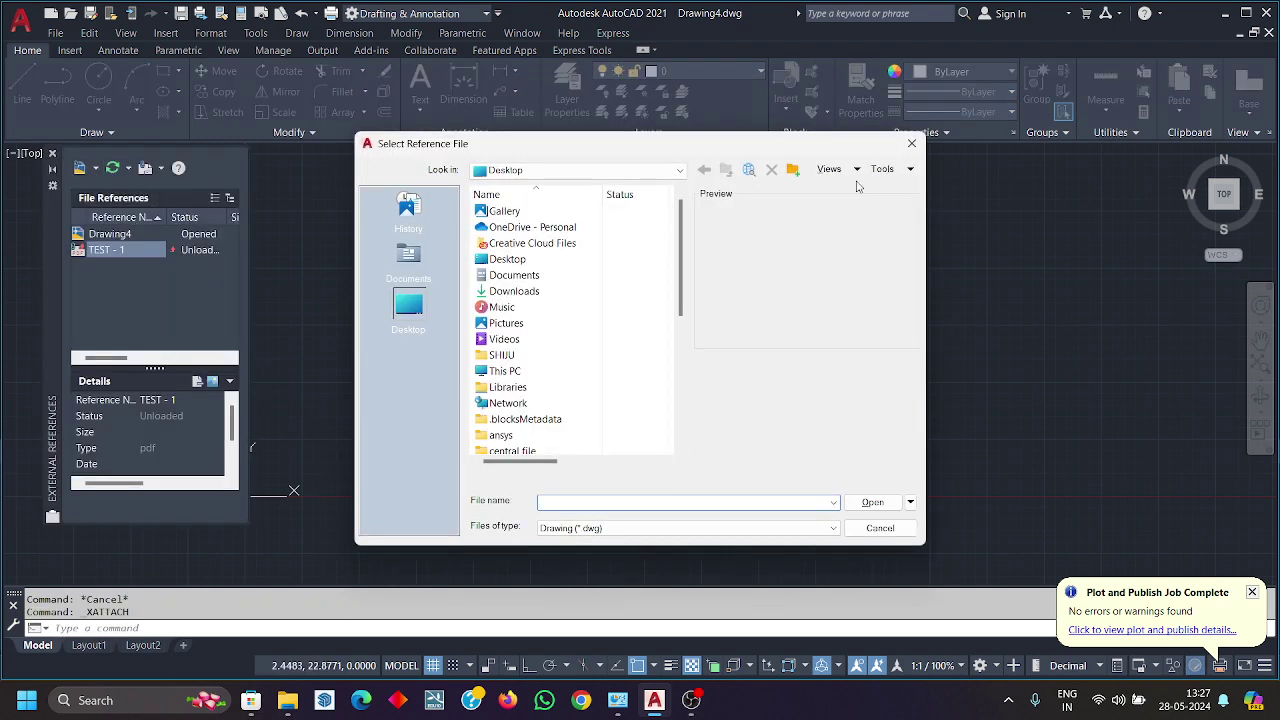
click(909, 143)
click(95, 168)
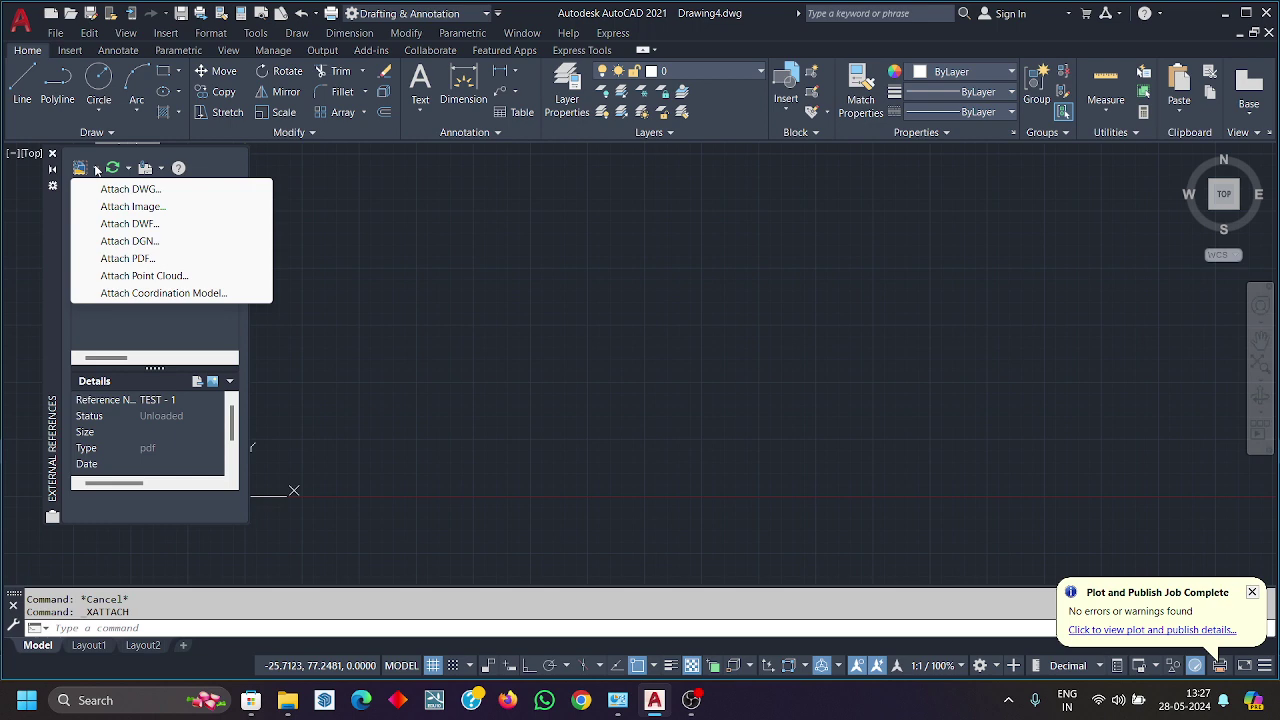
click(164, 193)
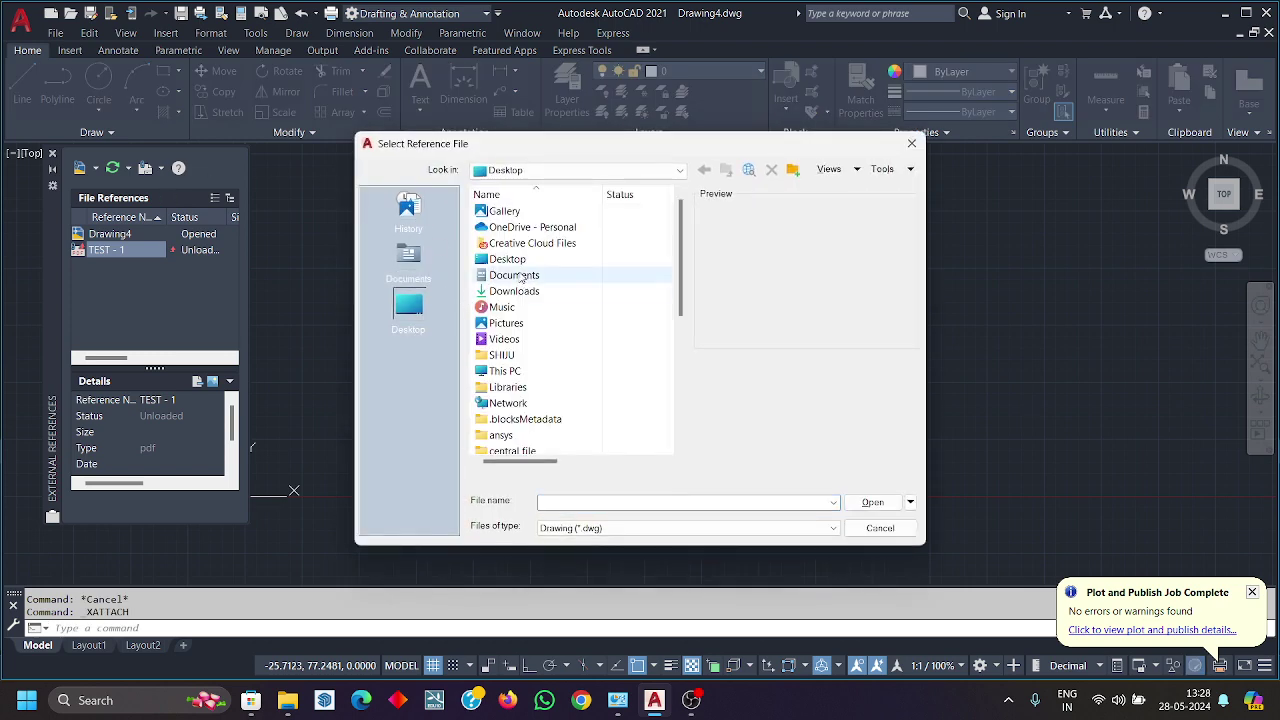
Step: Preview several DWG files in the Documents folder, leave the selection without attaching any, and close the External References palette
click(408, 255)
scroll(565, 325, down, 15)
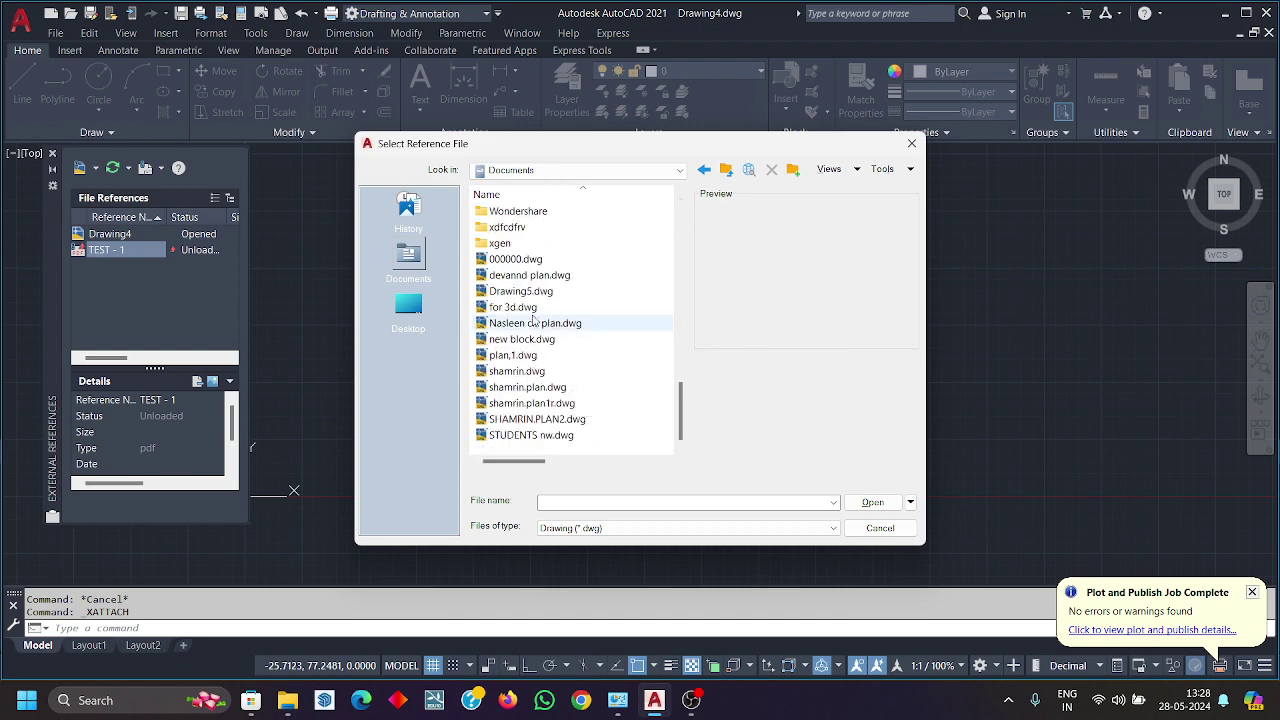
click(535, 323)
click(530, 275)
click(531, 325)
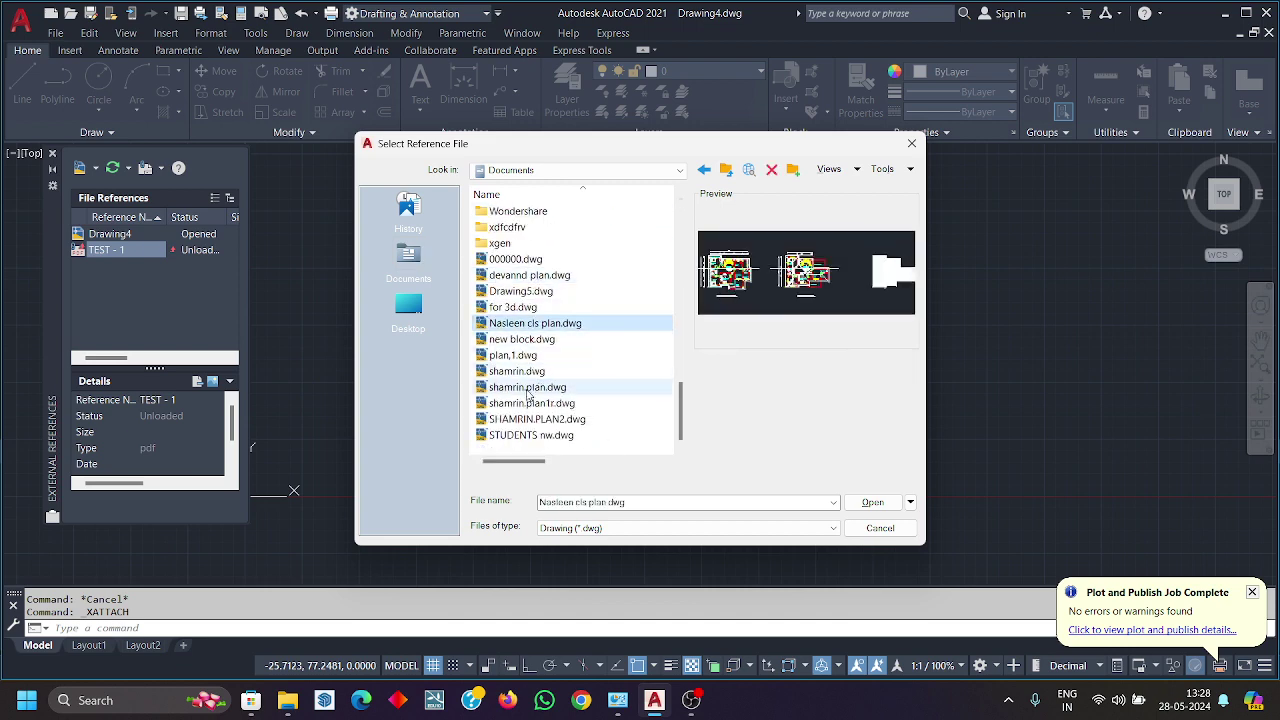
click(533, 419)
click(531, 387)
click(531, 355)
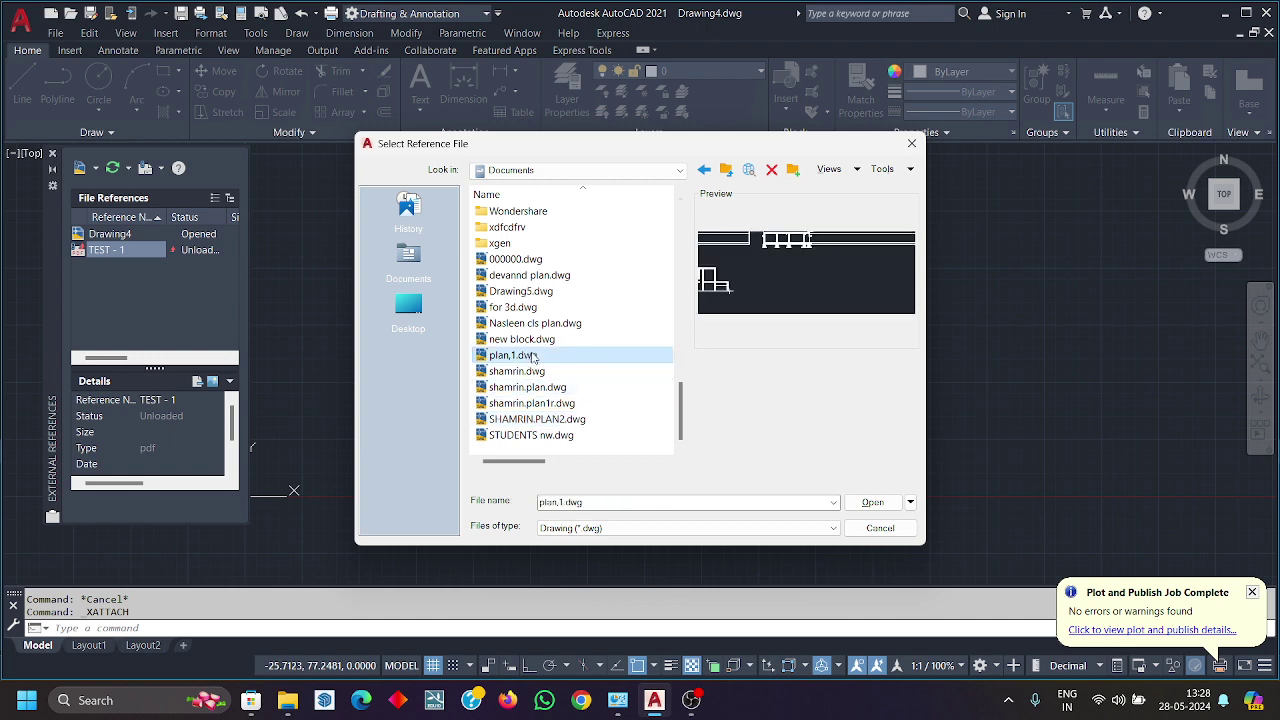
click(531, 323)
click(528, 295)
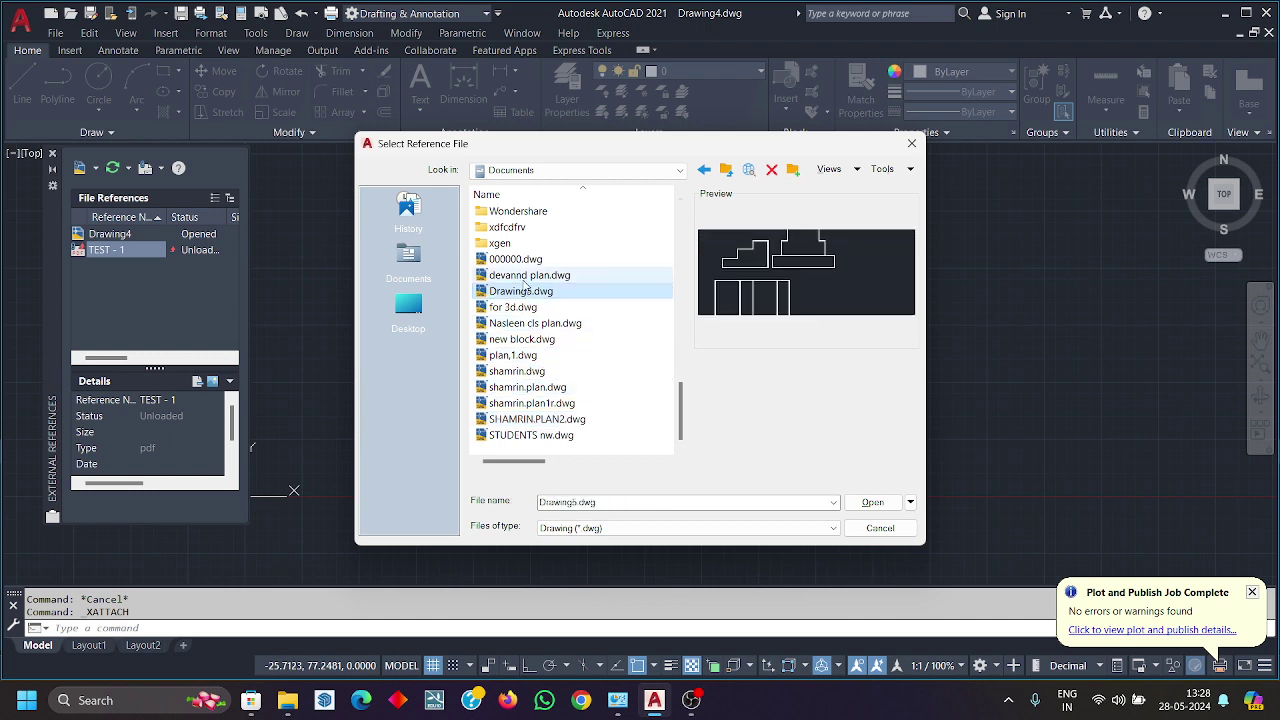
click(527, 277)
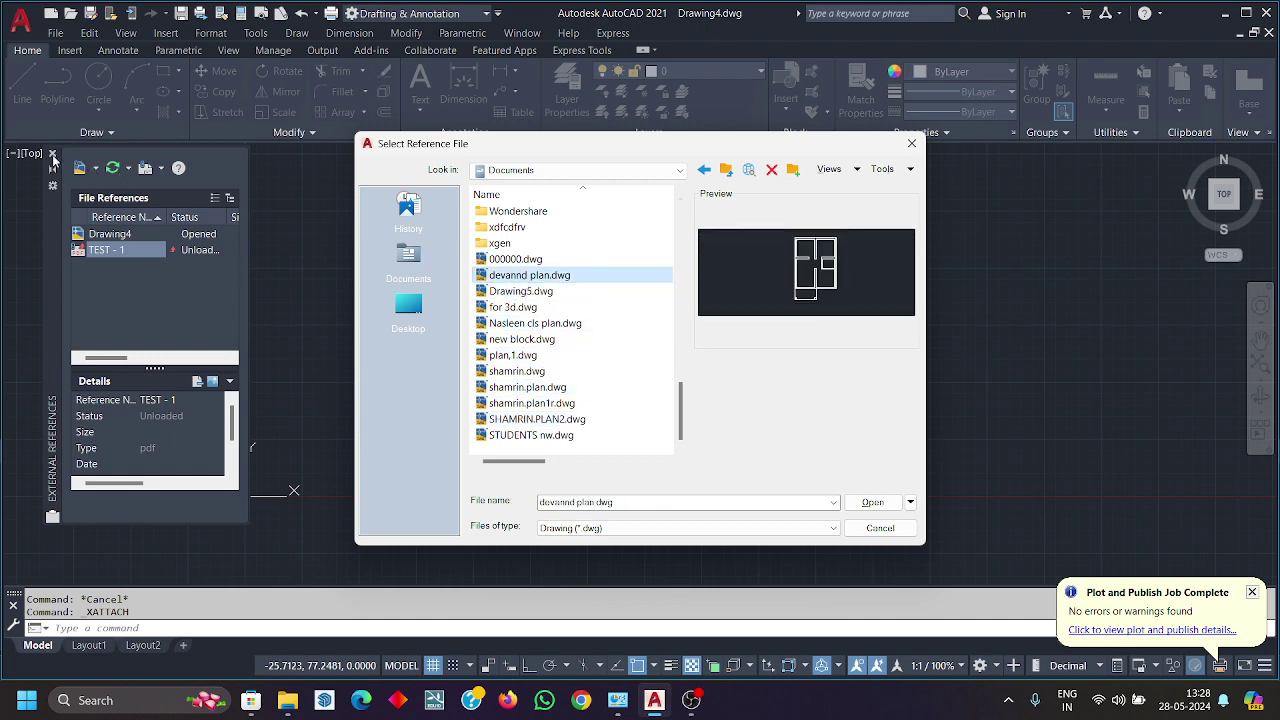
click(911, 143)
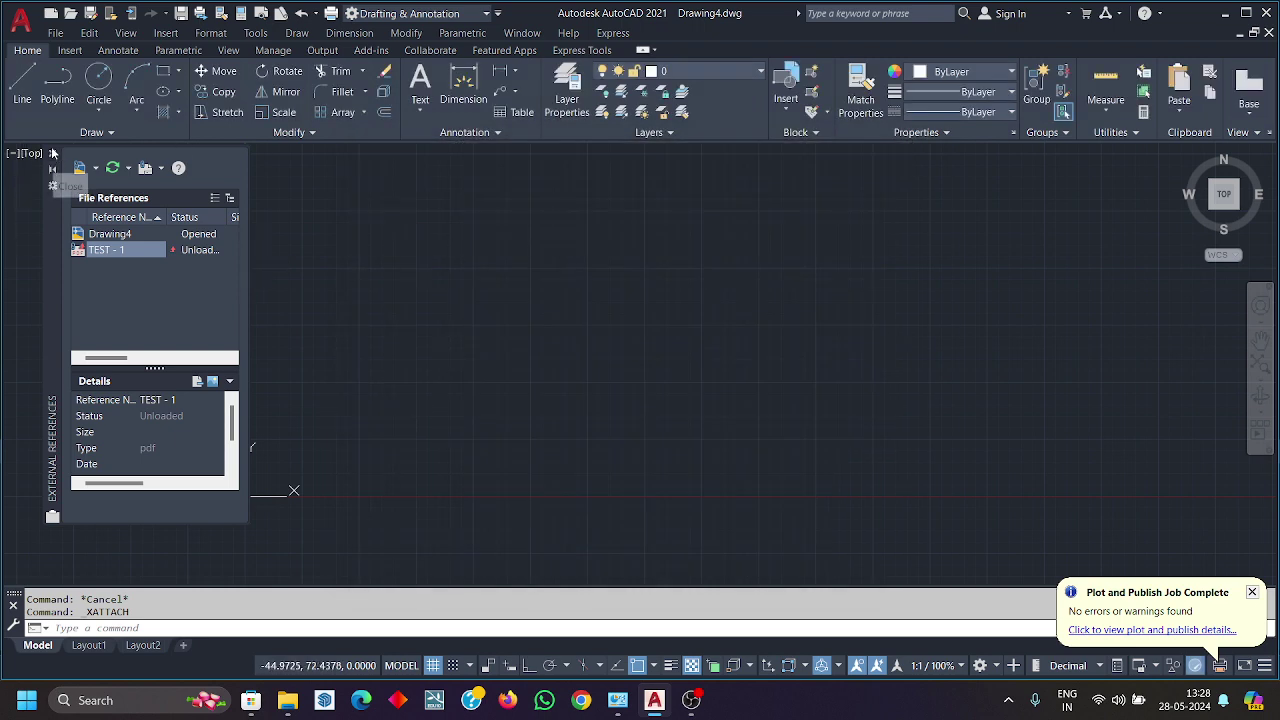
click(52, 153)
Step: Close the current drawing and start a new blank one
click(20, 20)
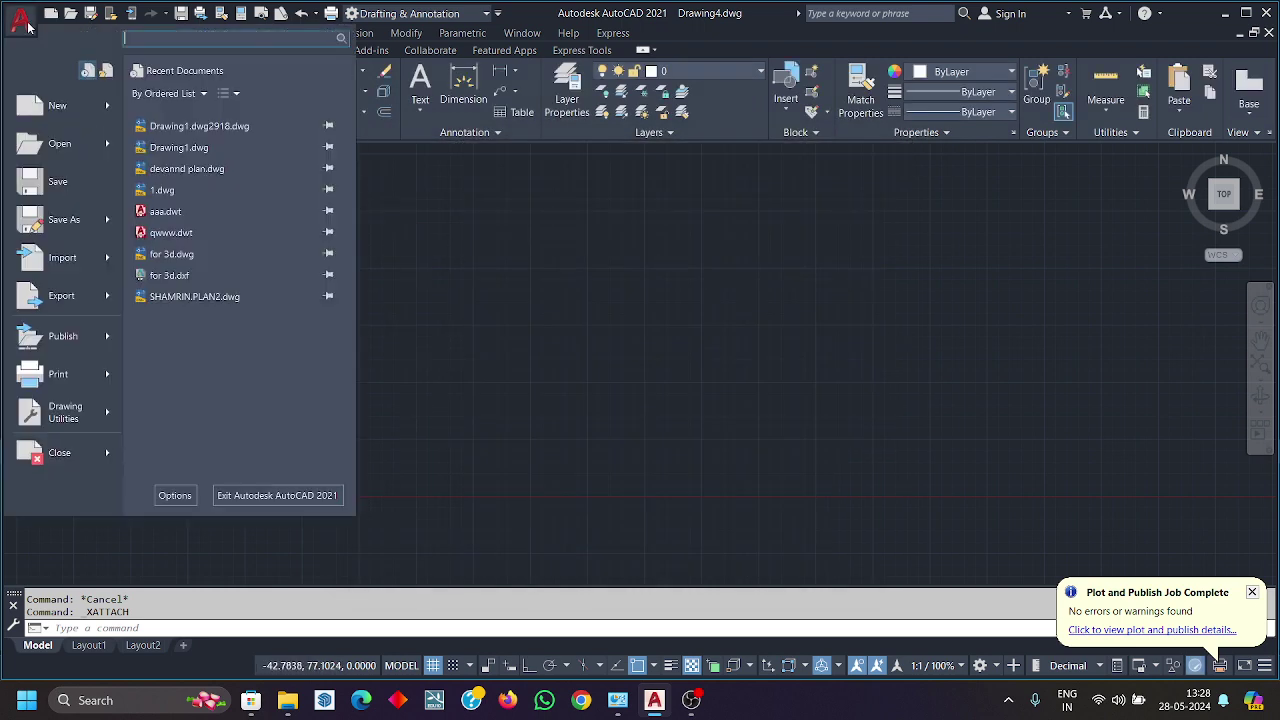
click(60, 460)
click(640, 392)
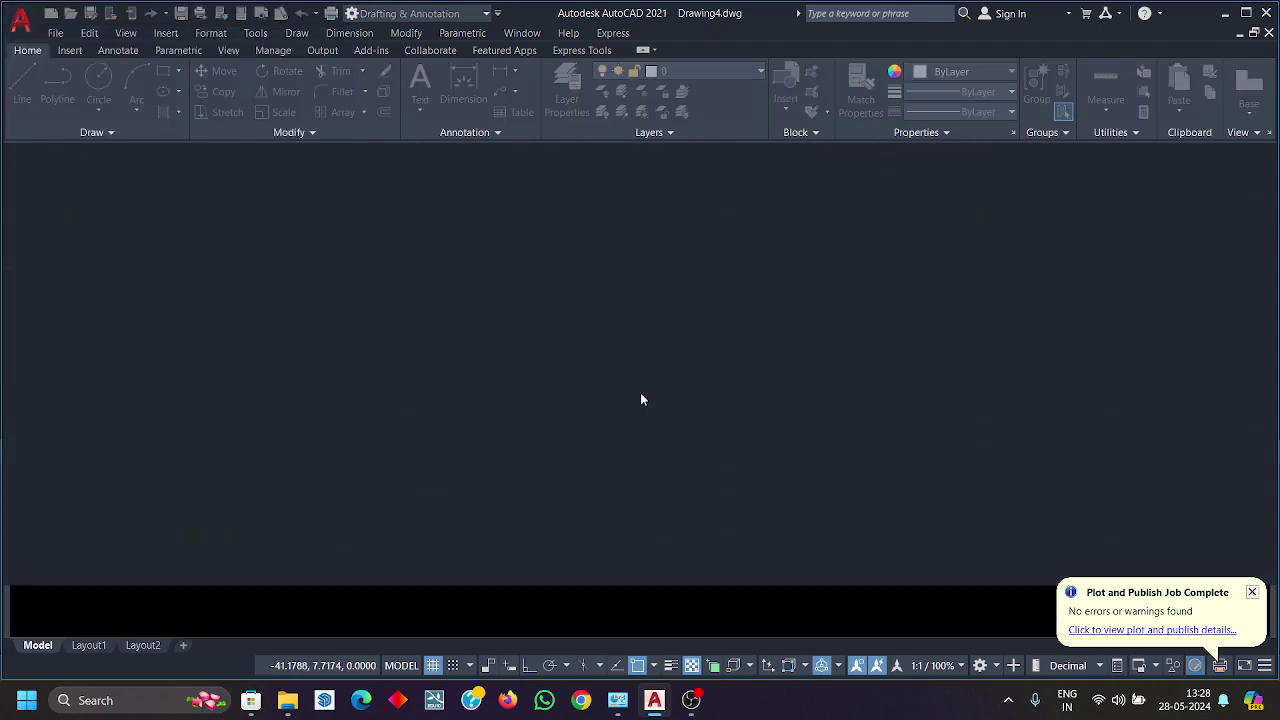
click(305, 316)
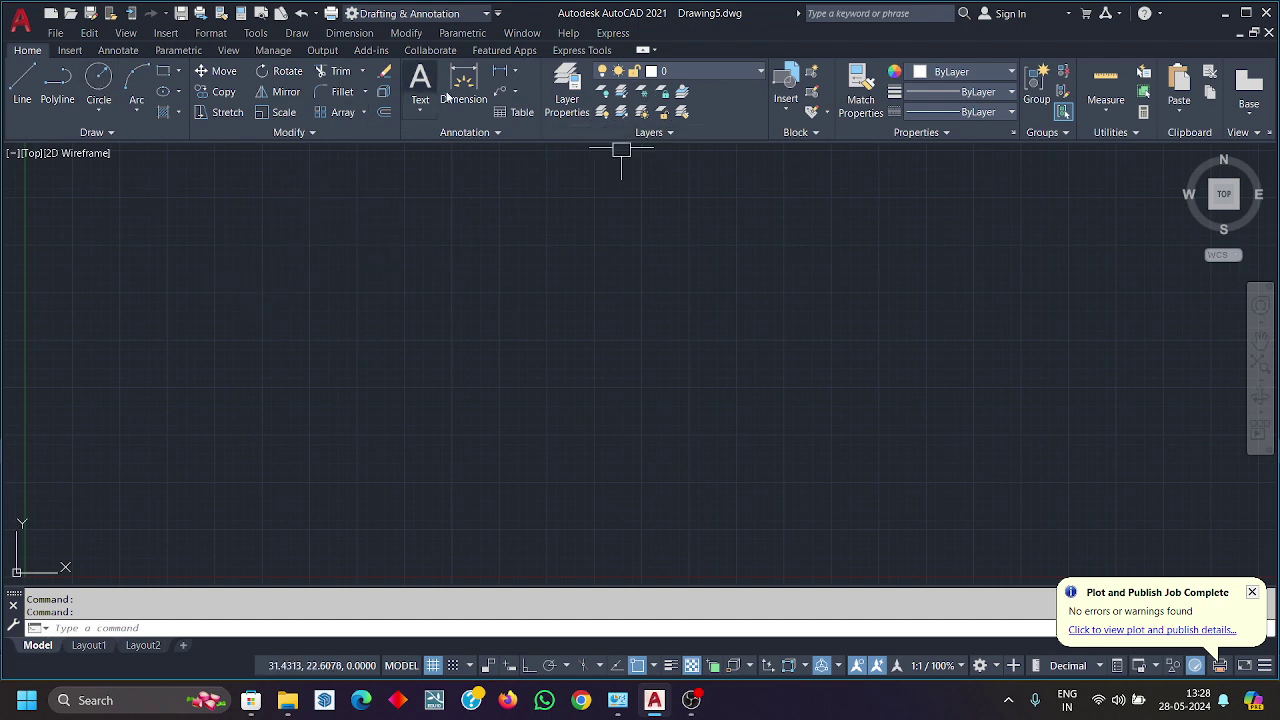
Step: Create three new layers, Layer1, Layer2 and Layer3, in the Layer Properties Manager
click(559, 90)
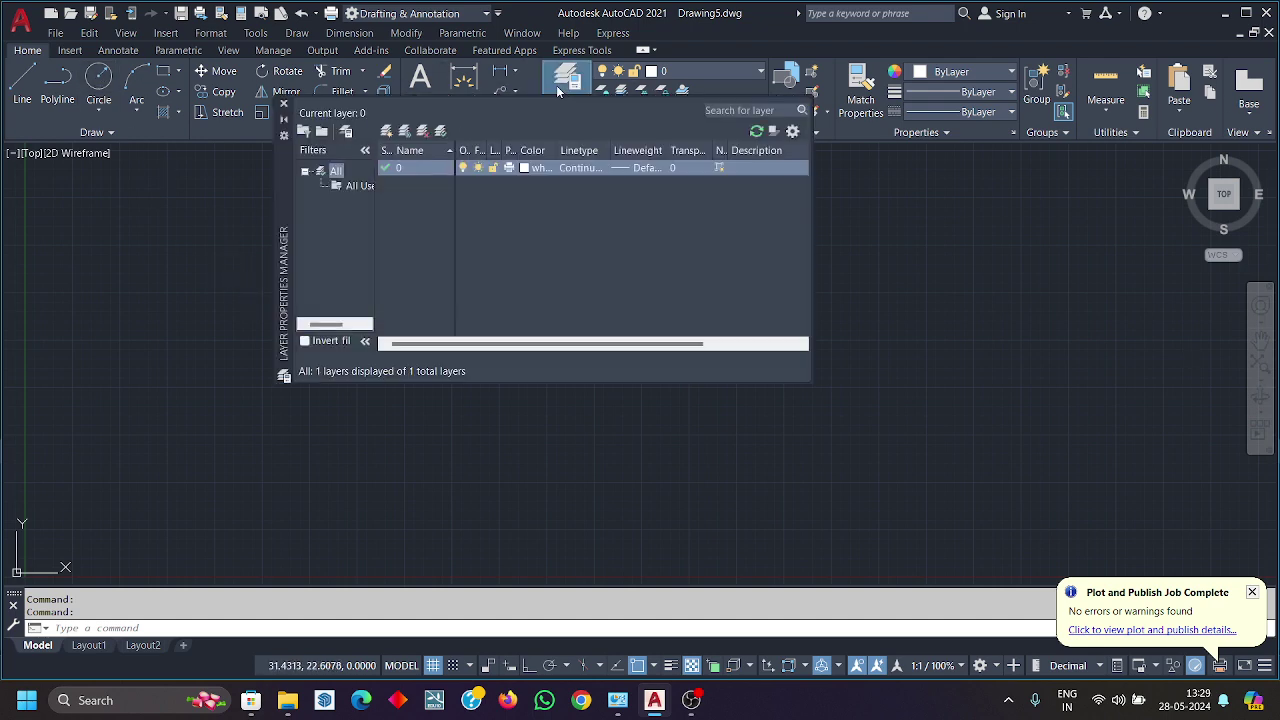
click(386, 131)
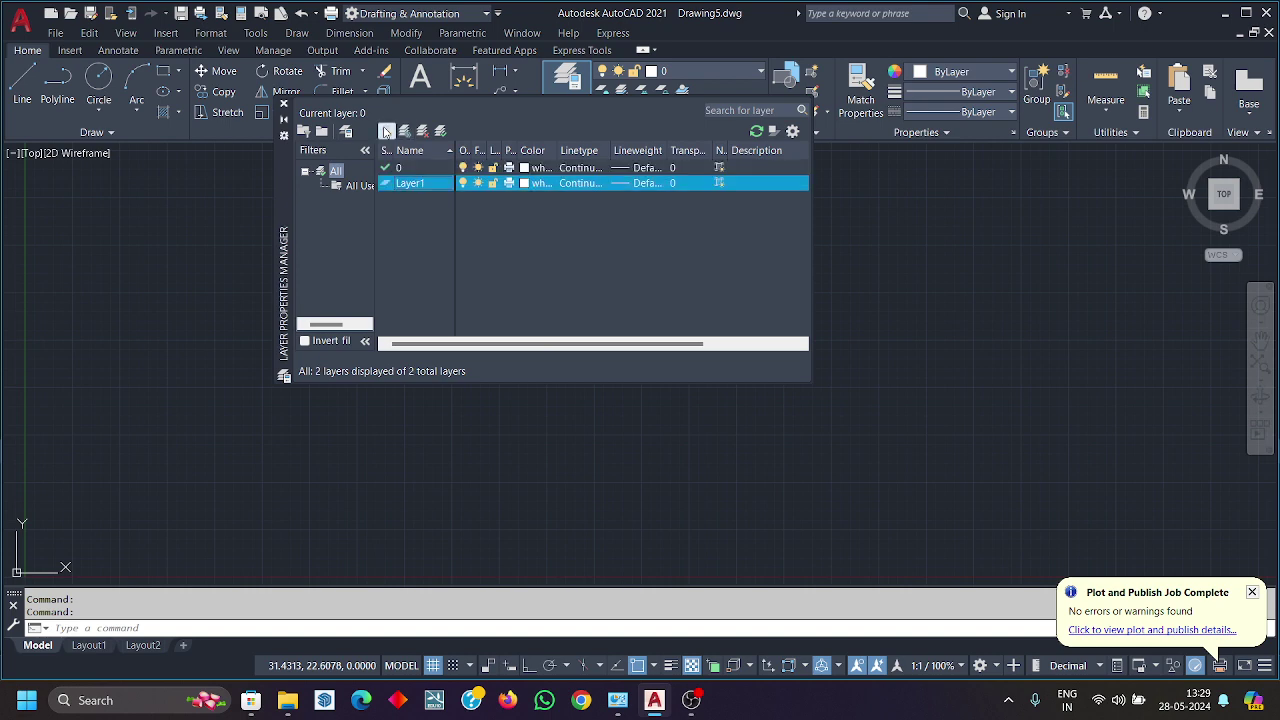
click(386, 131)
click(386, 131)
Step: Set the layer colours to red for Layer1, yellow for Layer2 and green for Layer3, and close the layer manager
click(524, 183)
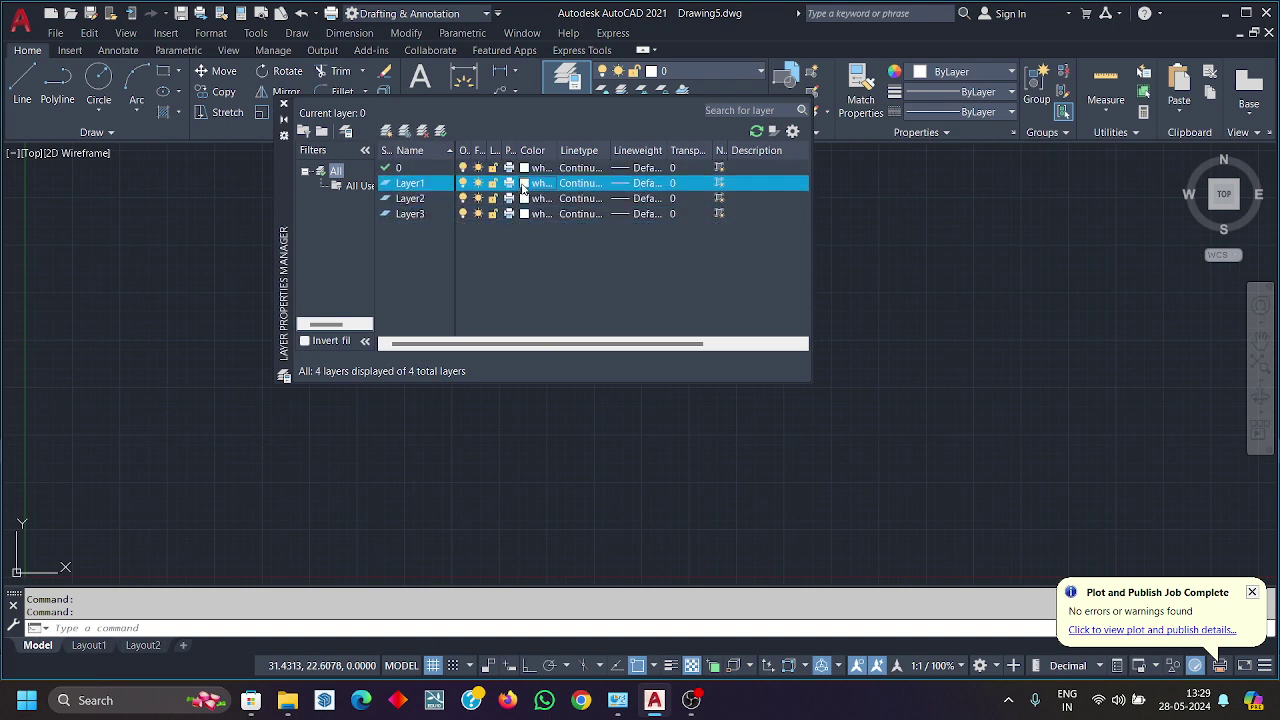
click(500, 383)
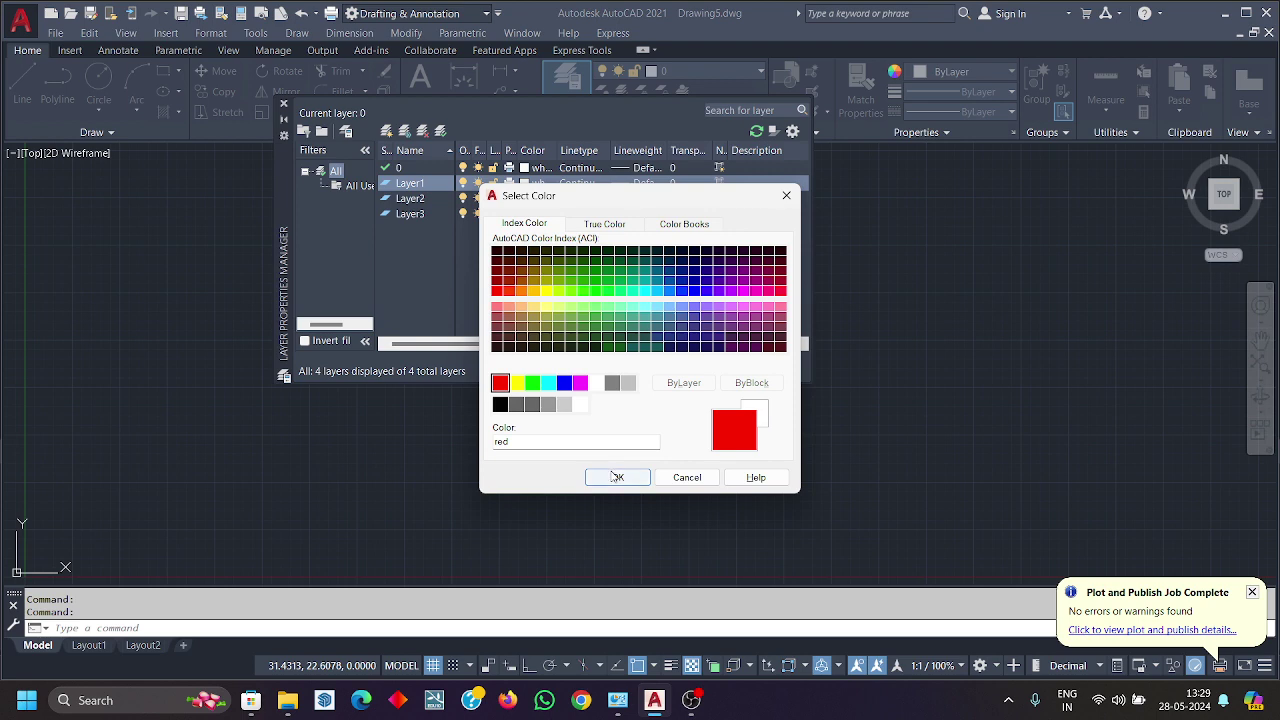
click(614, 476)
click(524, 198)
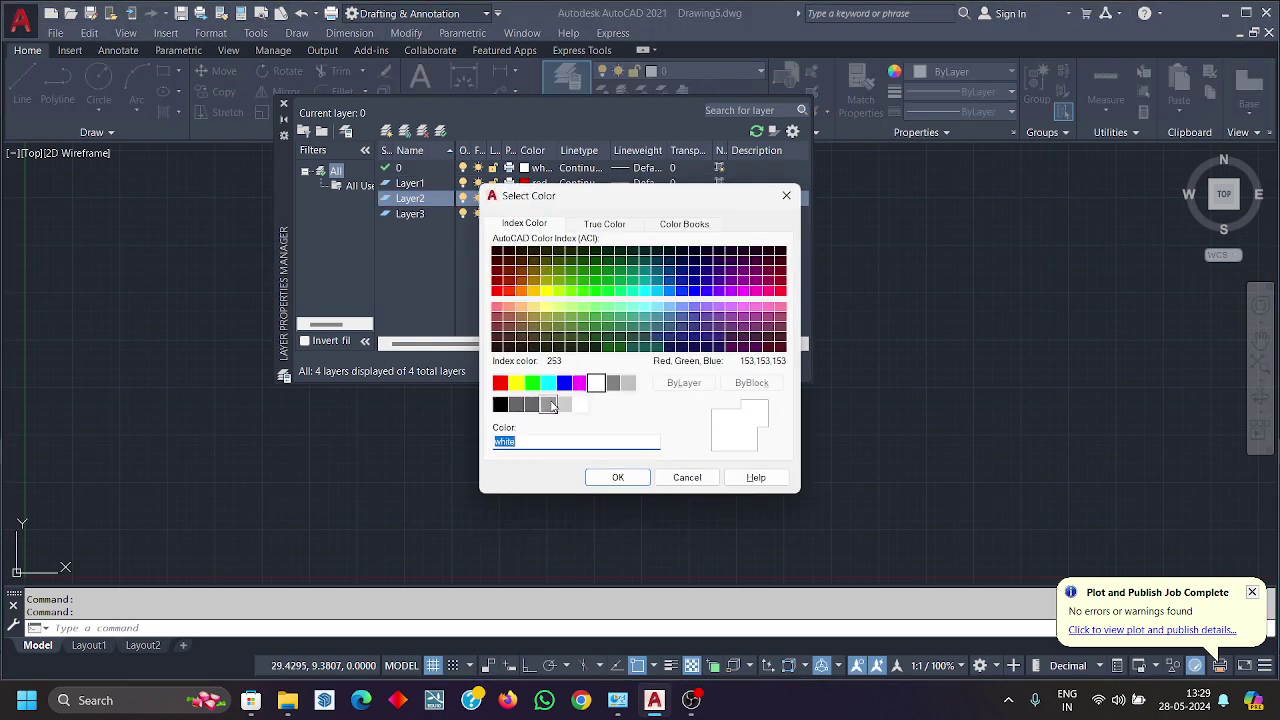
click(515, 383)
click(622, 478)
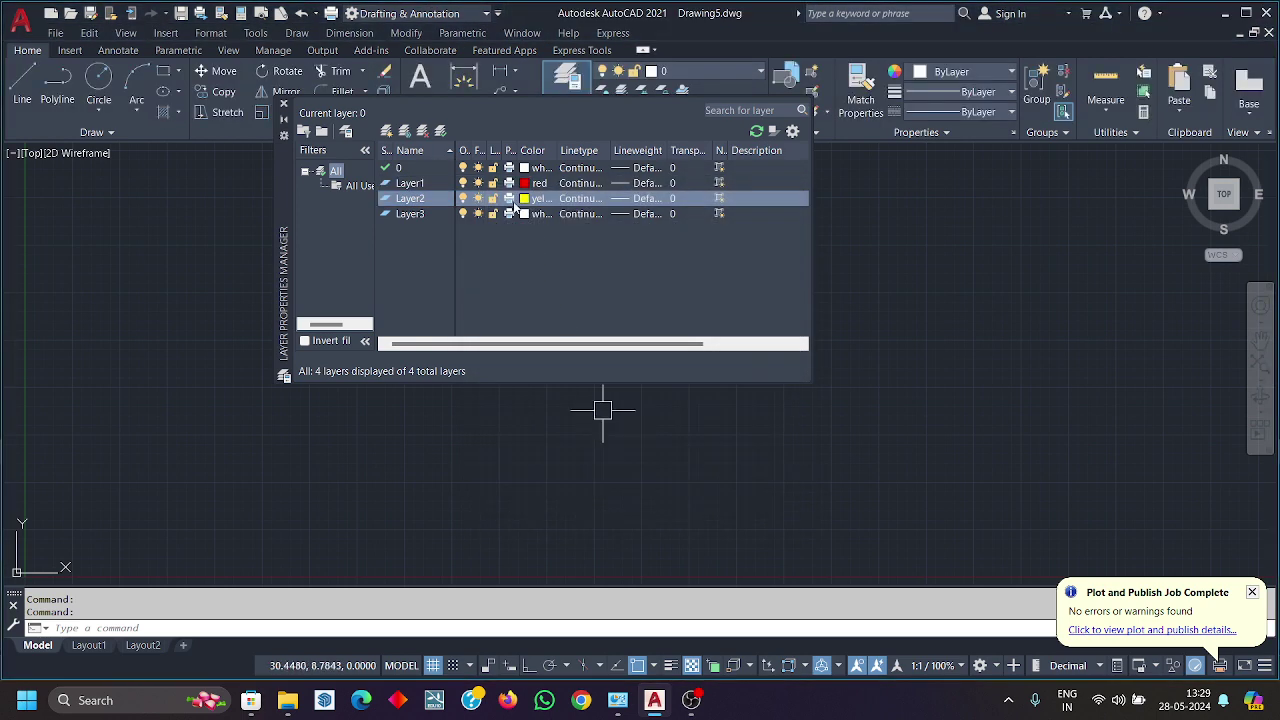
click(524, 214)
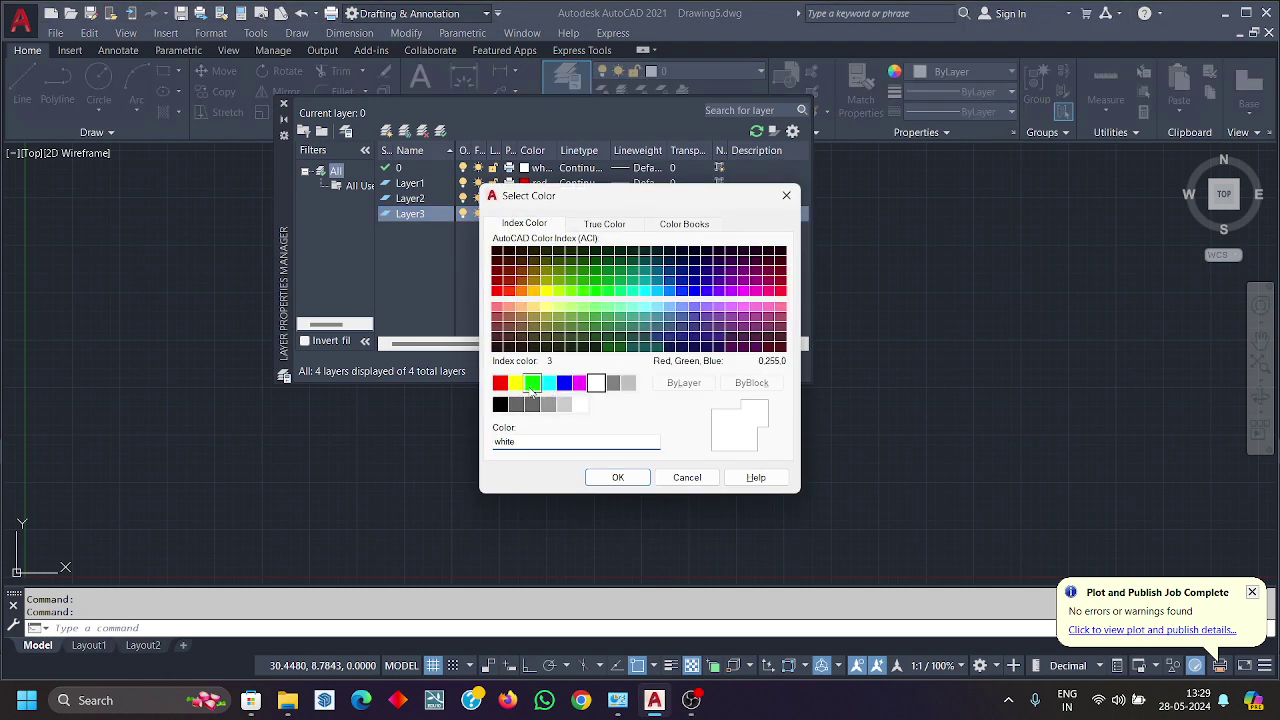
click(532, 383)
click(618, 478)
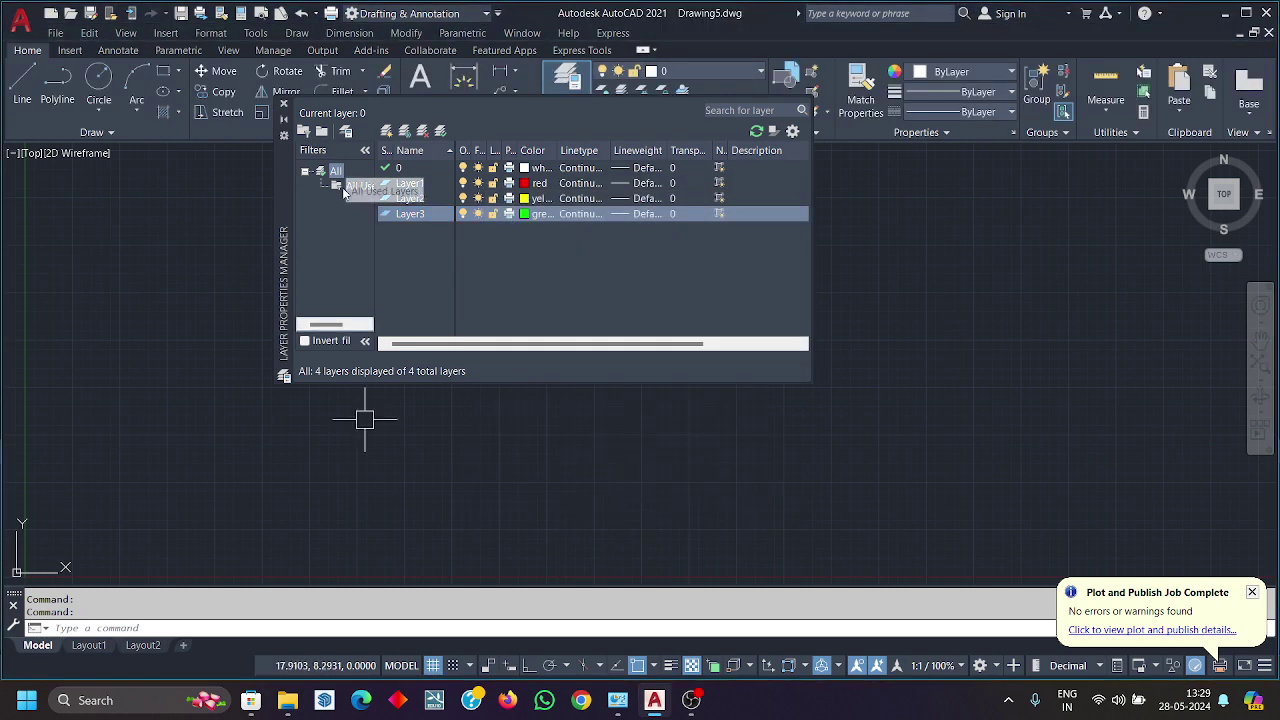
click(283, 103)
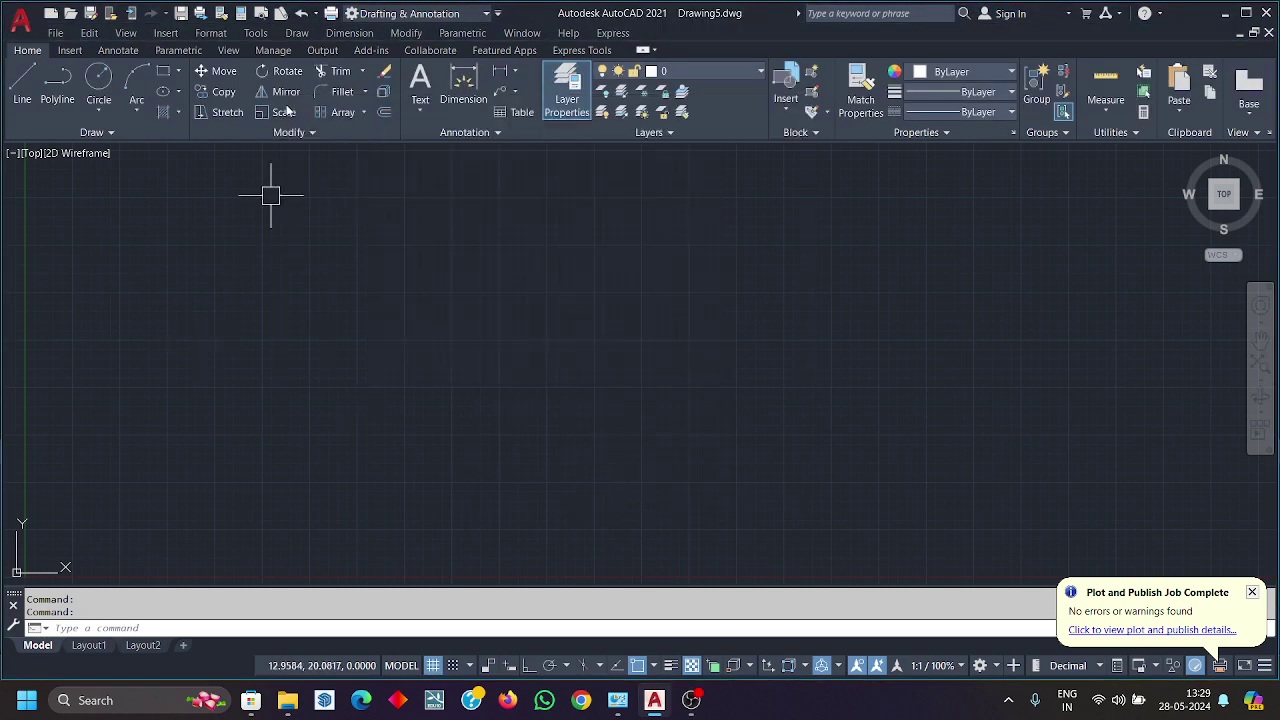
Step: Draw a circle with a radius of about 3.85 and move it to Layer1
click(98, 80)
click(337, 357)
click(329, 430)
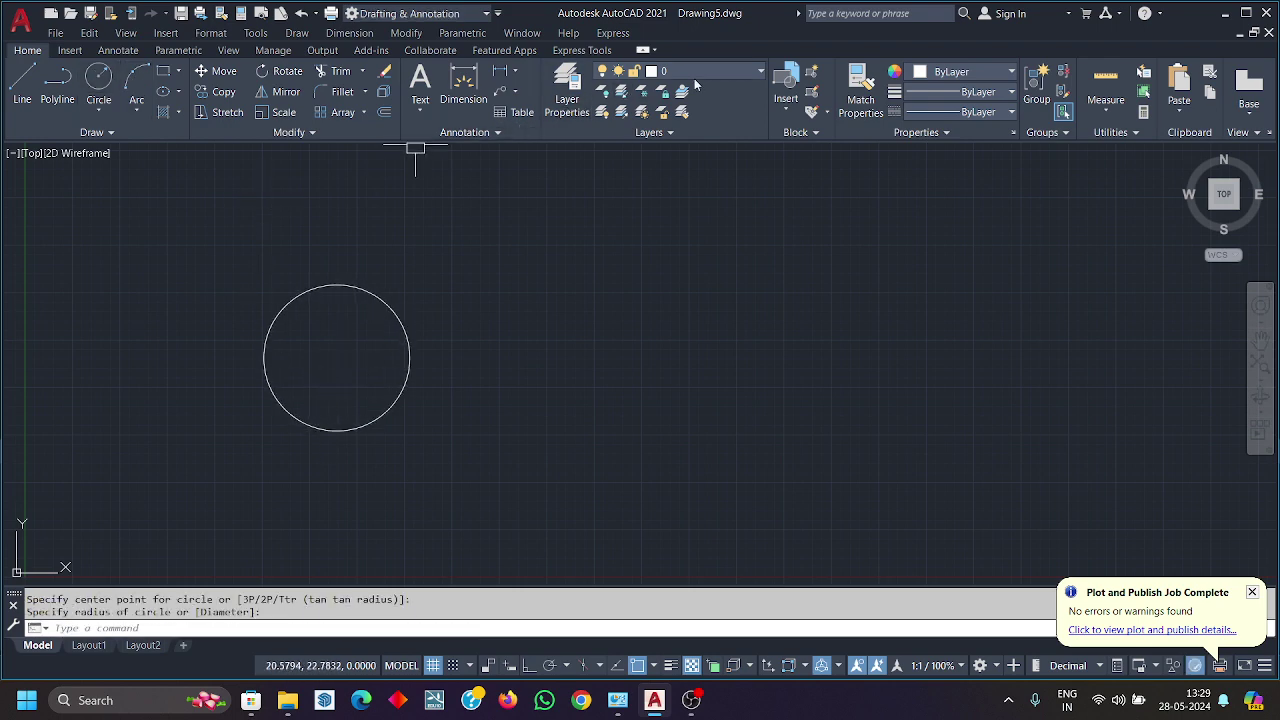
click(522, 362)
click(272, 292)
click(760, 71)
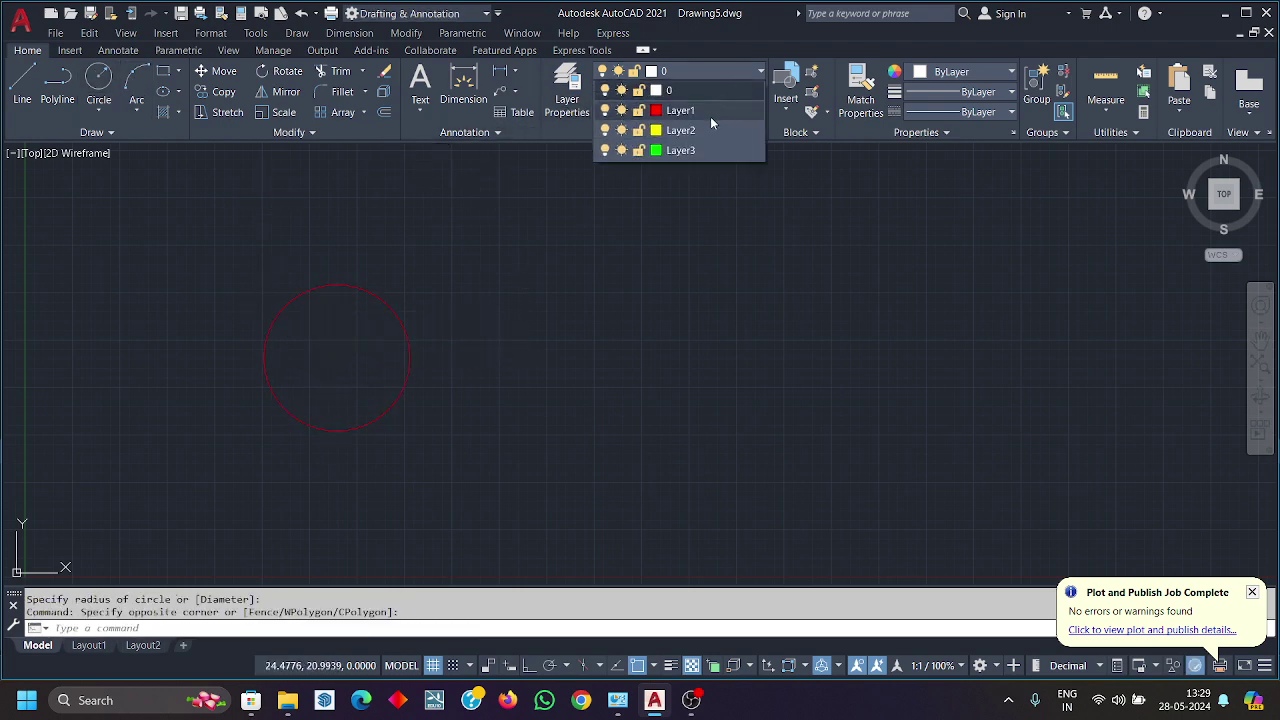
click(710, 114)
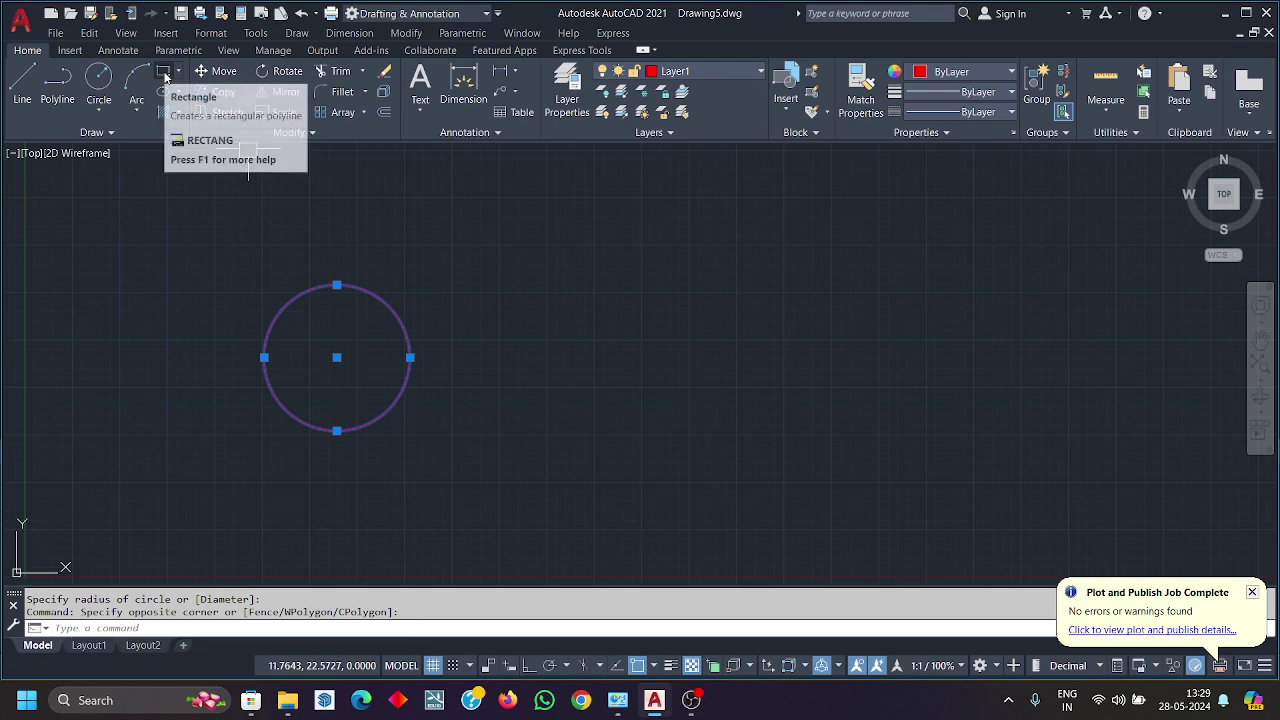
key(Escape)
key(Escape)
Step: Make Layer2 current and draw a horizontal rectangle beside the red circle
click(712, 70)
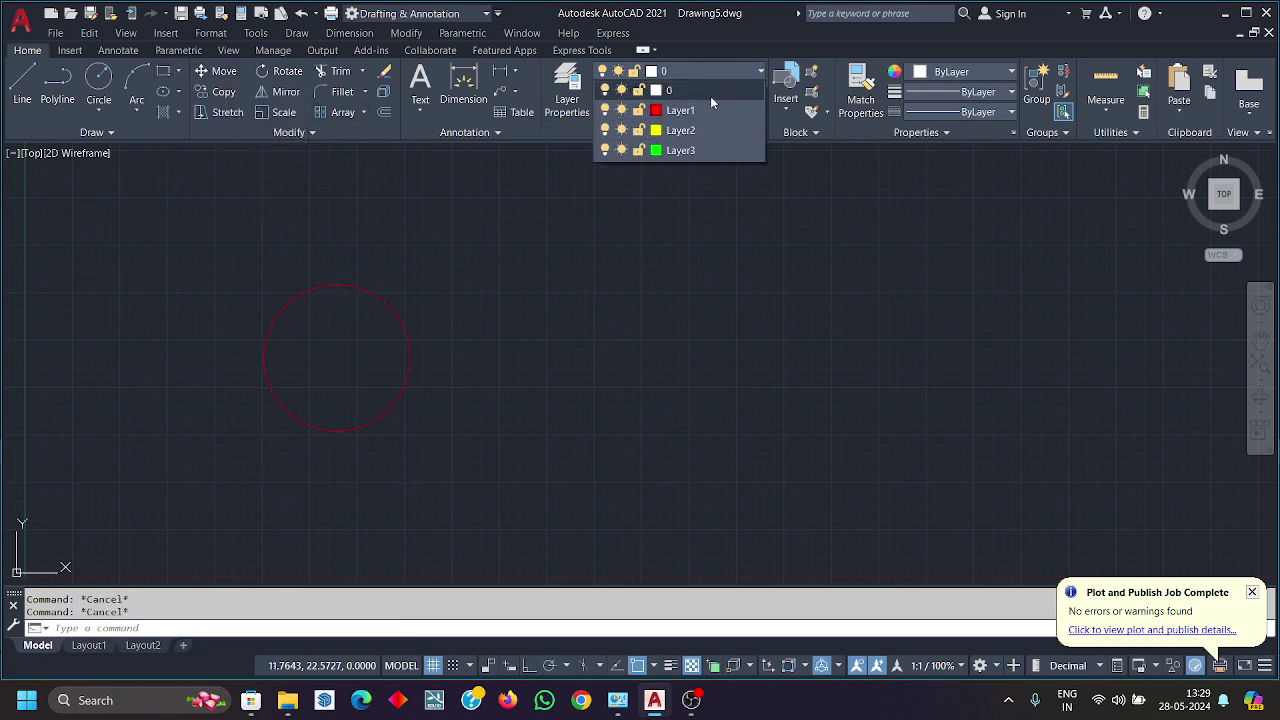
click(699, 126)
click(162, 76)
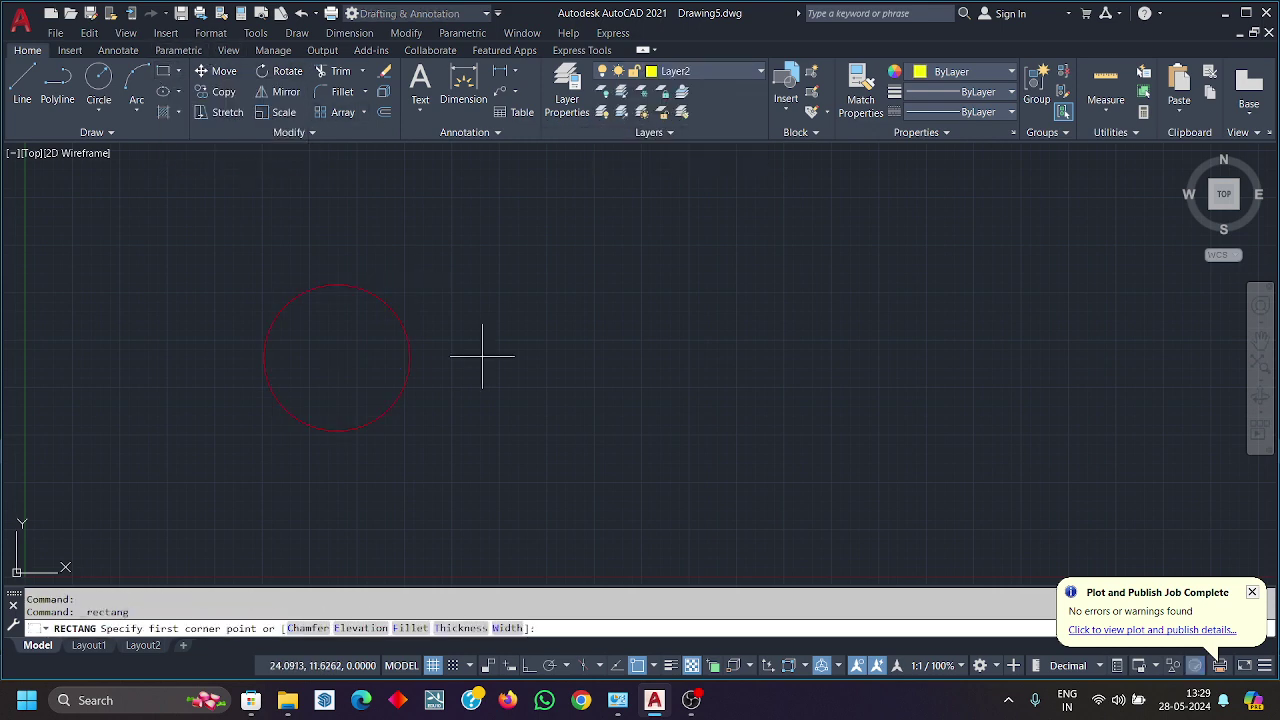
click(482, 357)
click(674, 436)
Step: Make Layer3 current and draw a smaller circle just above the rectangle's upper-right corner
click(713, 78)
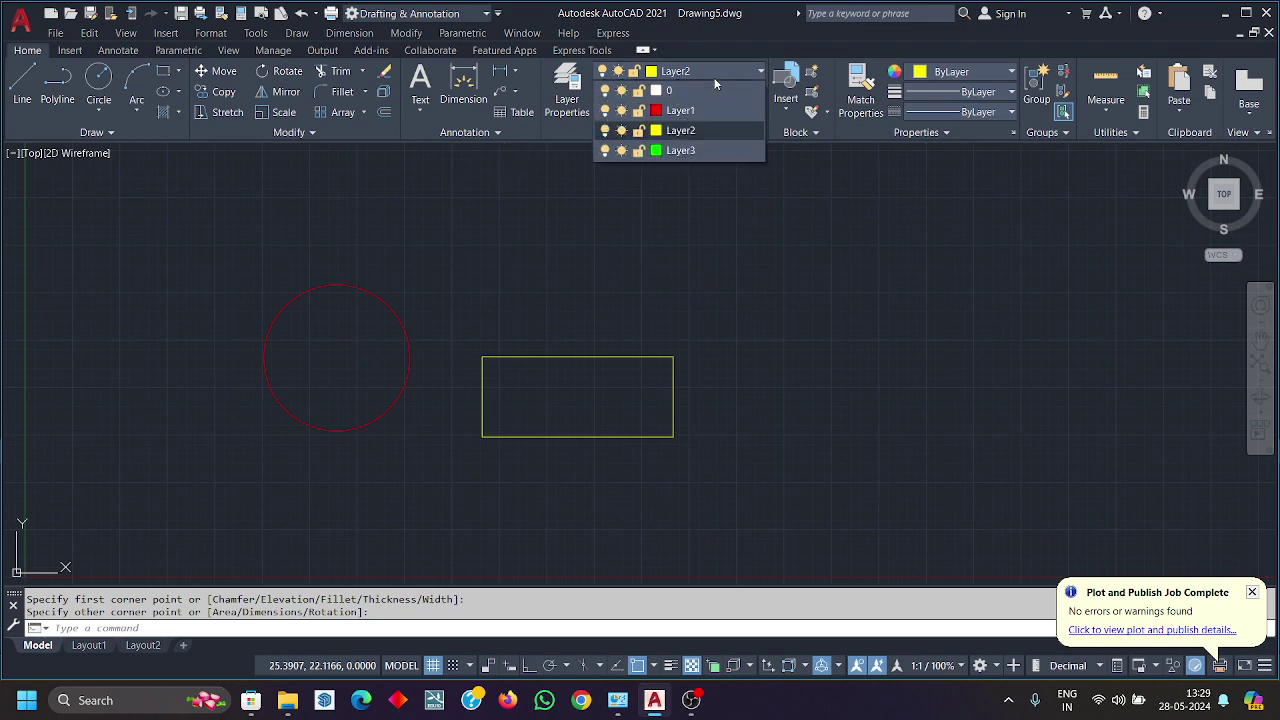
click(700, 152)
click(98, 80)
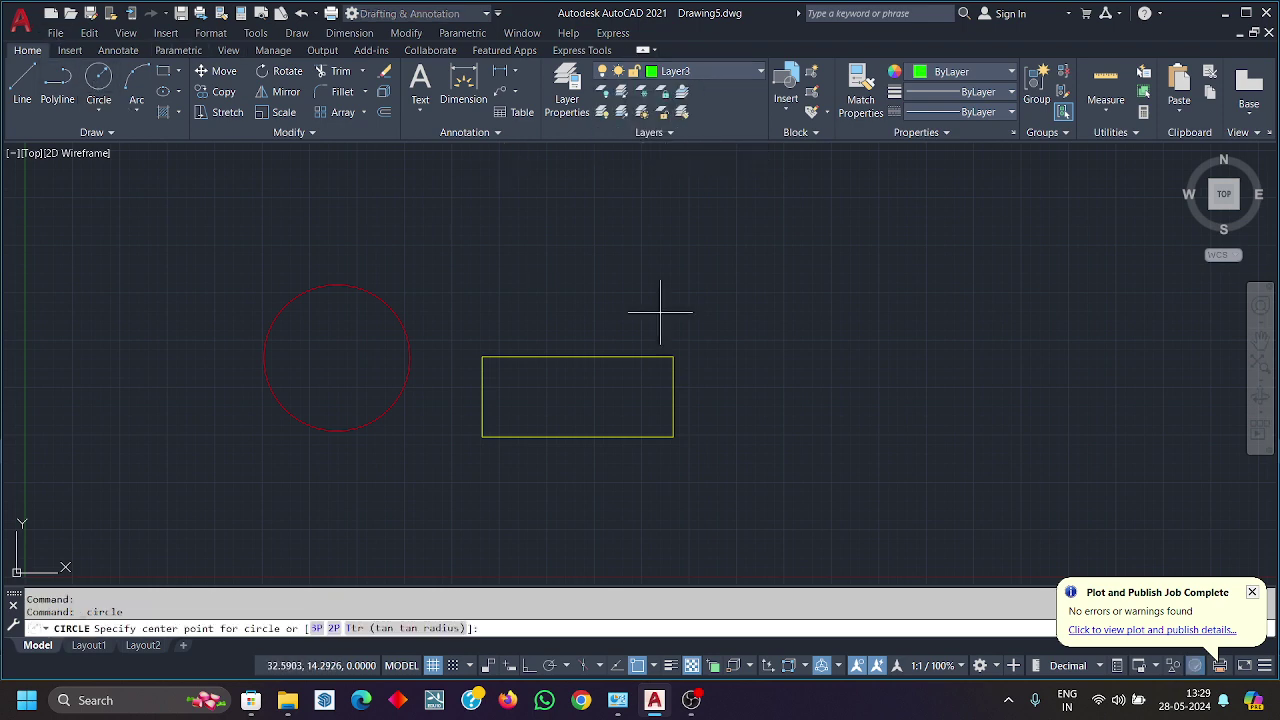
click(709, 301)
click(728, 341)
key(Escape)
scroll(760, 410, down, 2)
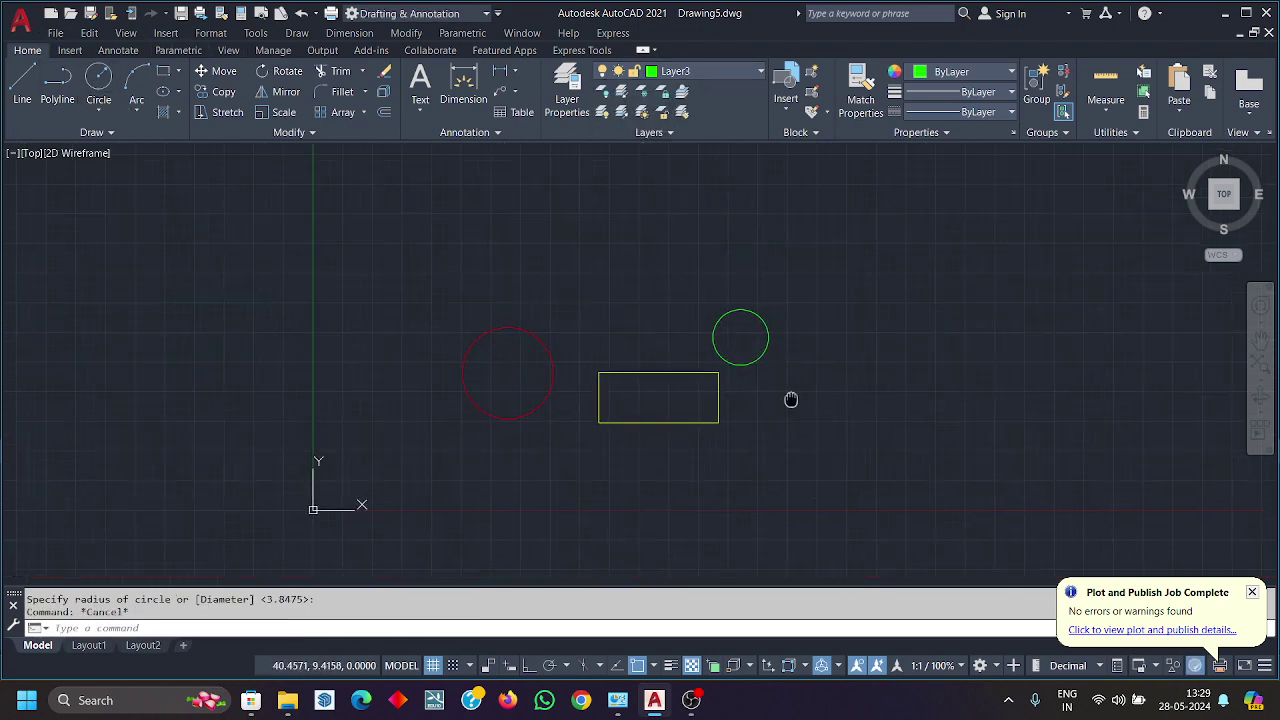
Step: Save the drawing to the Desktop as TEST 2 in AutoCAD 2018 DWG format
key(ctrl+s)
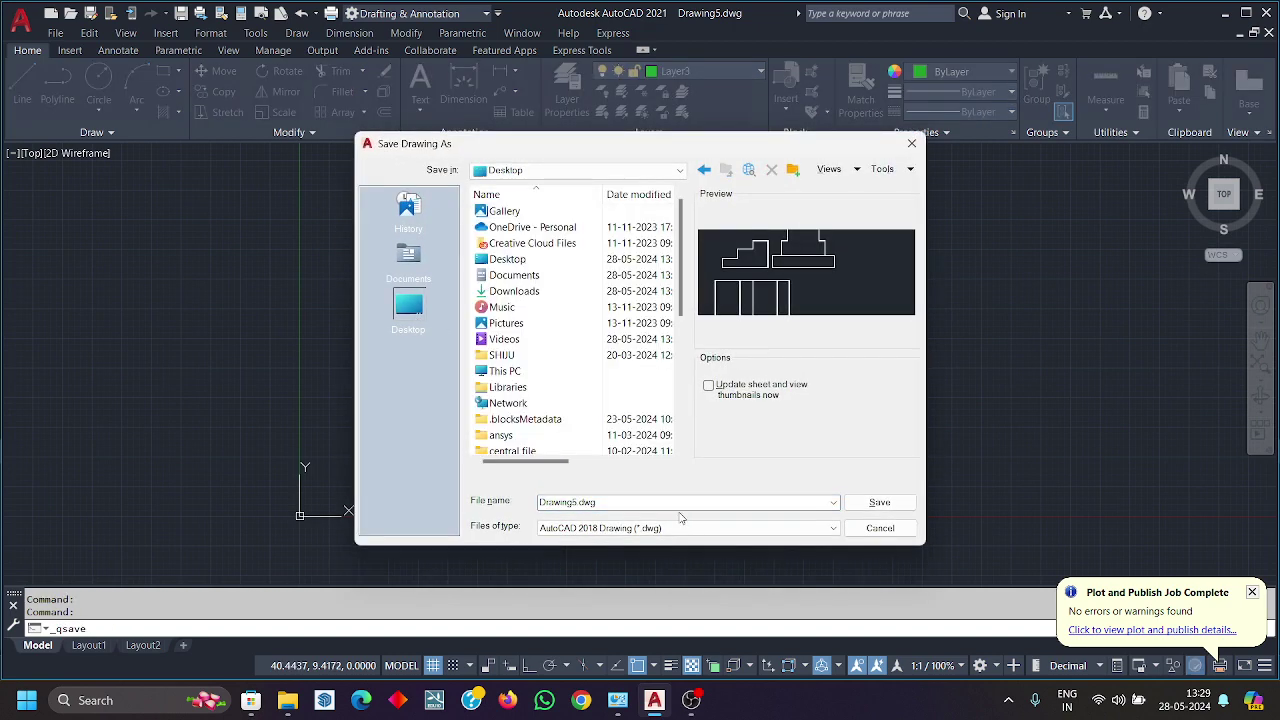
text(TEST)
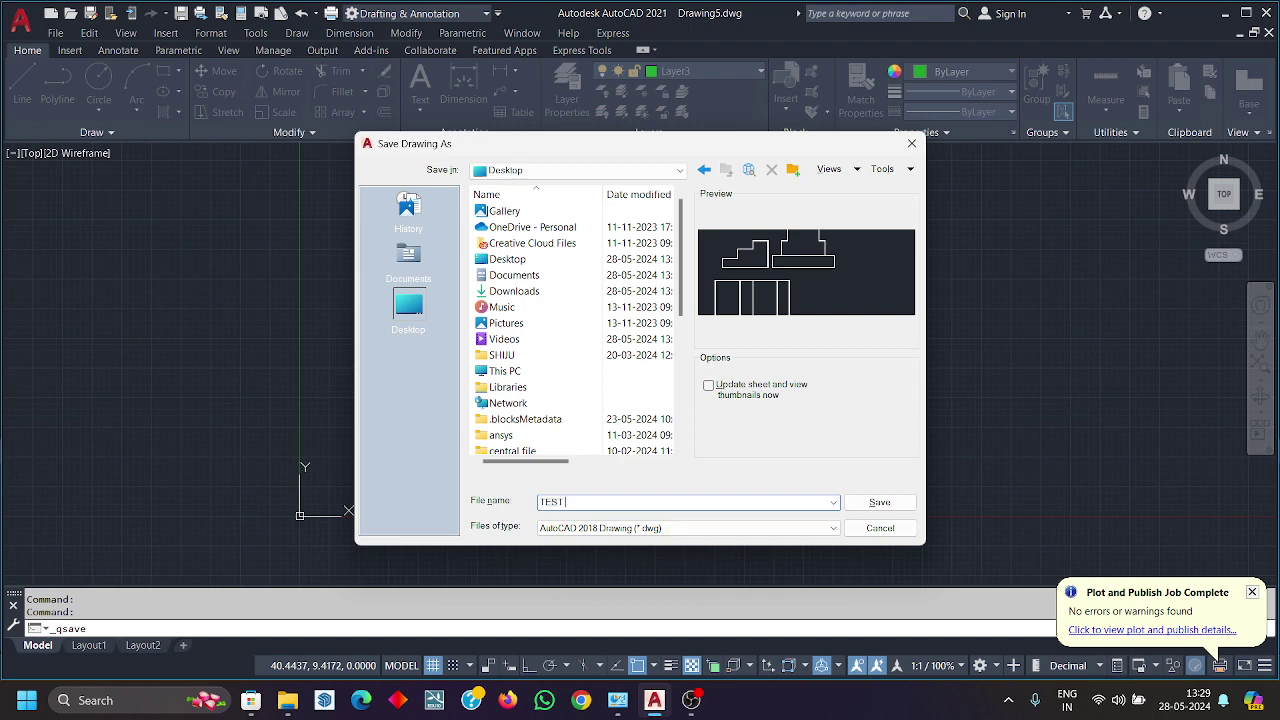
text( 2)
click(879, 502)
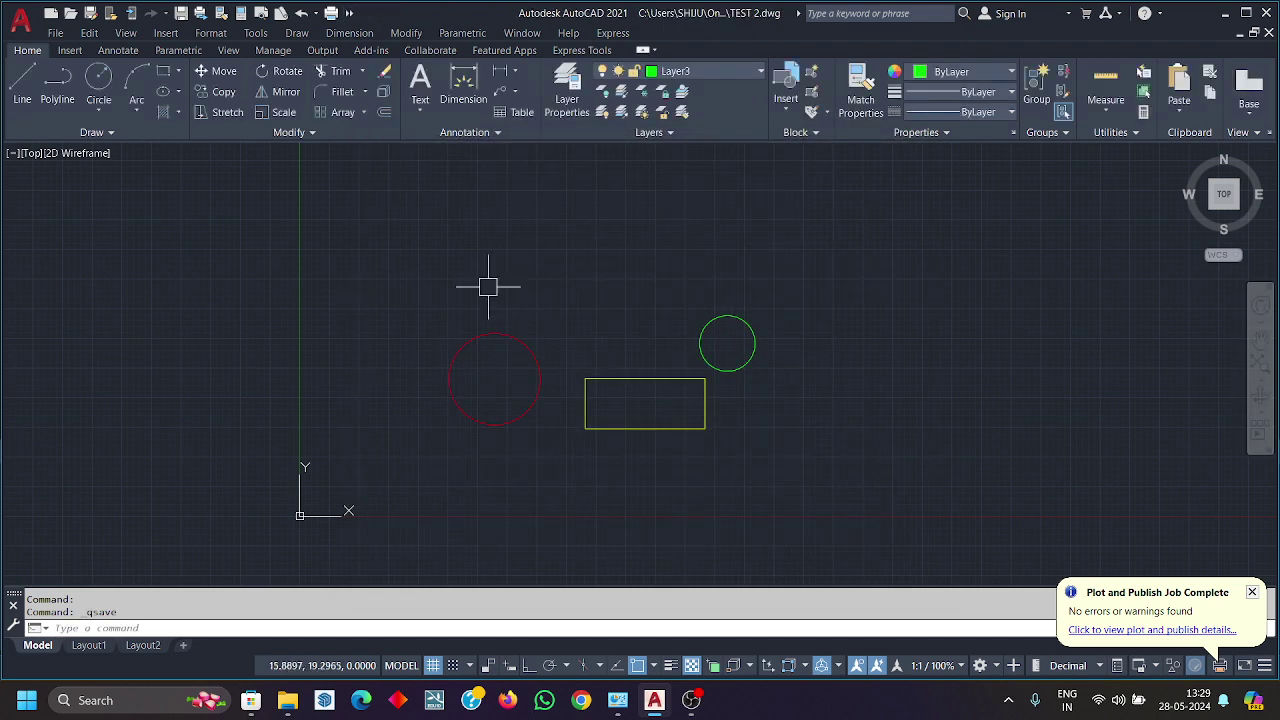
click(50, 13)
click(700, 455)
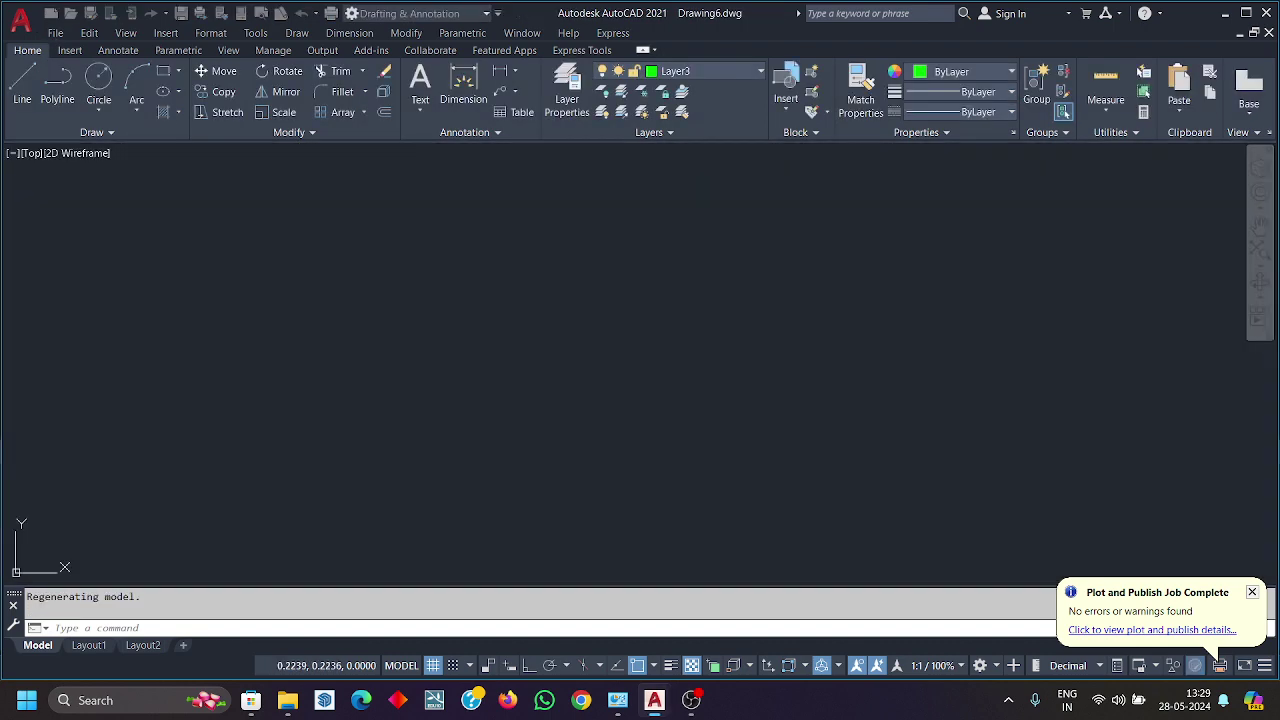
click(20, 18)
click(59, 452)
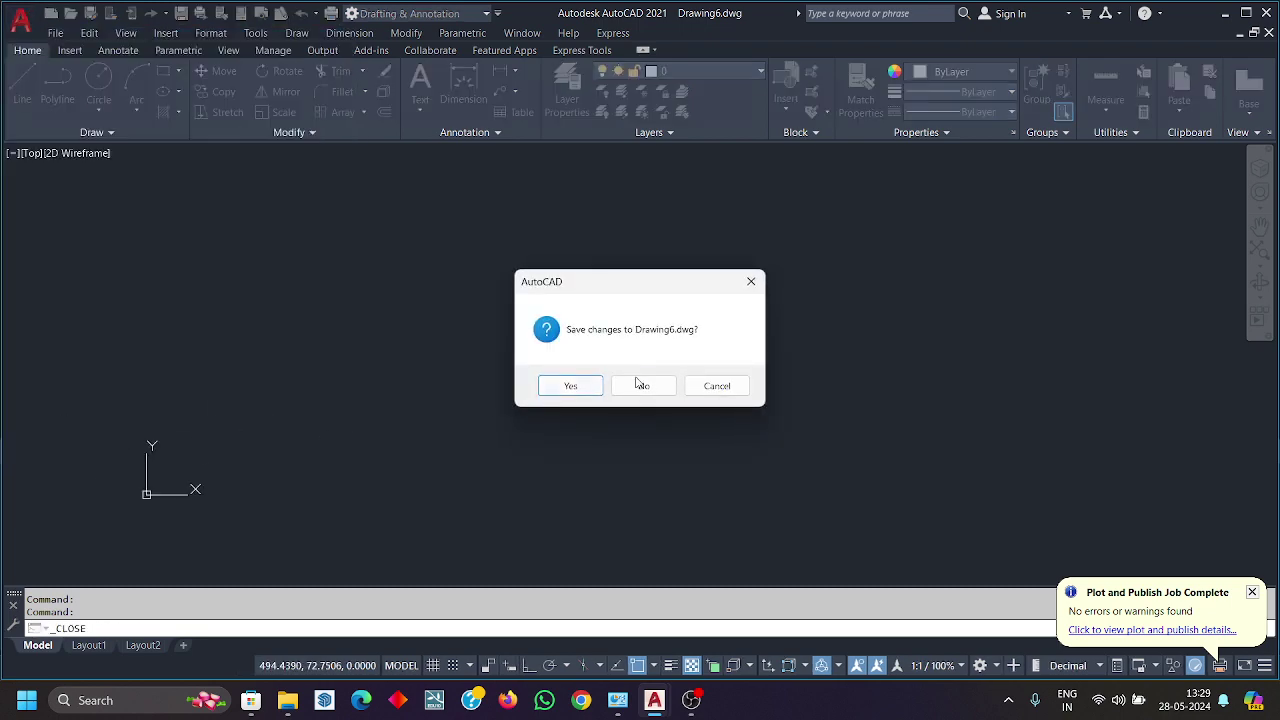
click(646, 384)
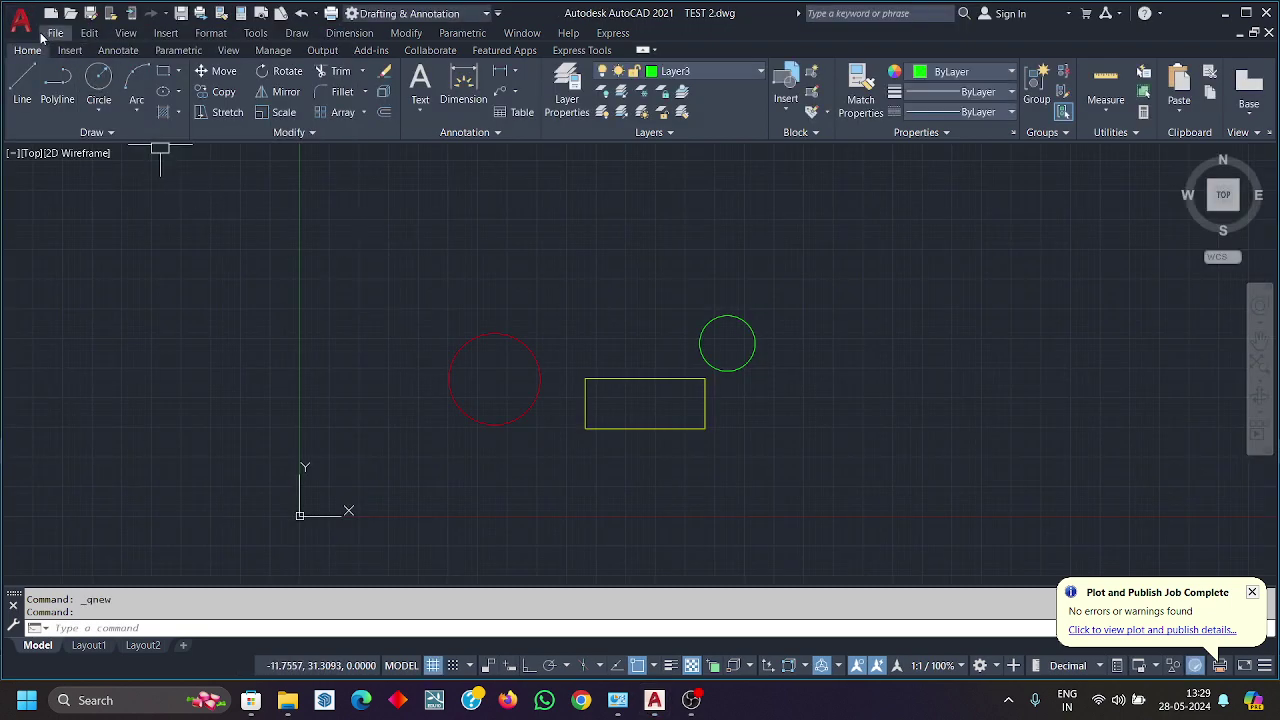
Step: Close the TEST 2 drawing and start a new blank drawing
click(26, 20)
click(59, 452)
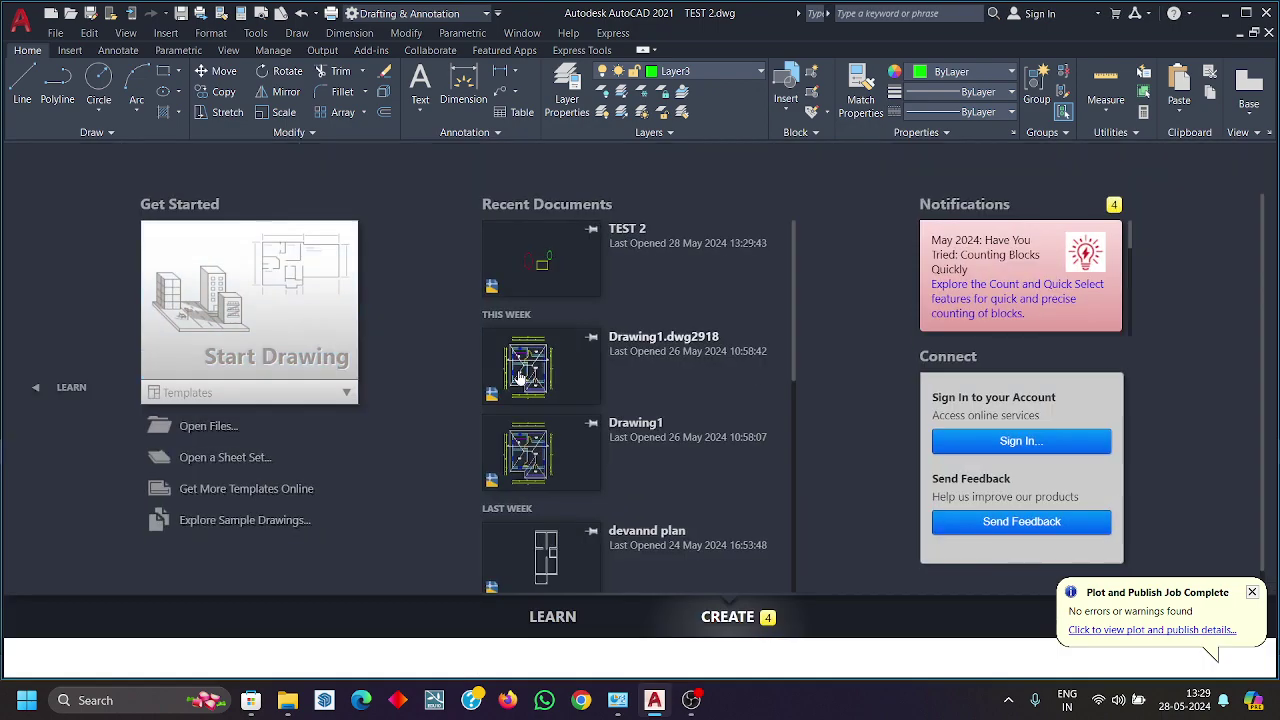
click(299, 337)
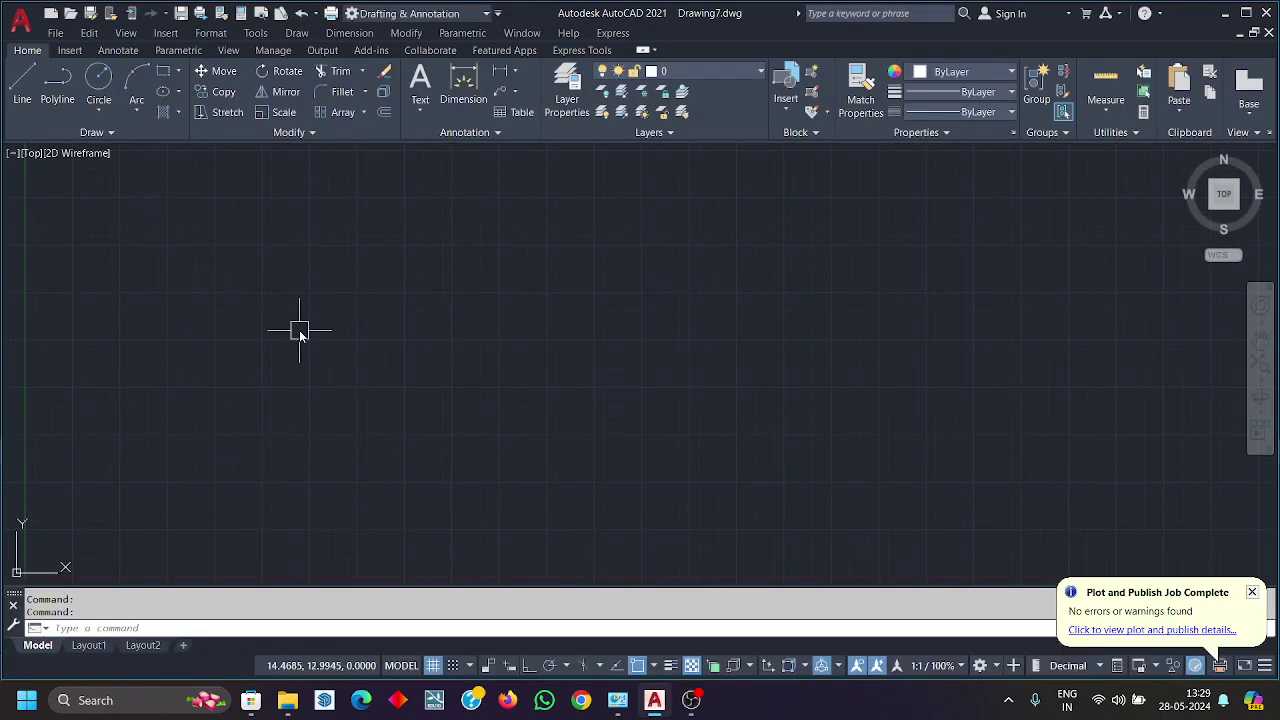
Step: Open the External References palette and choose TEST 2.dwg from the Desktop as the DWG to attach
text(XR)
key(Return)
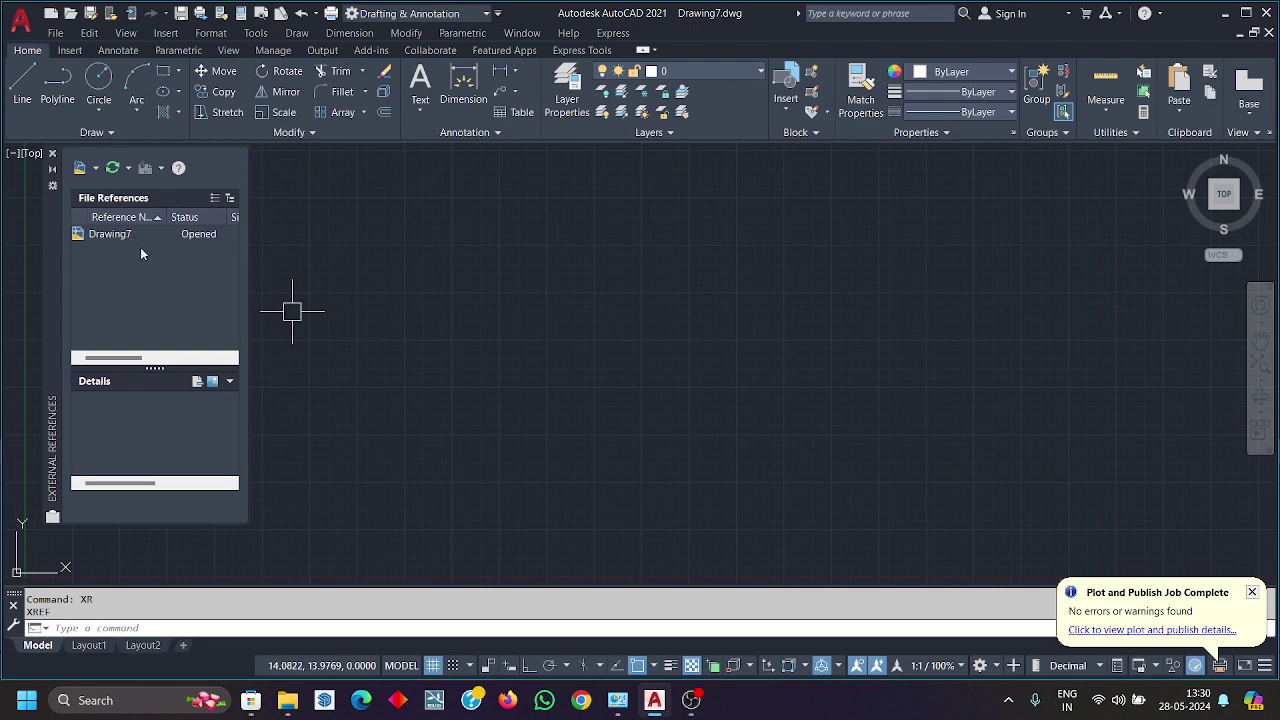
click(95, 168)
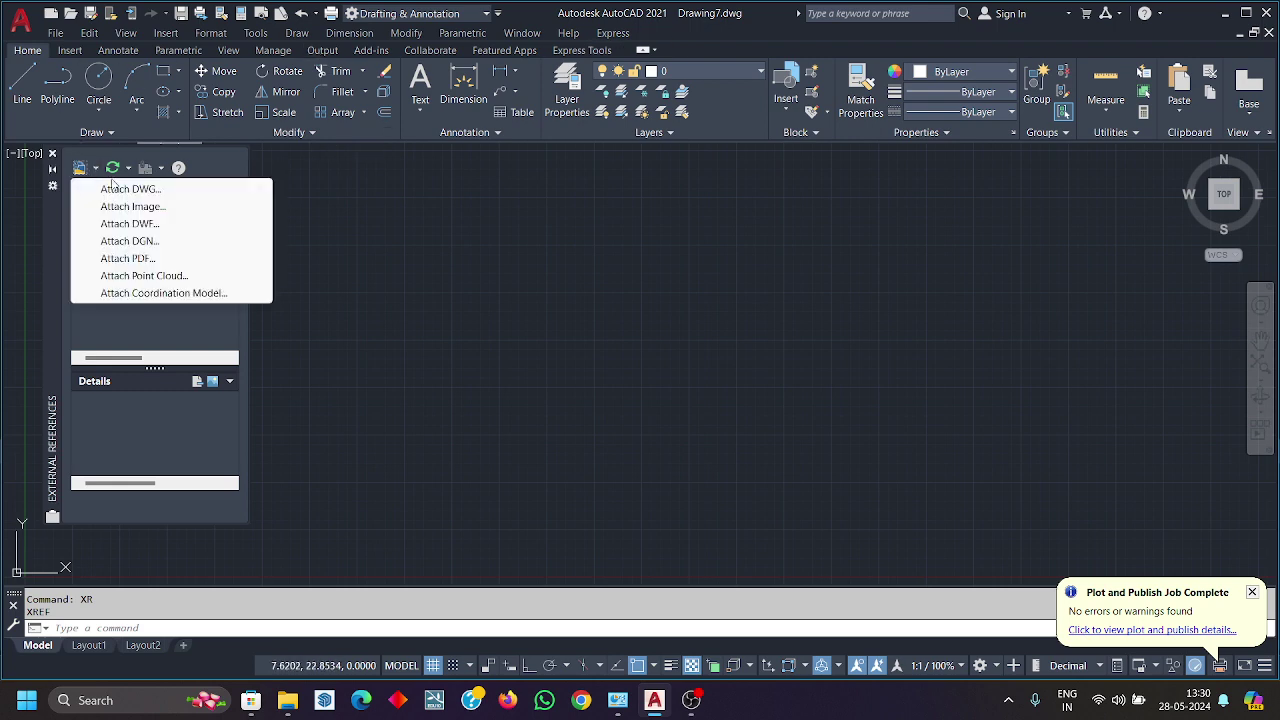
click(125, 190)
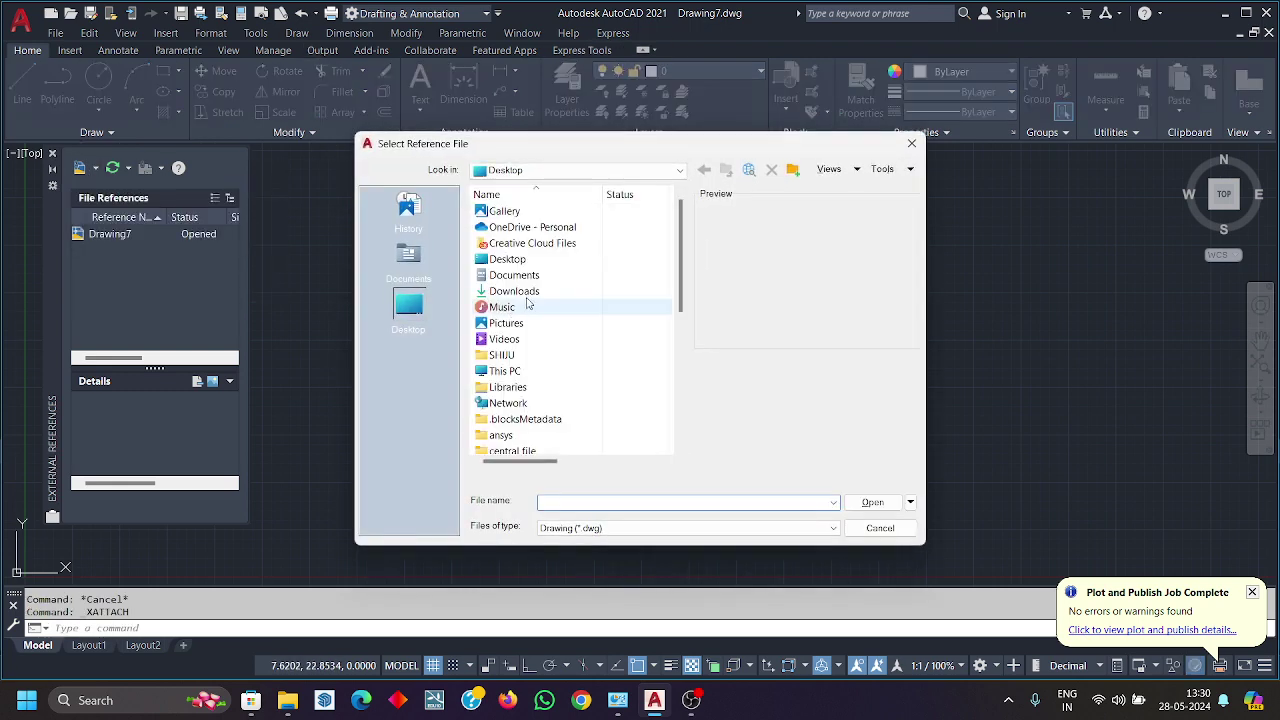
scroll(495, 310, down, 4)
click(514, 435)
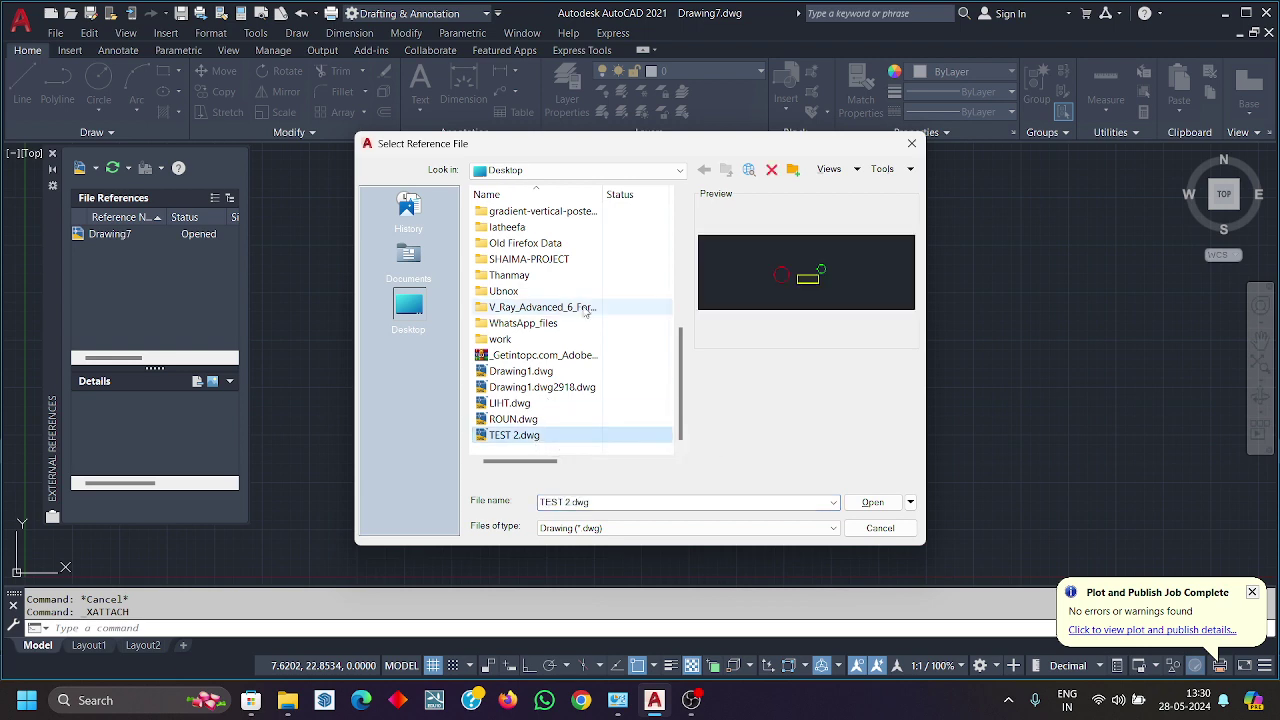
click(872, 502)
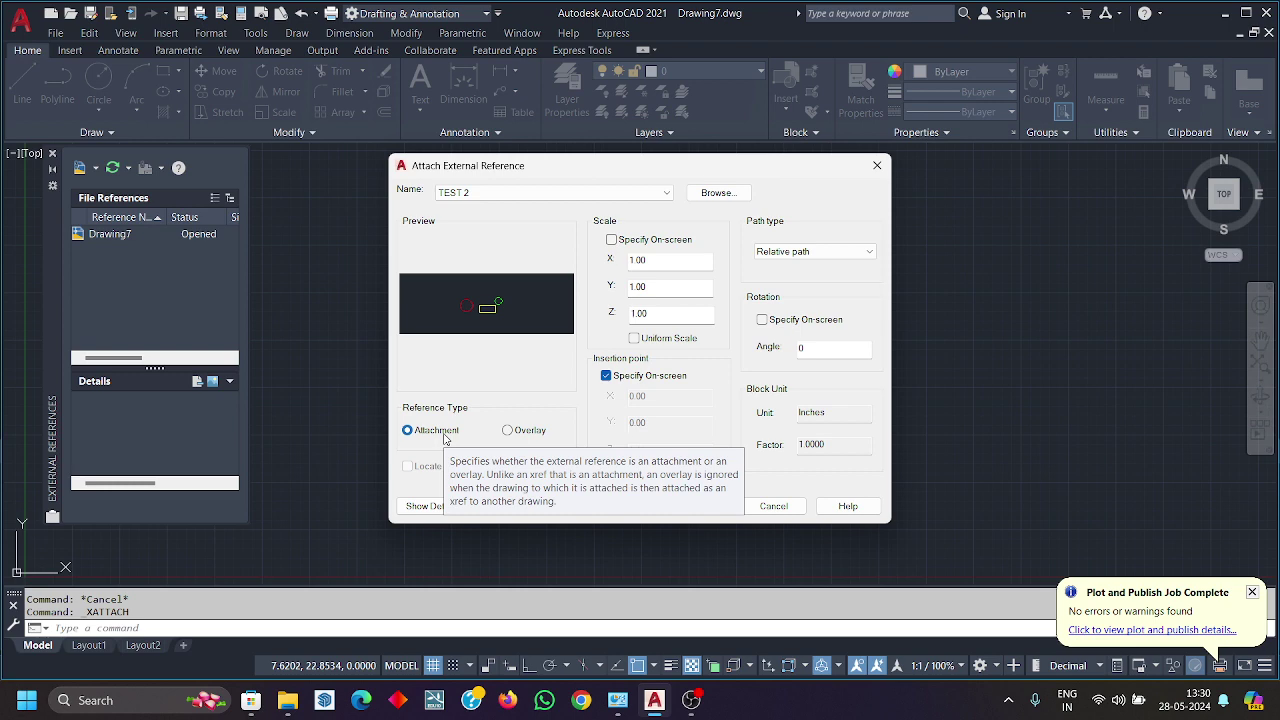
Step: Insert TEST 2 near the origin as an Attachment-type reference, keeping the relative path, scale 1.00 and rotation 0
click(508, 431)
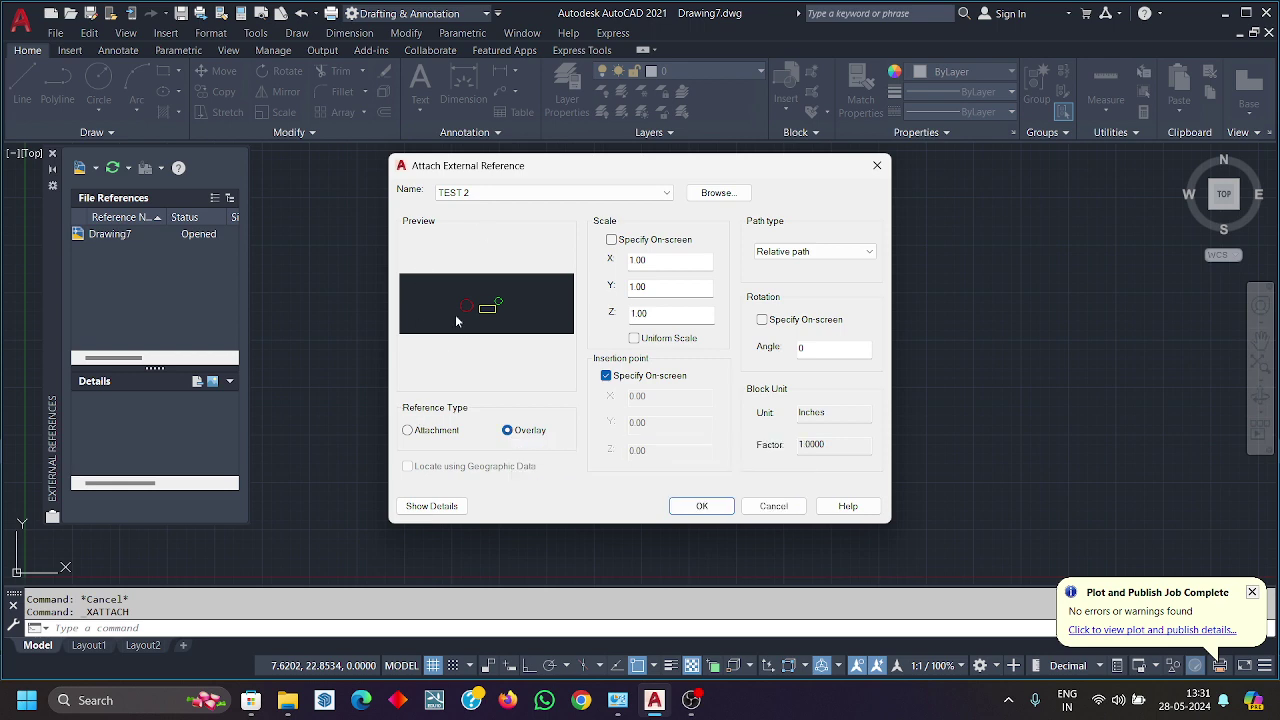
click(407, 430)
click(702, 506)
scroll(600, 450, down, 3)
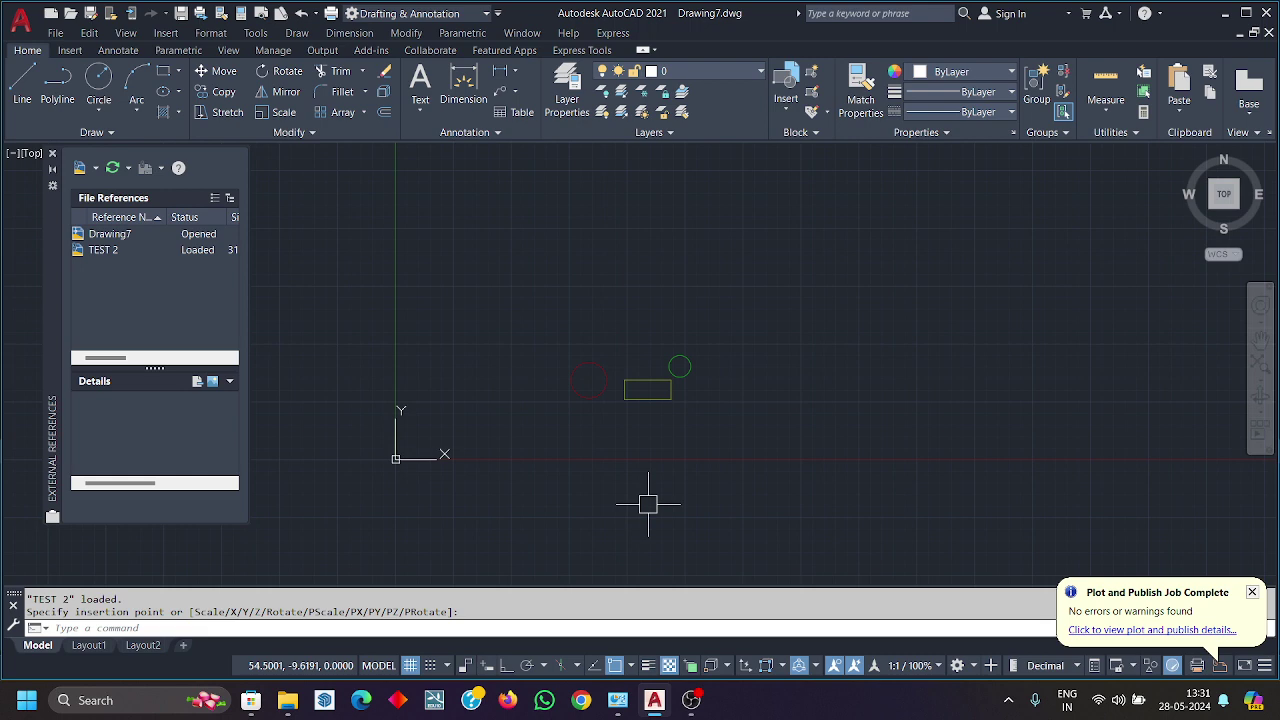
scroll(657, 431, up, 2)
middle_drag(657, 431, 671, 481)
Step: Select the attached TEST 2 reference to view its External Reference editing and clipping options, and clear the selection
click(673, 430)
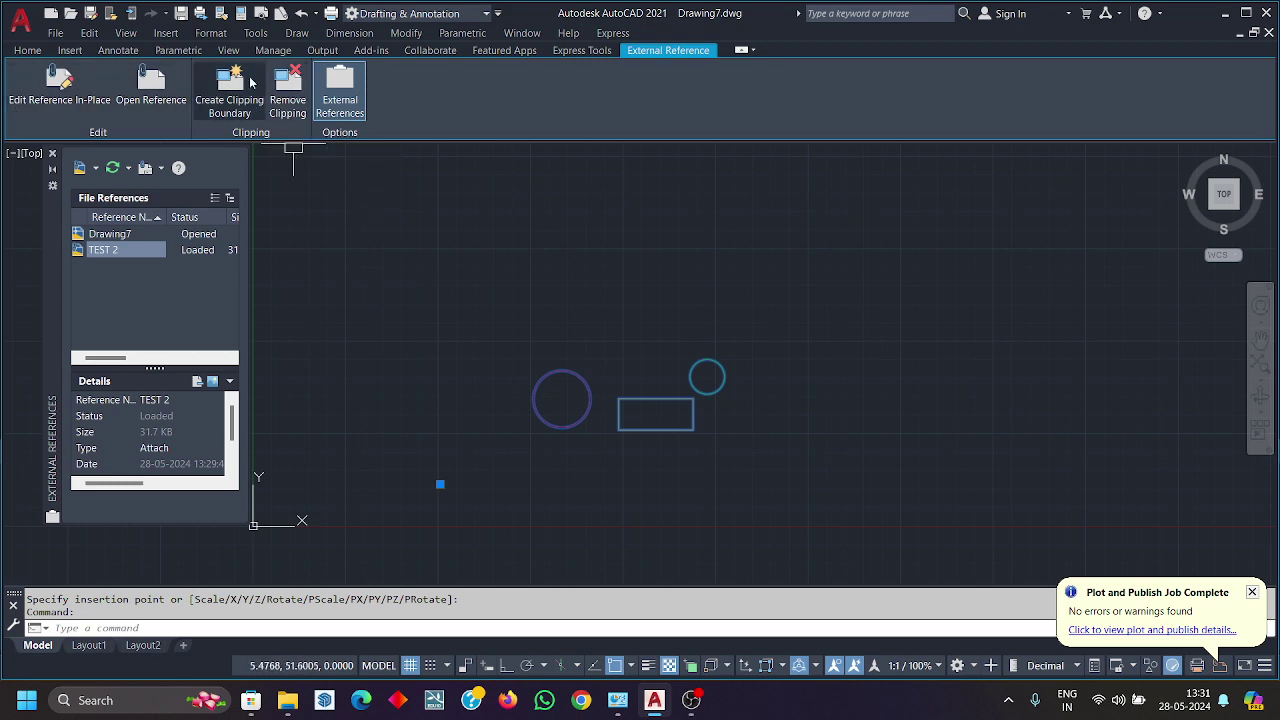
key(Escape)
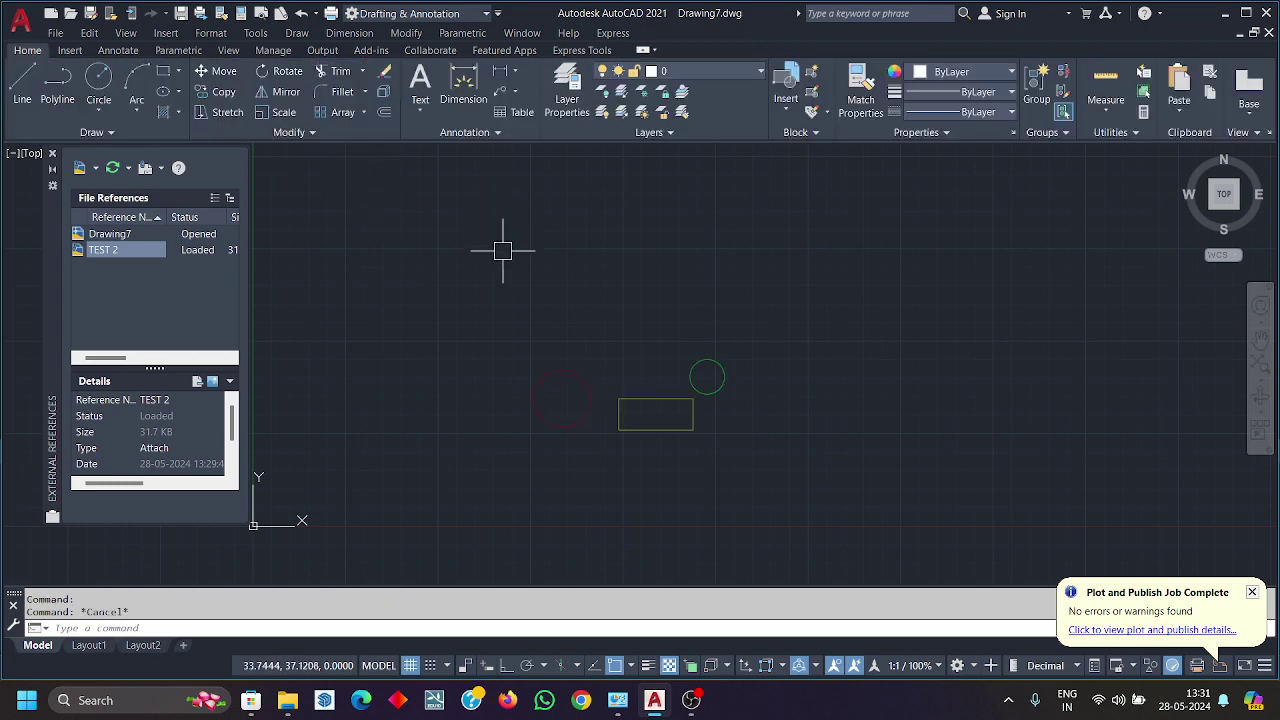
click(593, 381)
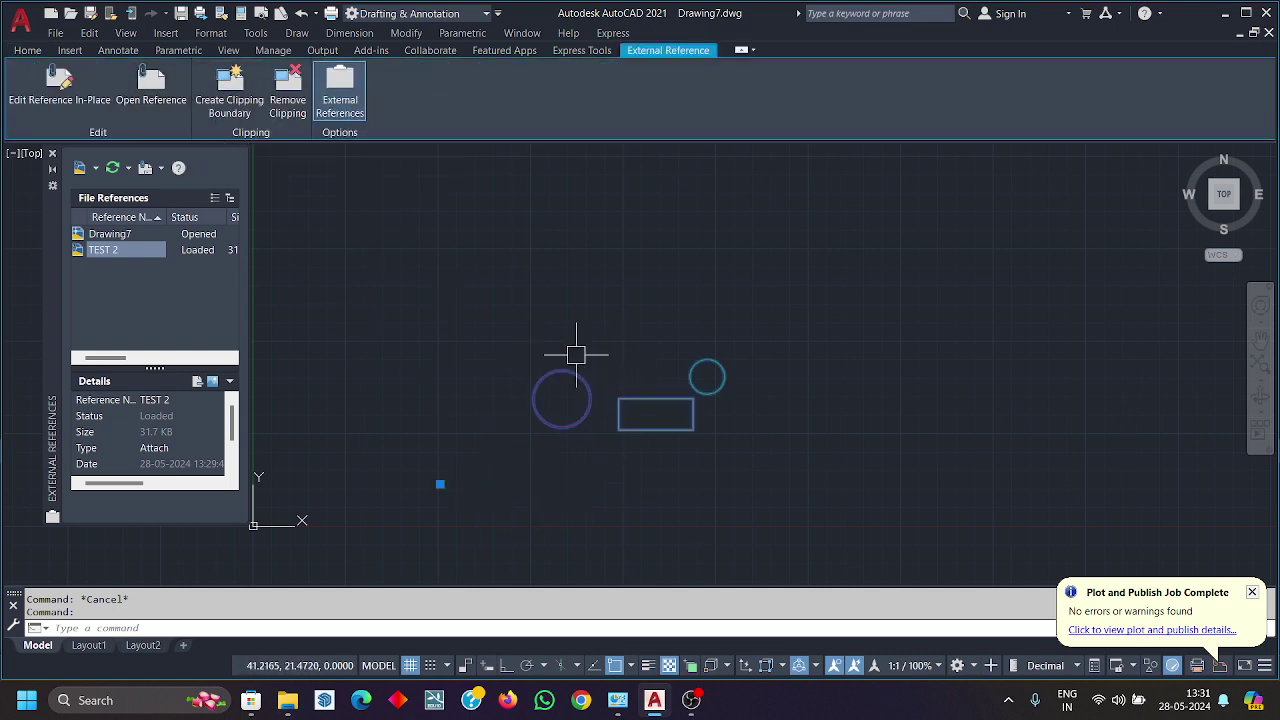
key(Escape)
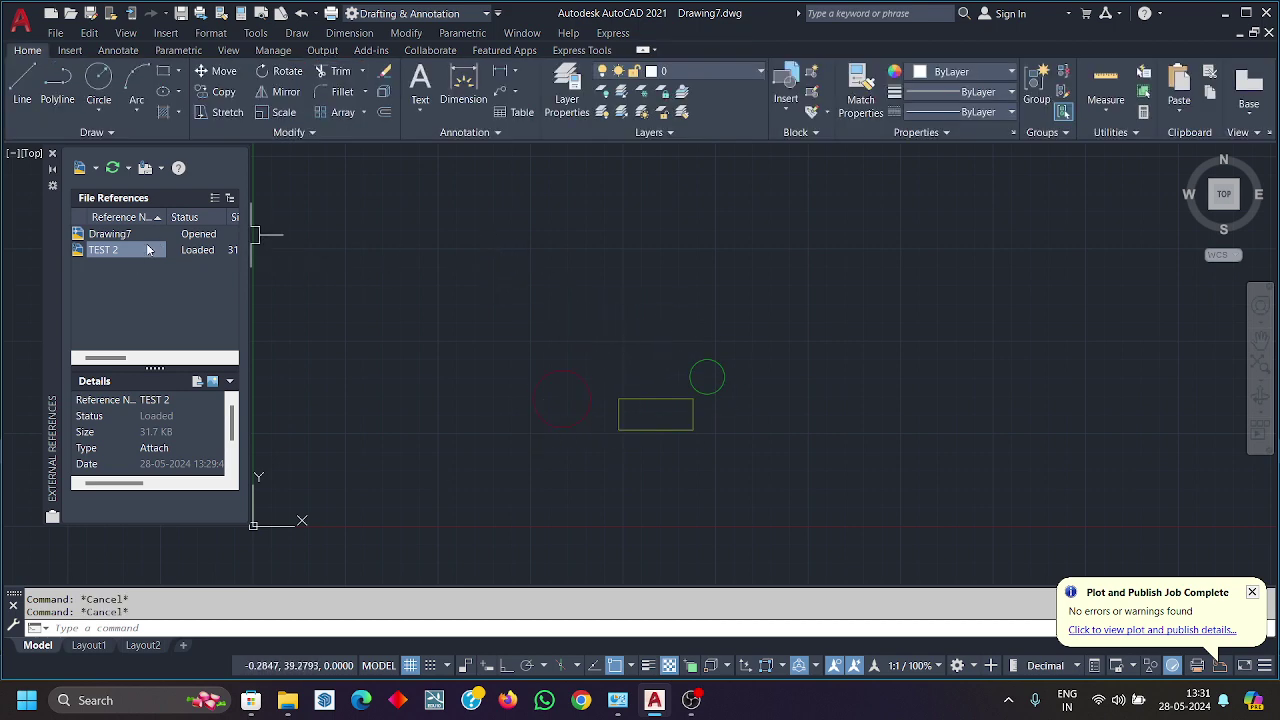
Step: Unload the TEST 2 reference from the drawing and reload it
right_click(129, 251)
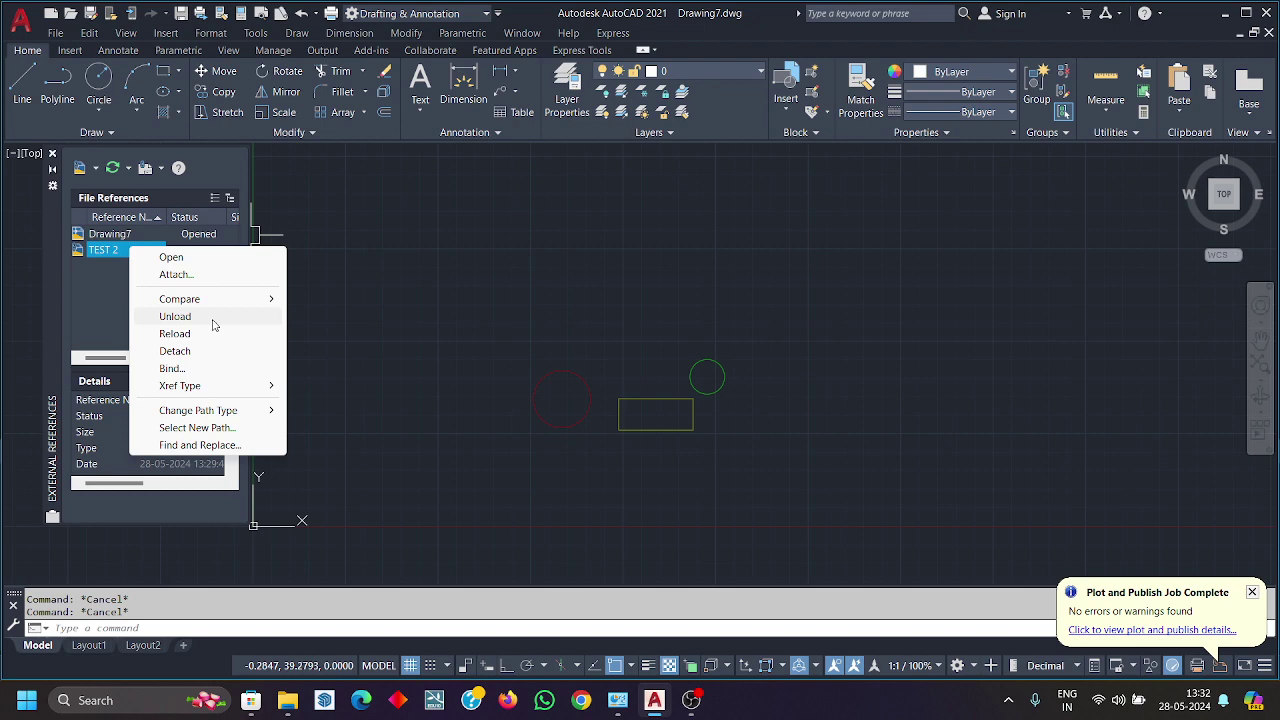
click(175, 316)
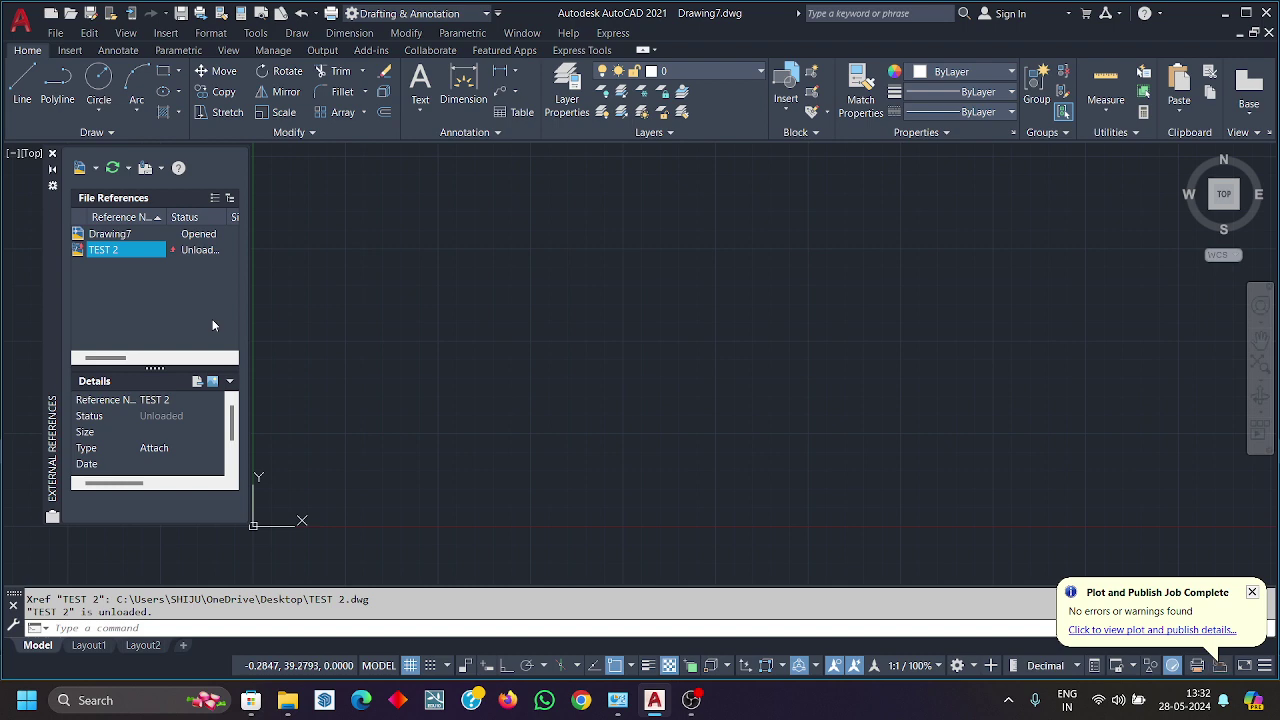
right_click(117, 253)
click(165, 342)
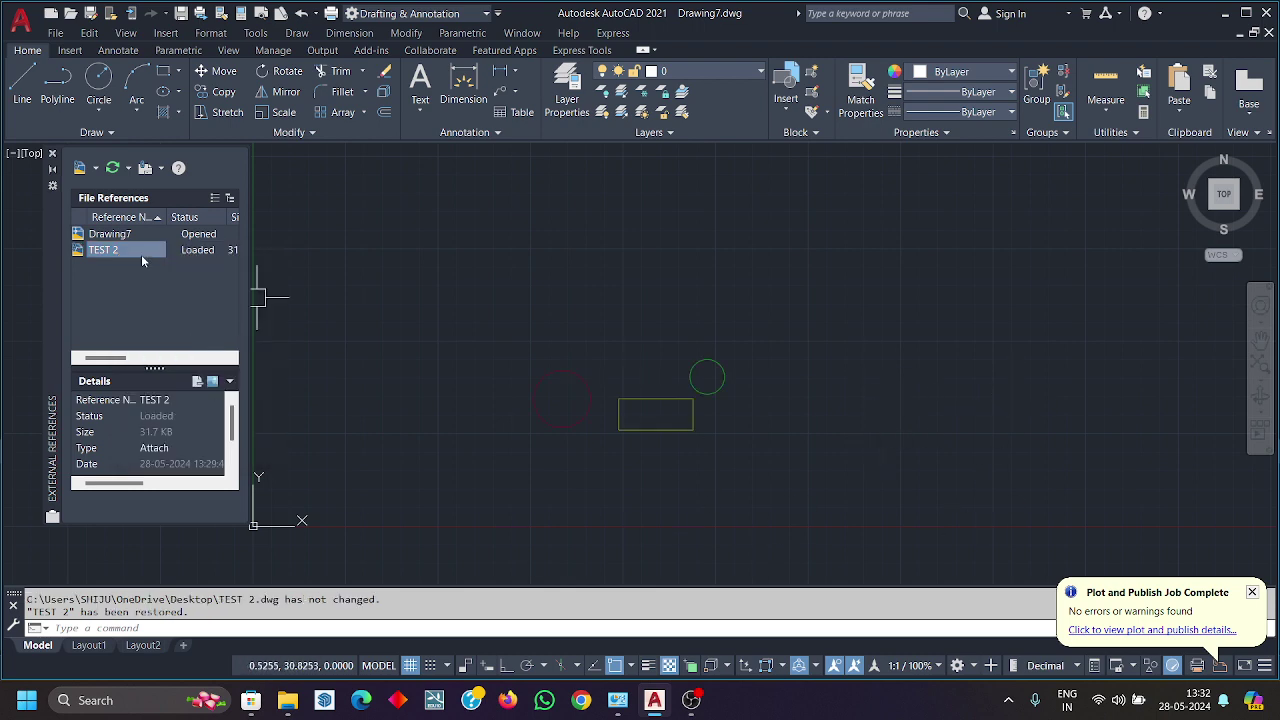
Step: Review the layer list and try to make the reference's layer TEST 2|Layer2 current
right_click(142, 258)
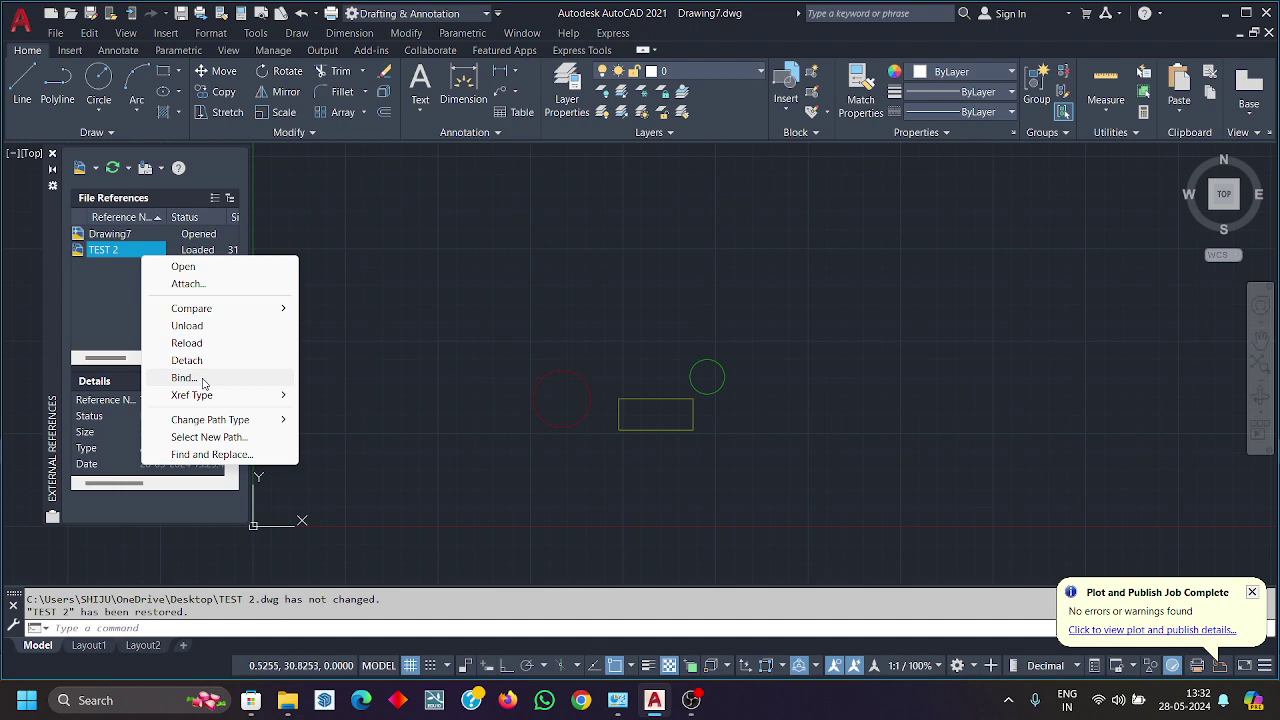
click(386, 314)
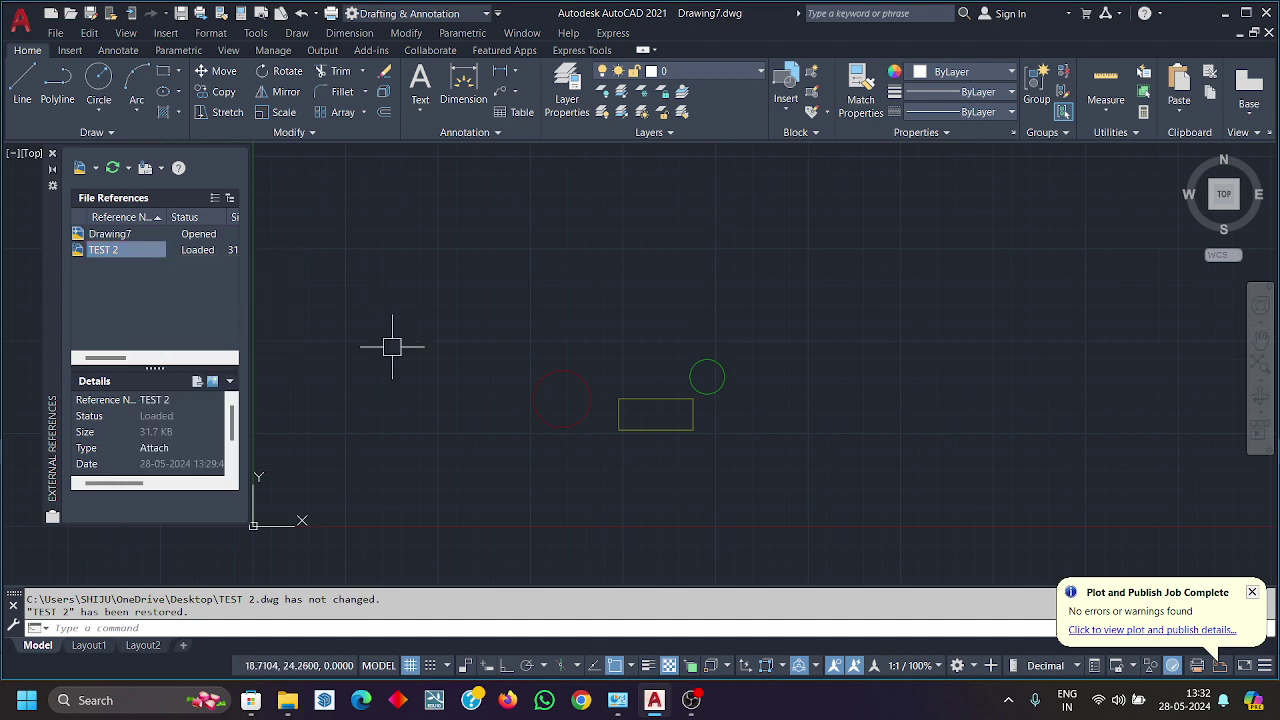
click(708, 71)
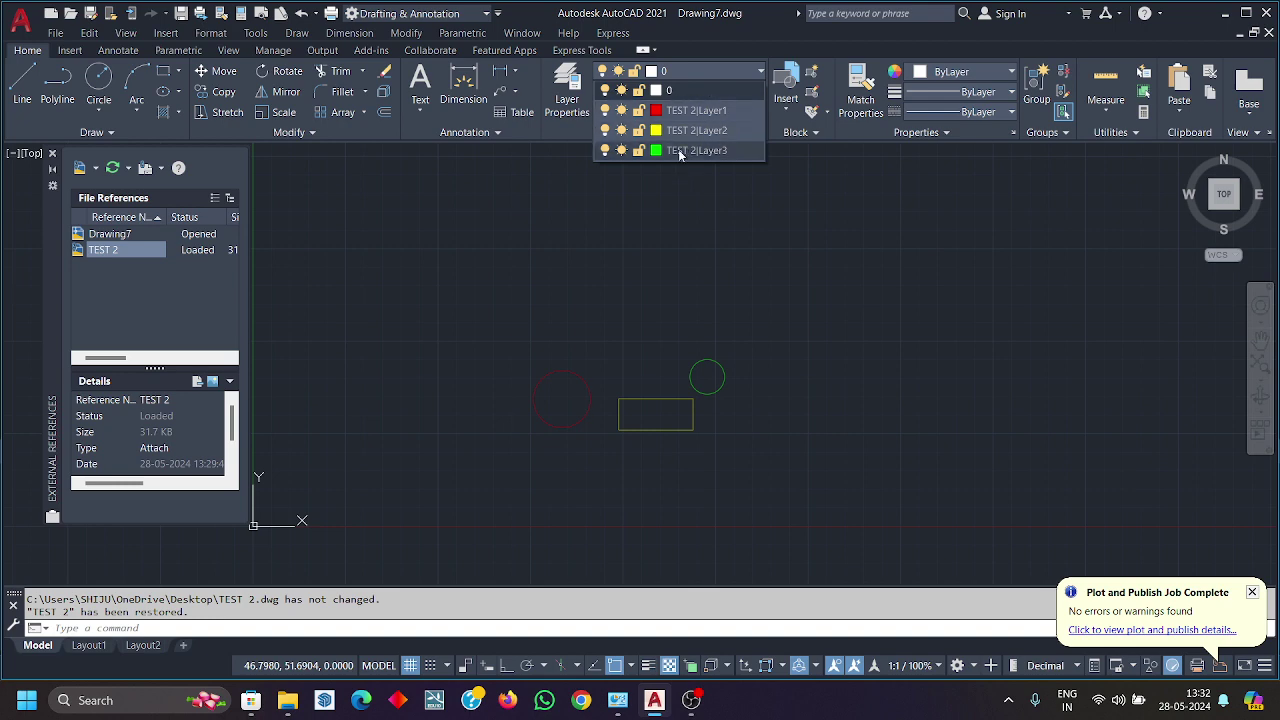
click(603, 411)
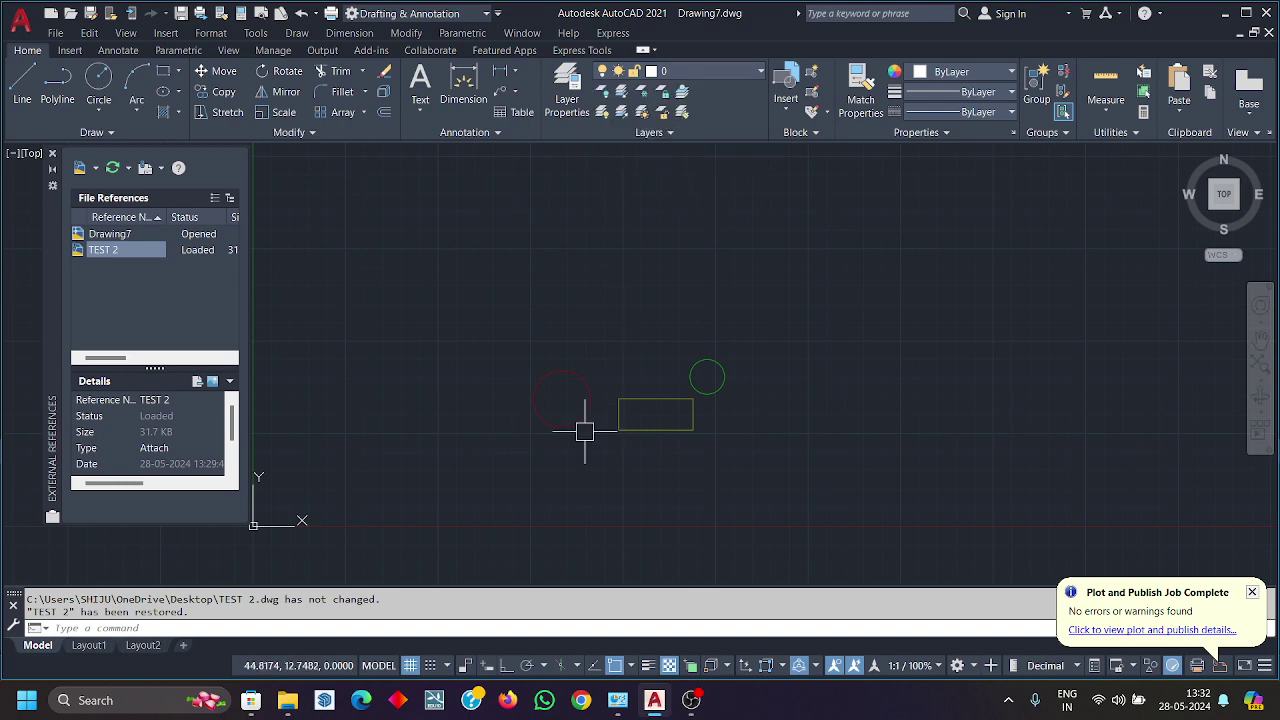
click(702, 71)
click(678, 128)
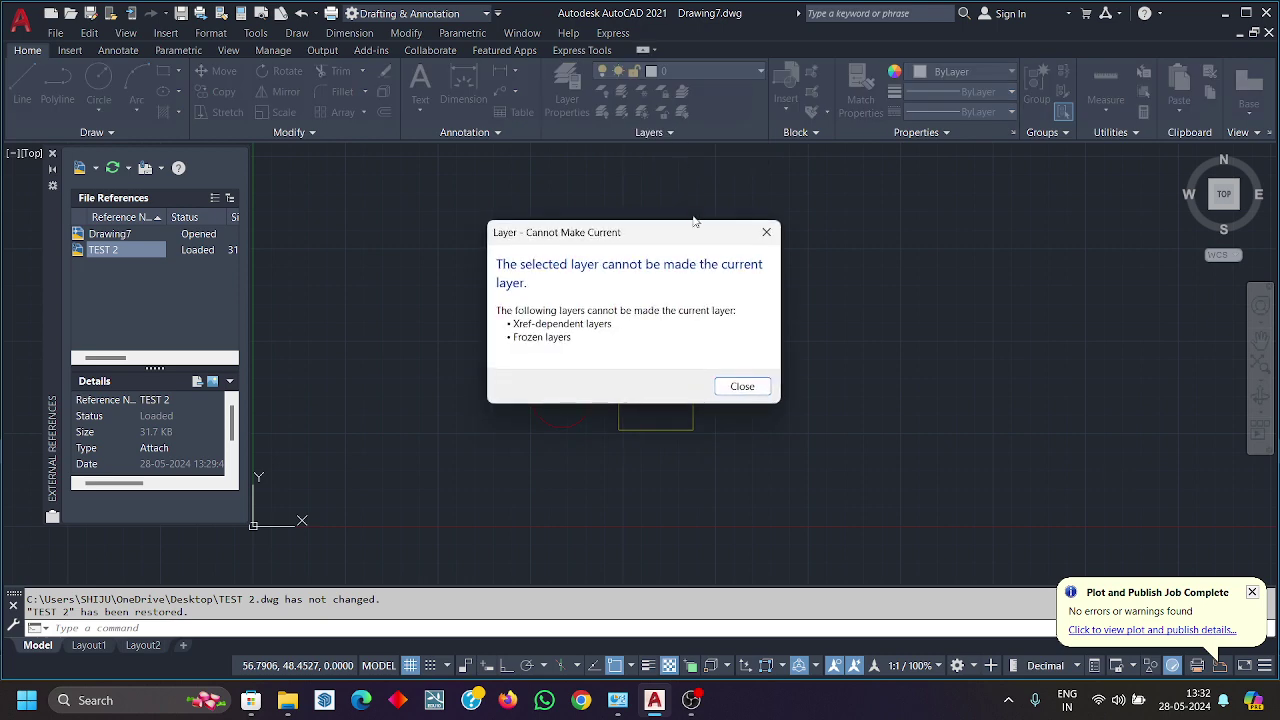
click(767, 233)
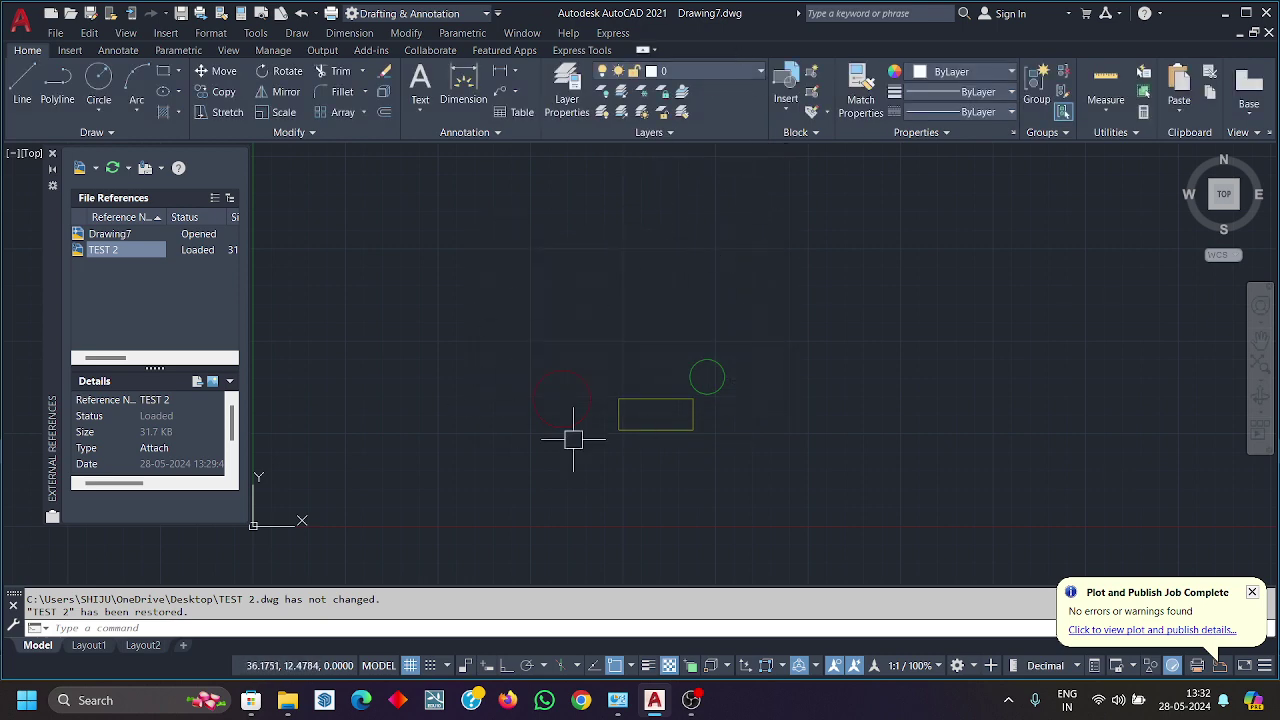
Step: Check how the TEST 2 reference's shapes respond to selection, and clear the selection
scroll(636, 455, up, 4)
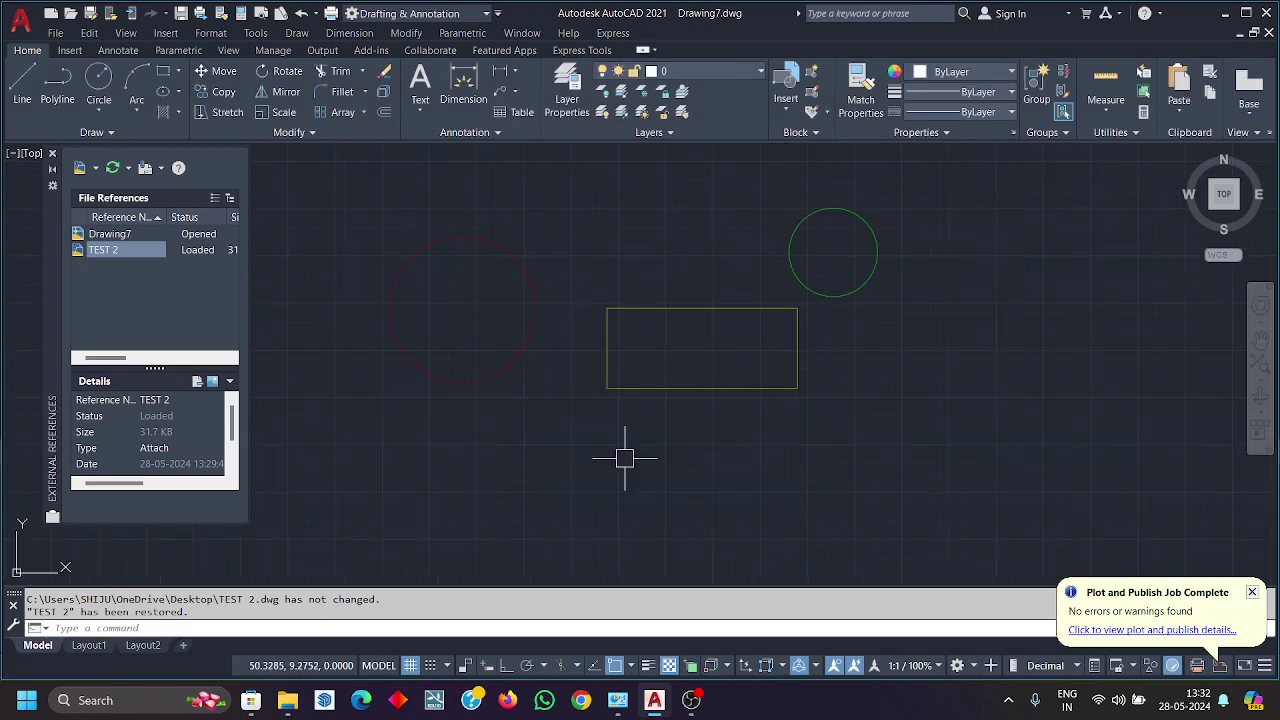
click(714, 389)
click(681, 457)
click(434, 516)
key(Escape)
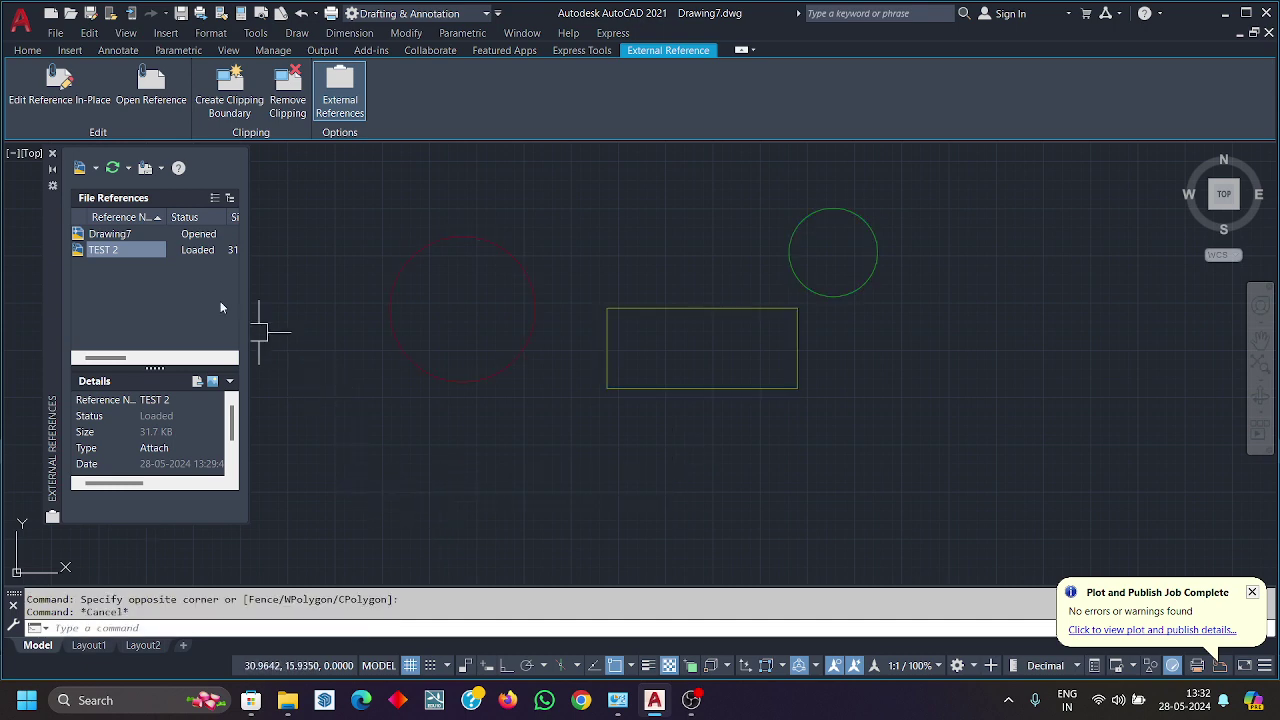
key(Escape)
Step: Bind the TEST 2 reference into the drawing with the Insert bind type, and review the layer list
right_click(160, 248)
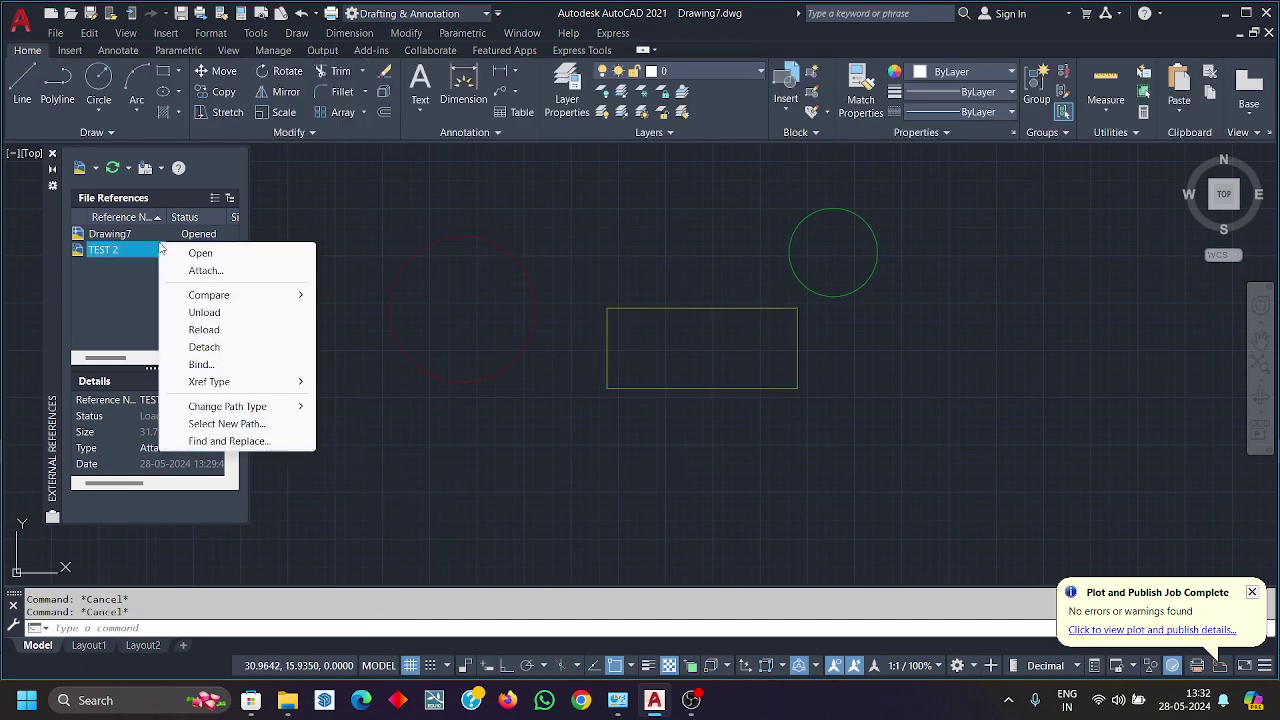
click(205, 365)
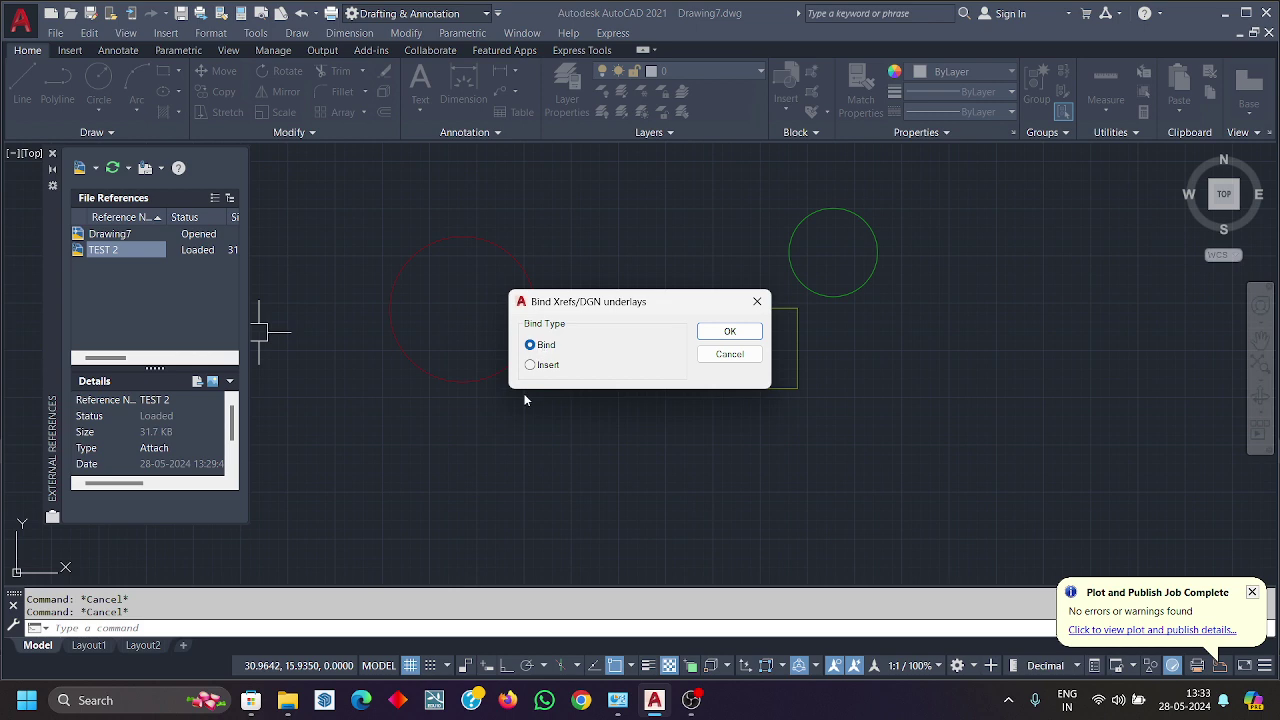
click(537, 366)
click(730, 331)
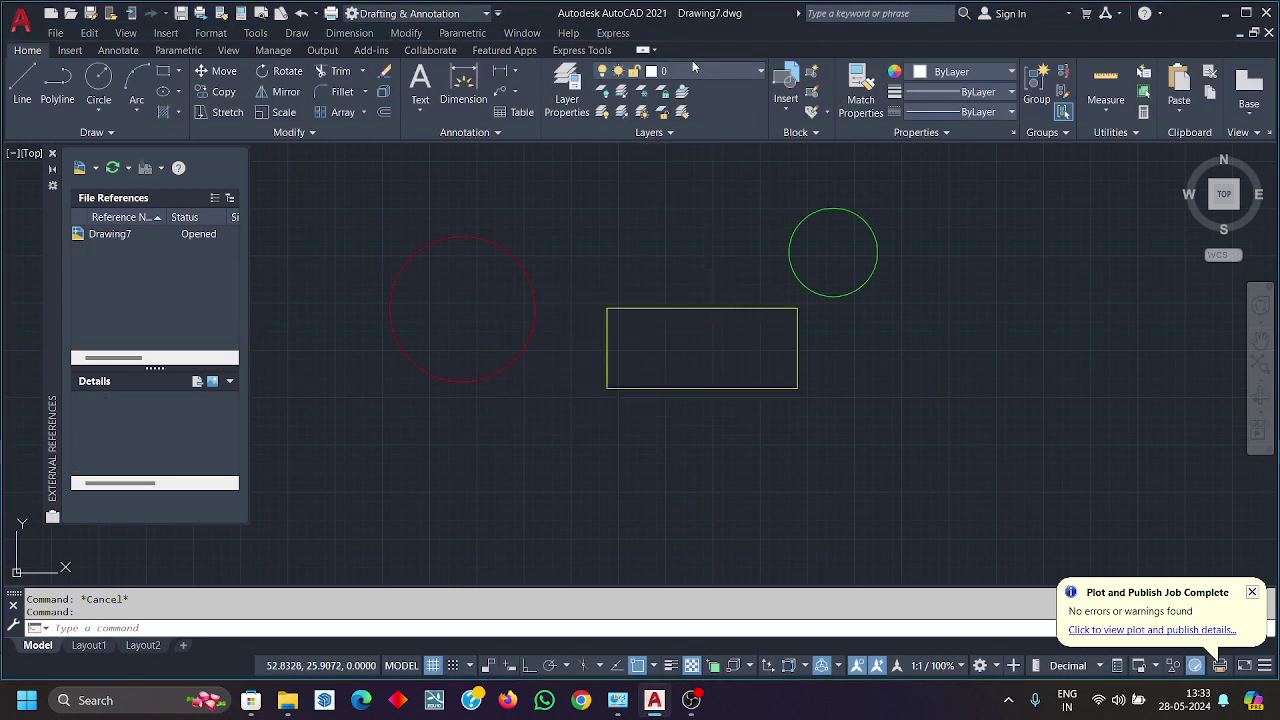
click(693, 72)
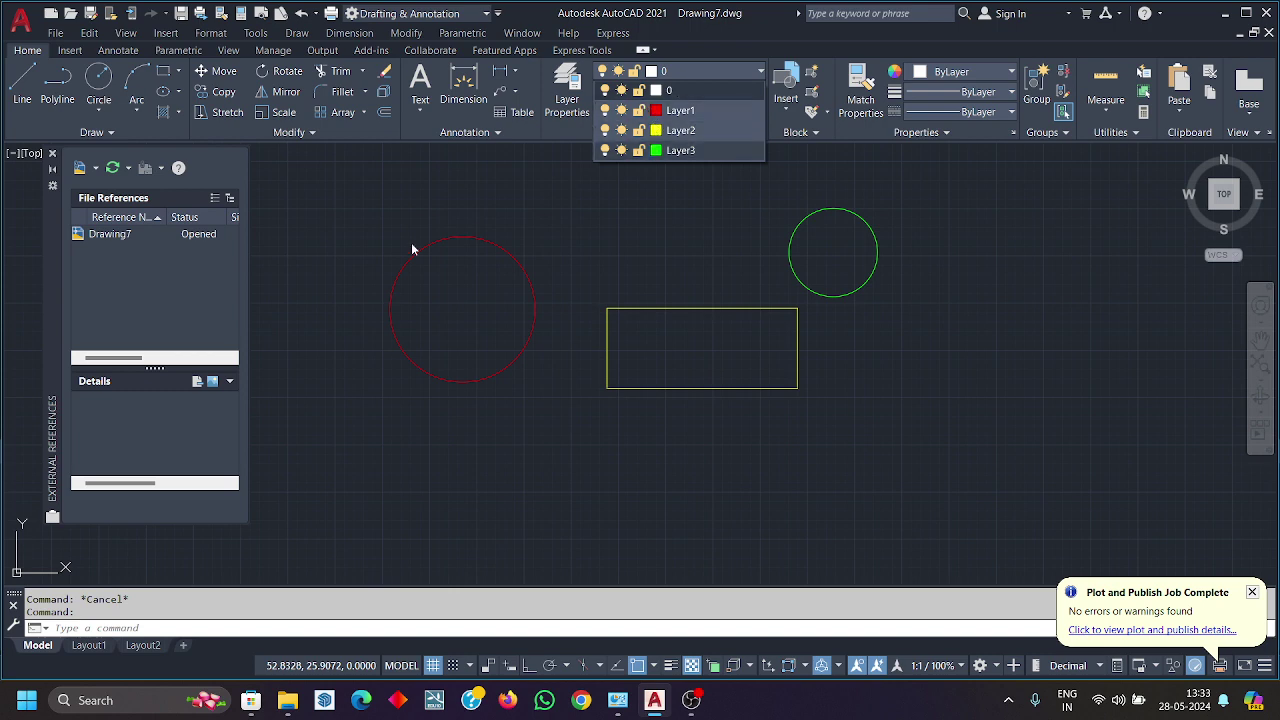
click(196, 257)
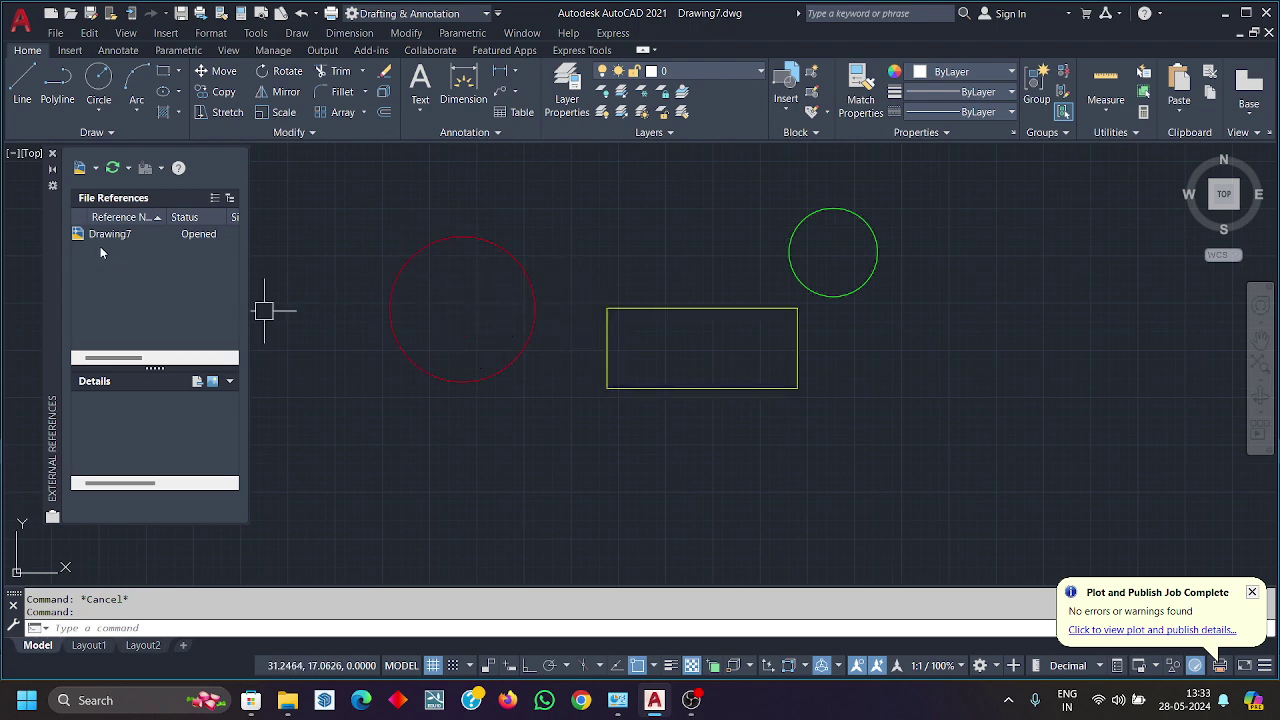
Step: Explode the bound TEST 2 block into its separate circles and rectangle
scroll(443, 363, down, 2)
click(531, 429)
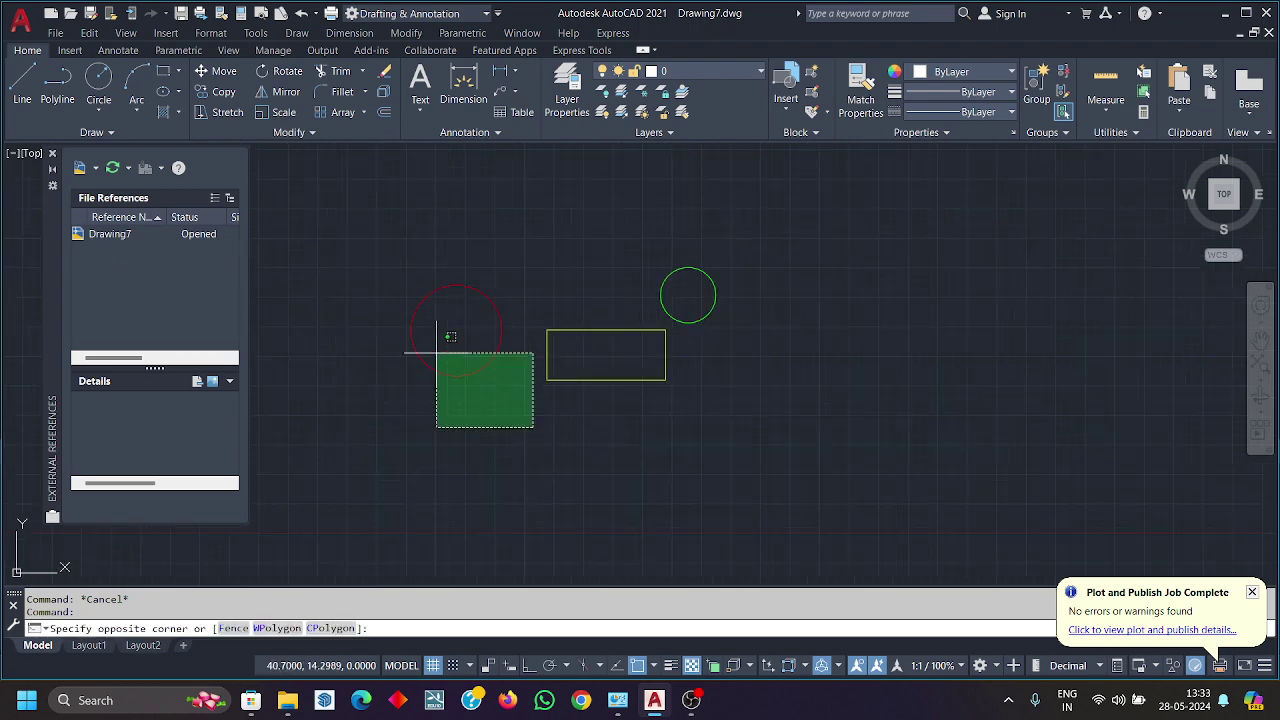
middle_drag(460, 337, 582, 343)
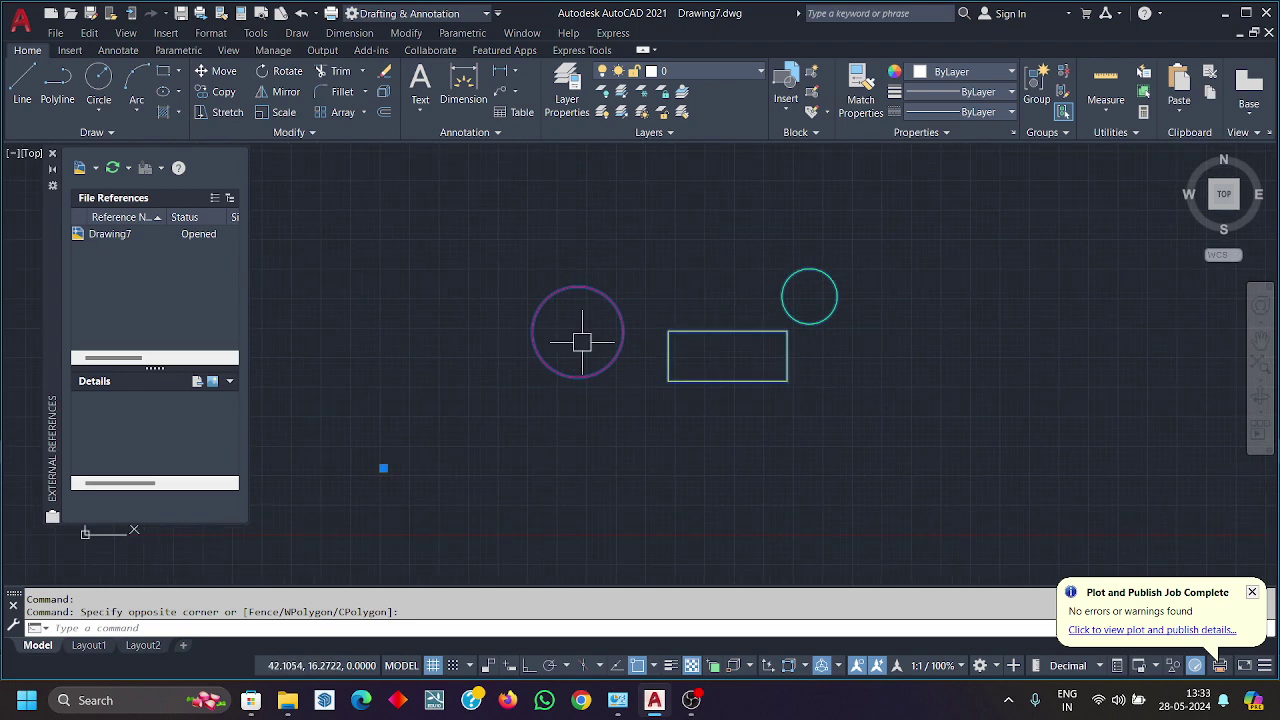
click(582, 343)
text(x)
key(Return)
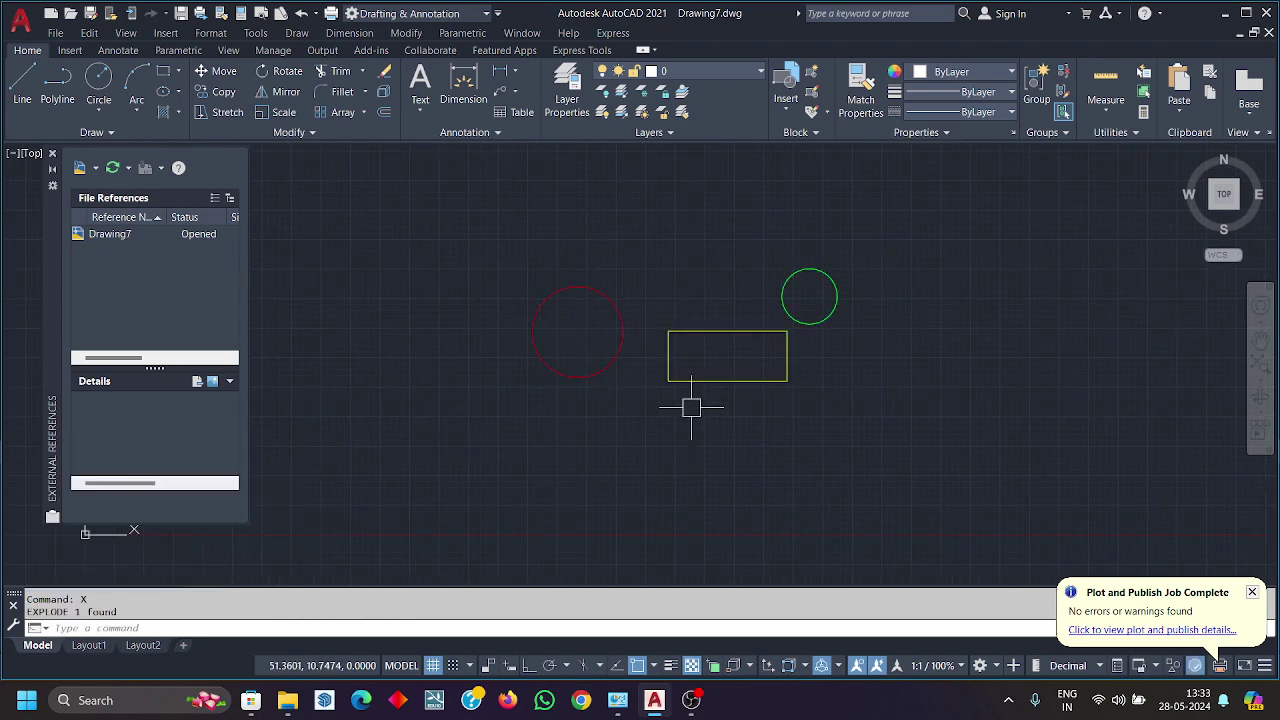
middle_drag(691, 407, 703, 465)
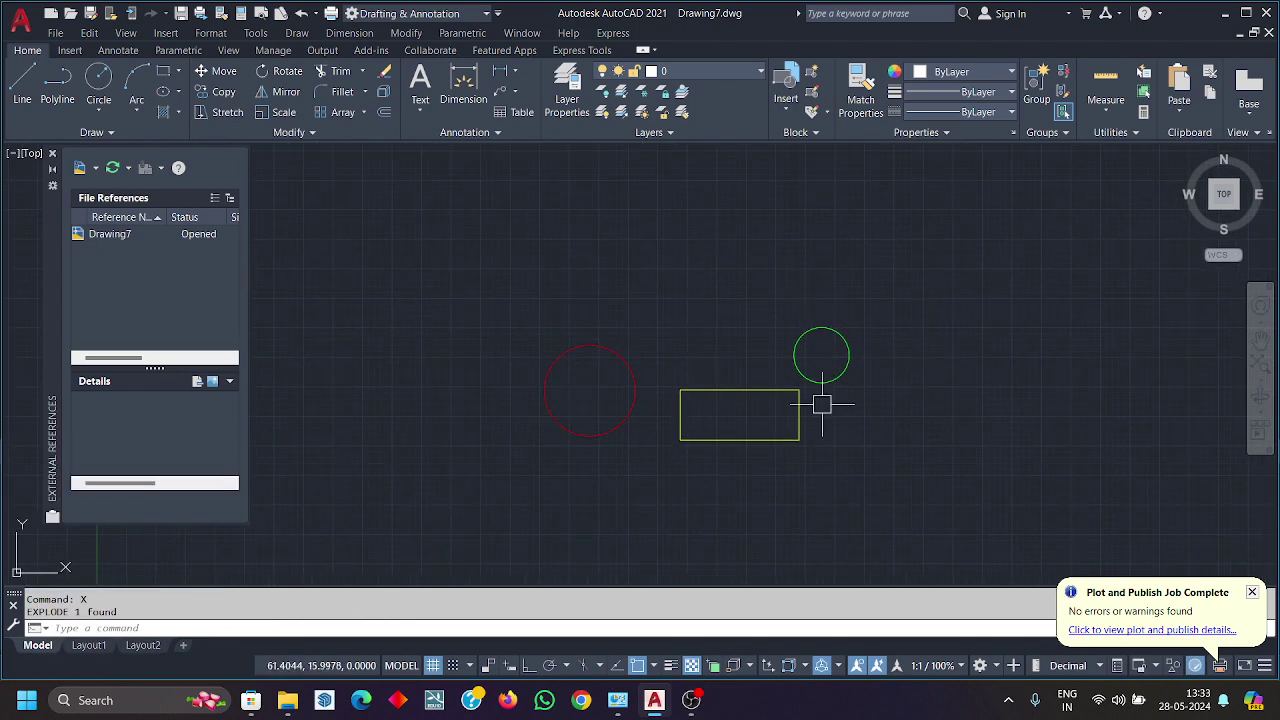
middle_drag(801, 351, 706, 306)
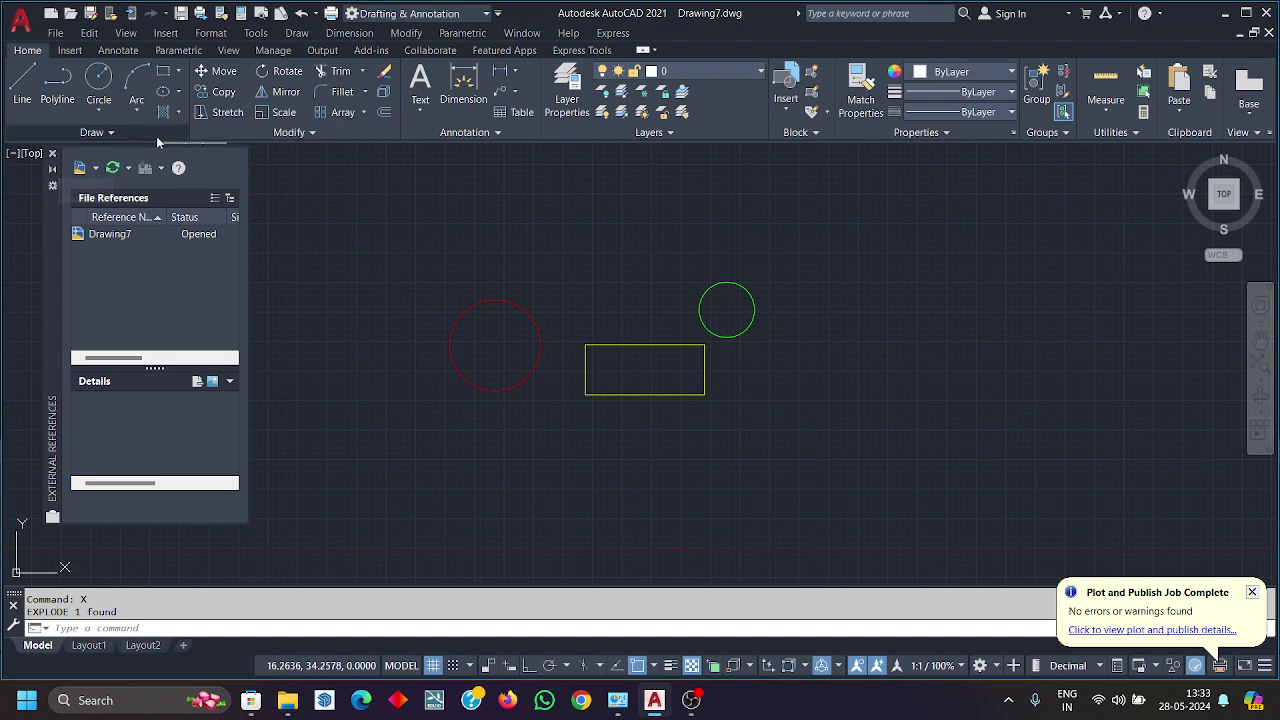
Step: Close the External References palette and erase both circles and the rectangle
click(57, 155)
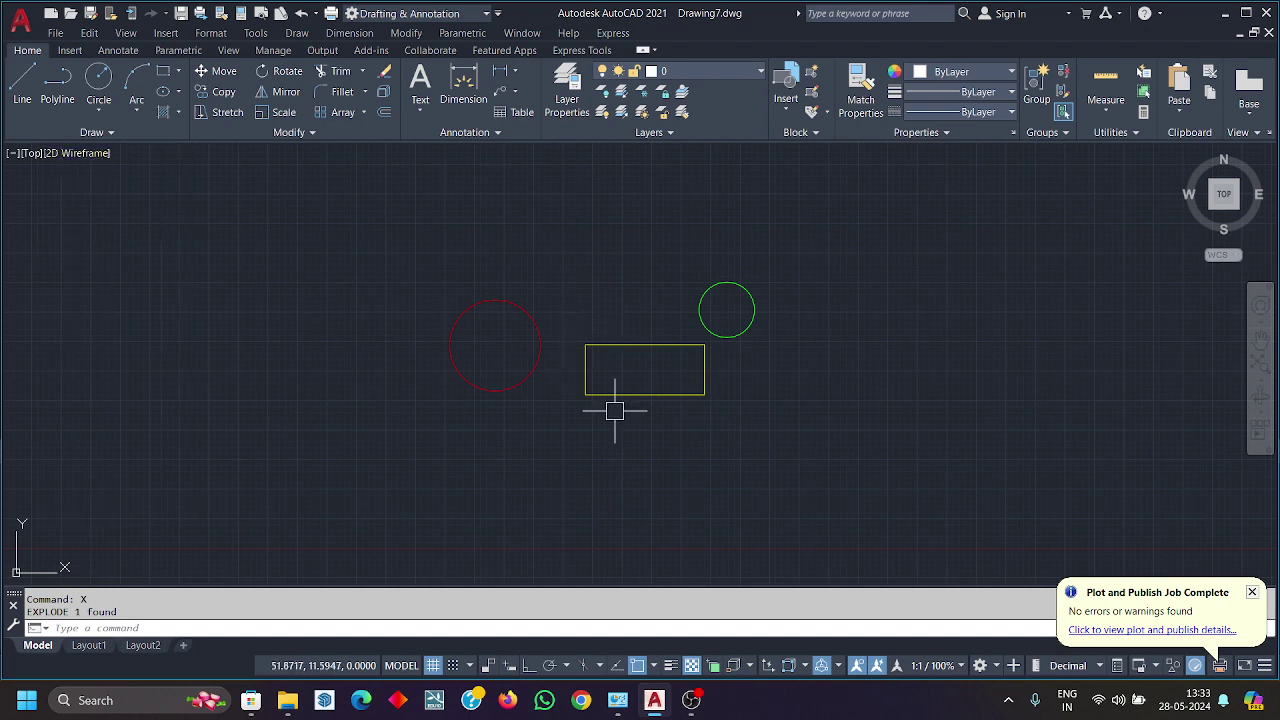
middle_drag(612, 414, 542, 418)
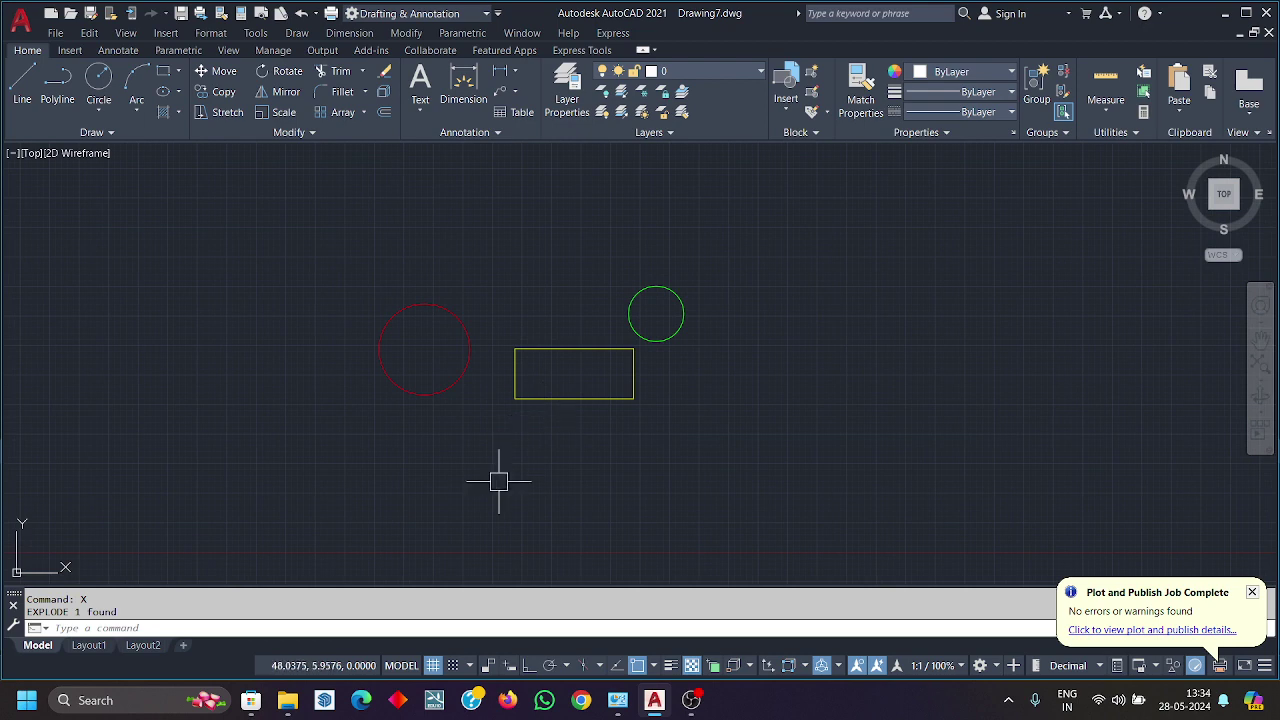
click(731, 434)
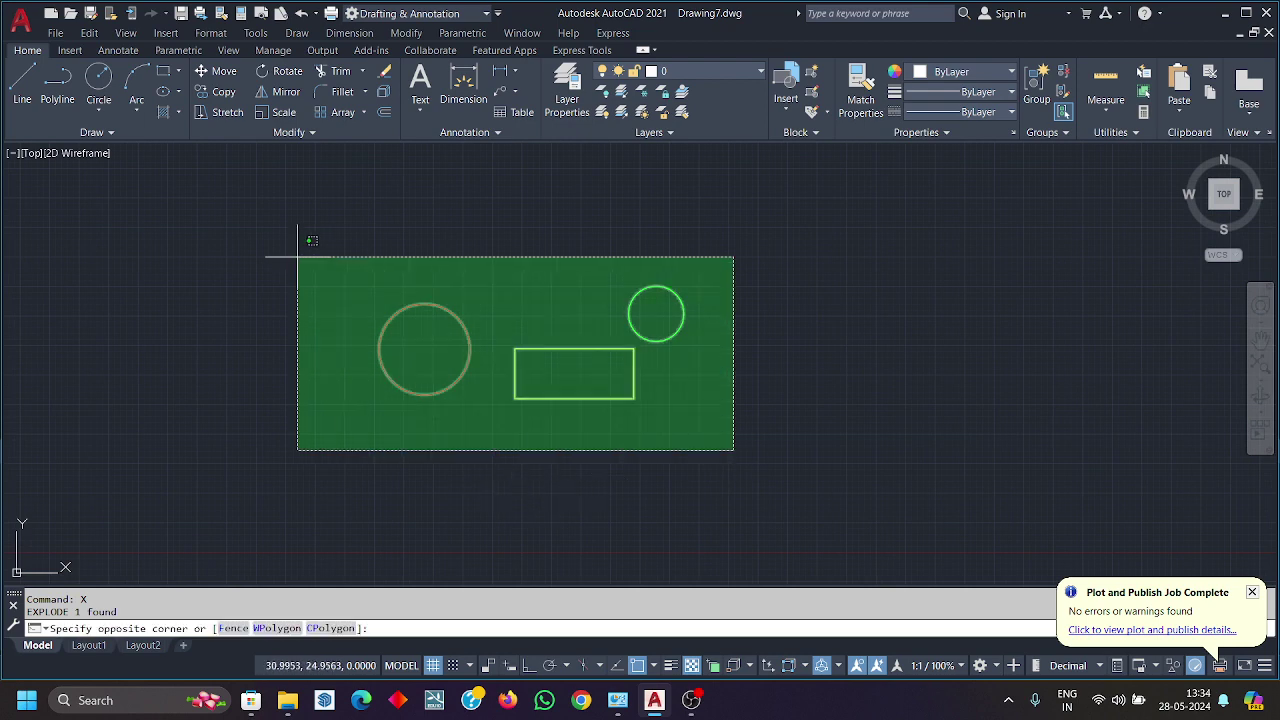
click(300, 257)
key(Delete)
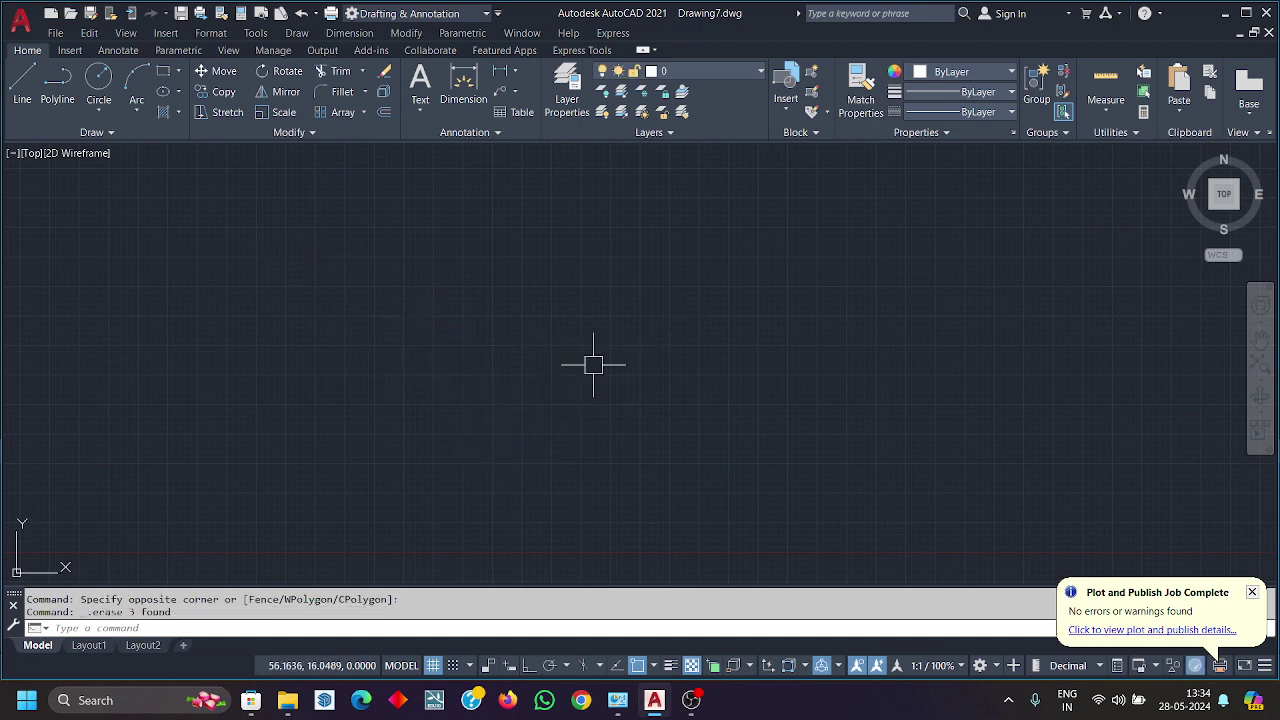
text(i)
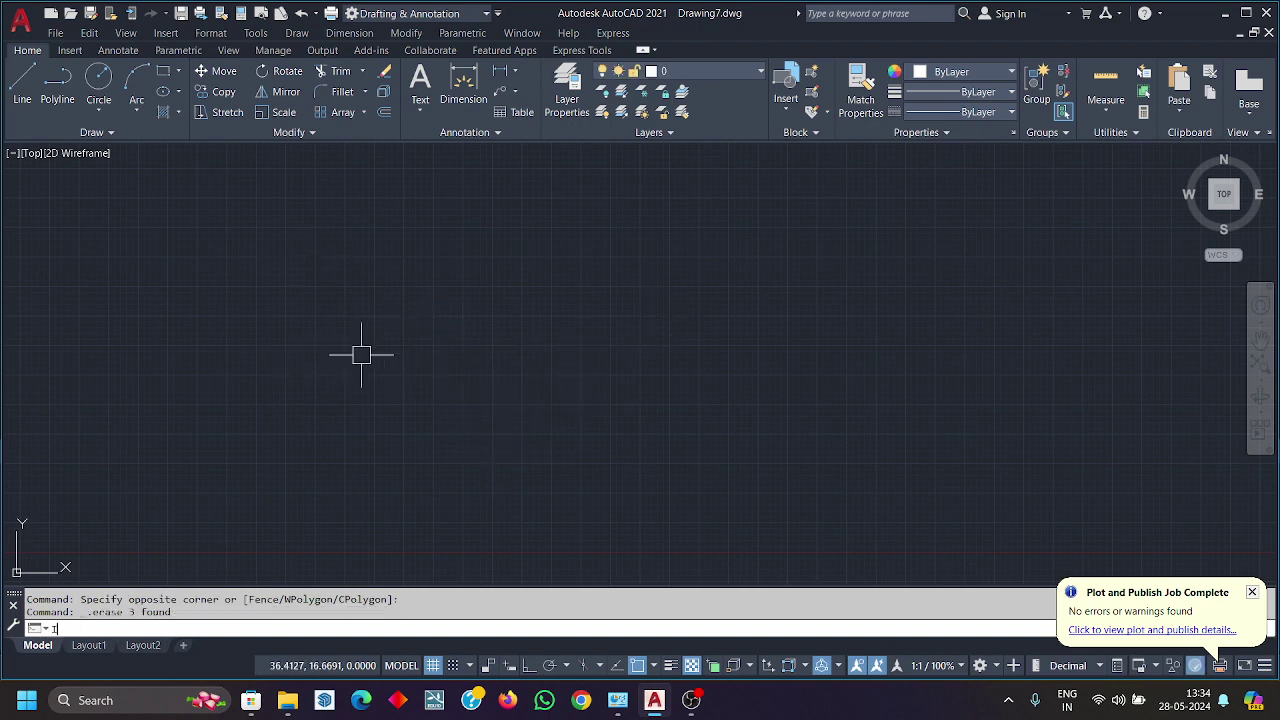
key(Return)
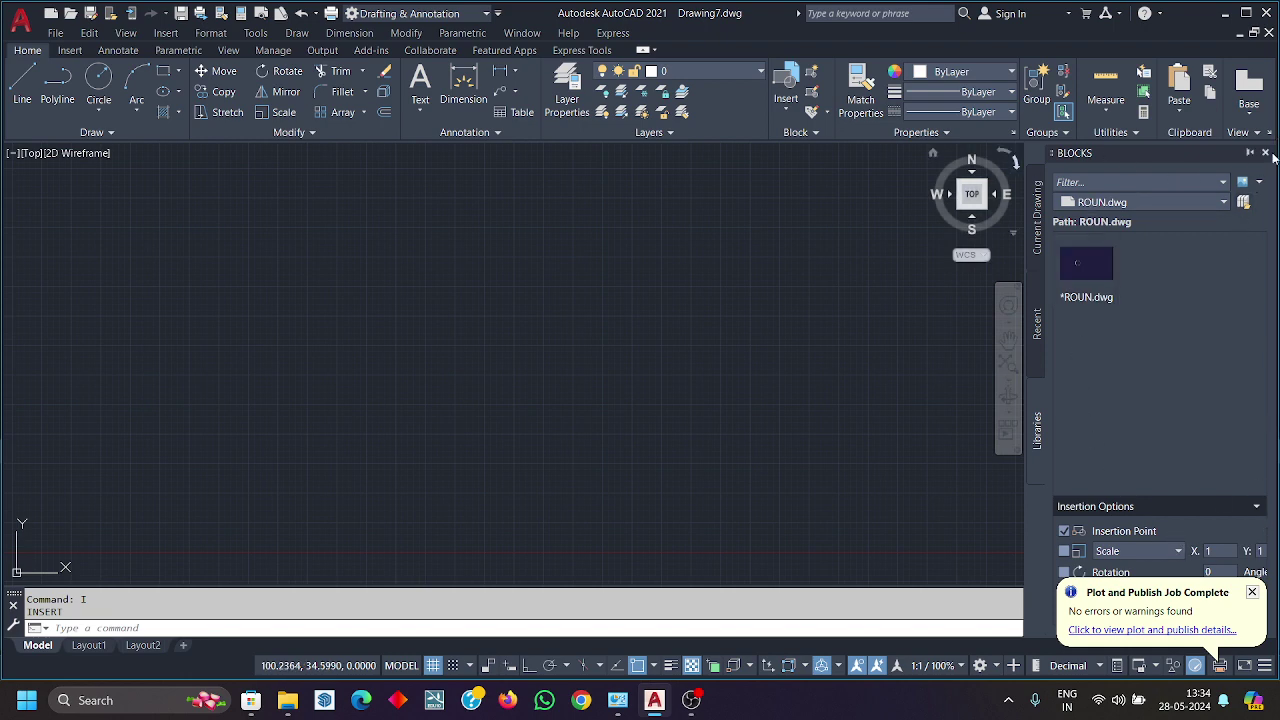
click(1265, 153)
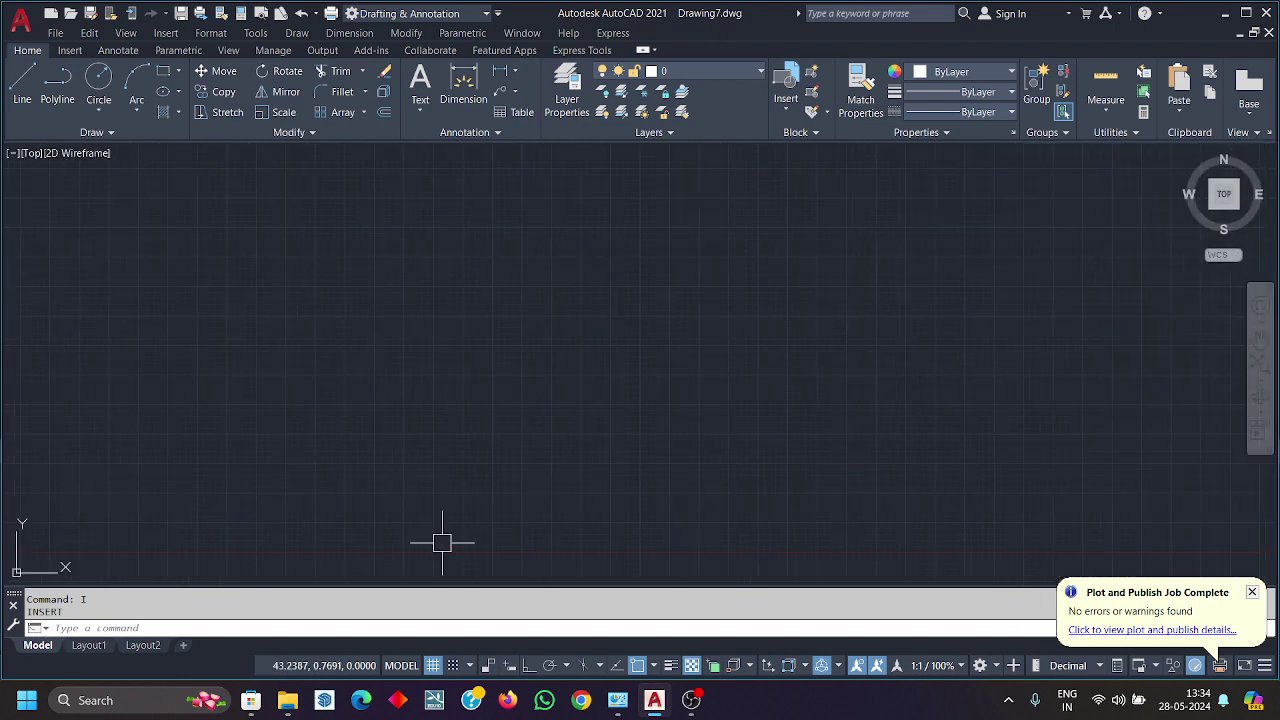
text(xr)
key(Return)
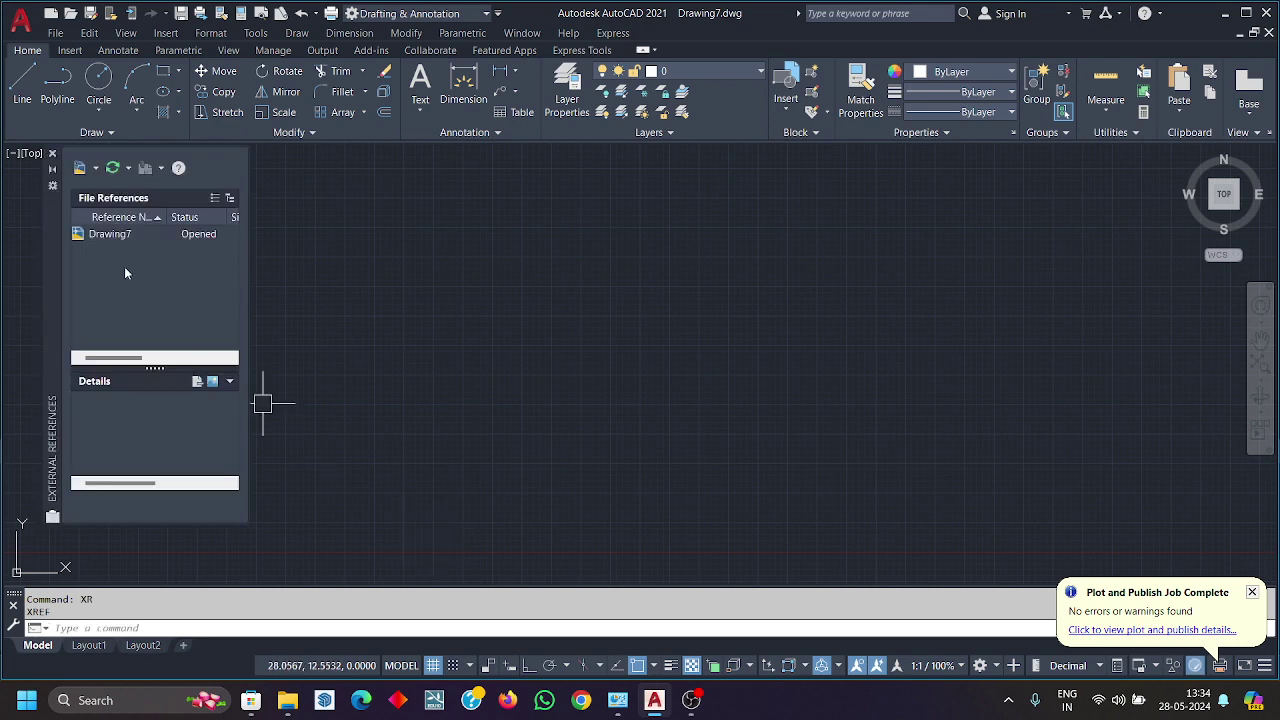
click(80, 167)
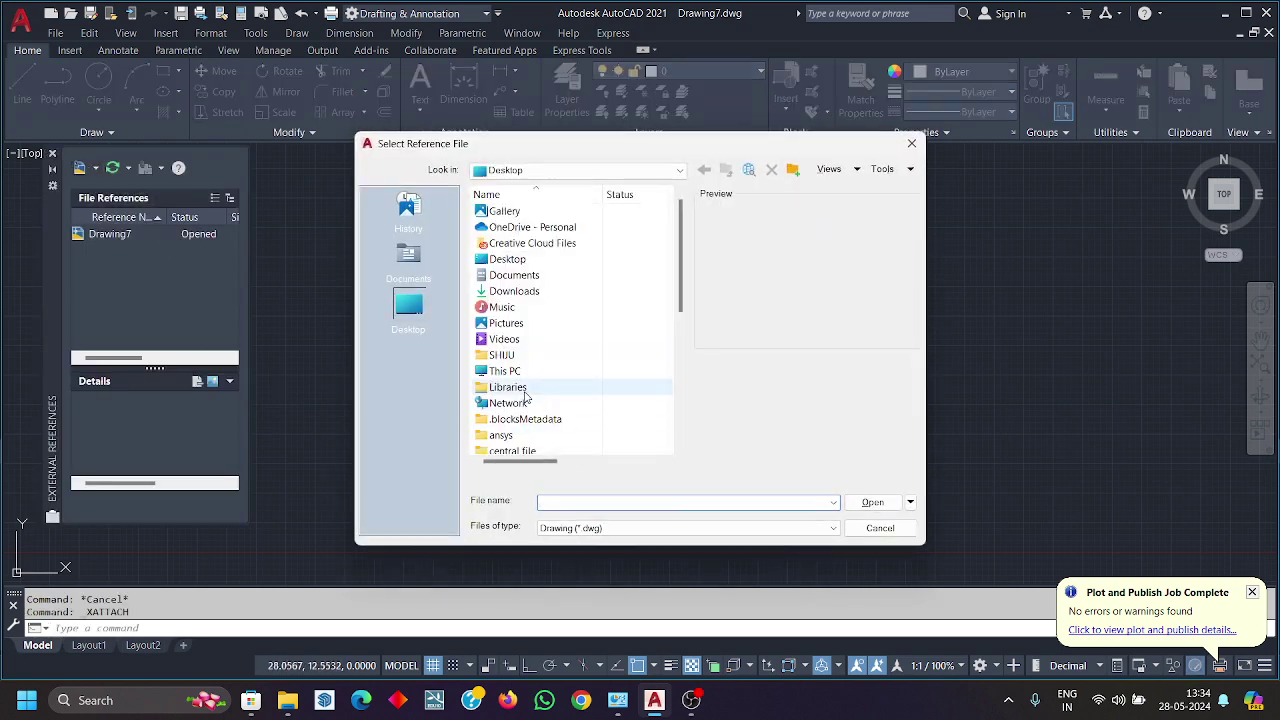
scroll(527, 397, down, 7)
click(514, 435)
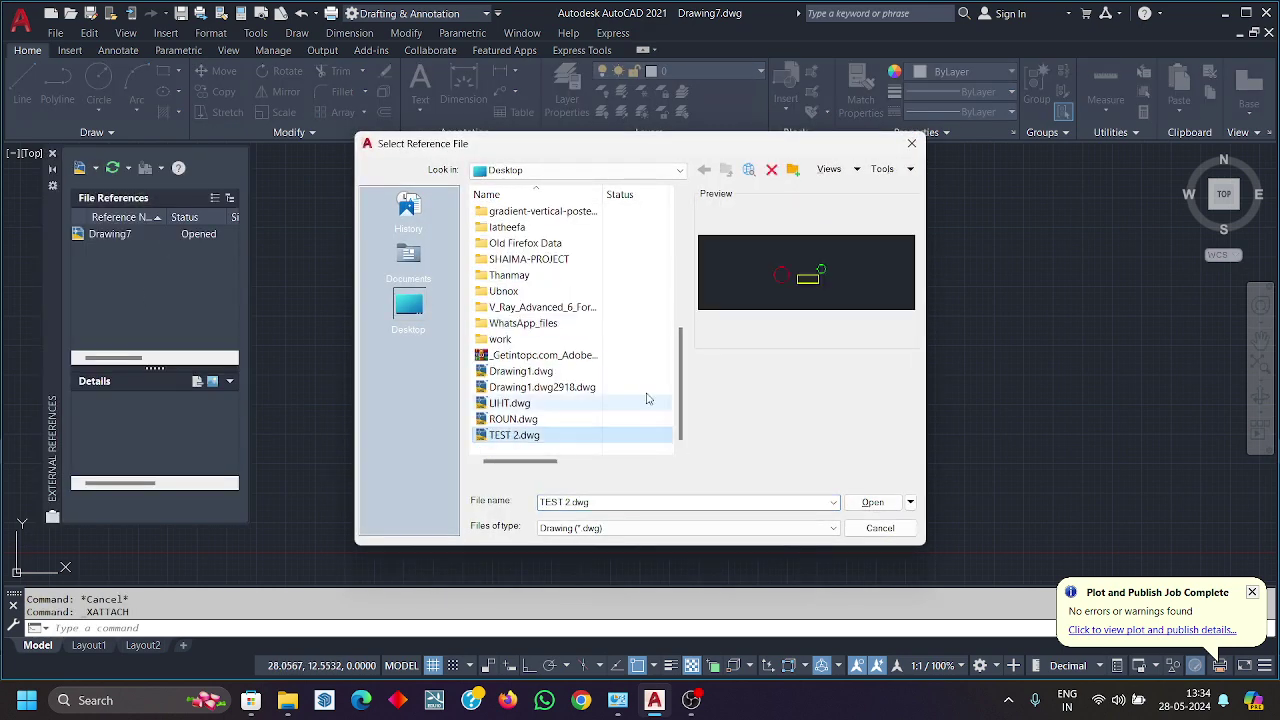
click(872, 502)
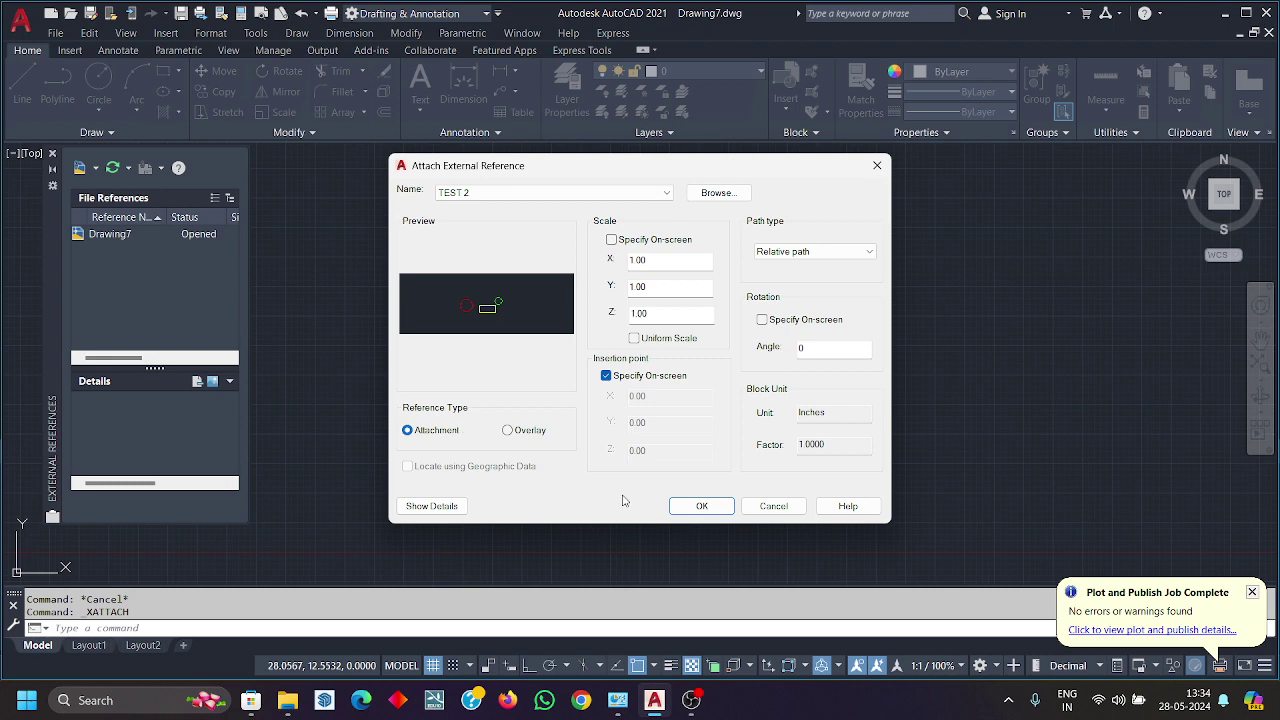
click(701, 506)
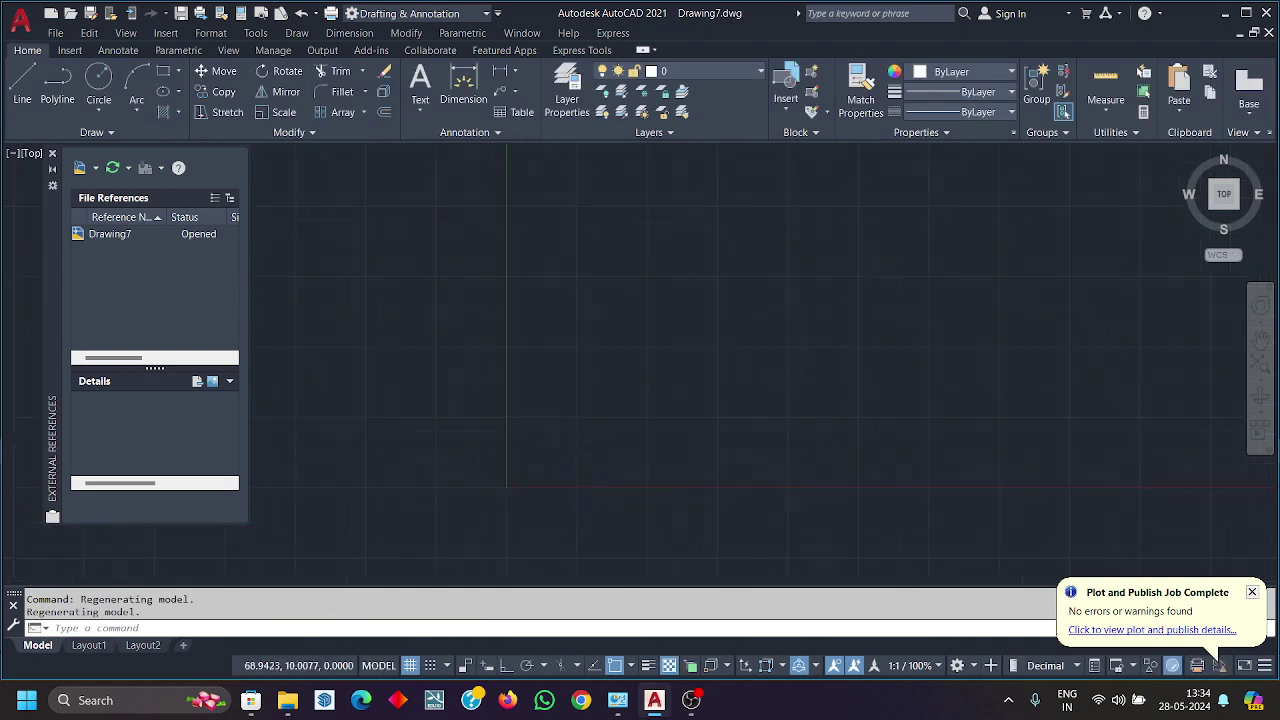
click(52, 155)
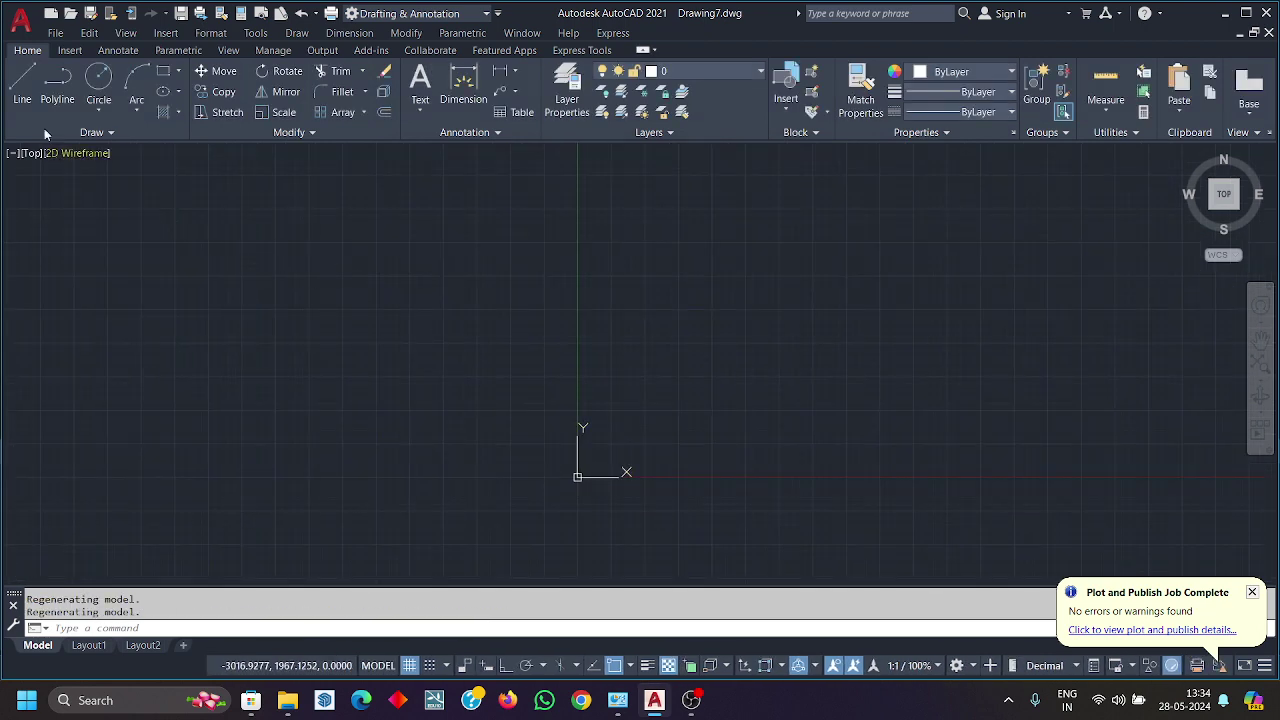
Step: Close the current drawing without saving it and start a new blank drawing
click(19, 21)
click(57, 451)
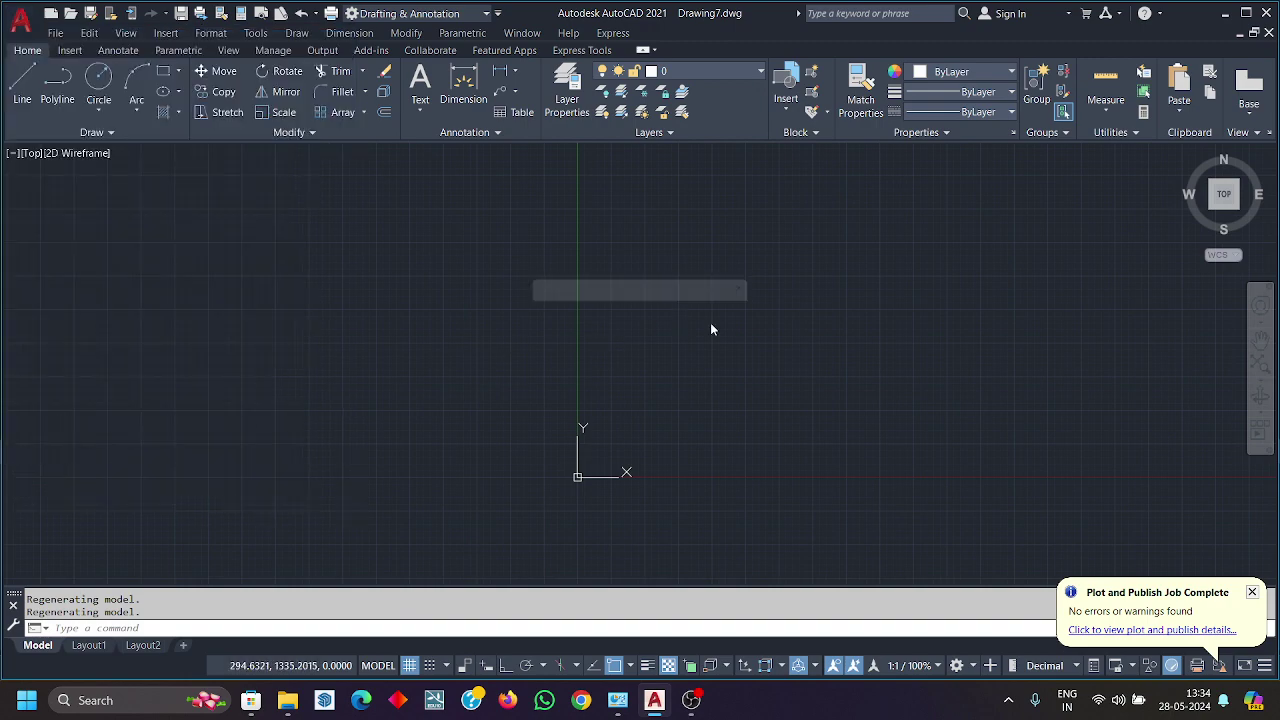
click(643, 385)
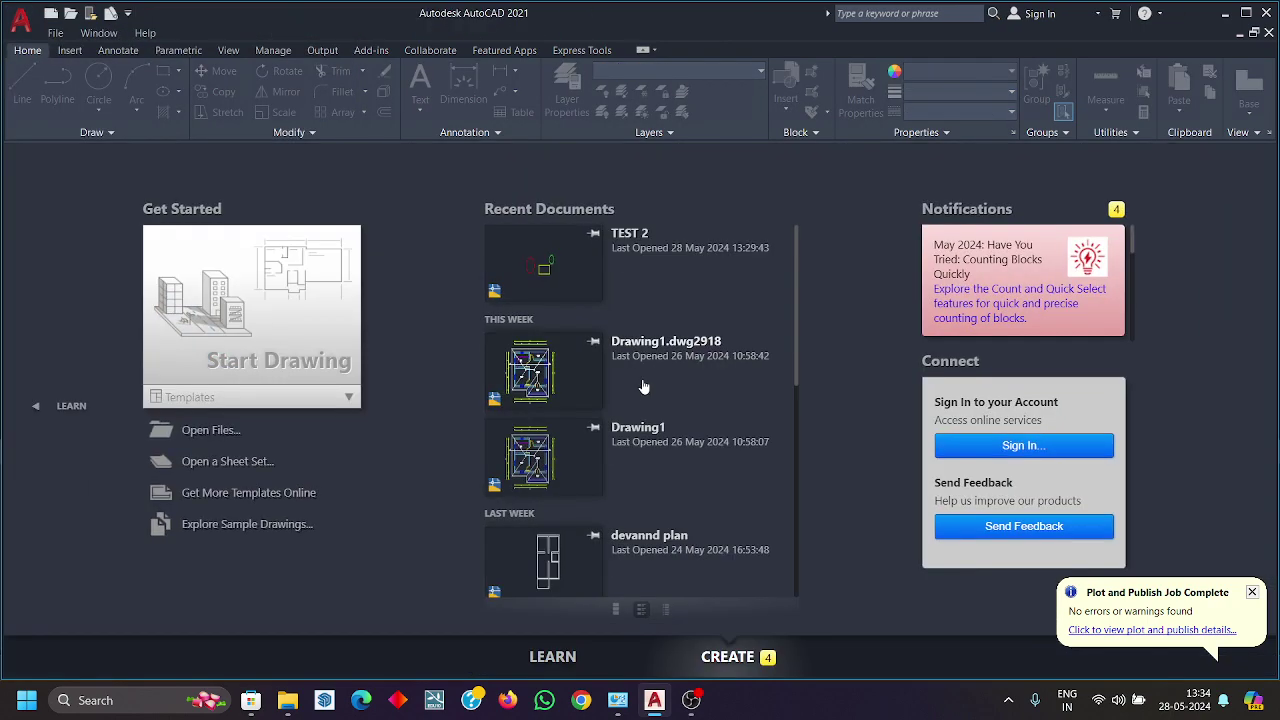
click(258, 312)
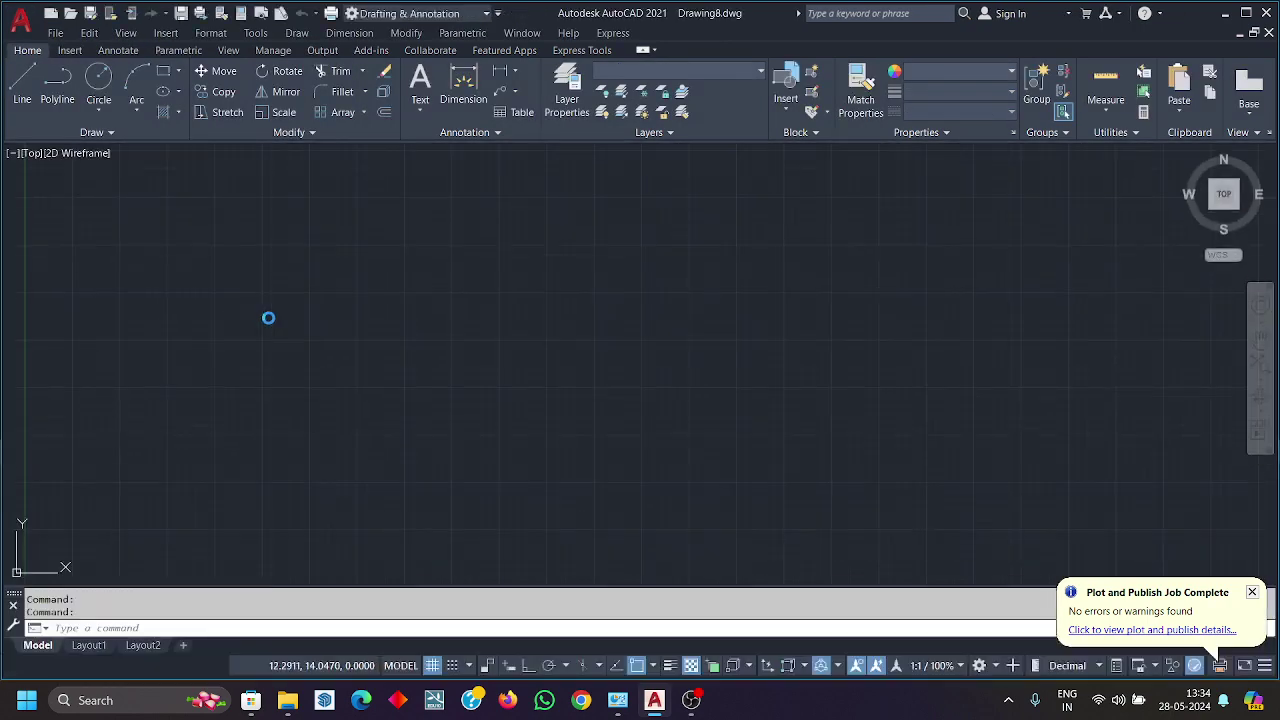
Step: Open the External References palette and choose Drawing1.dwg2918.dwg from the Desktop as the drawing to attach
key(Return)
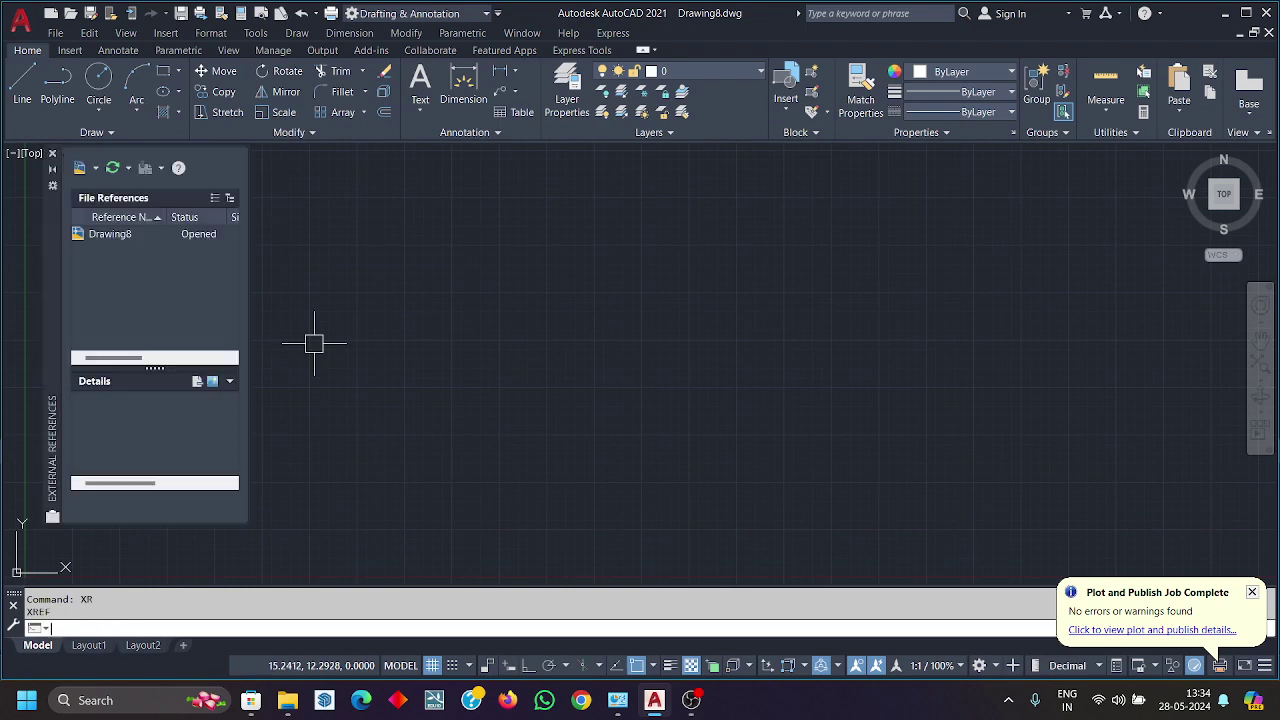
click(80, 168)
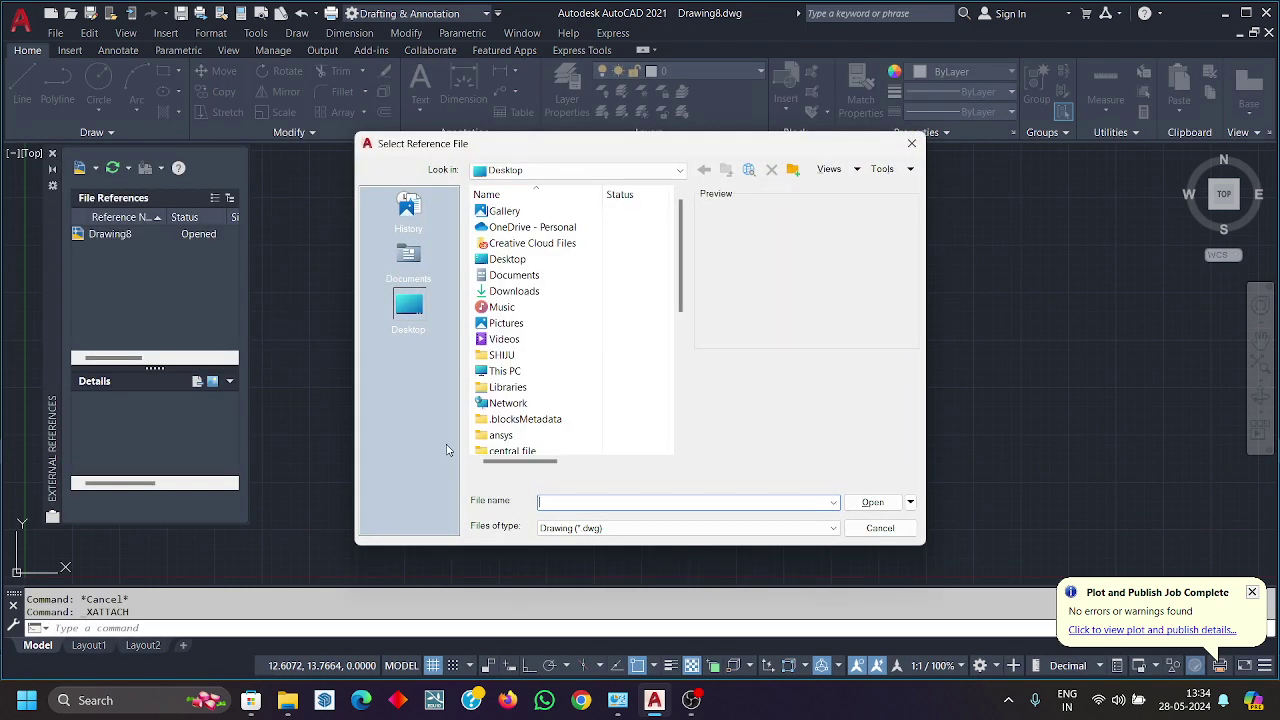
scroll(560, 410, down, 10)
click(525, 436)
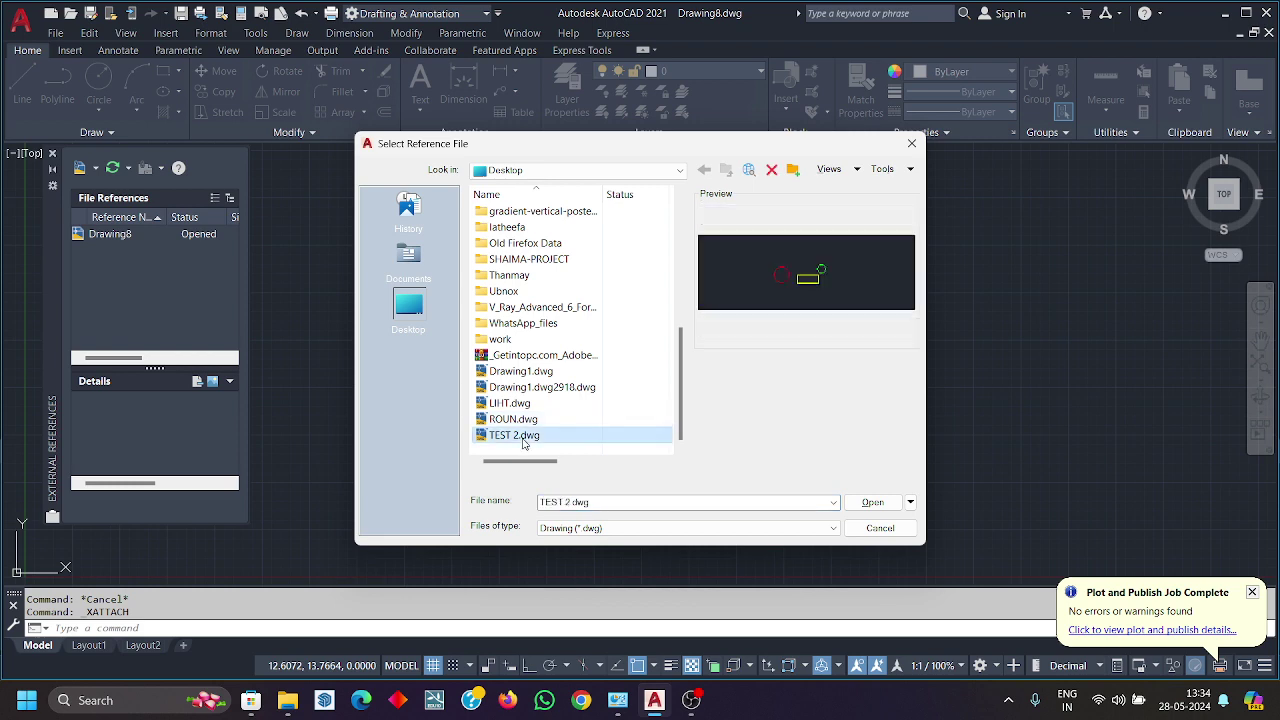
click(521, 402)
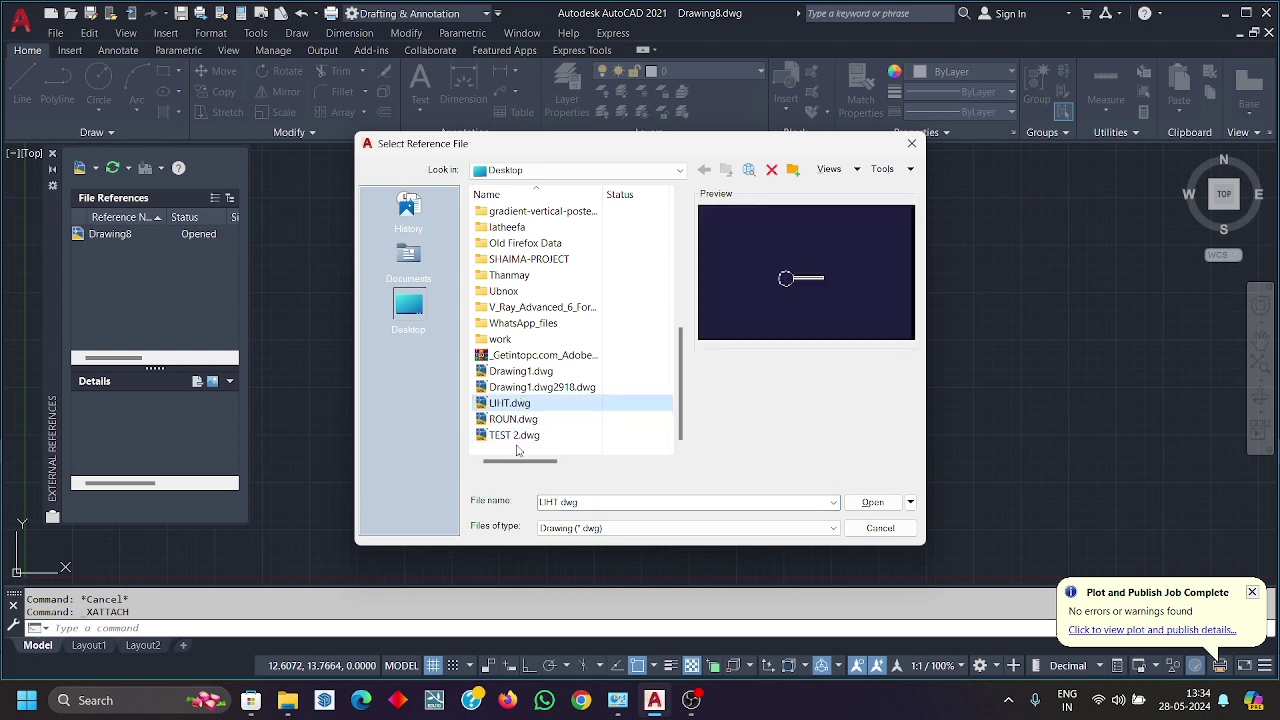
click(517, 436)
click(590, 388)
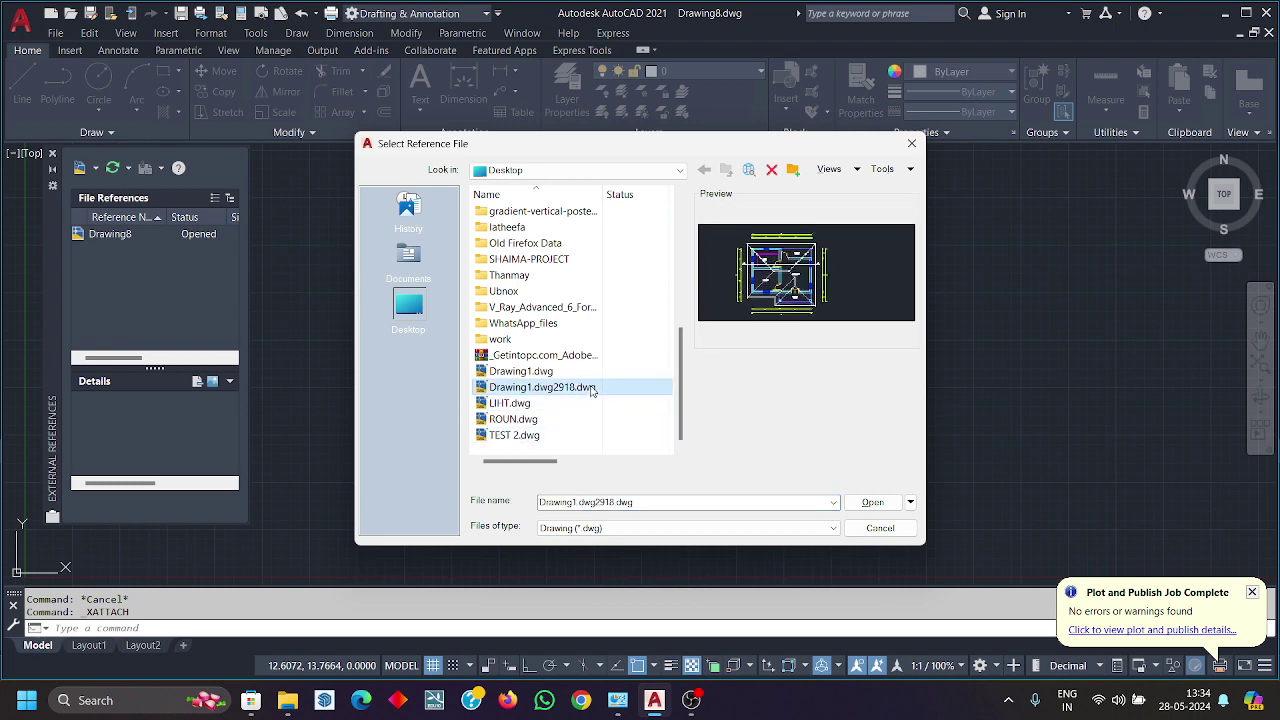
click(868, 502)
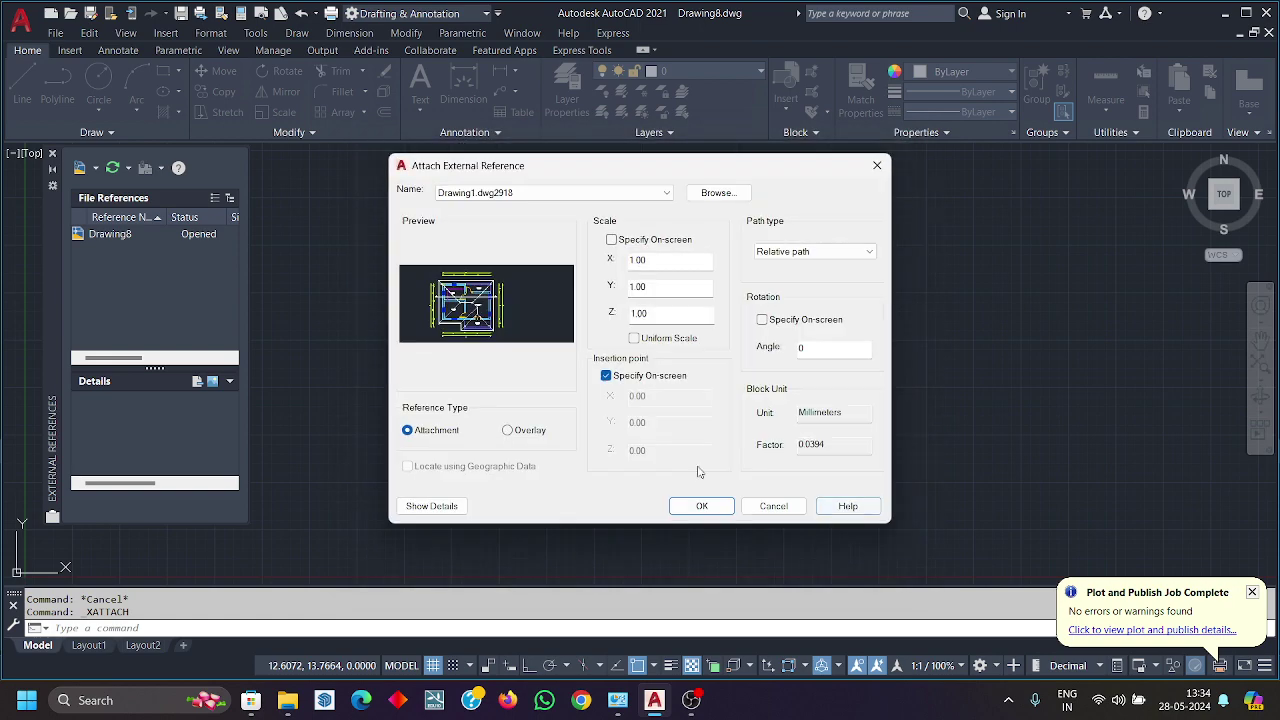
Step: Attach the Drawing1.dwg2918 house plan with the Attachment reference type, placing it in model space
click(701, 506)
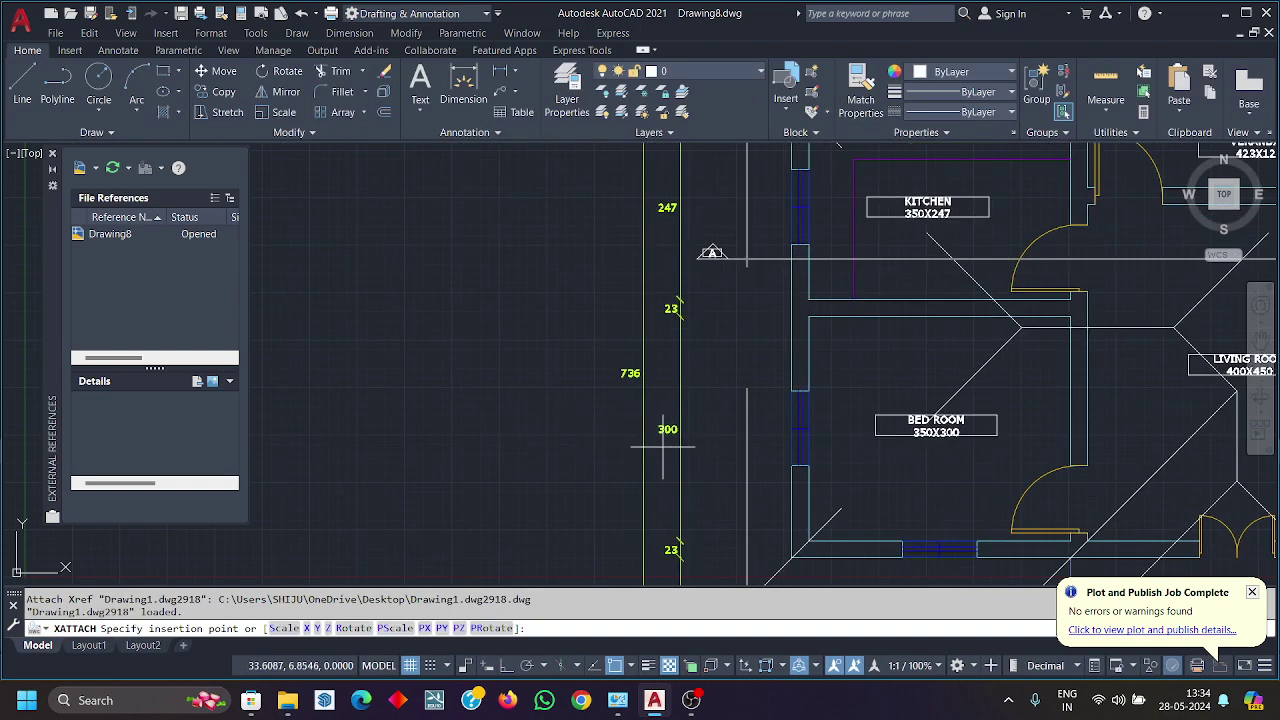
scroll(680, 400, down, 5)
click(581, 407)
scroll(859, 435, down, 2)
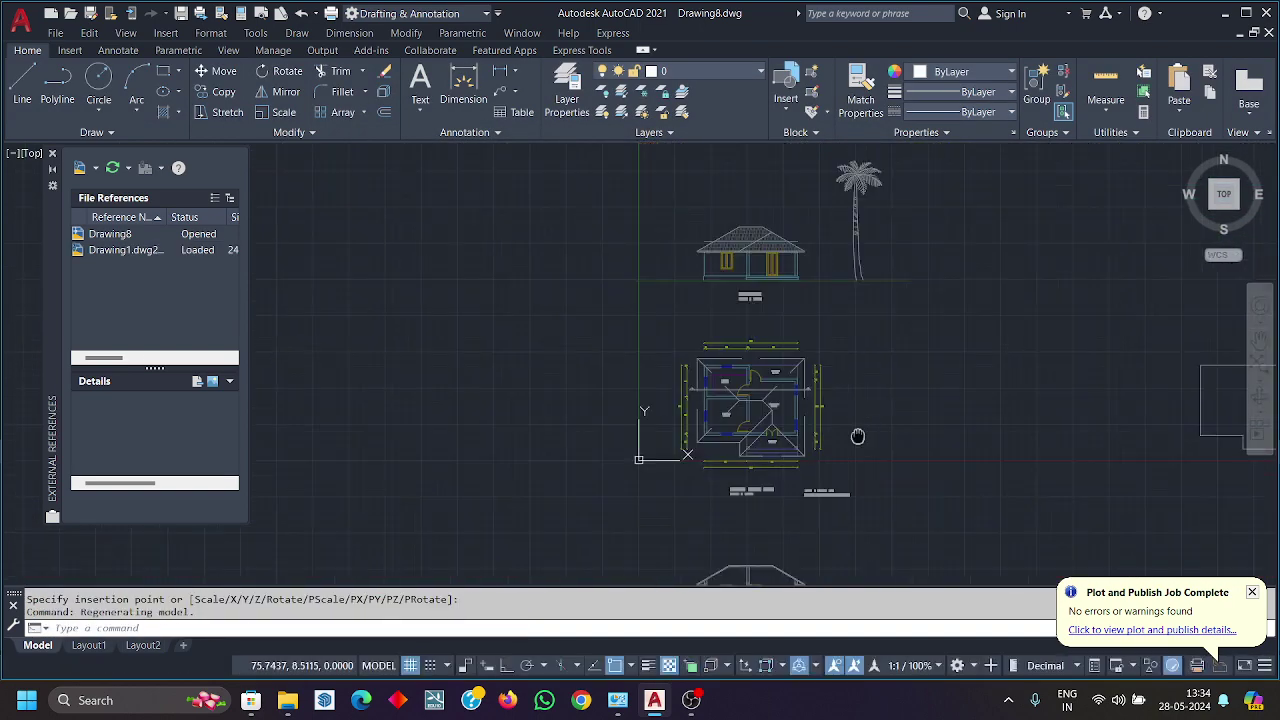
middle_drag(857, 435, 684, 335)
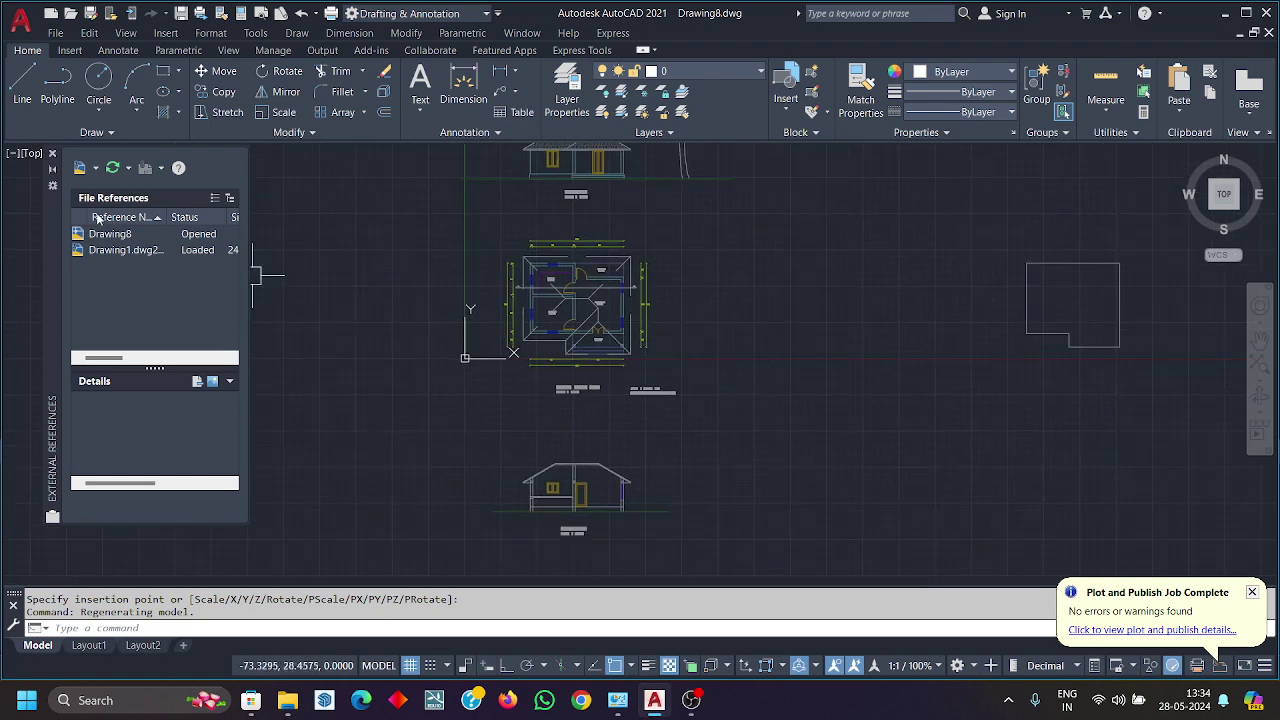
Step: Attach TEST 2.dwg with the Overlay reference type, placing its shapes over the bedroom and living room of the ground floor plan
click(79, 166)
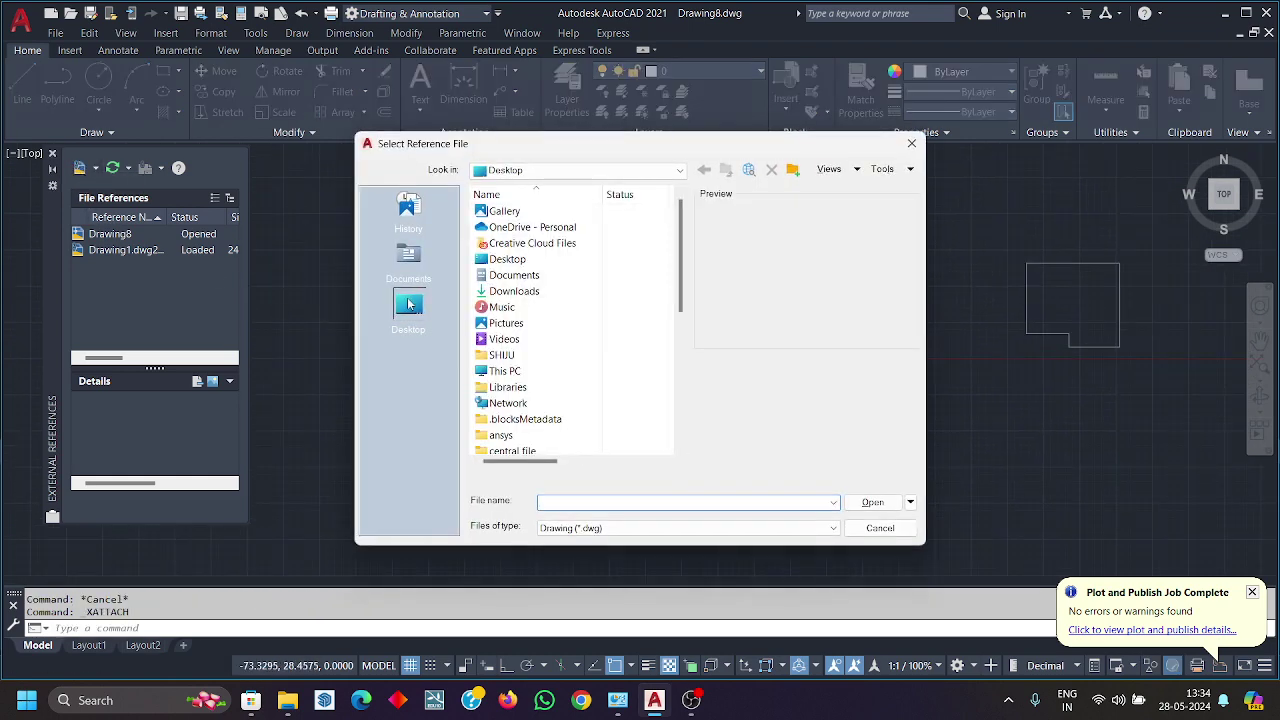
scroll(543, 400, down, 10)
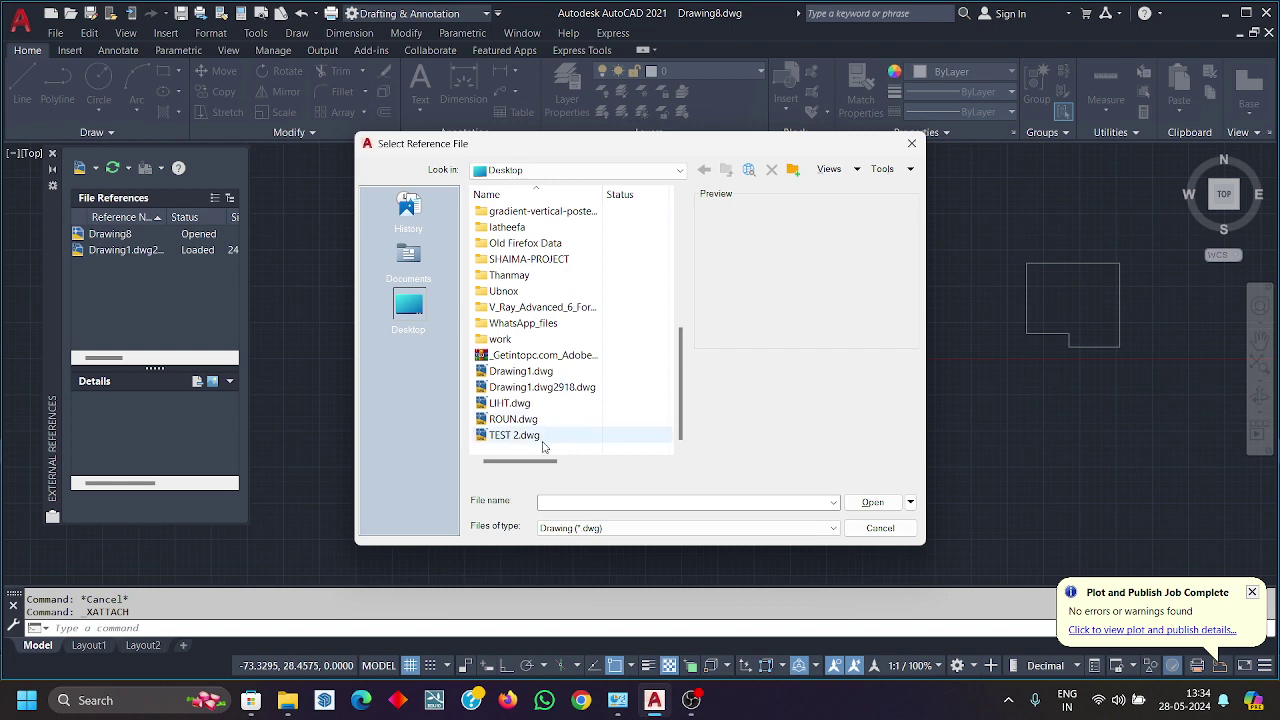
click(520, 435)
click(872, 503)
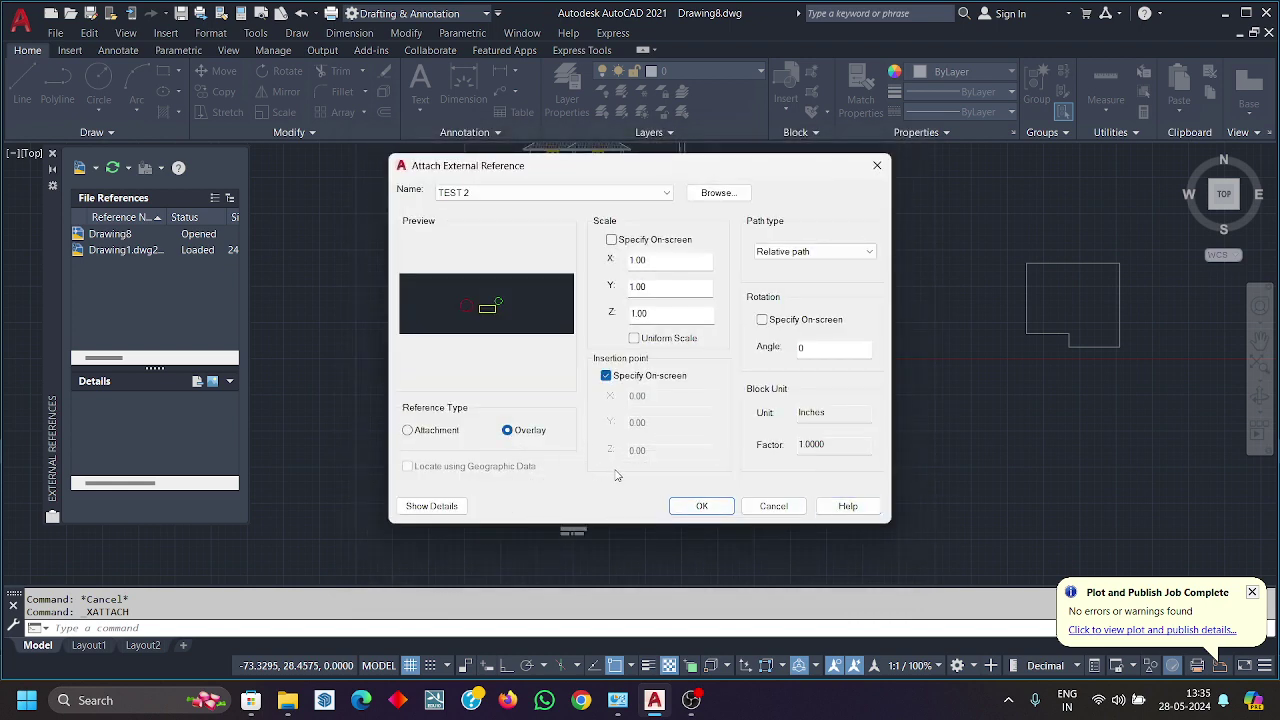
click(701, 507)
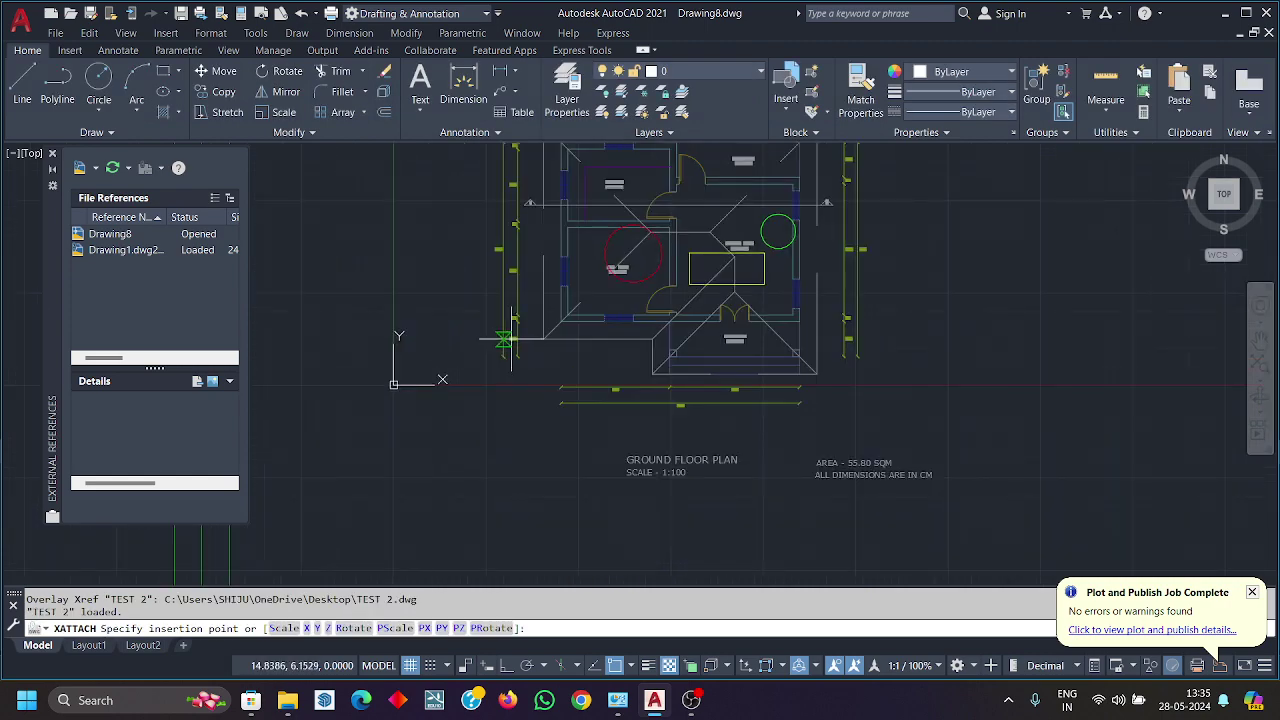
scroll(500, 377, up, 3)
scroll(506, 451, down, 2)
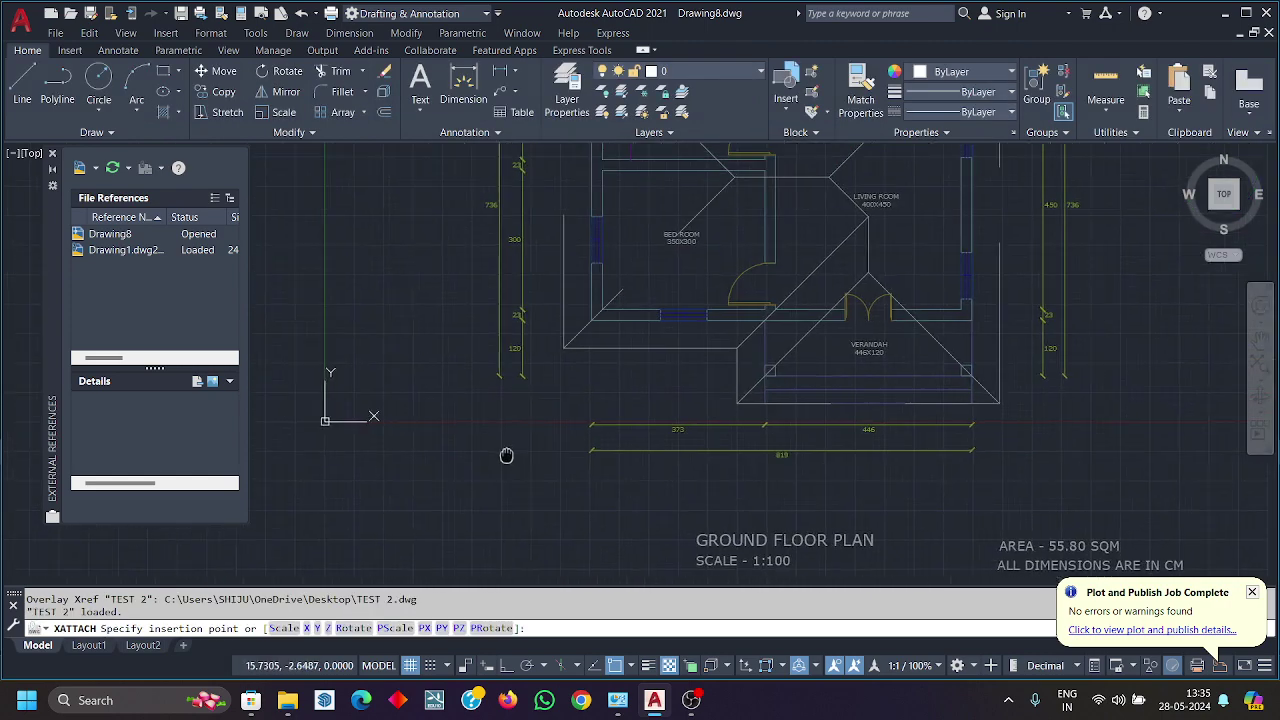
scroll(319, 435, up, 2)
click(256, 421)
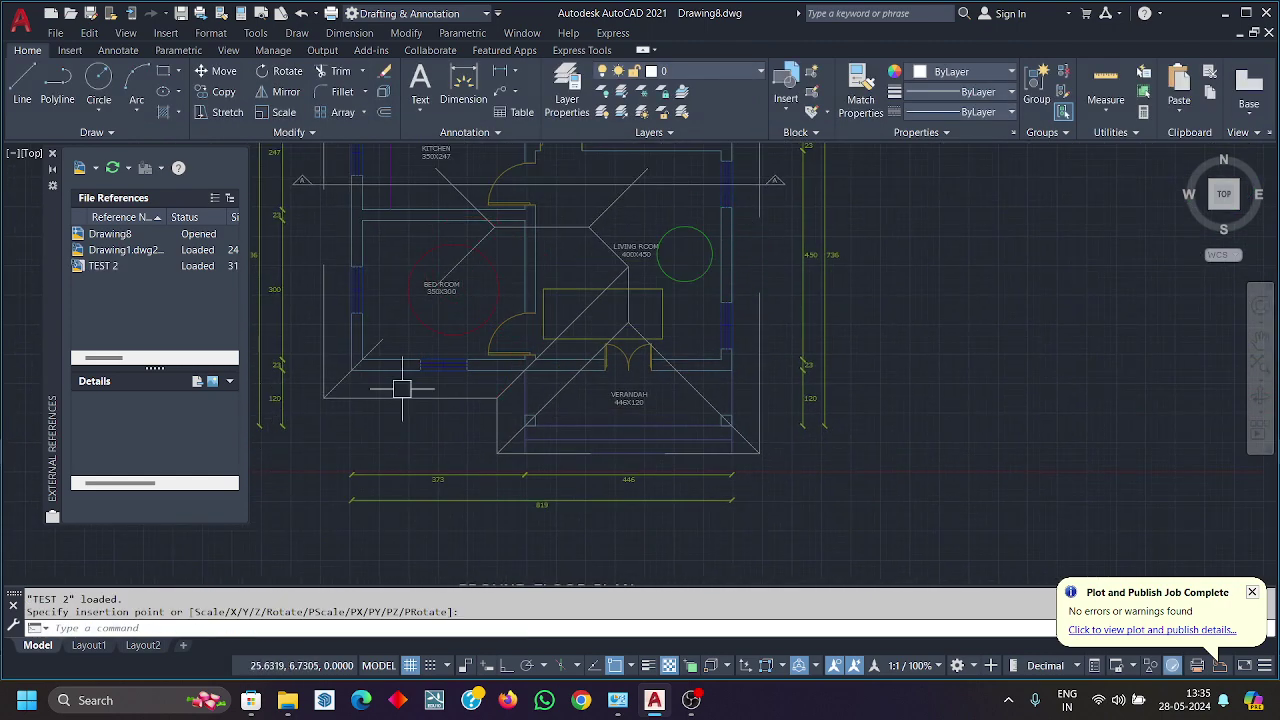
Step: Review the layer list for the layers belonging to the Drawing1.dwg2918 and TEST 2 references
scroll(625, 400, down, 2)
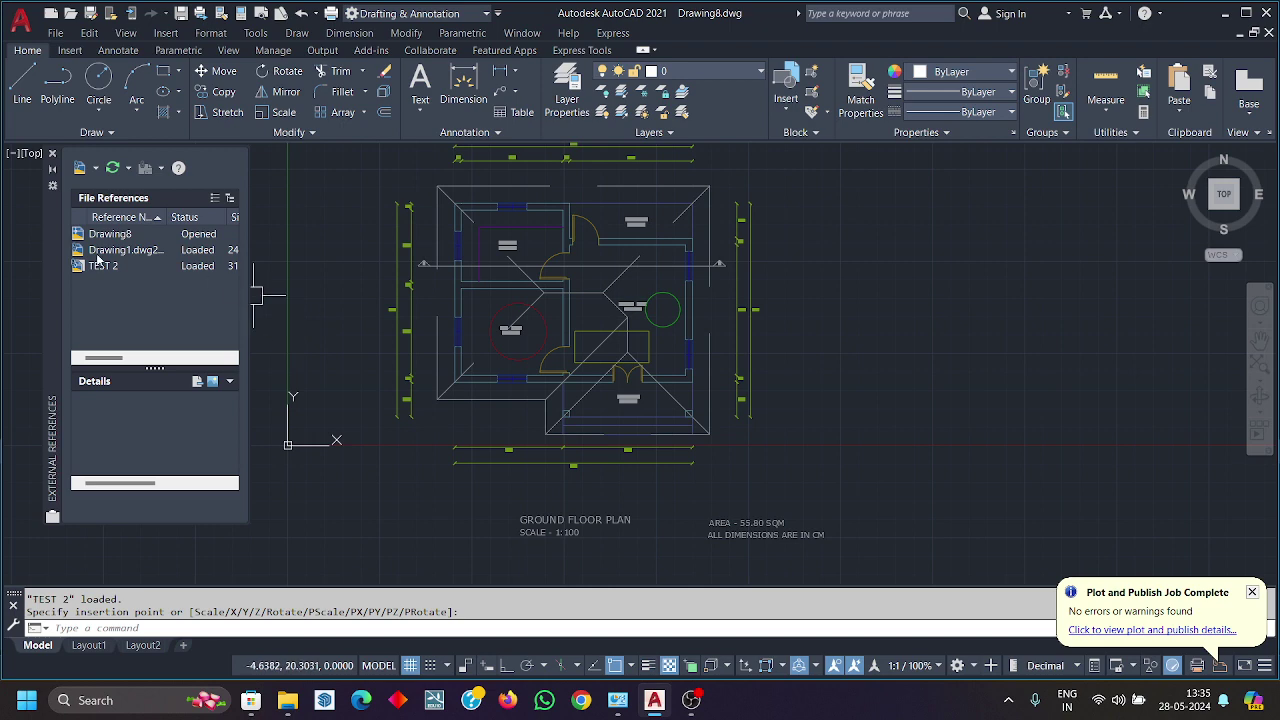
click(742, 75)
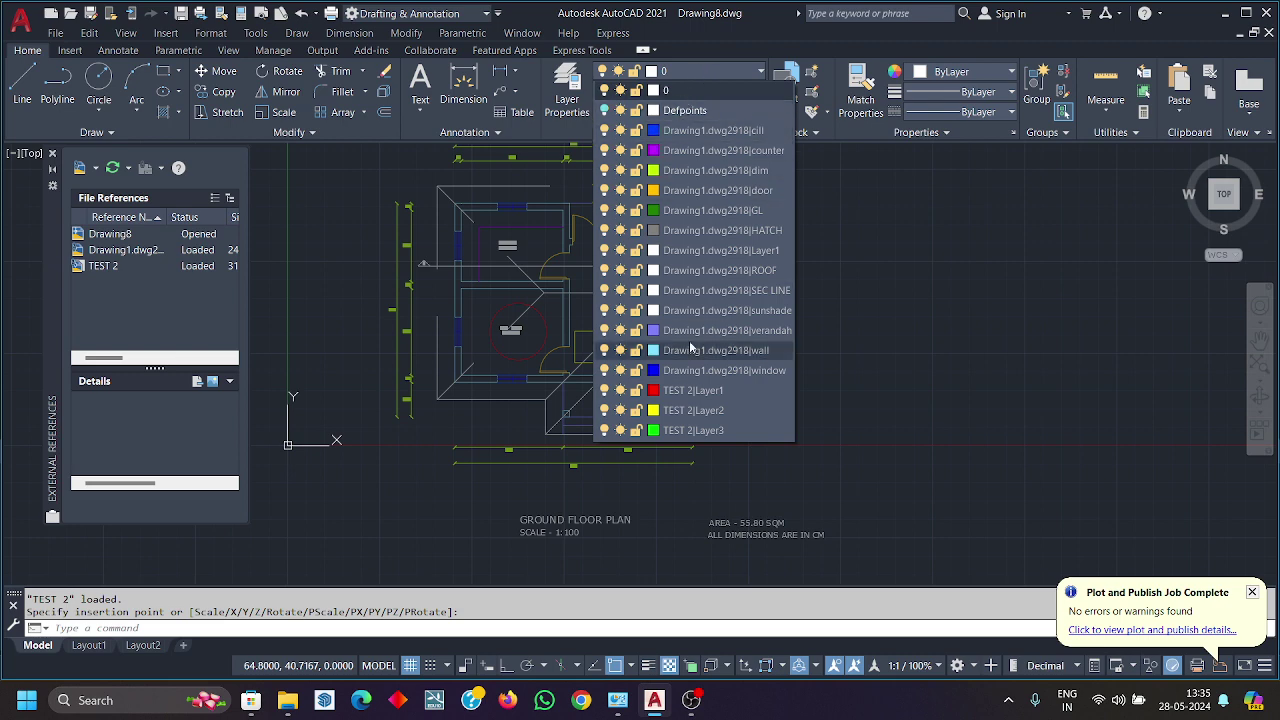
click(744, 74)
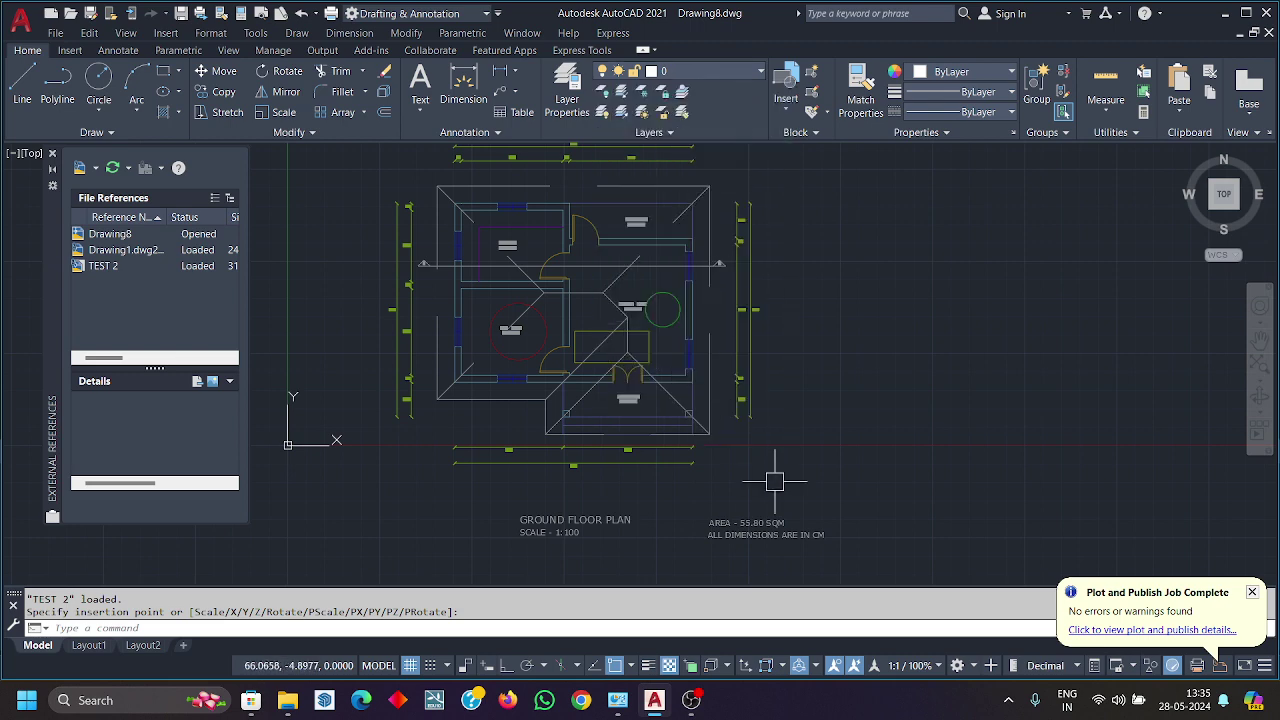
Step: Save the drawing to the Desktop as ABC and dismiss the web and mobile notice
click(20, 18)
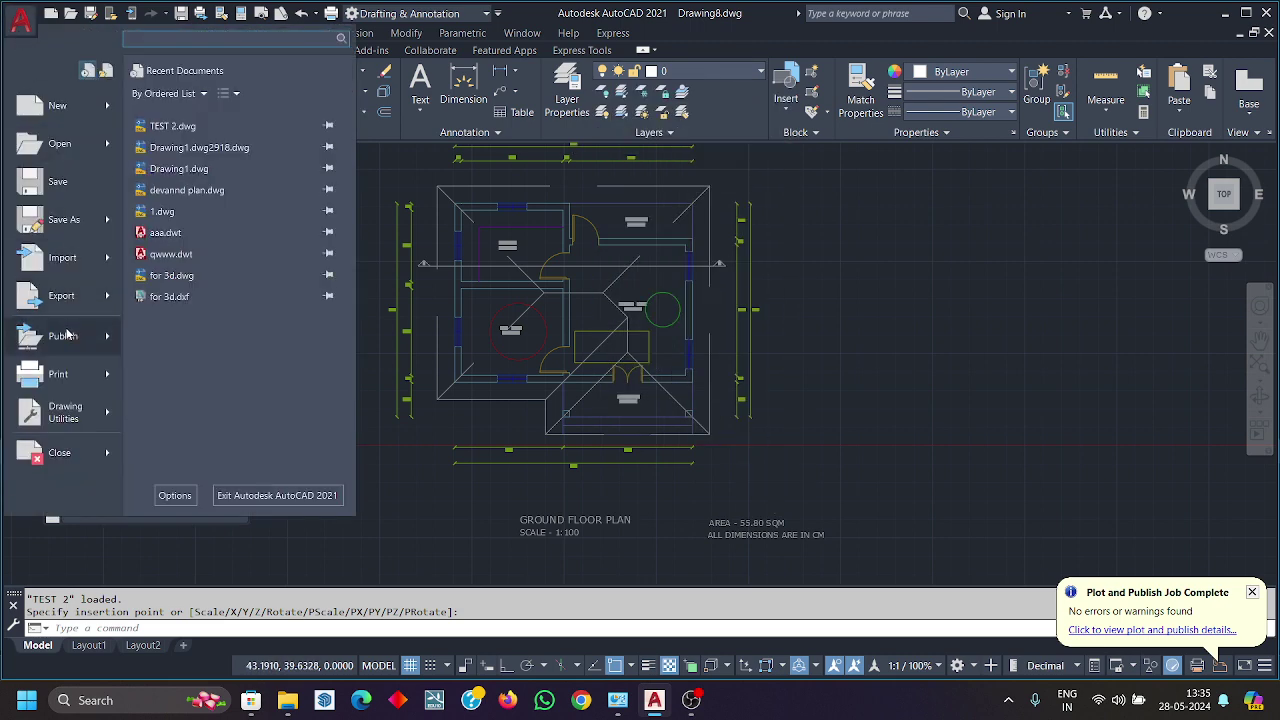
click(69, 230)
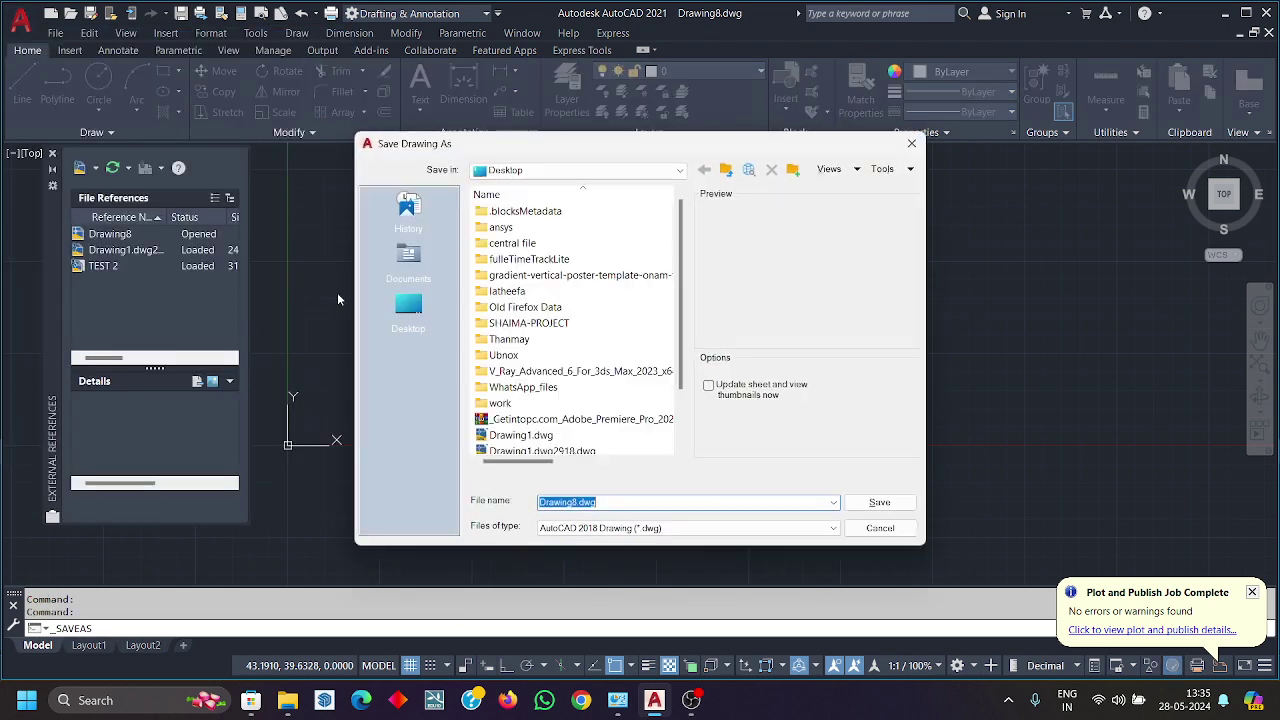
click(407, 312)
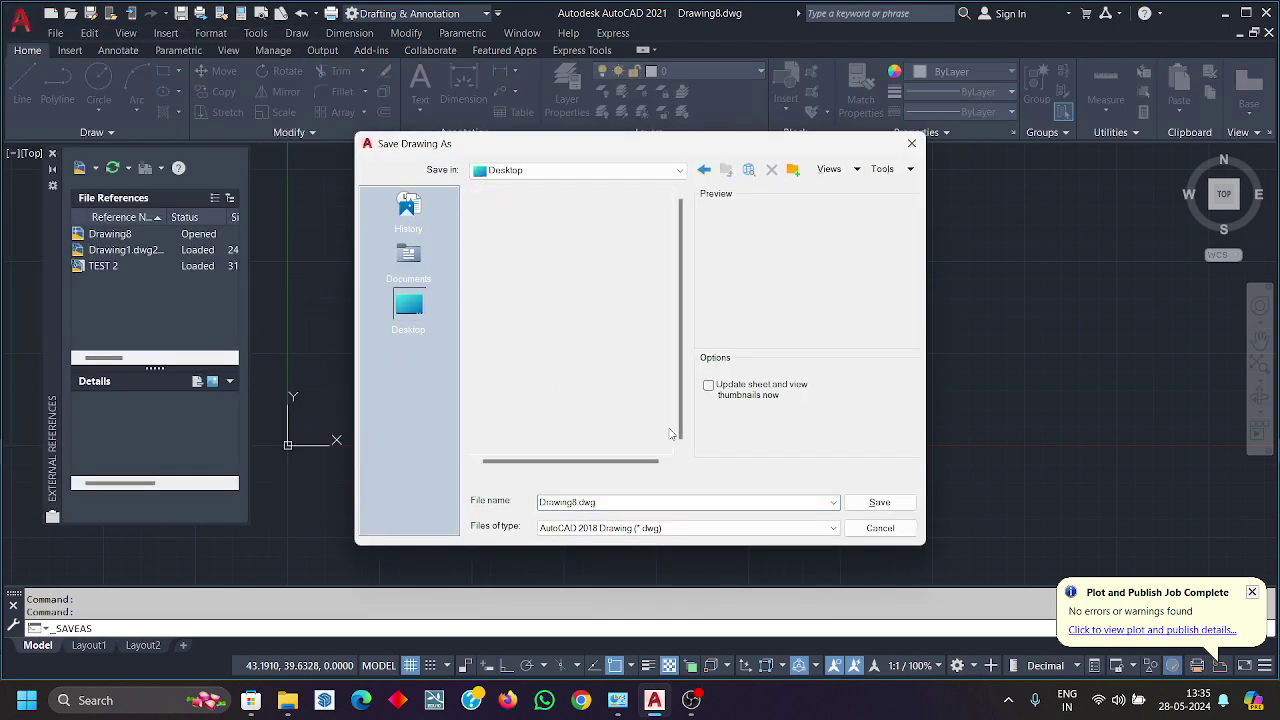
text(ABC)
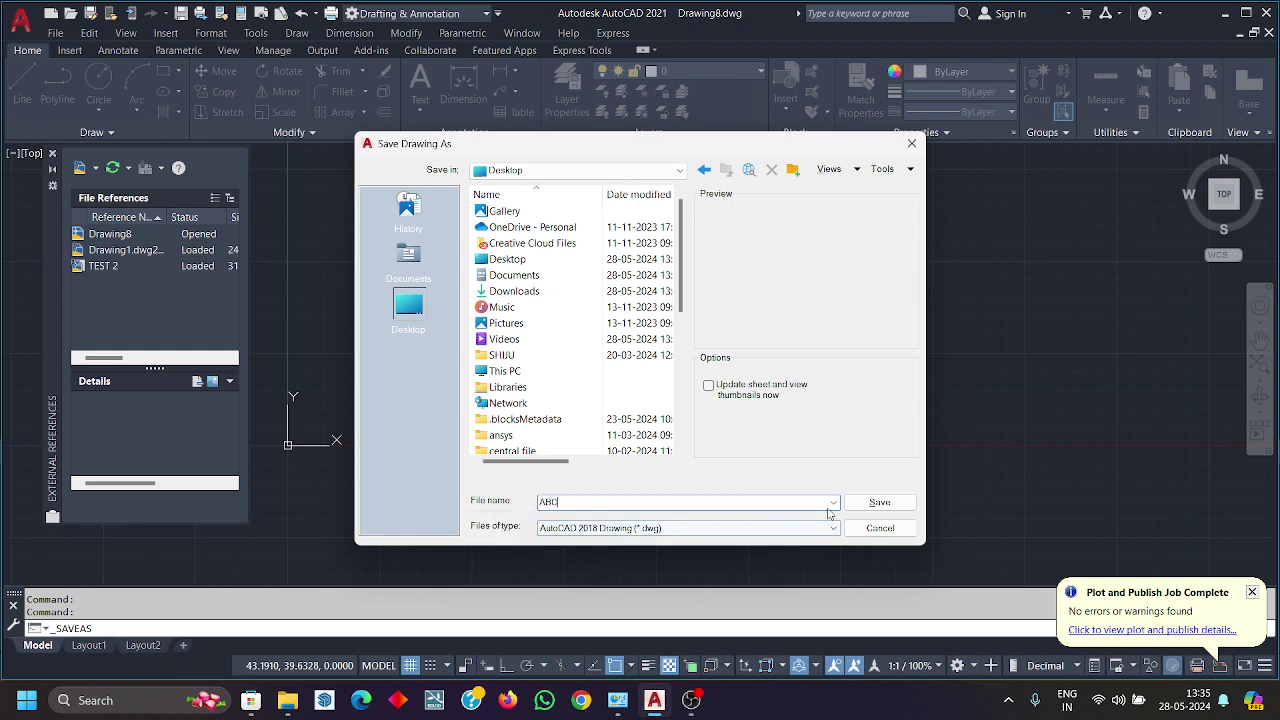
click(870, 504)
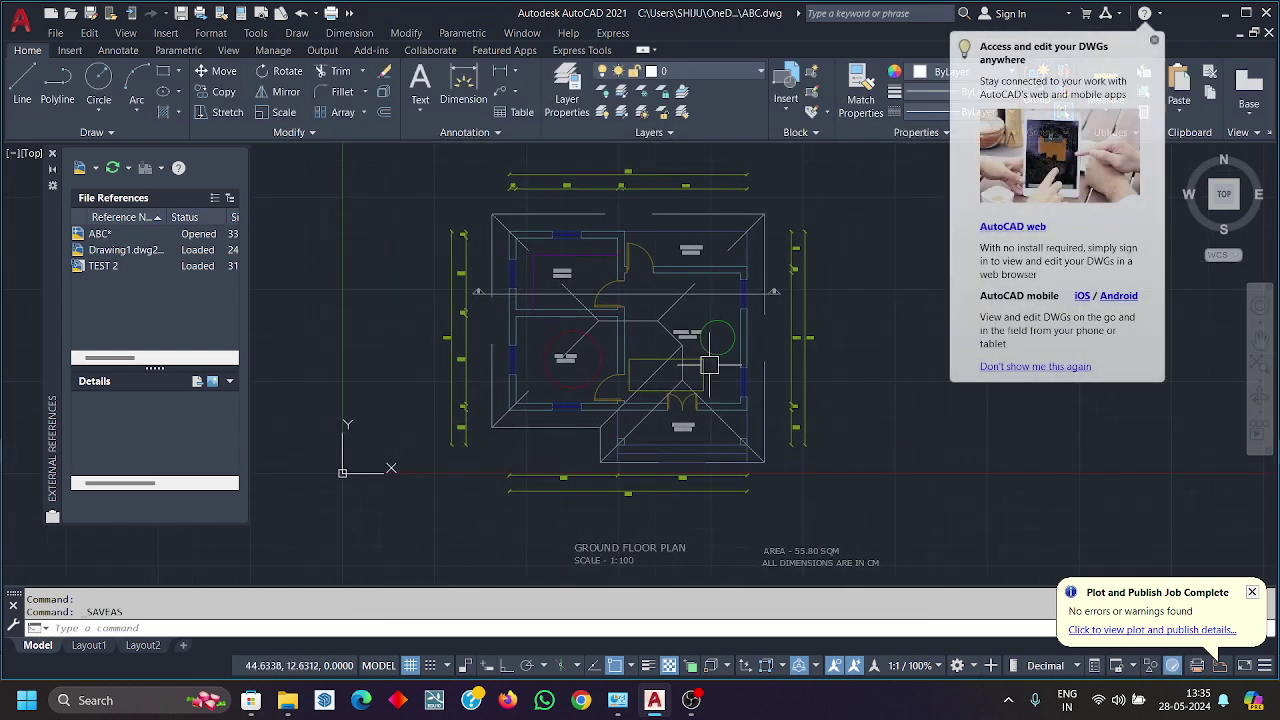
click(1154, 40)
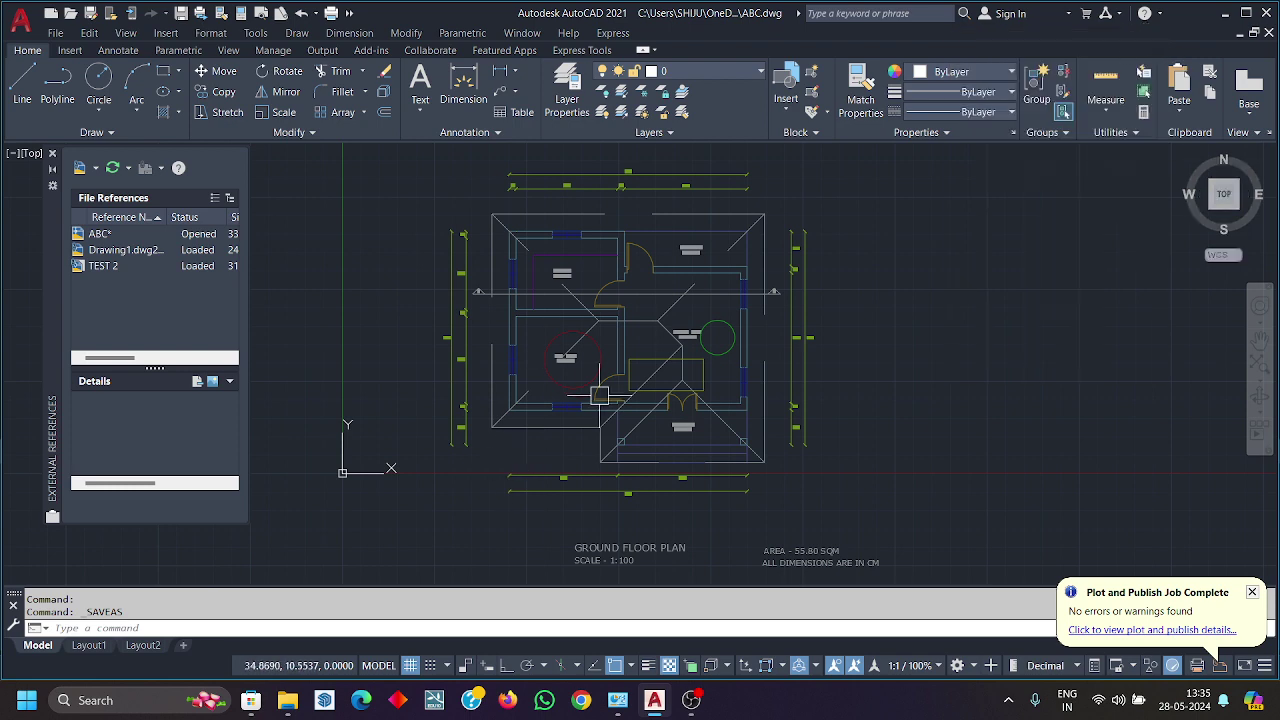
Step: Close the ABC drawing without saving further changes and start a new blank drawing
scroll(585, 385, up, 2)
scroll(625, 415, up, 4)
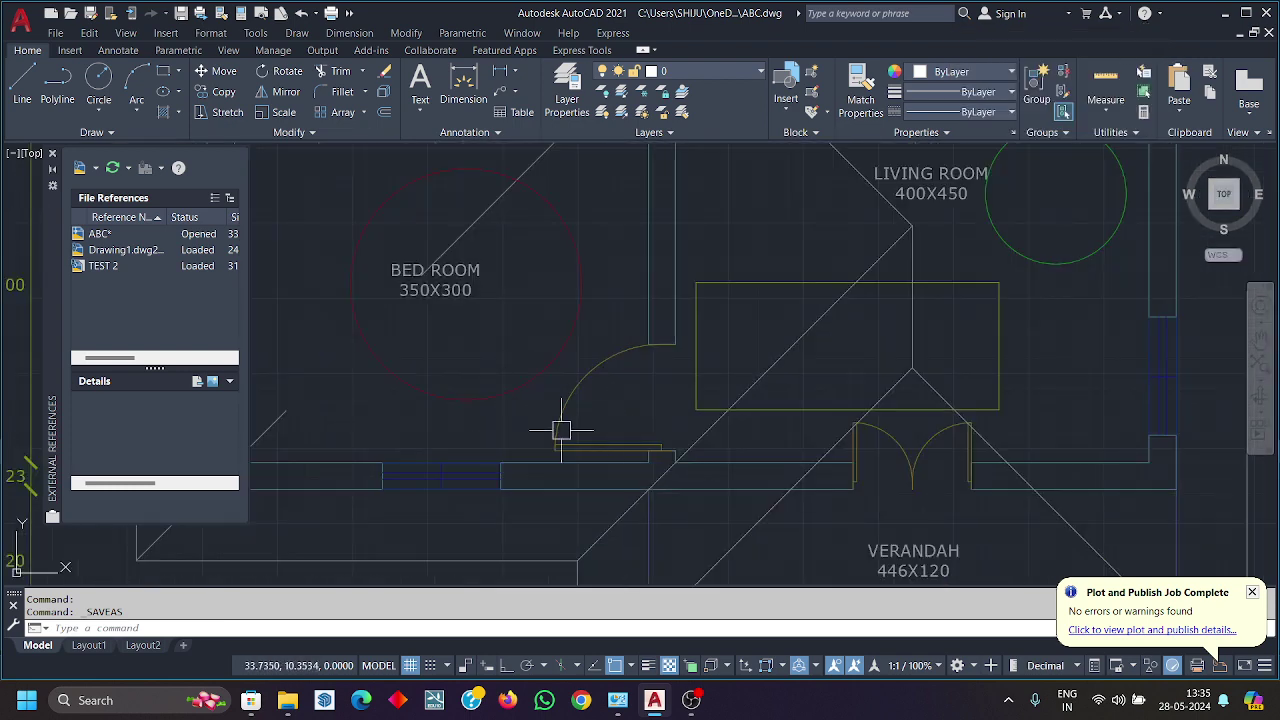
scroll(565, 428, down, 4)
click(27, 26)
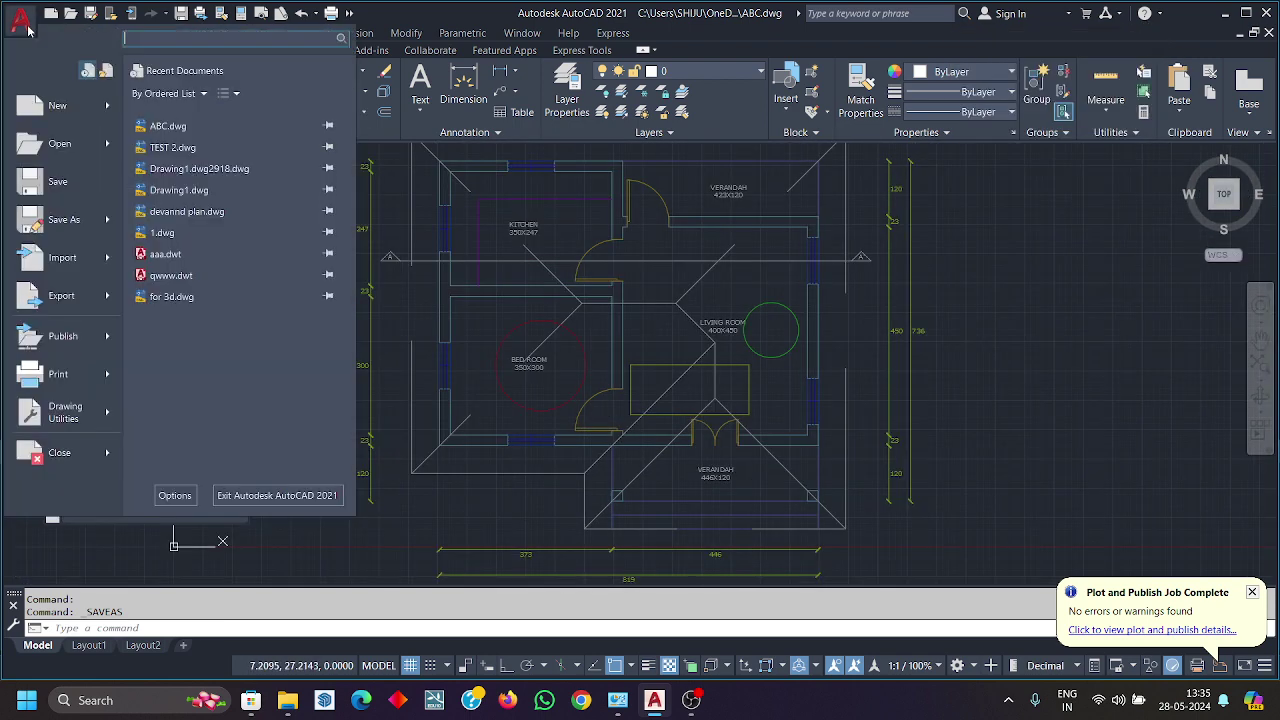
click(82, 453)
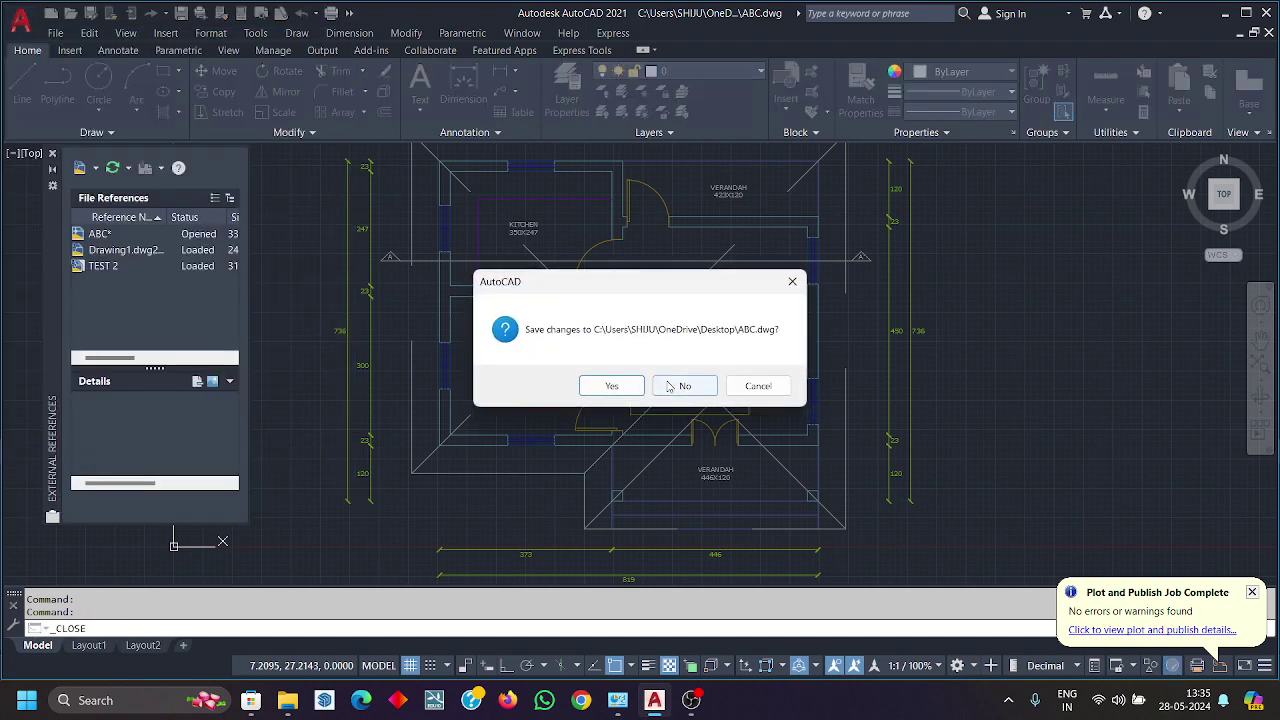
click(684, 386)
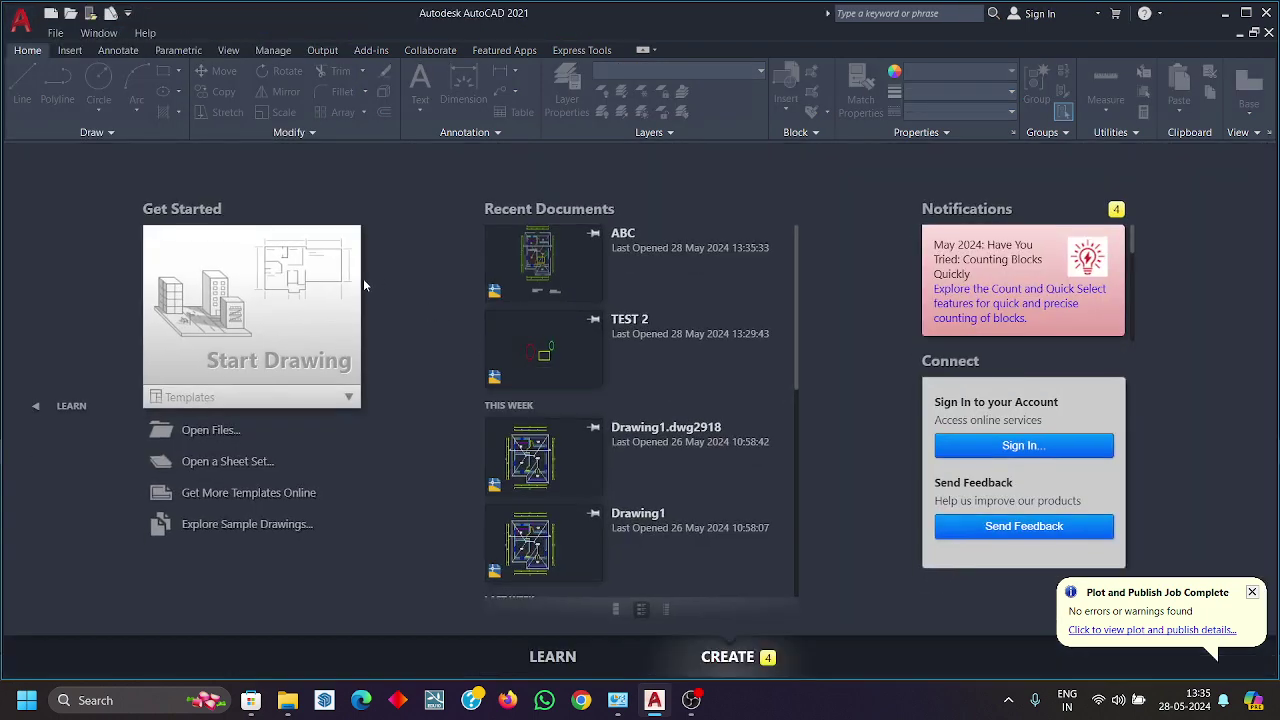
click(340, 292)
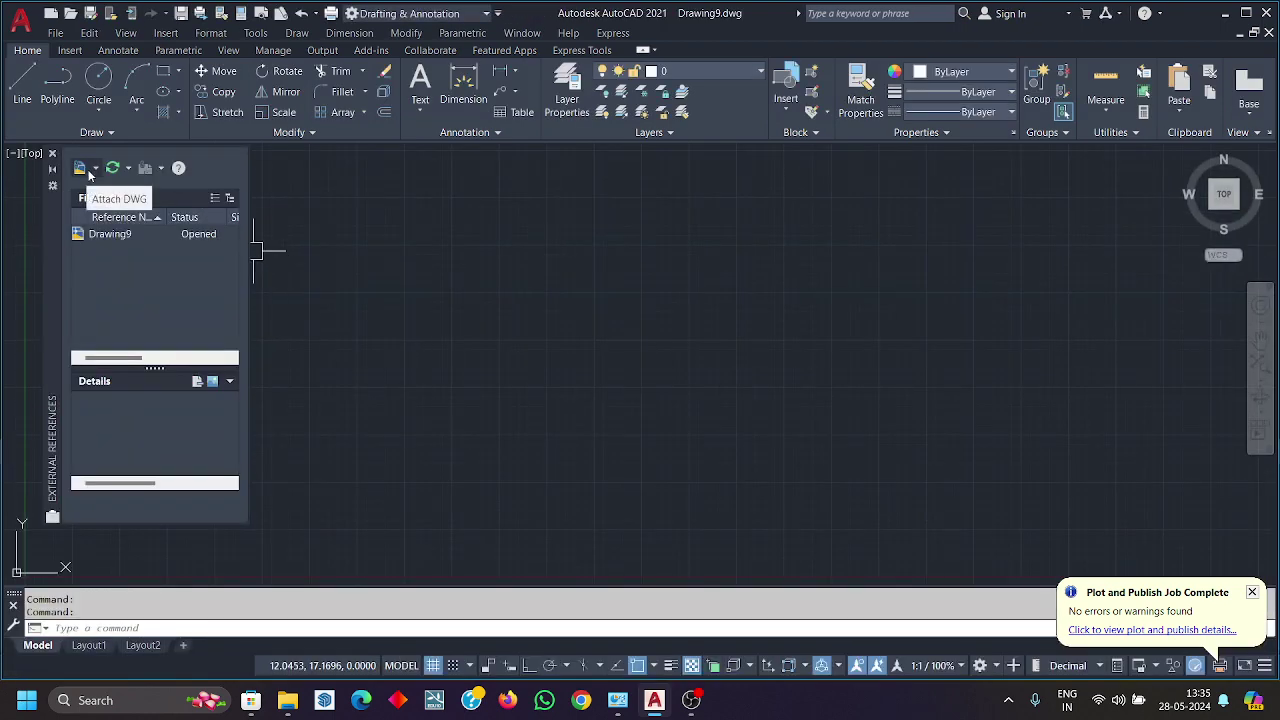
Step: Attach ABC.dwg from the Desktop with the Attachment reference type, placing it in model space of the blank drawing
click(86, 171)
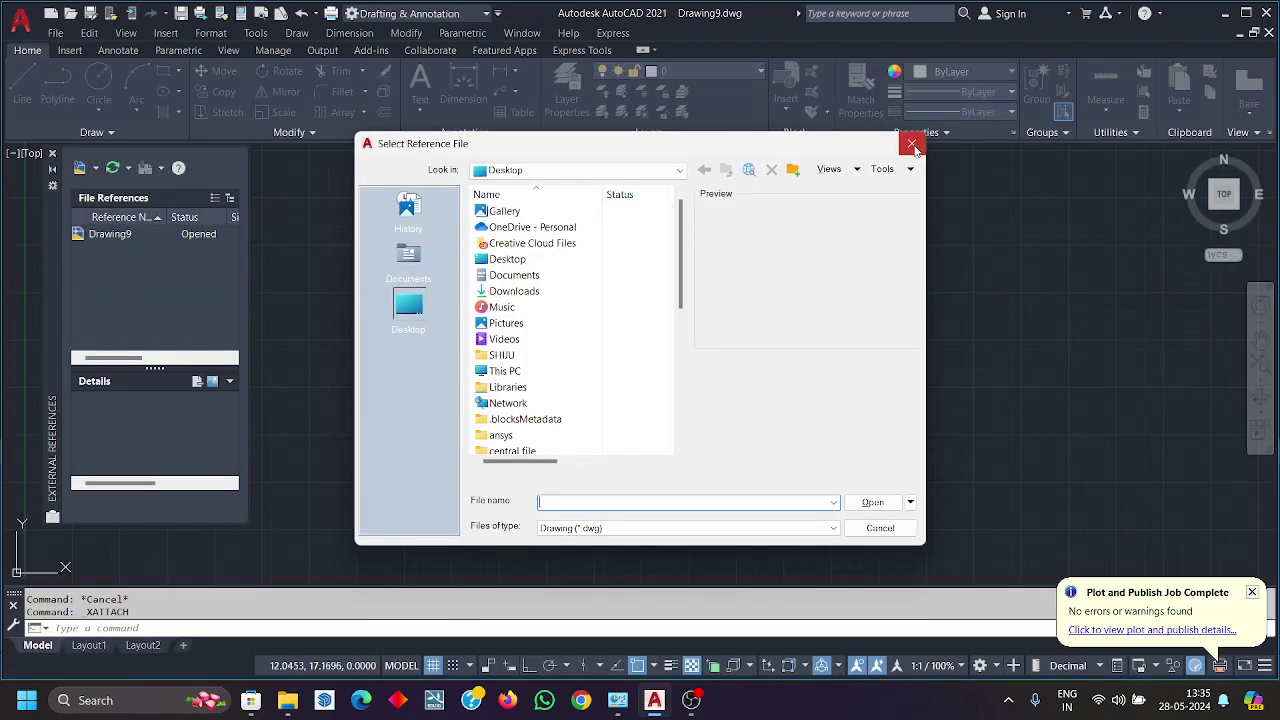
click(912, 145)
click(79, 170)
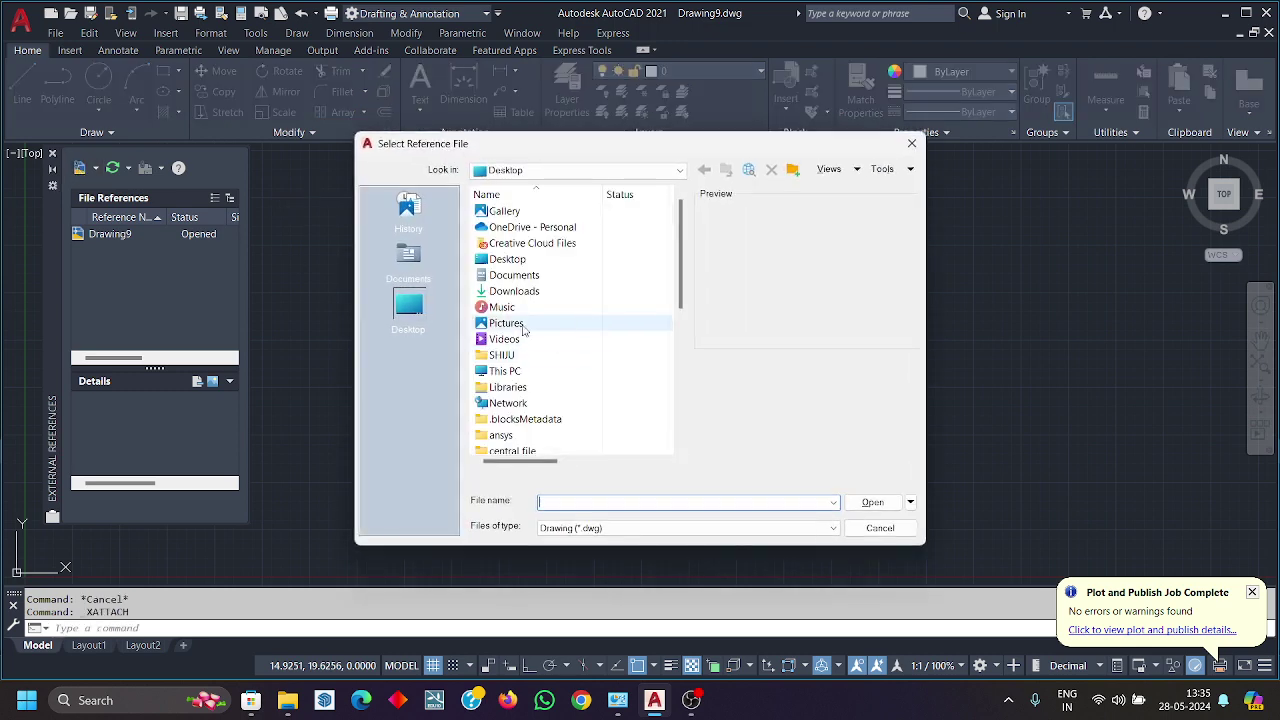
scroll(625, 379, down, 4)
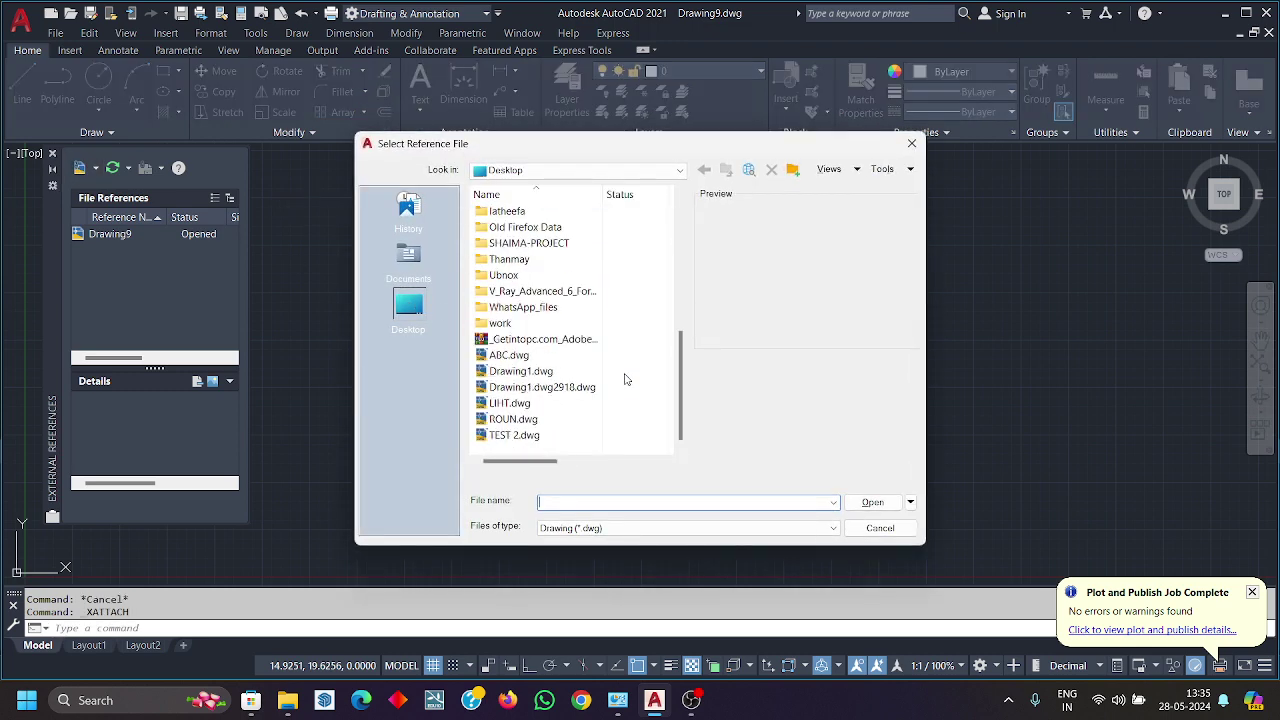
click(580, 354)
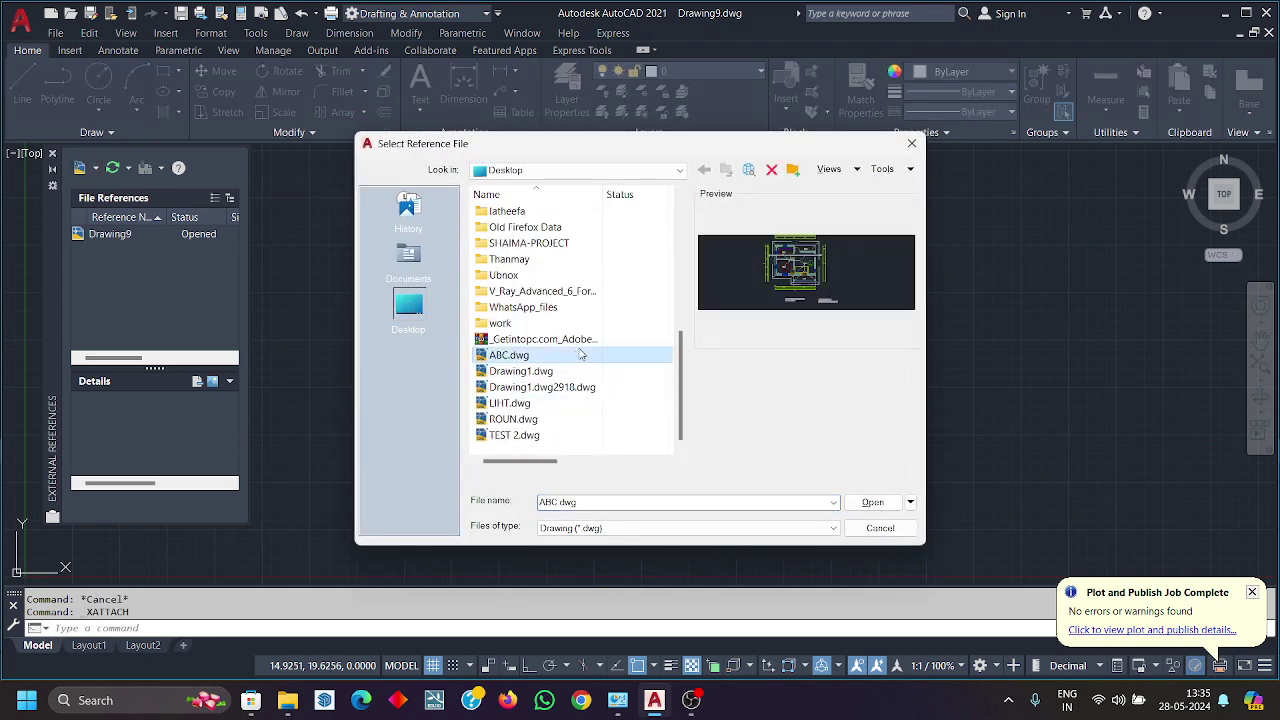
click(872, 503)
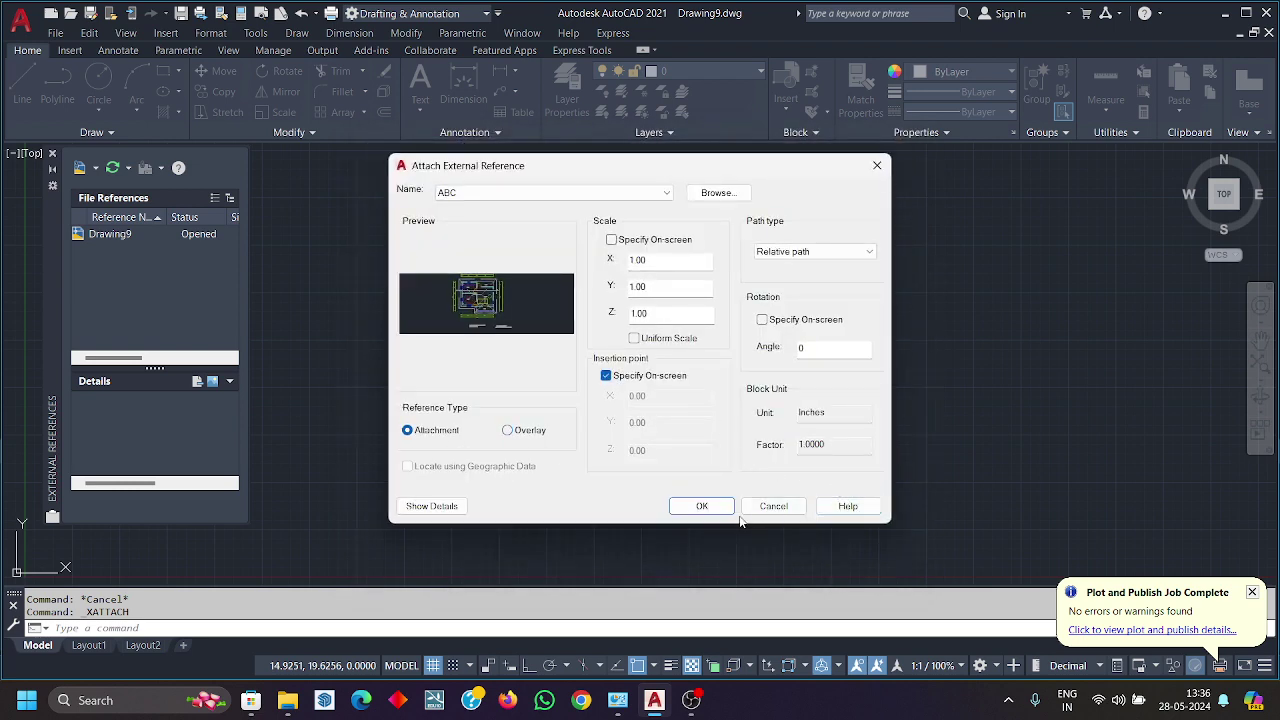
click(702, 506)
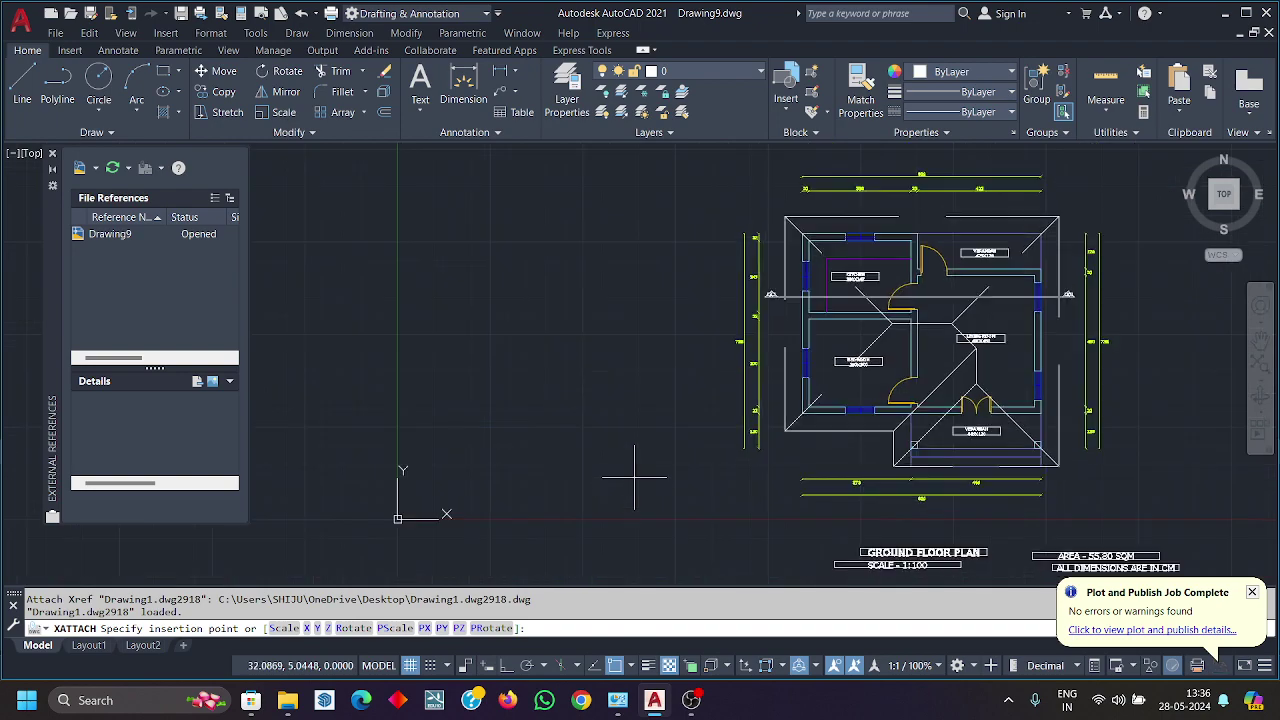
middle_drag(847, 438, 585, 407)
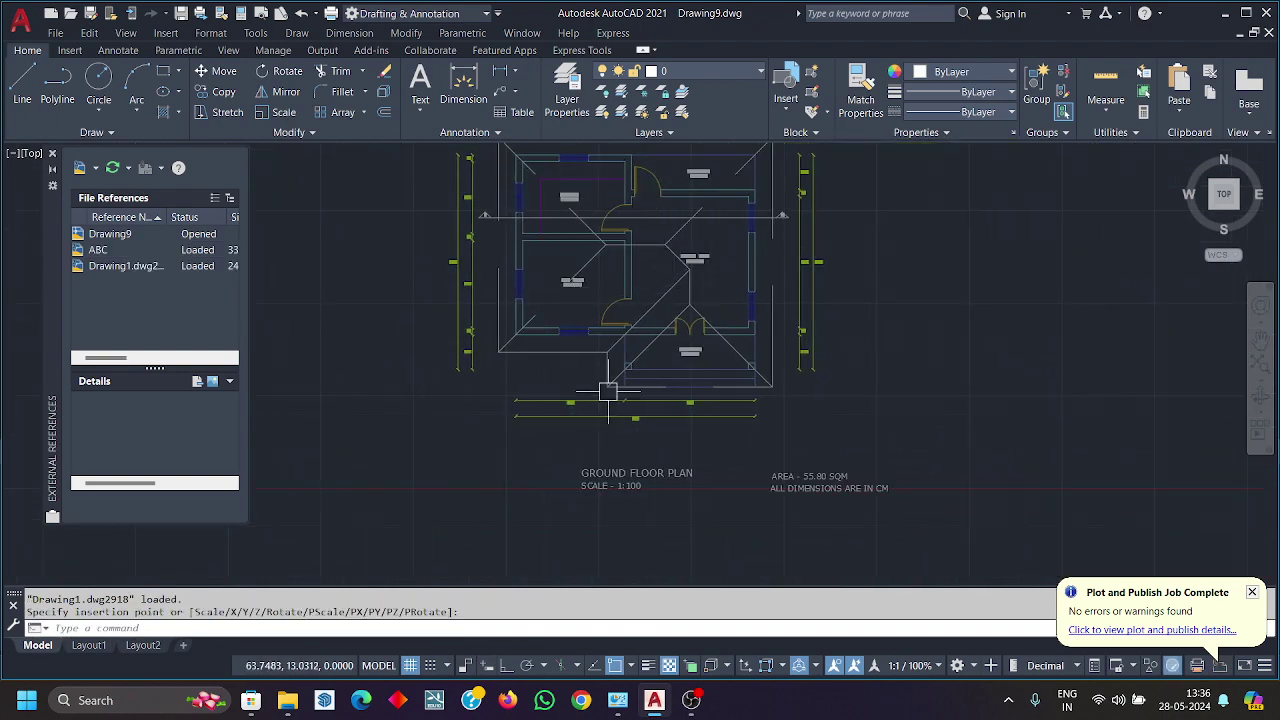
middle_drag(609, 380, 629, 482)
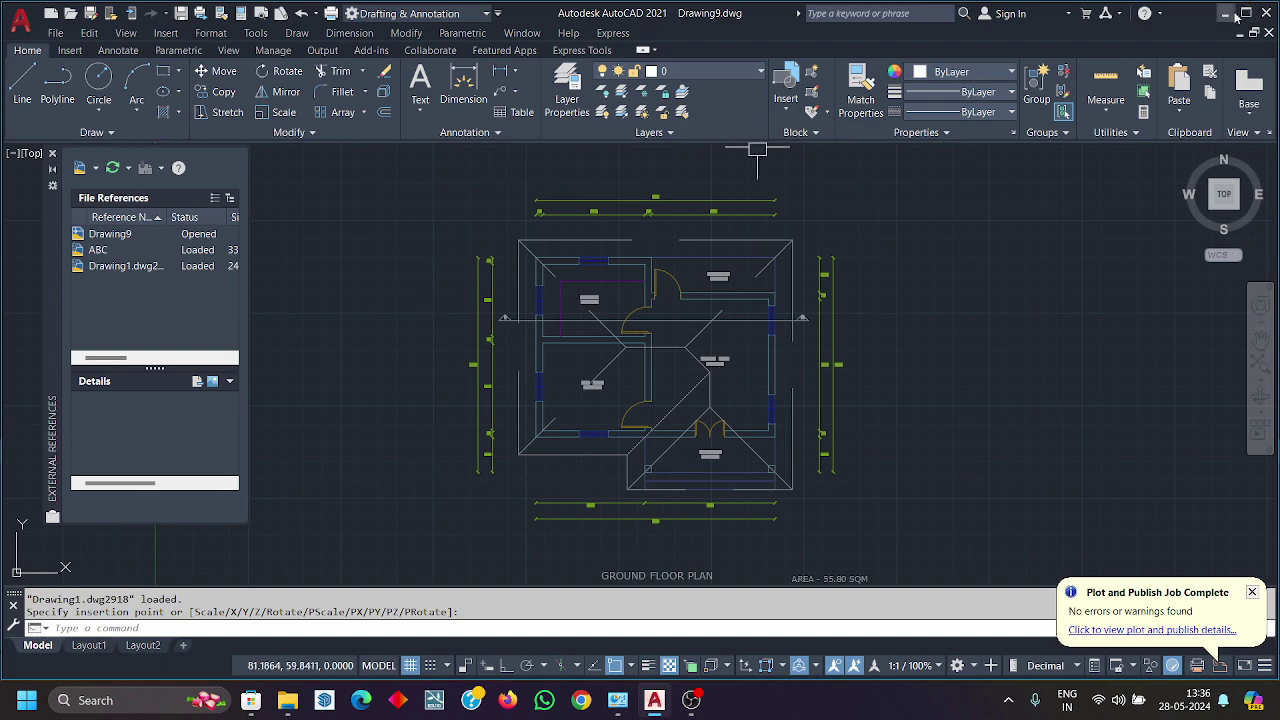
click(1226, 13)
click(1191, 13)
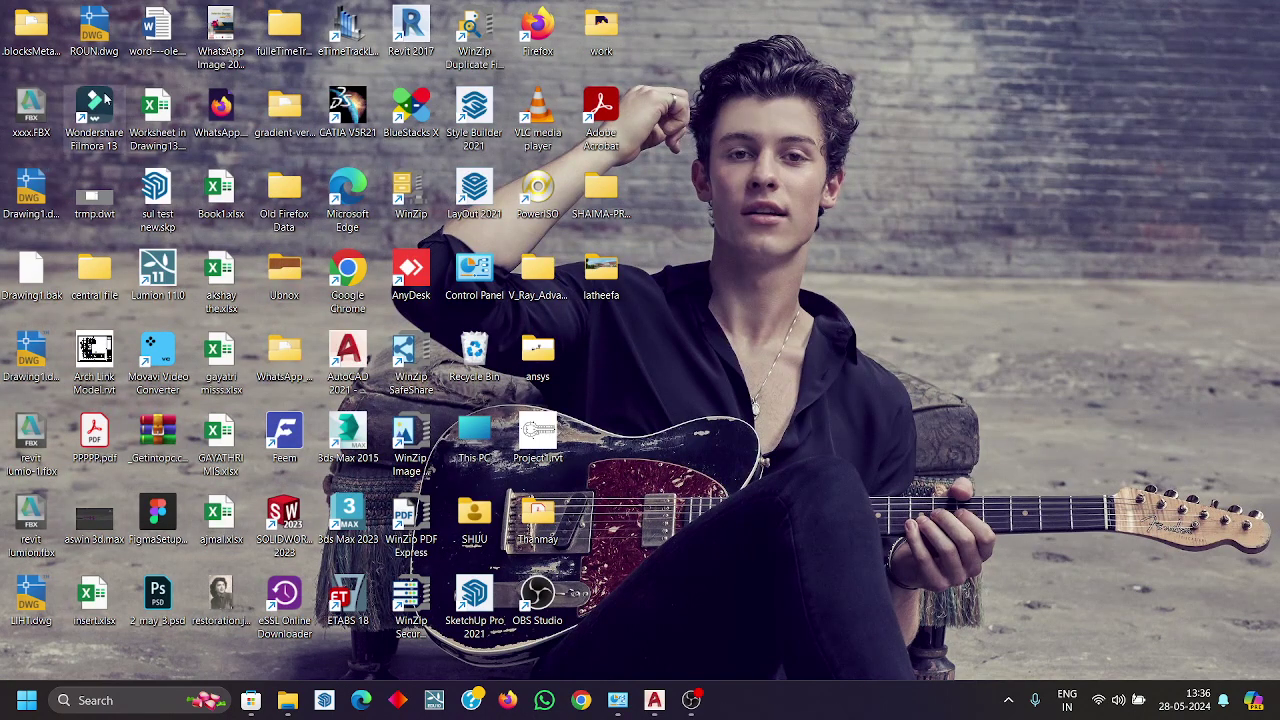
click(699, 711)
click(664, 705)
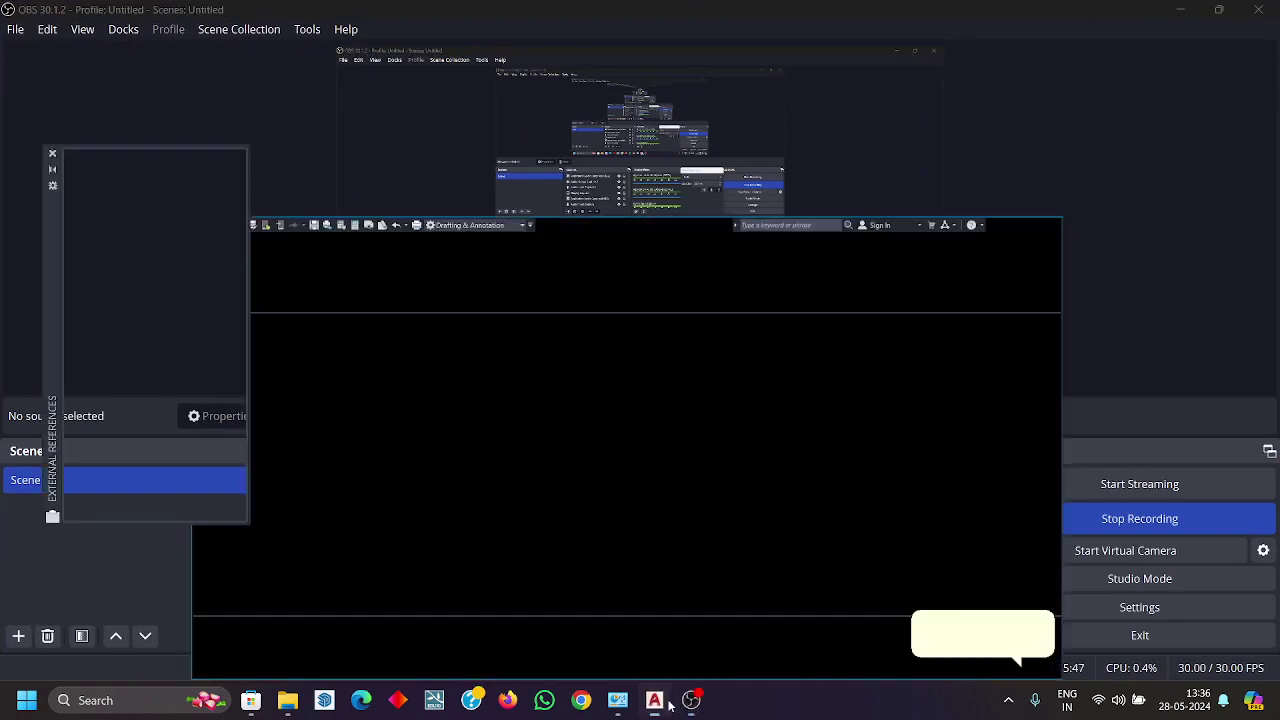
Step: Examine the attached ABC reference and the file references list to see which of its nested references come through
scroll(741, 446, down, 2)
scroll(741, 446, down, 3)
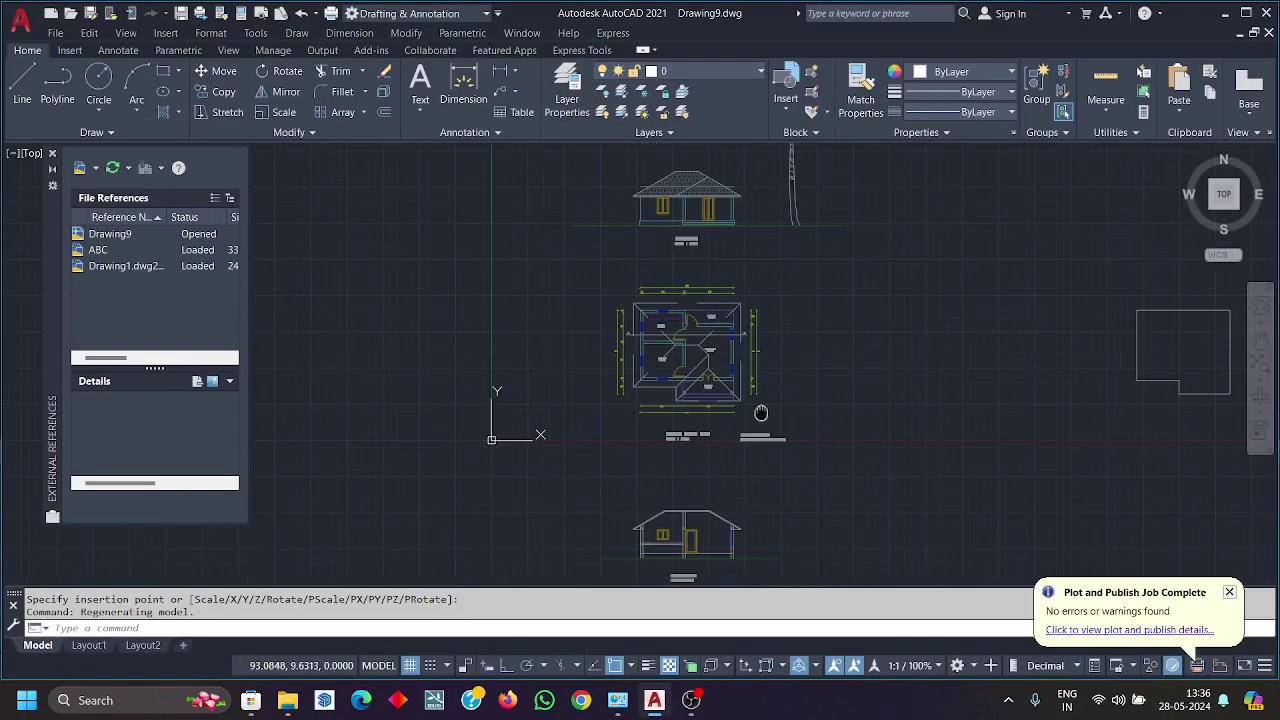
click(192, 252)
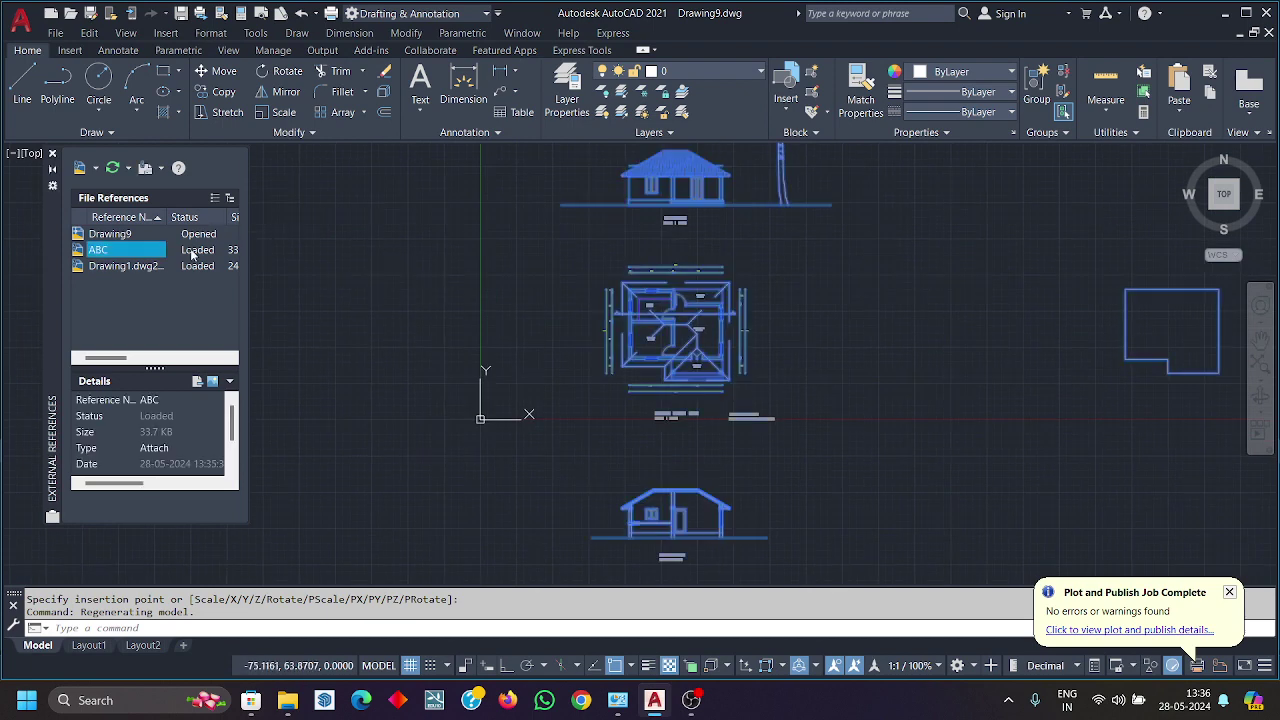
scroll(635, 416, down, 3)
scroll(635, 416, up, 2)
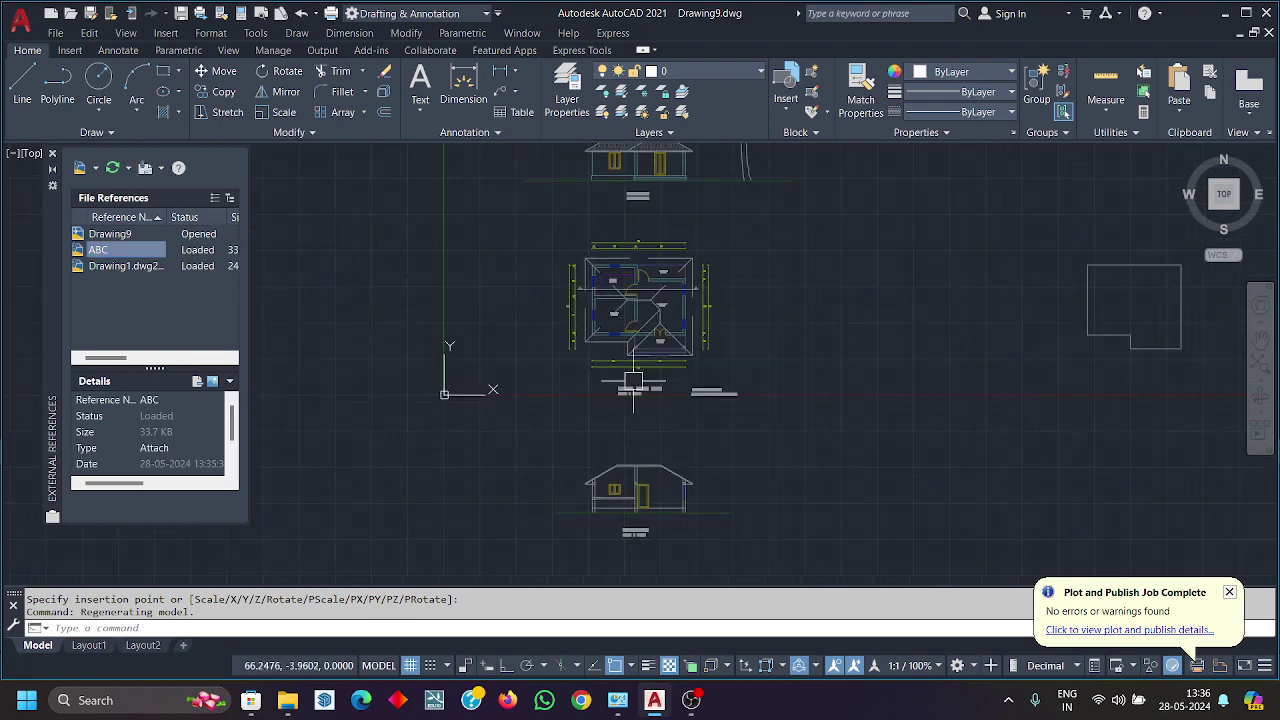
scroll(414, 414, up, 2)
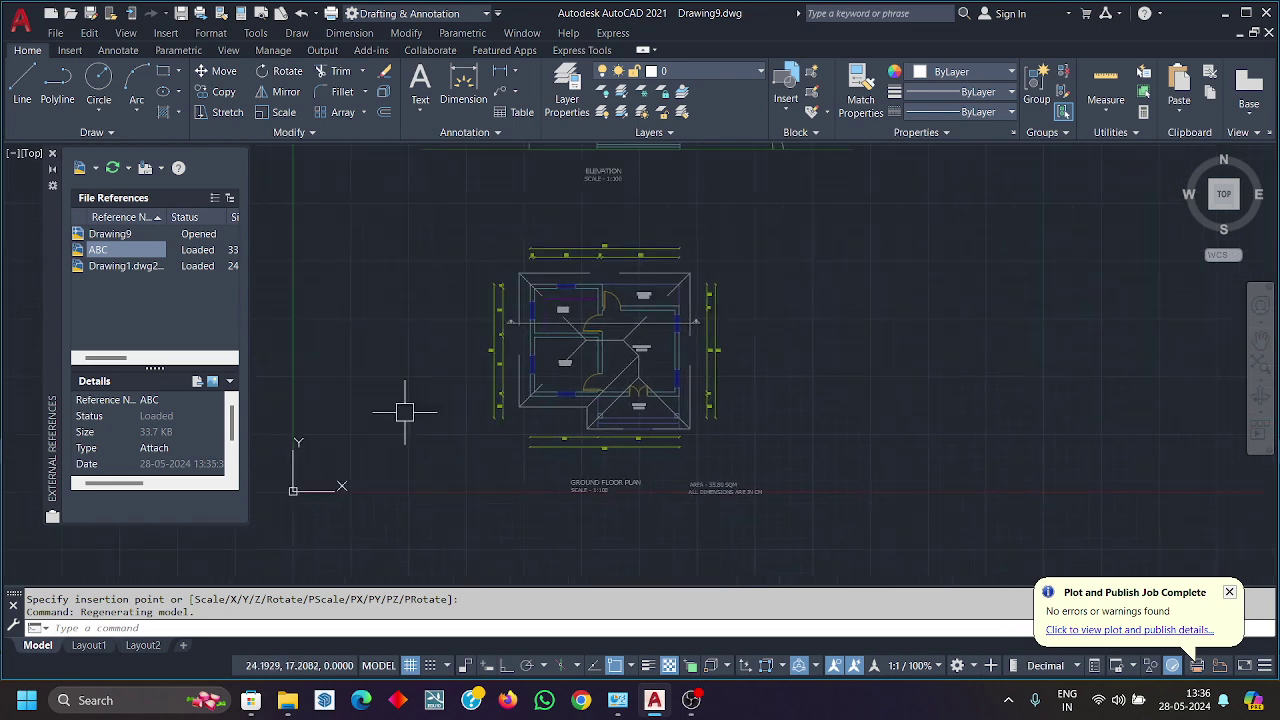
scroll(414, 414, down, 3)
scroll(481, 433, up, 1)
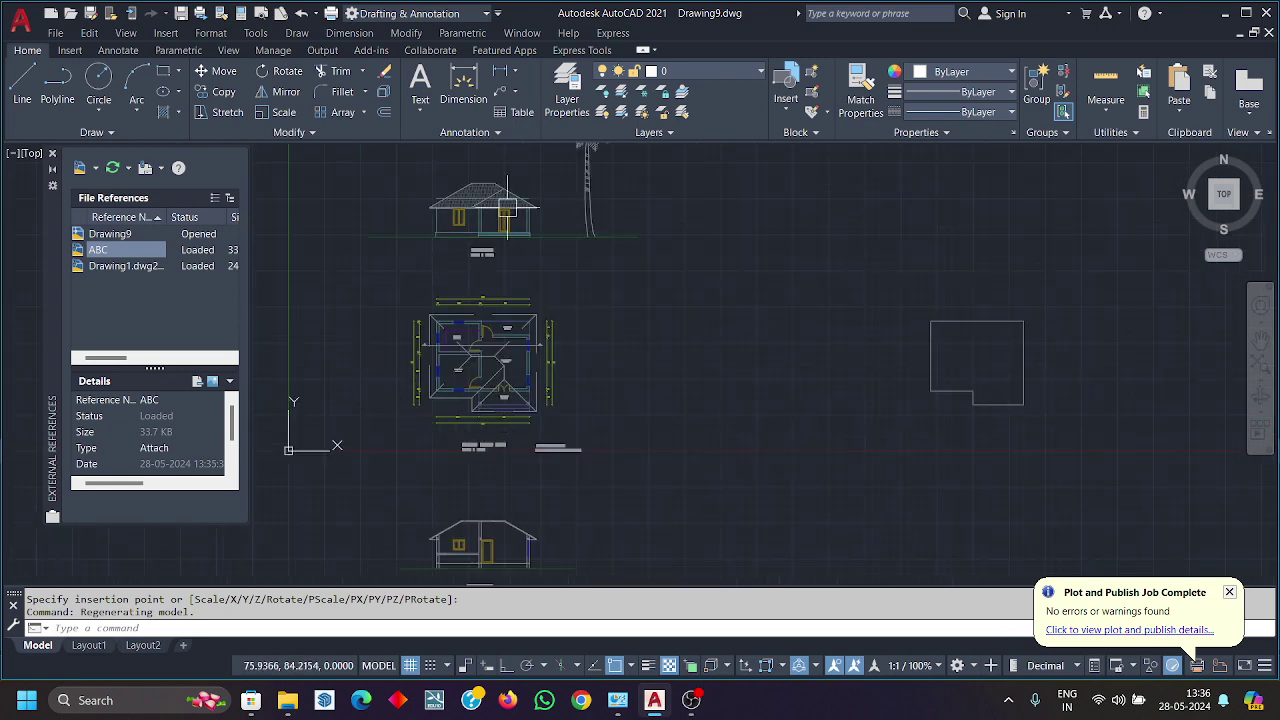
scroll(466, 385, up, 3)
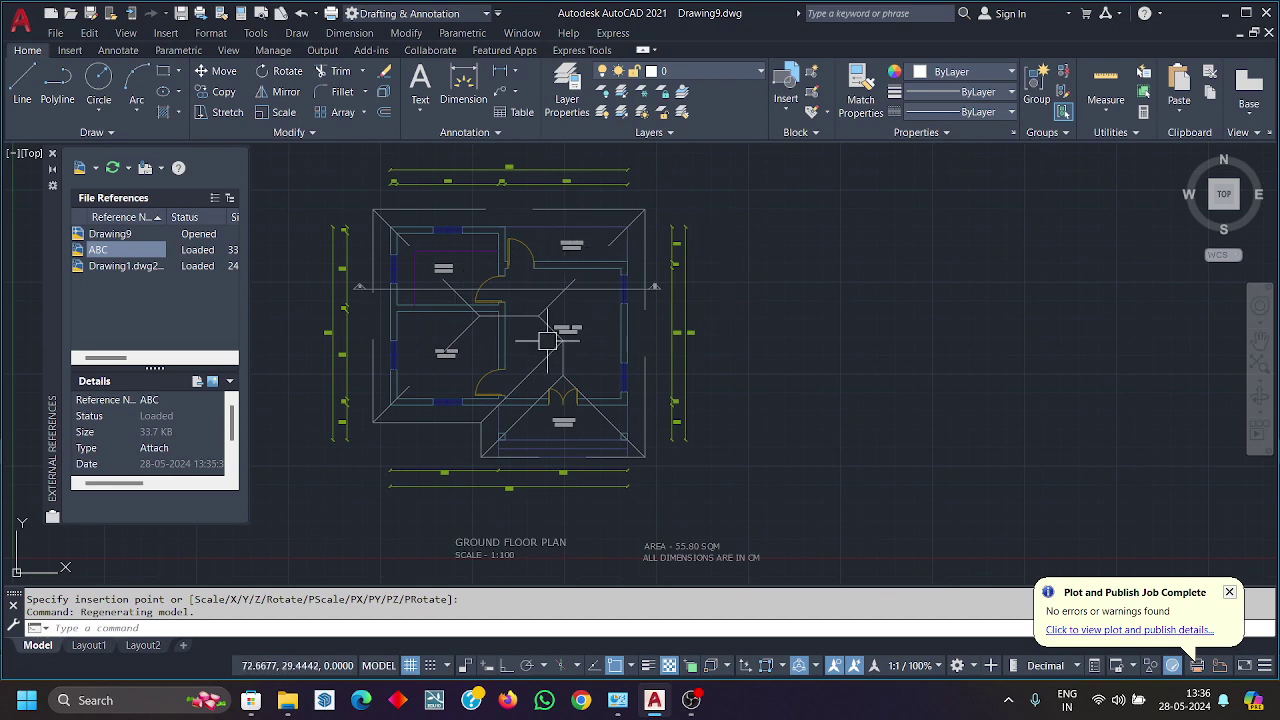
scroll(597, 383, down, 2)
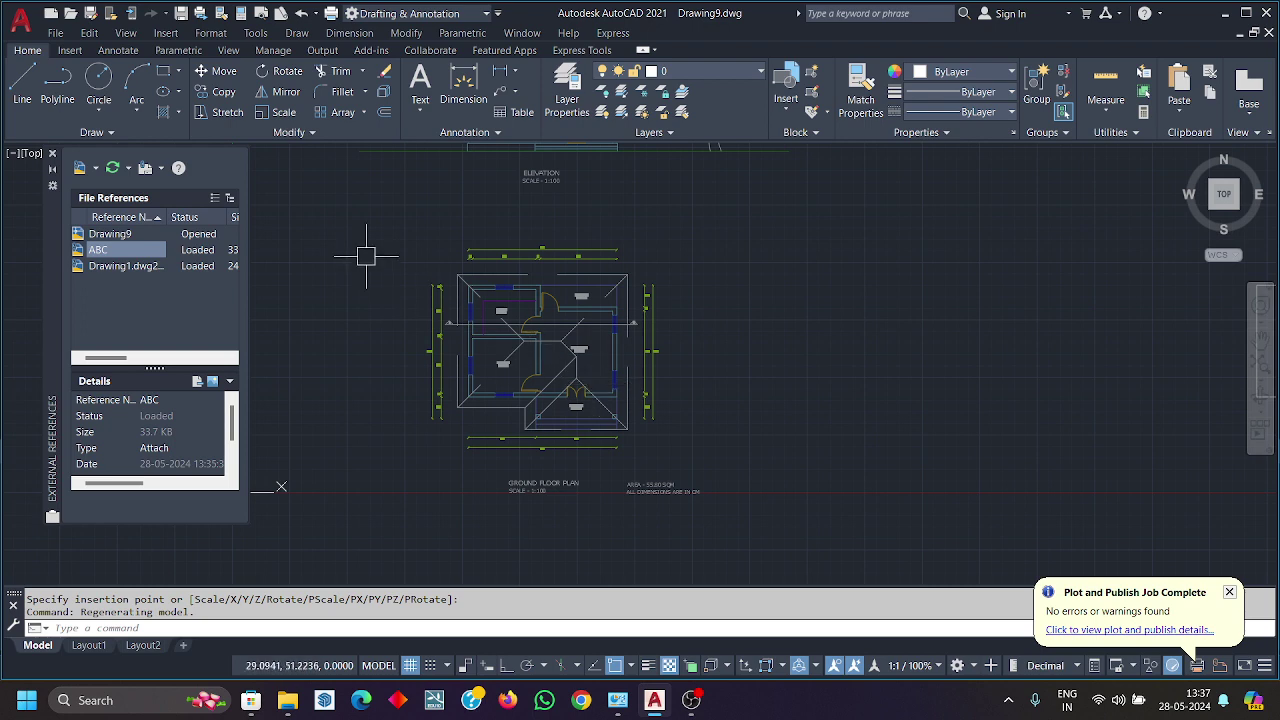
Step: Dismiss the External References palette and close the drawing holding the ABC reference without saving it
click(53, 153)
scroll(588, 391, down, 2)
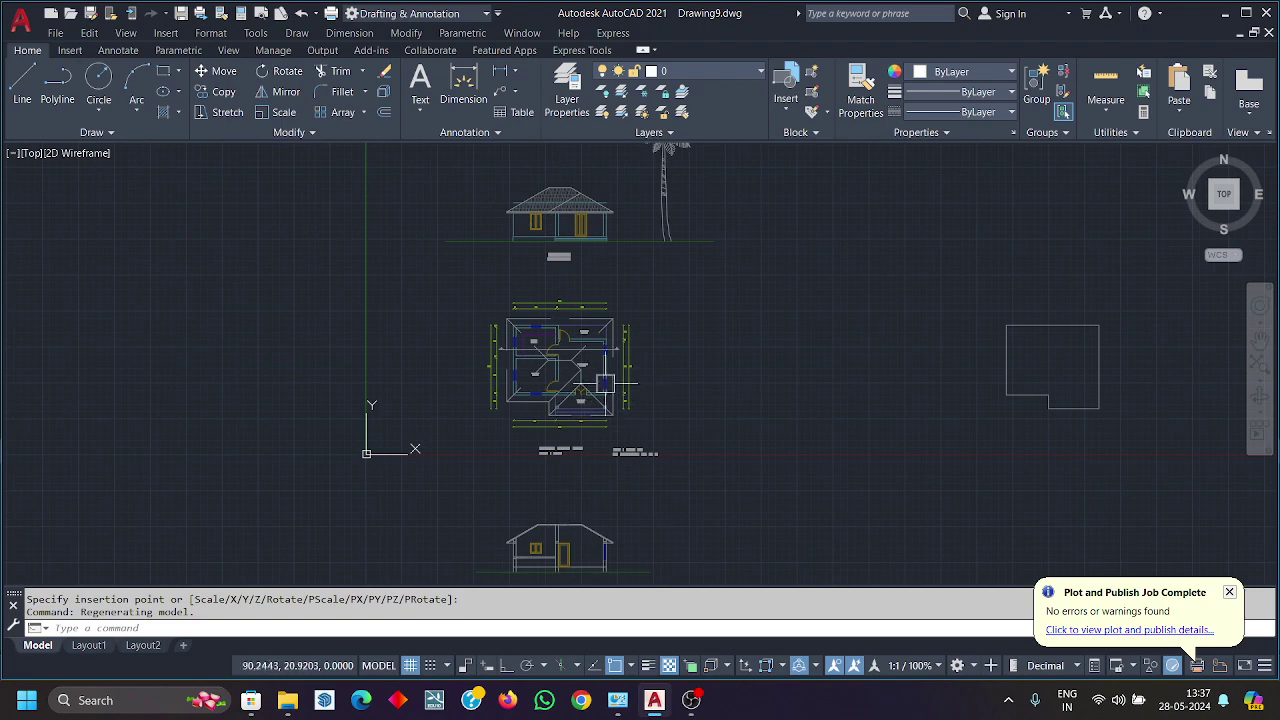
click(20, 18)
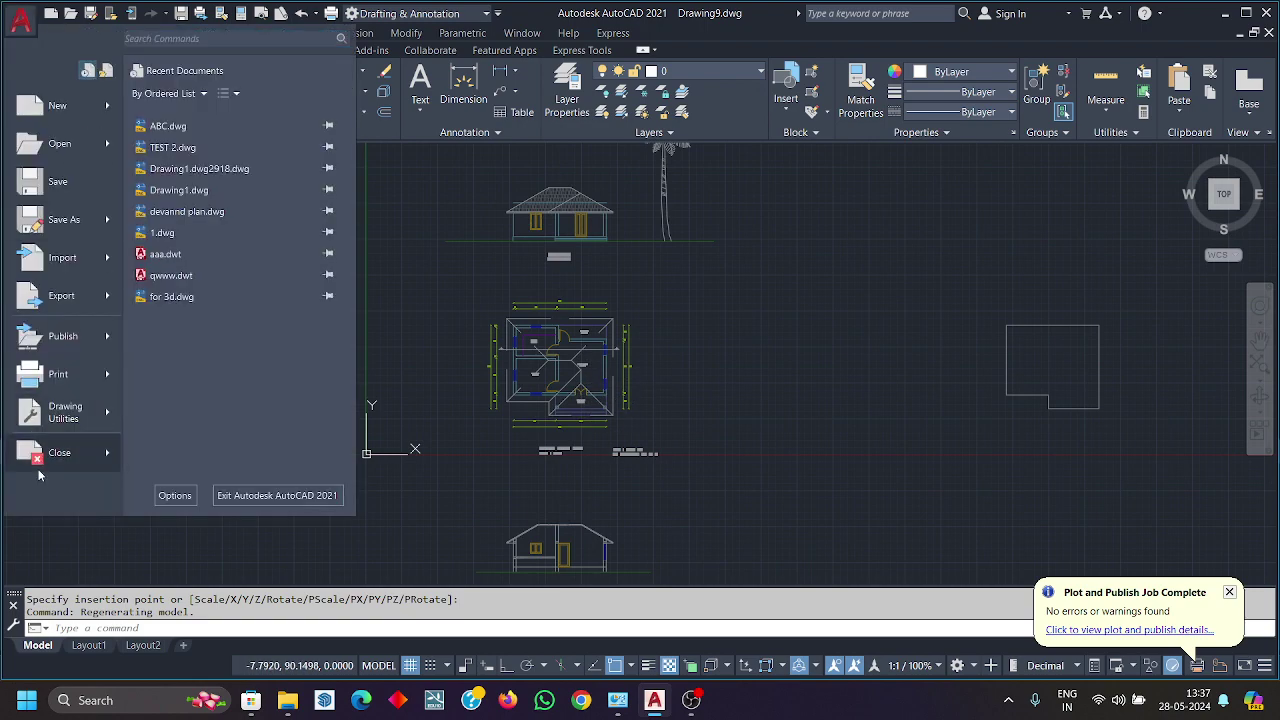
click(45, 455)
click(645, 384)
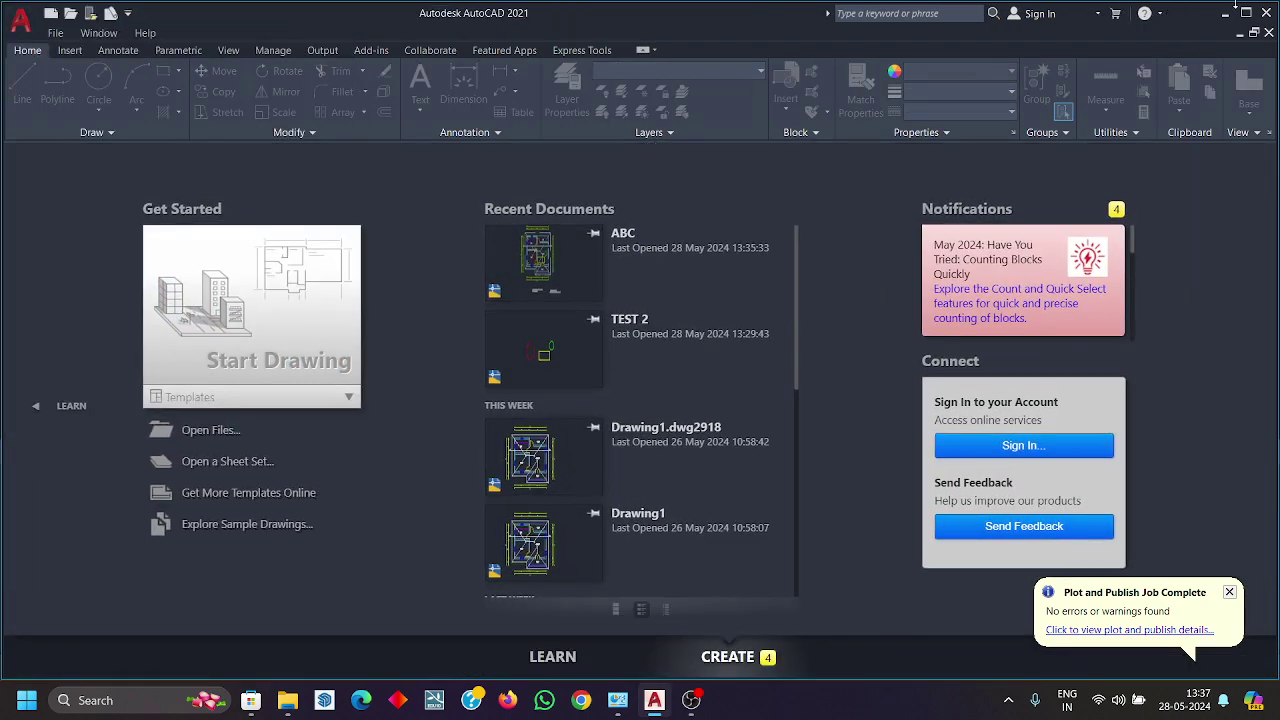
click(1228, 12)
click(1183, 9)
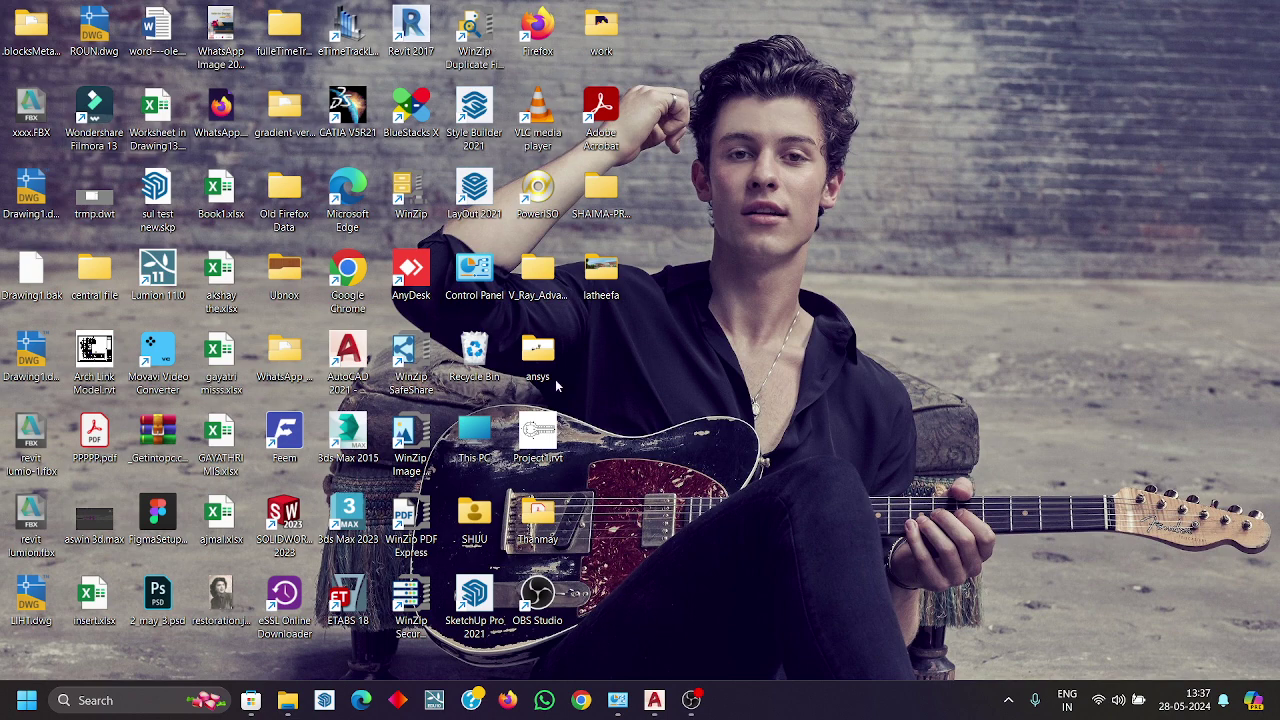
click(647, 710)
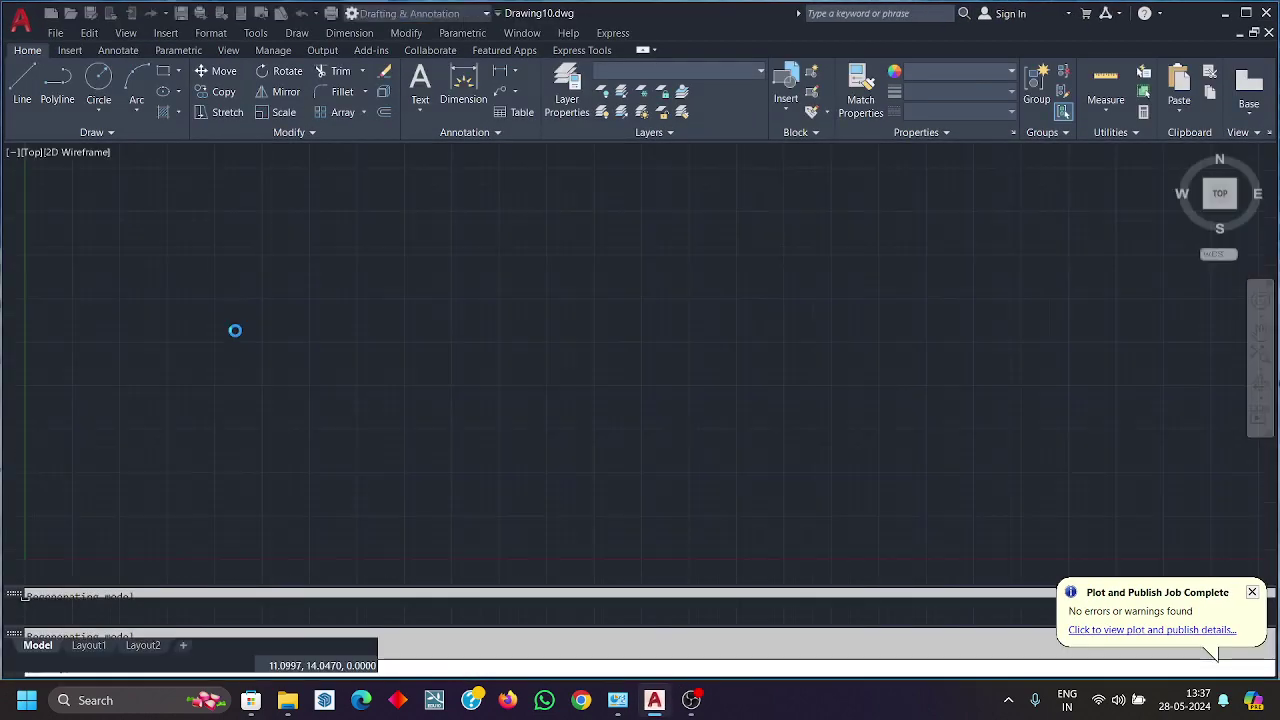
Step: Open the ABC drawing and select the TEST 2 overlay reference in the ground floor plan to inspect it
click(22, 20)
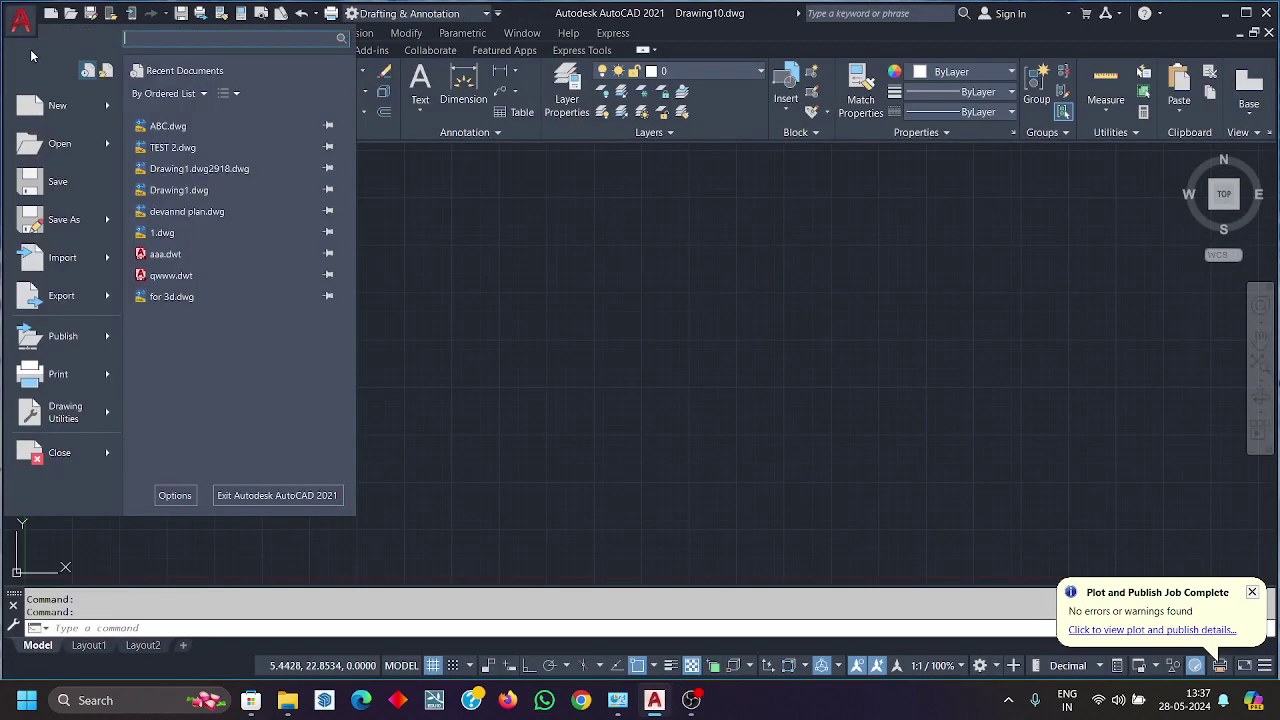
key(Escape)
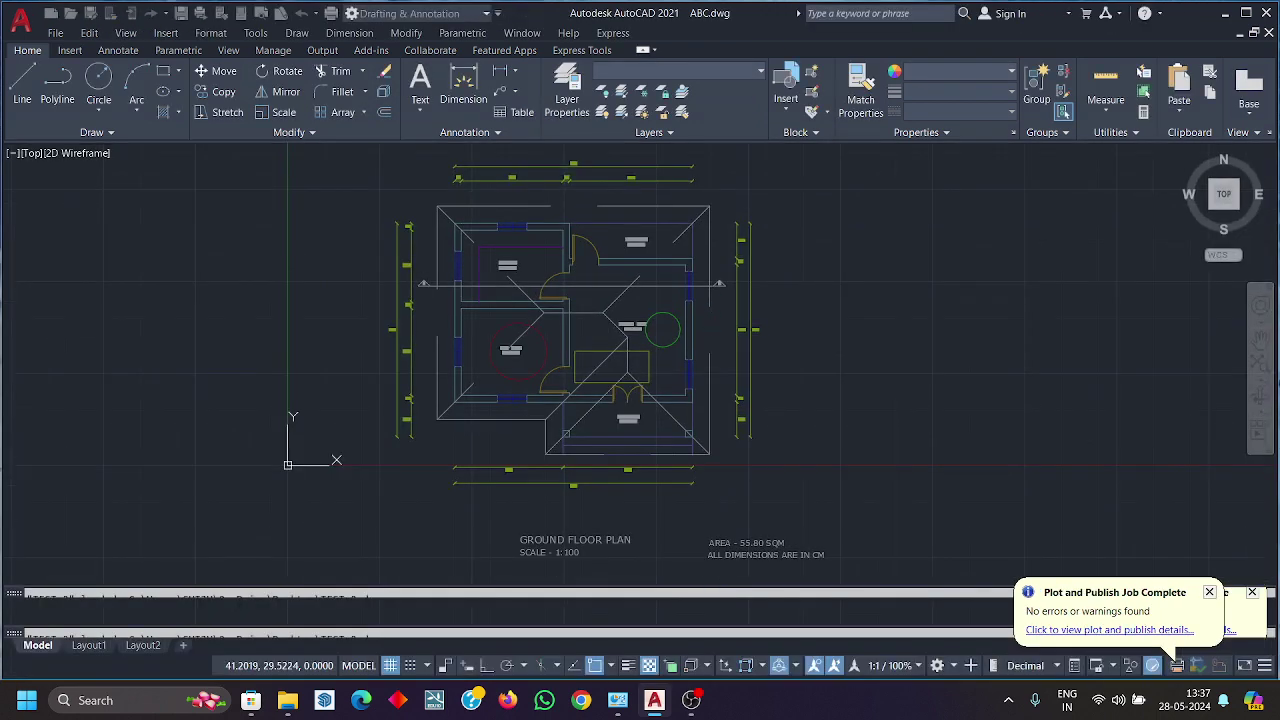
scroll(509, 351, up, 6)
click(641, 315)
scroll(641, 315, down, 6)
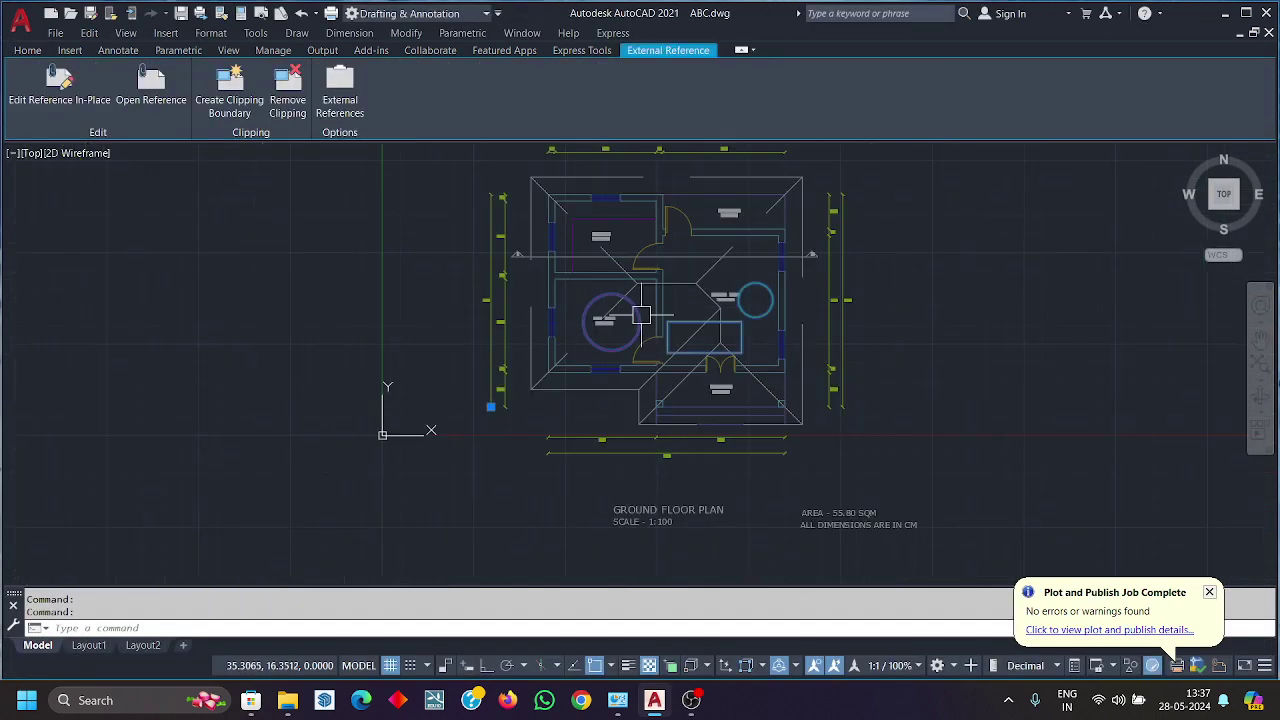
Step: Close the ABC drawing, discarding its changes
click(22, 22)
click(74, 452)
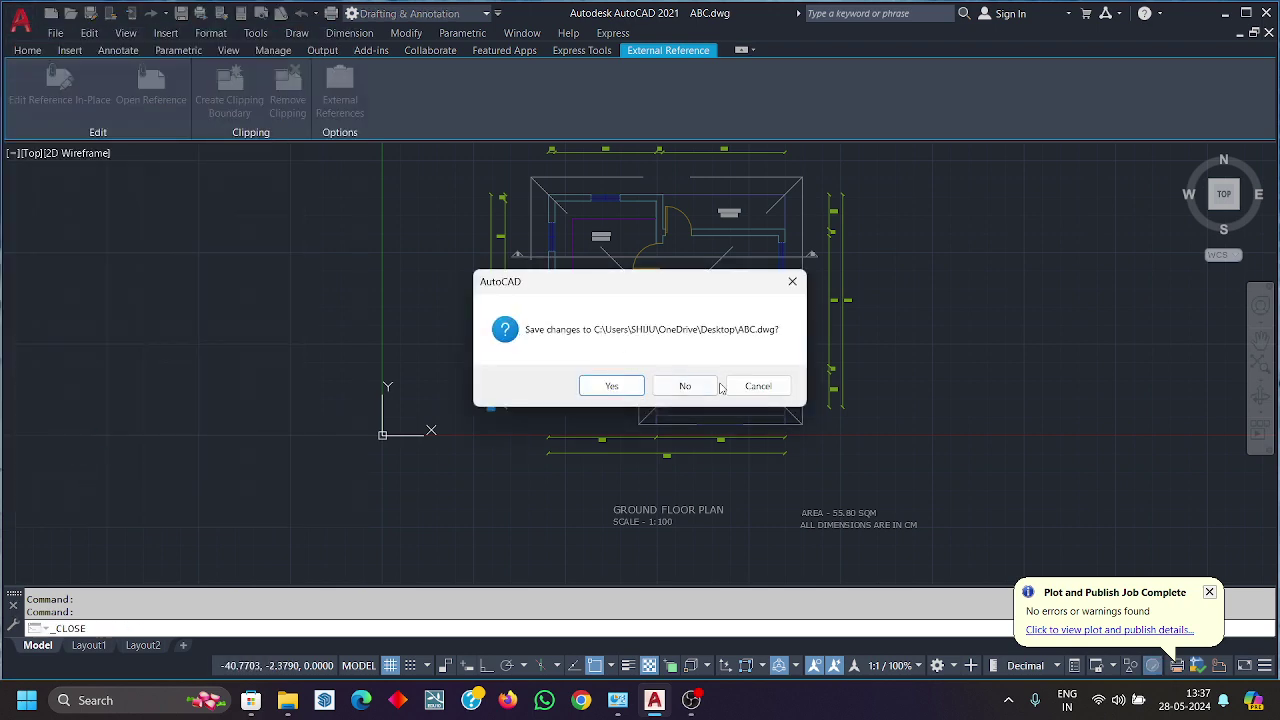
click(714, 390)
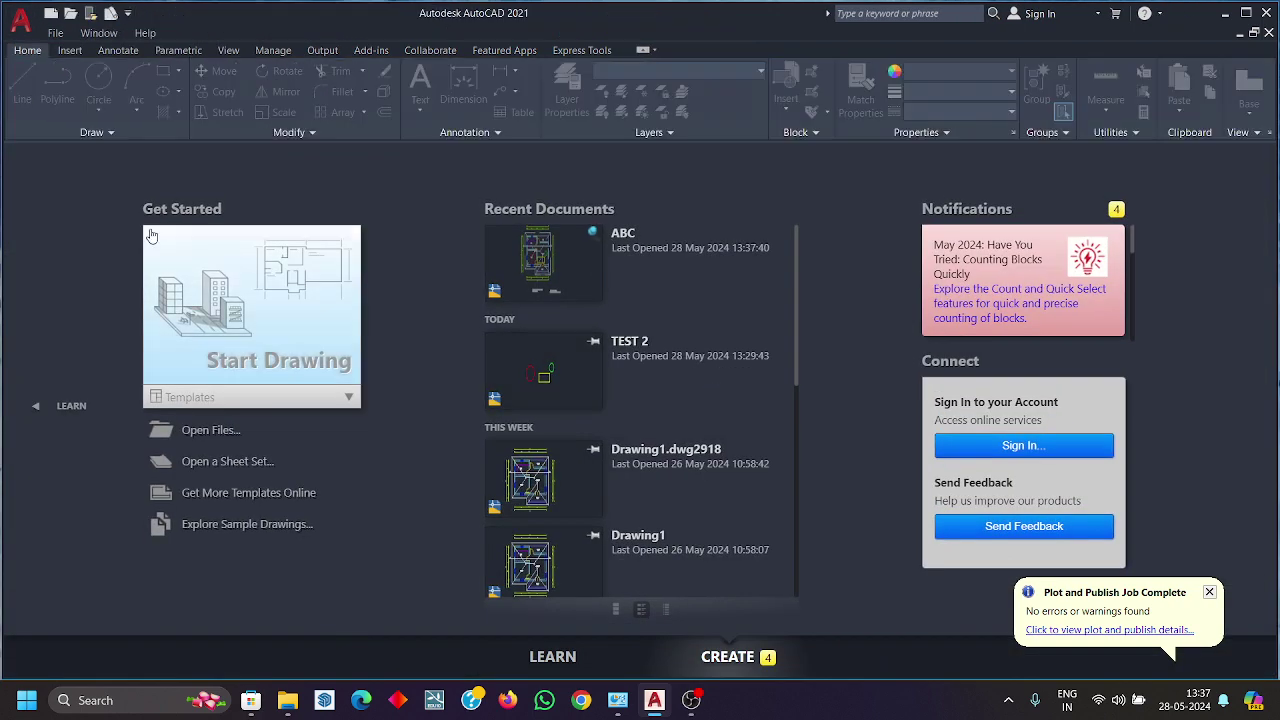
Step: Start a new blank drawing and dismiss the plot and publish notification
click(155, 240)
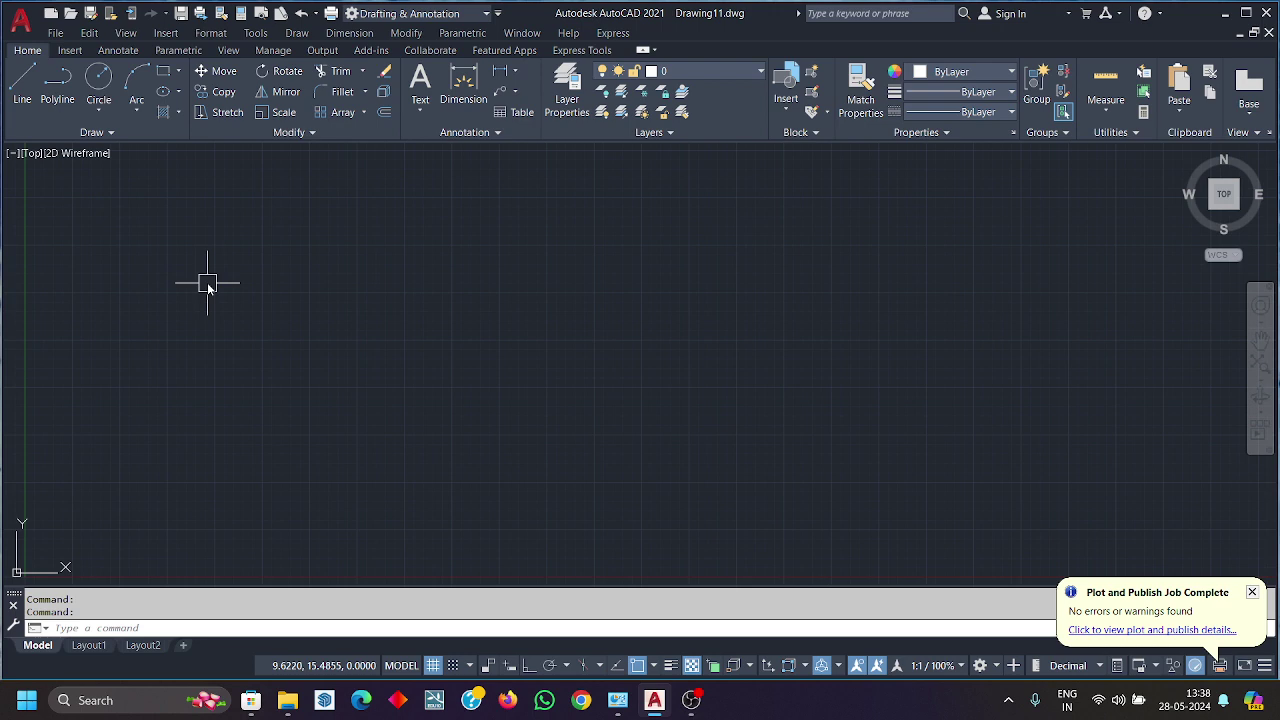
click(1251, 592)
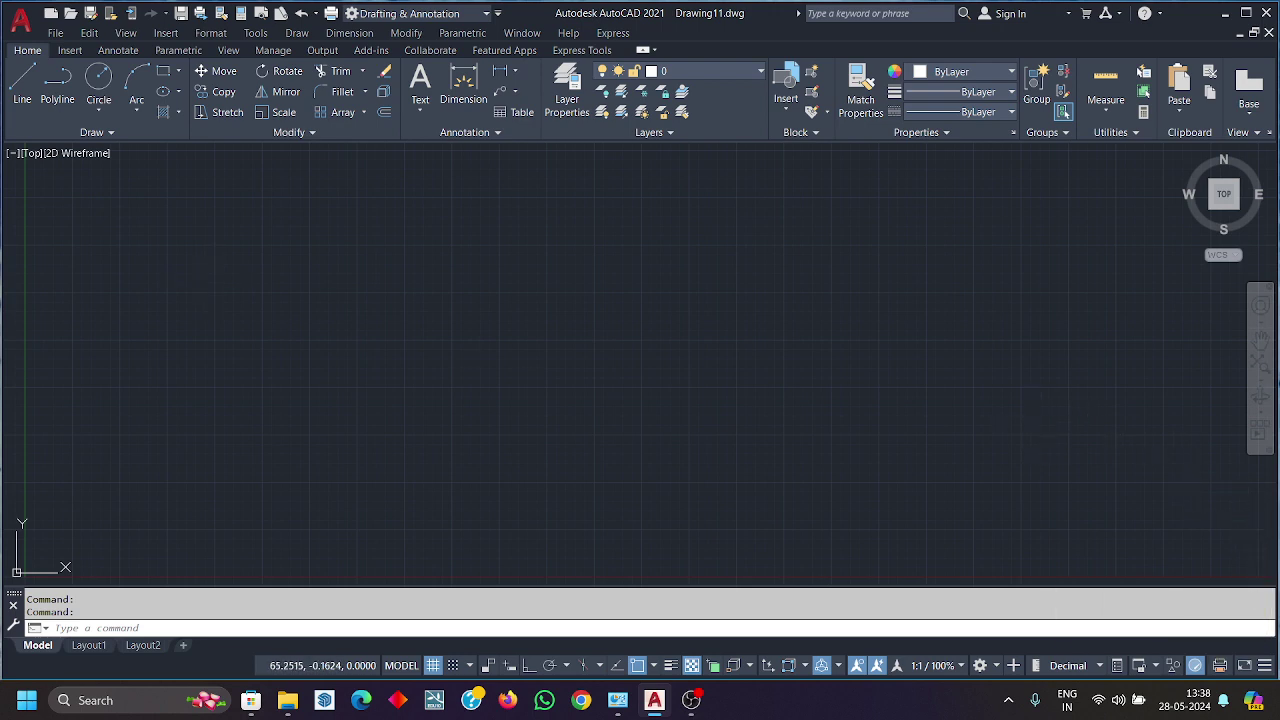
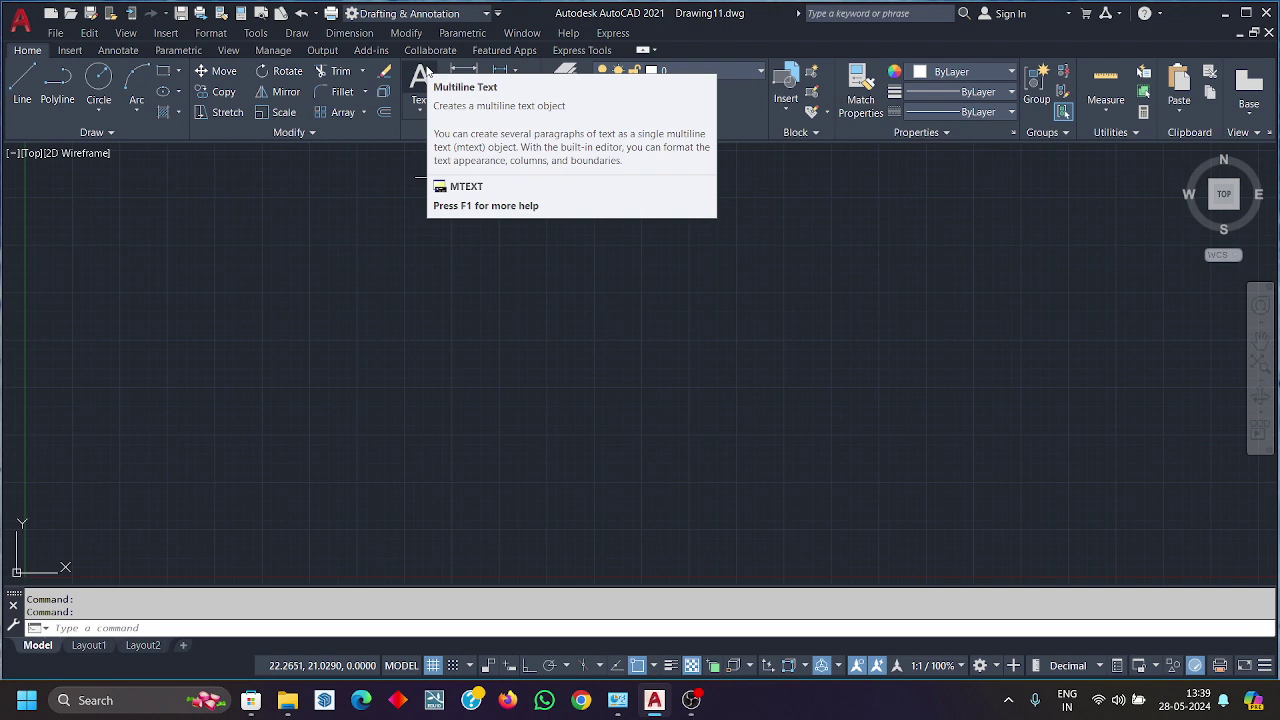
click(166, 33)
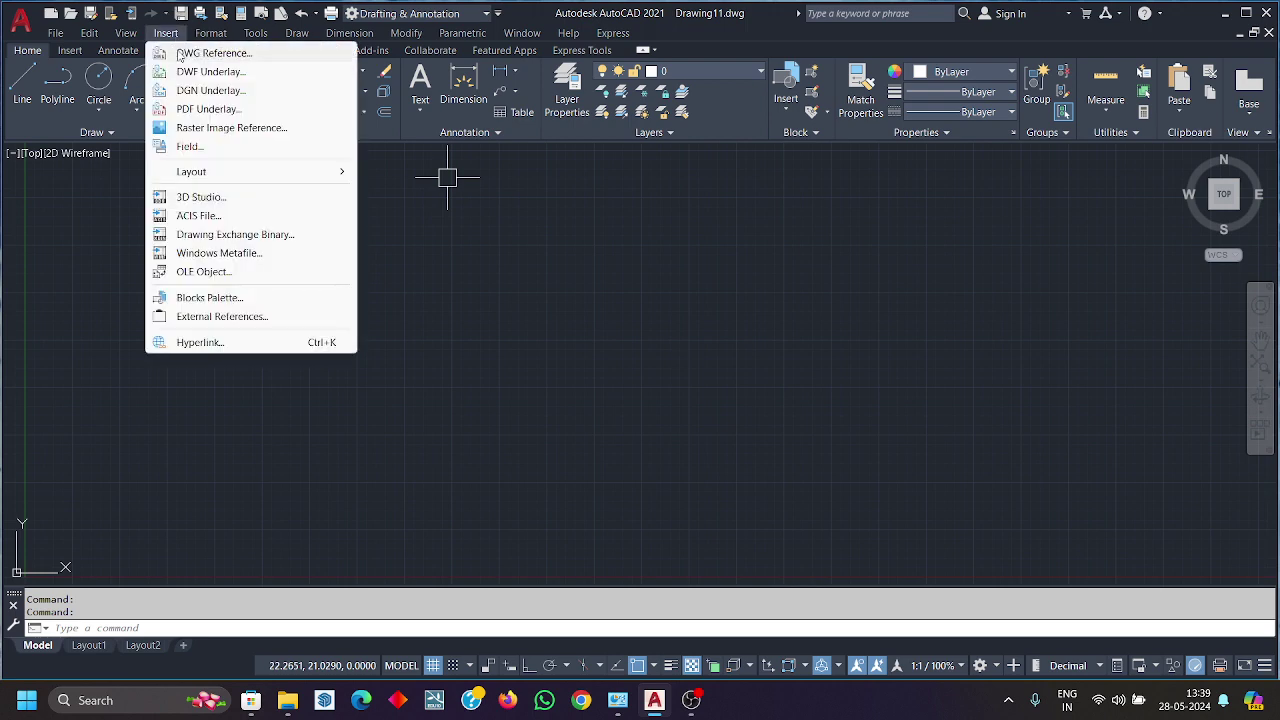
click(284, 278)
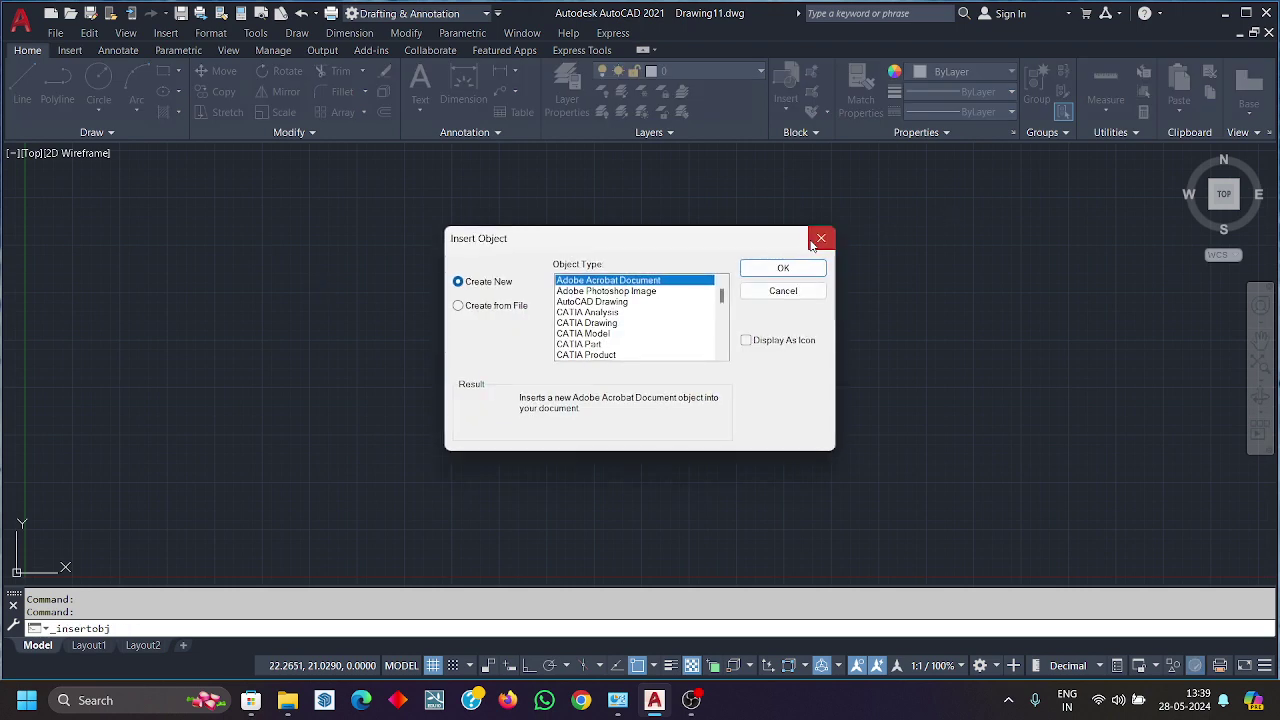
click(821, 238)
text(I)
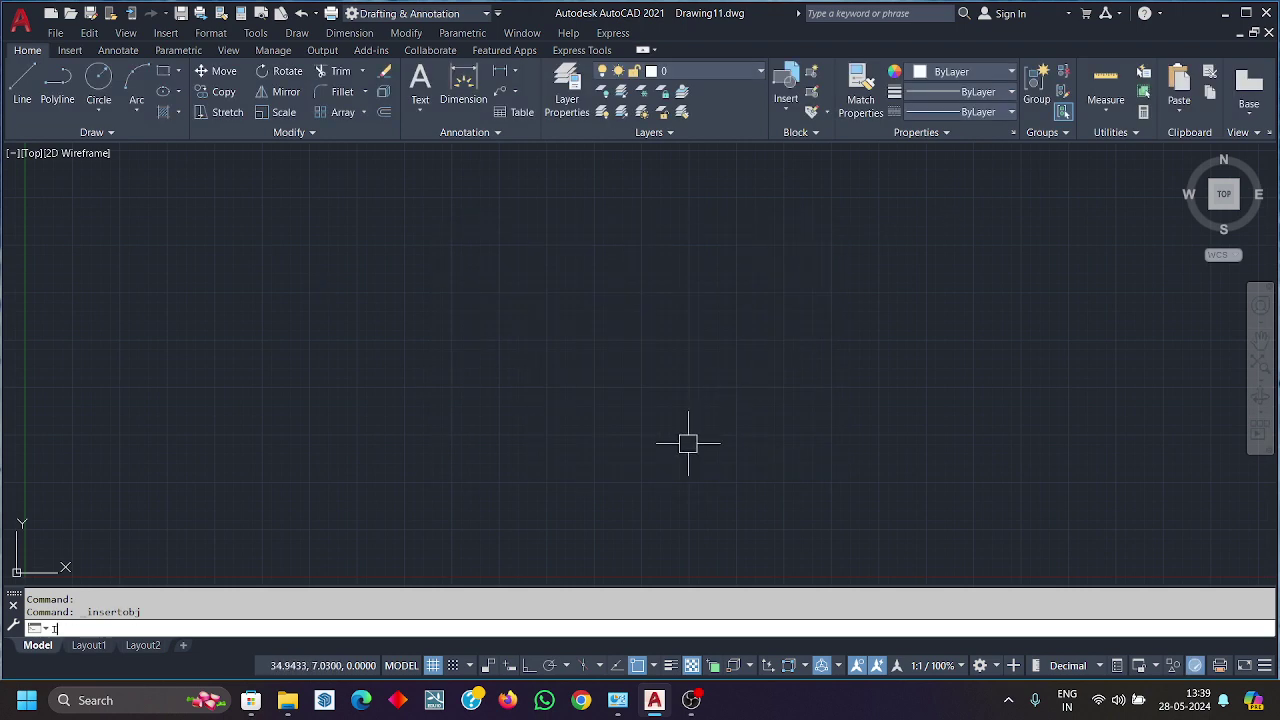
text(NSERT)
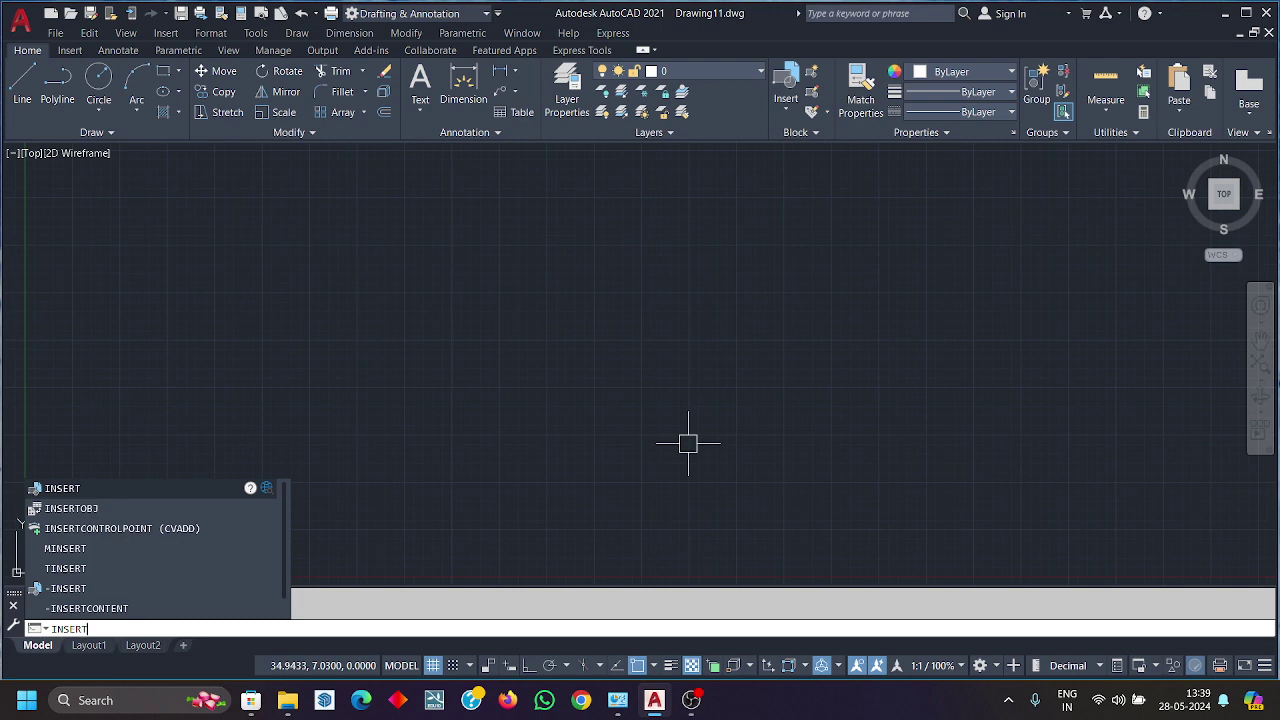
key(Return)
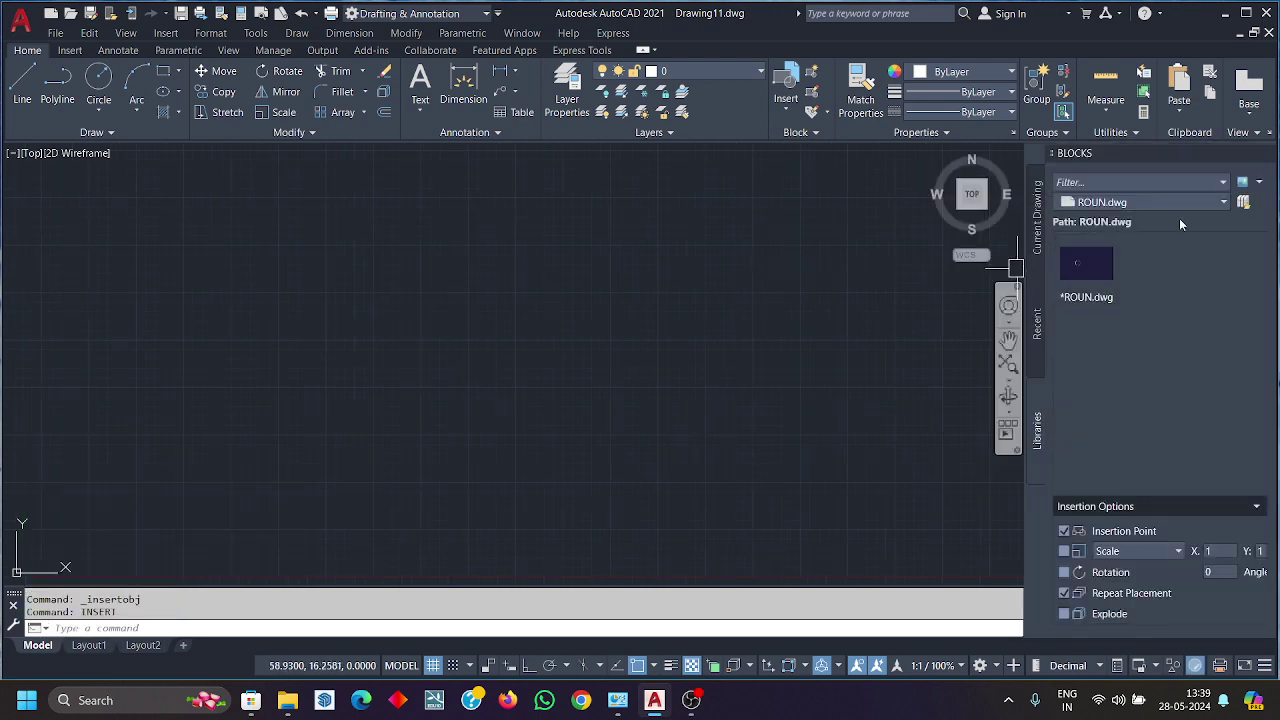
click(1269, 154)
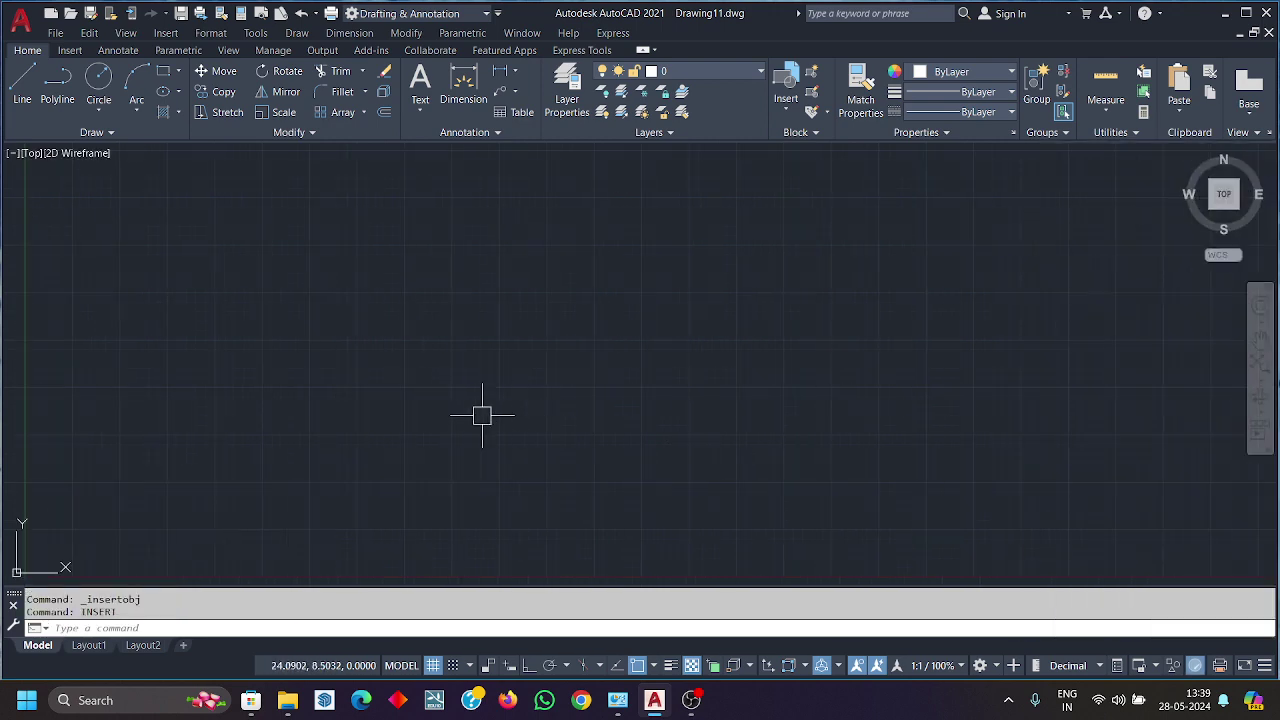
Step: Use INSERTOBJ to insert a new Microsoft Excel 97-2003 Worksheet as an embedded object in the drawing
text(IN)
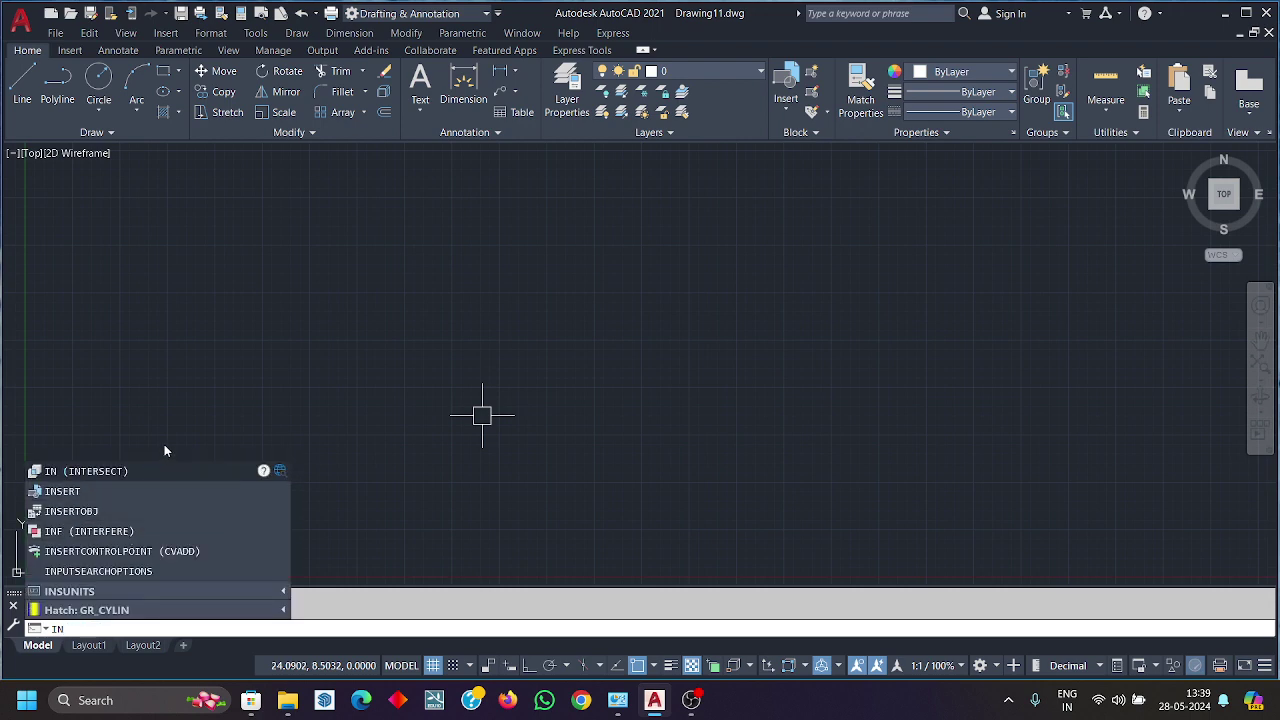
text(SERTOBJ)
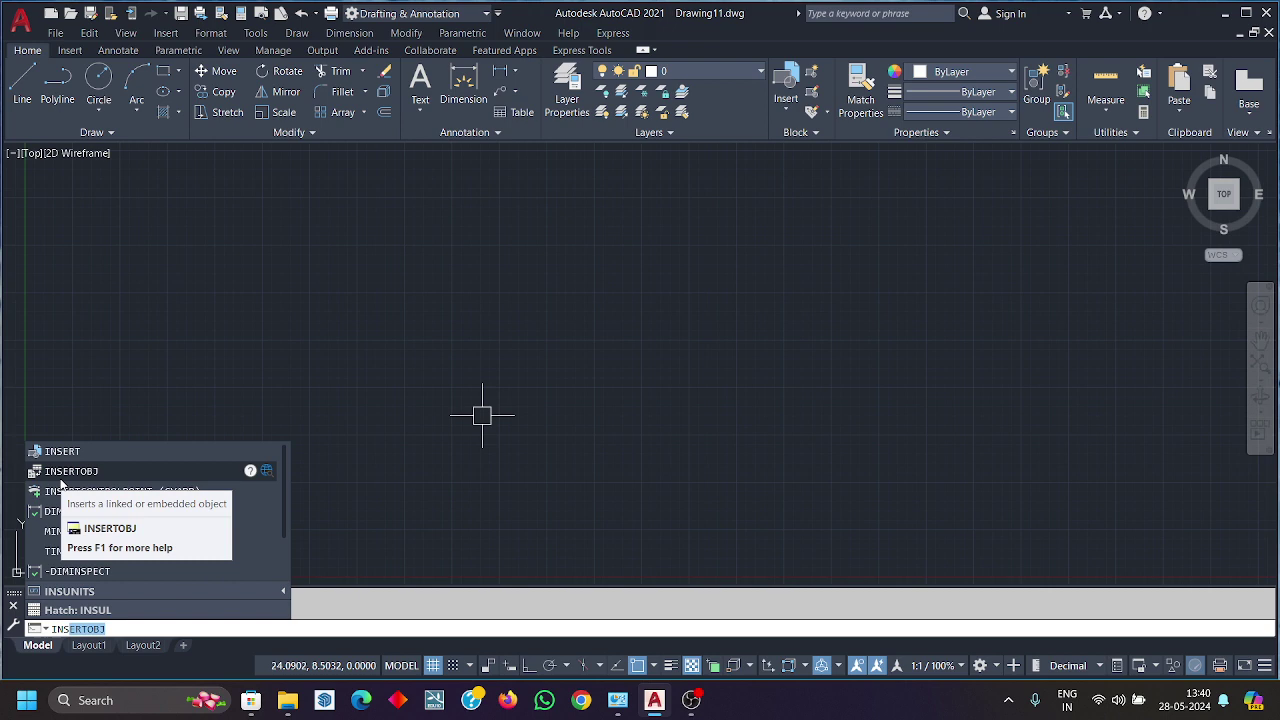
click(62, 472)
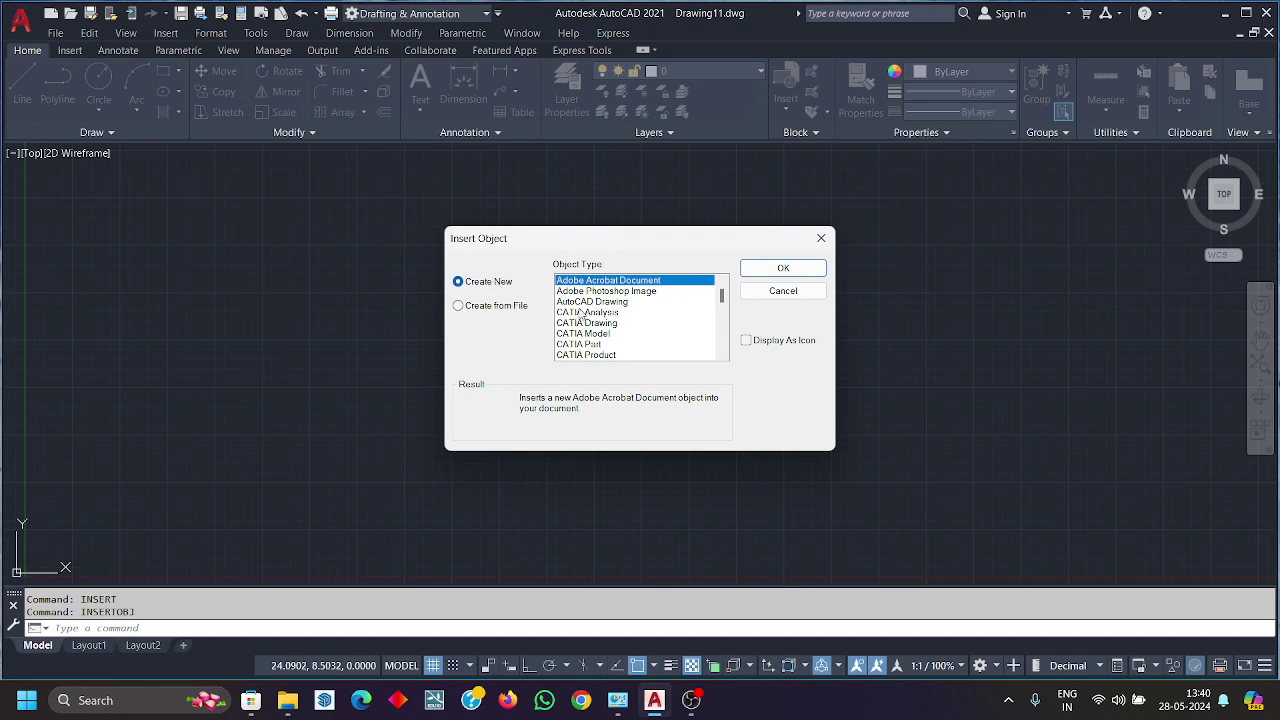
scroll(605, 340, down, 5)
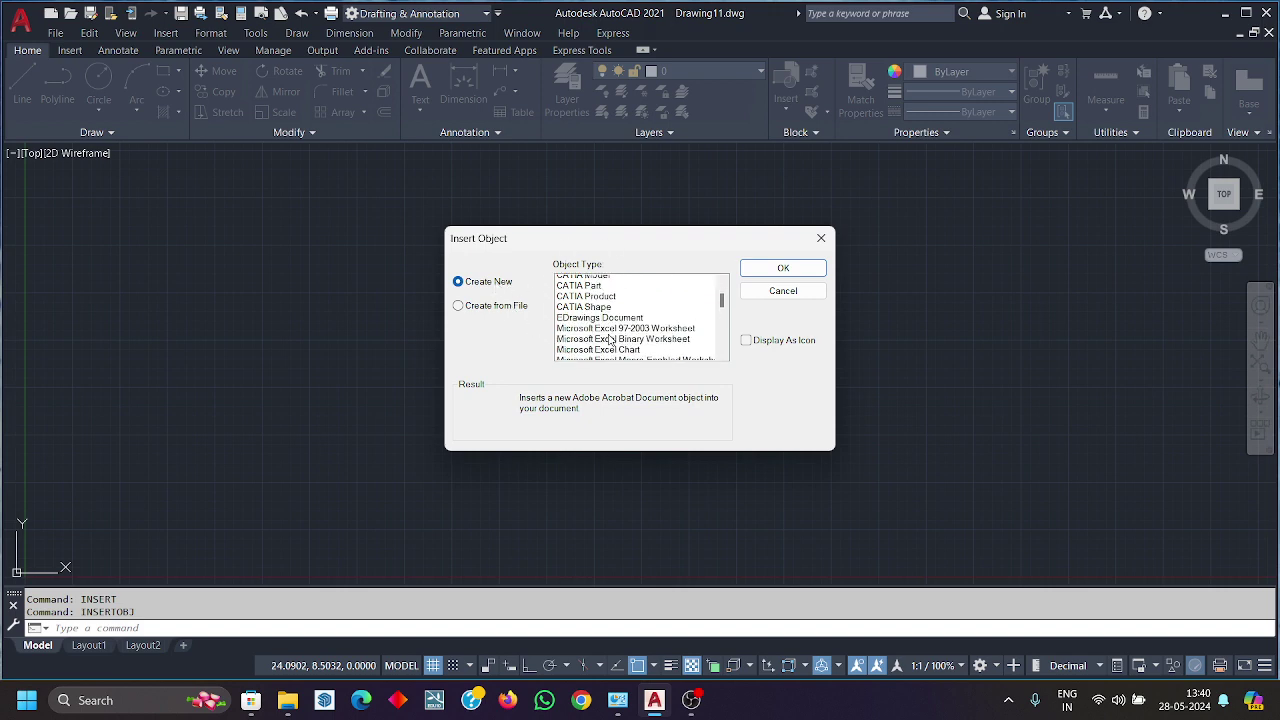
scroll(608, 340, up, 4)
click(599, 300)
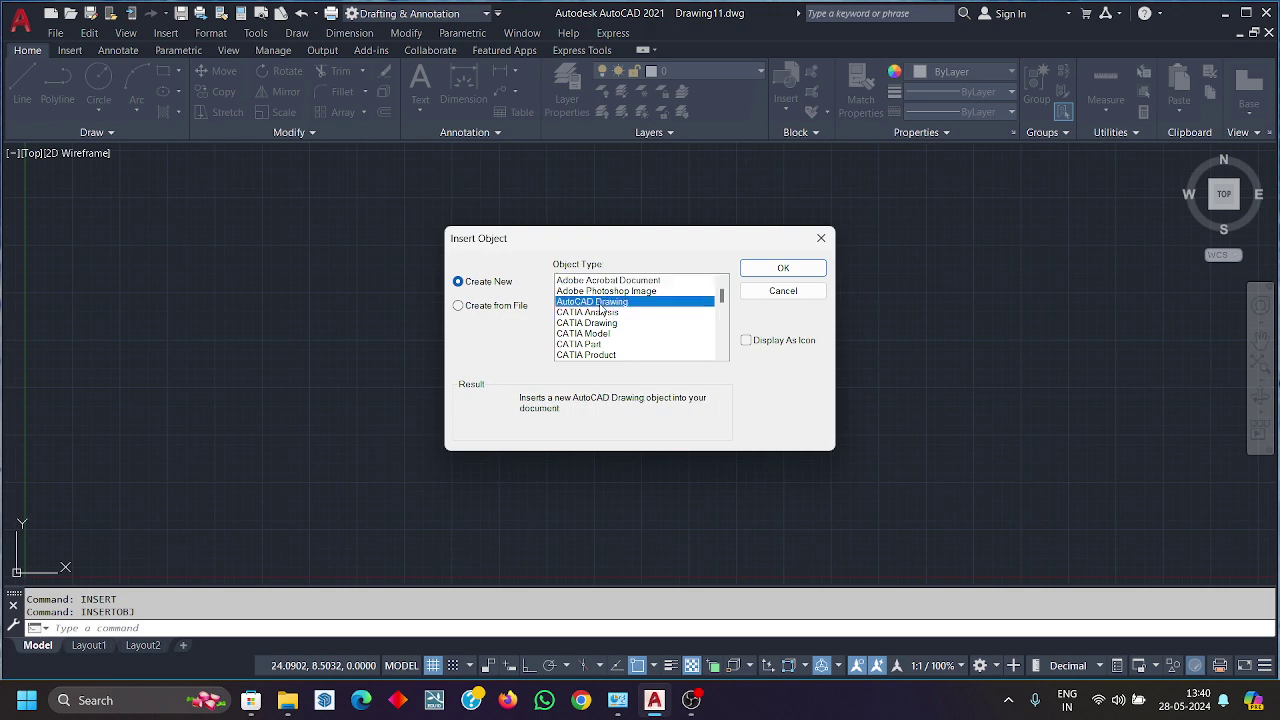
scroll(614, 310, down, 1)
scroll(614, 310, down, 2)
scroll(614, 310, up, 1)
scroll(614, 310, down, 3)
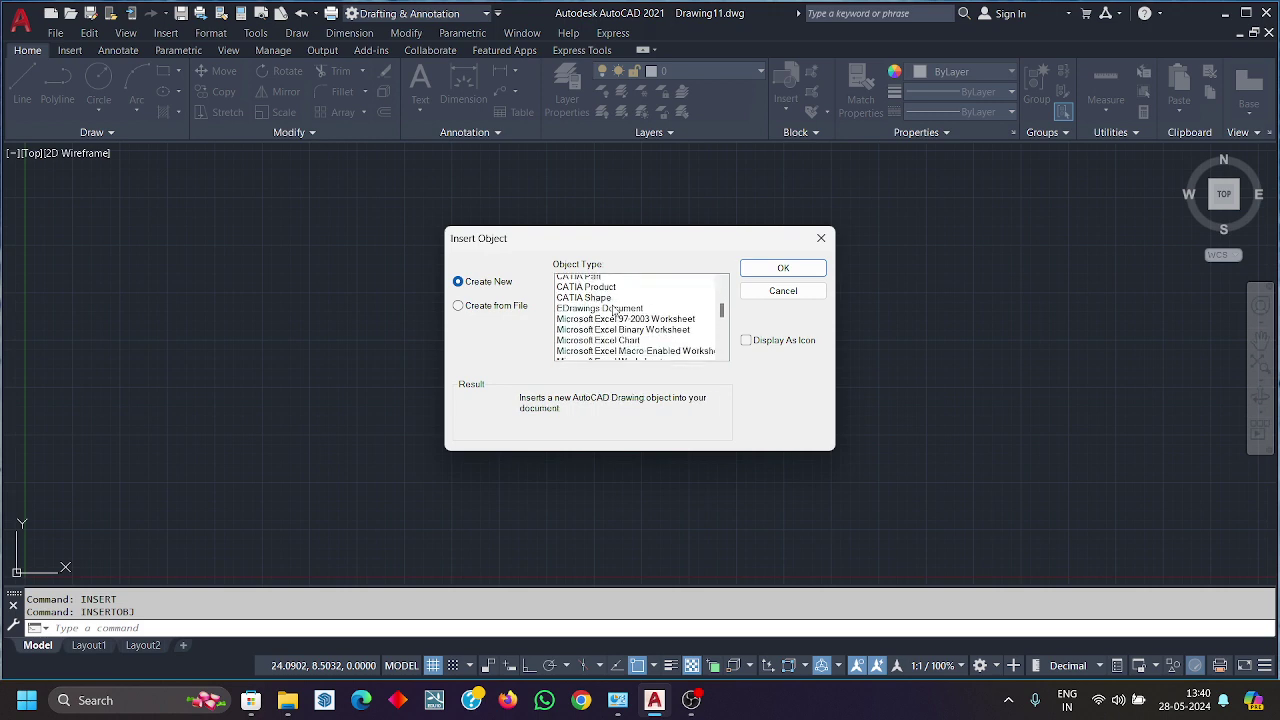
scroll(614, 310, up, 2)
scroll(620, 300, down, 2)
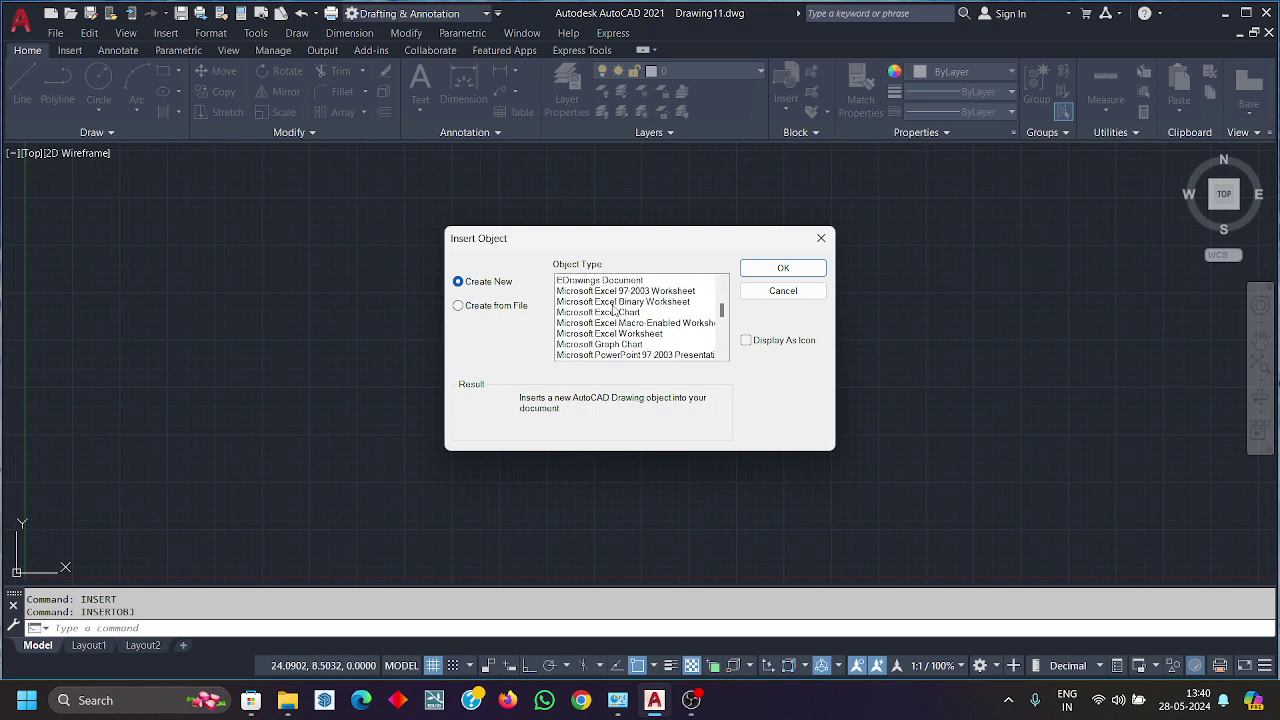
click(626, 292)
click(812, 267)
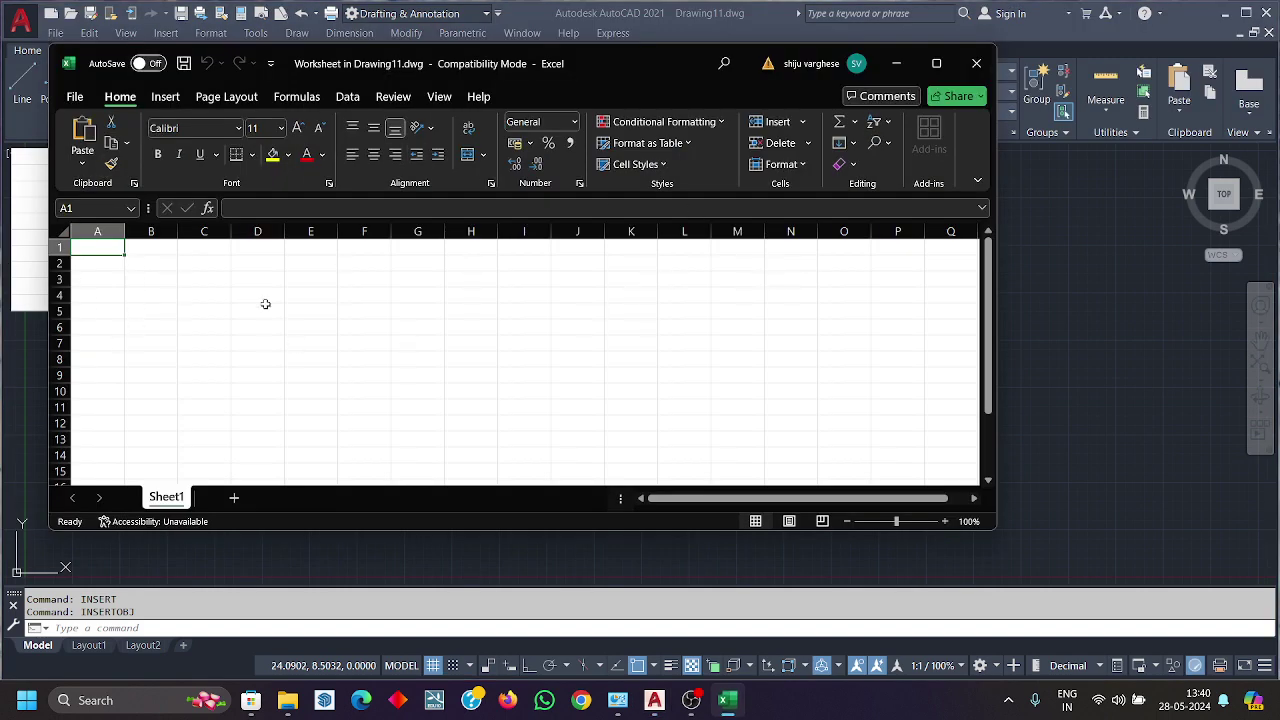
click(253, 276)
click(313, 313)
click(322, 355)
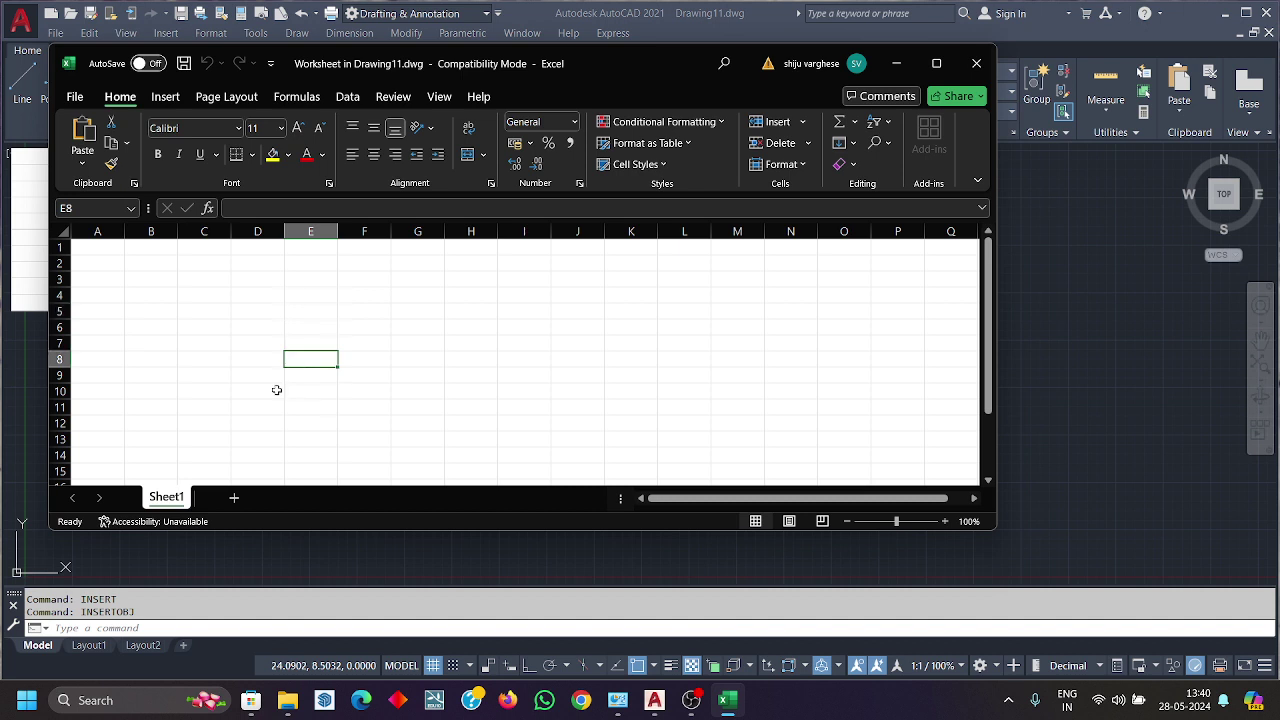
click(158, 342)
click(150, 248)
click(378, 263)
click(751, 303)
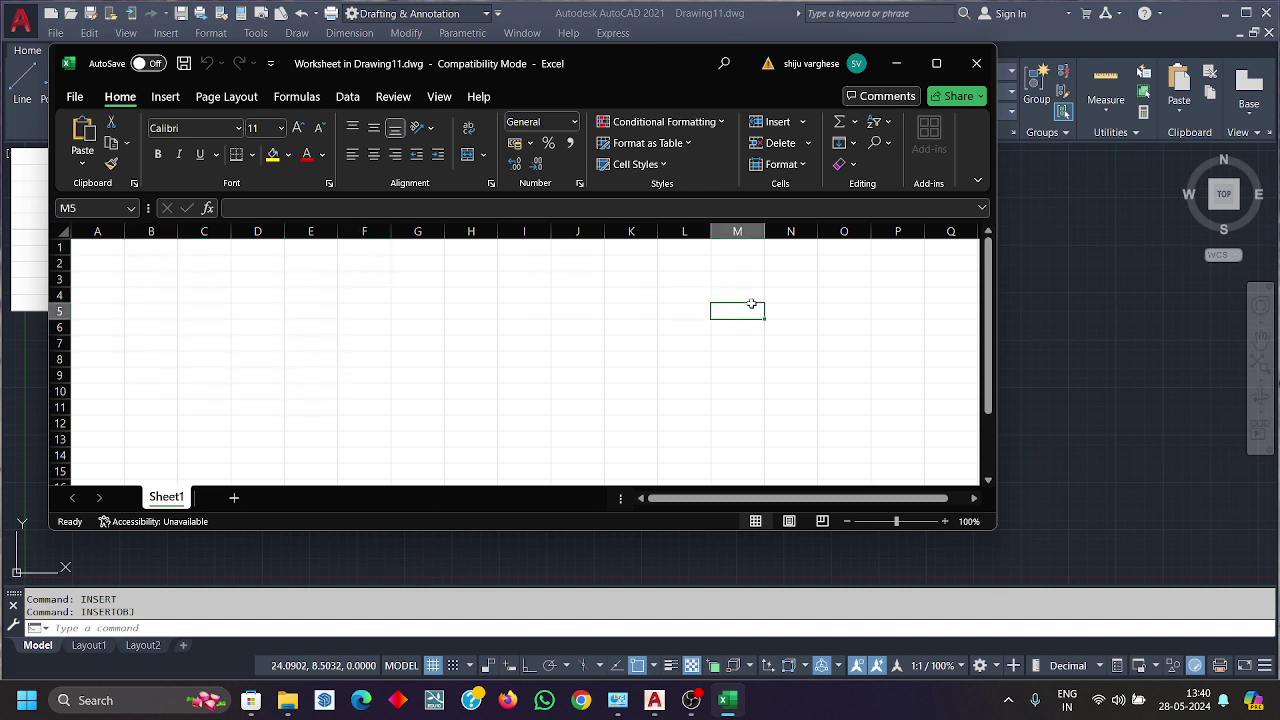
click(808, 371)
click(608, 470)
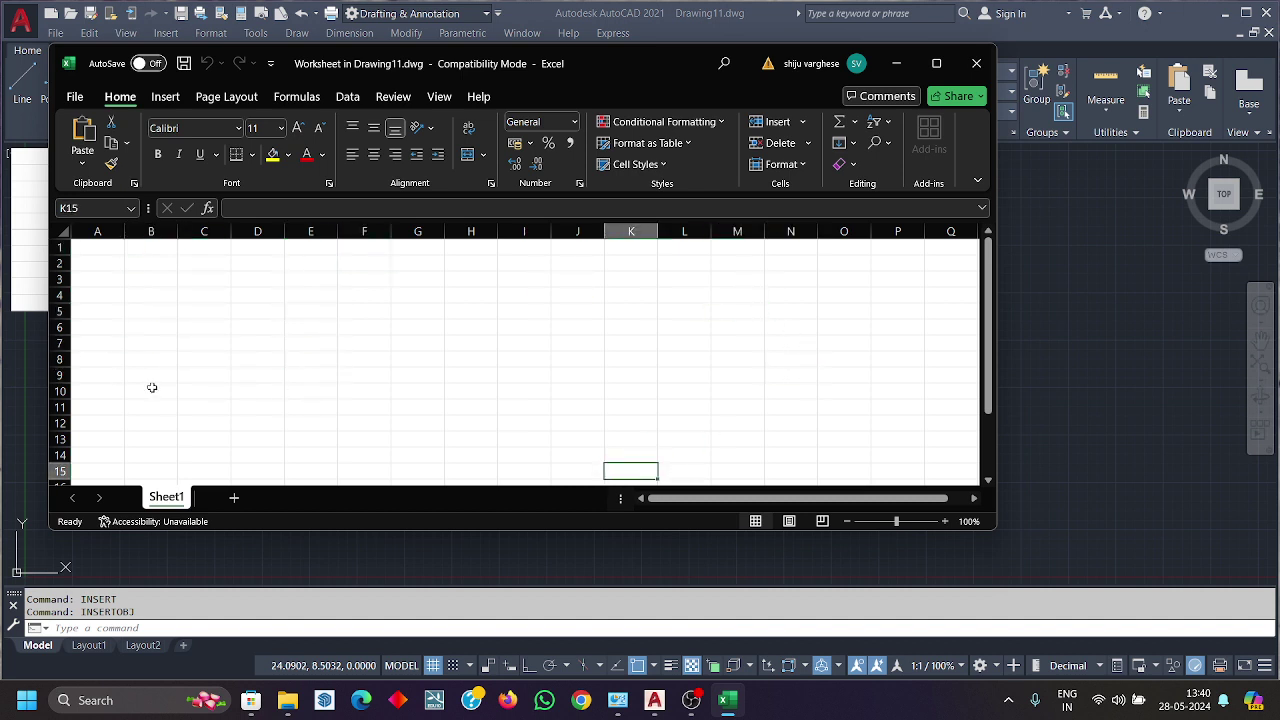
scroll(152, 387, down, 5)
scroll(152, 387, up, 5)
click(109, 251)
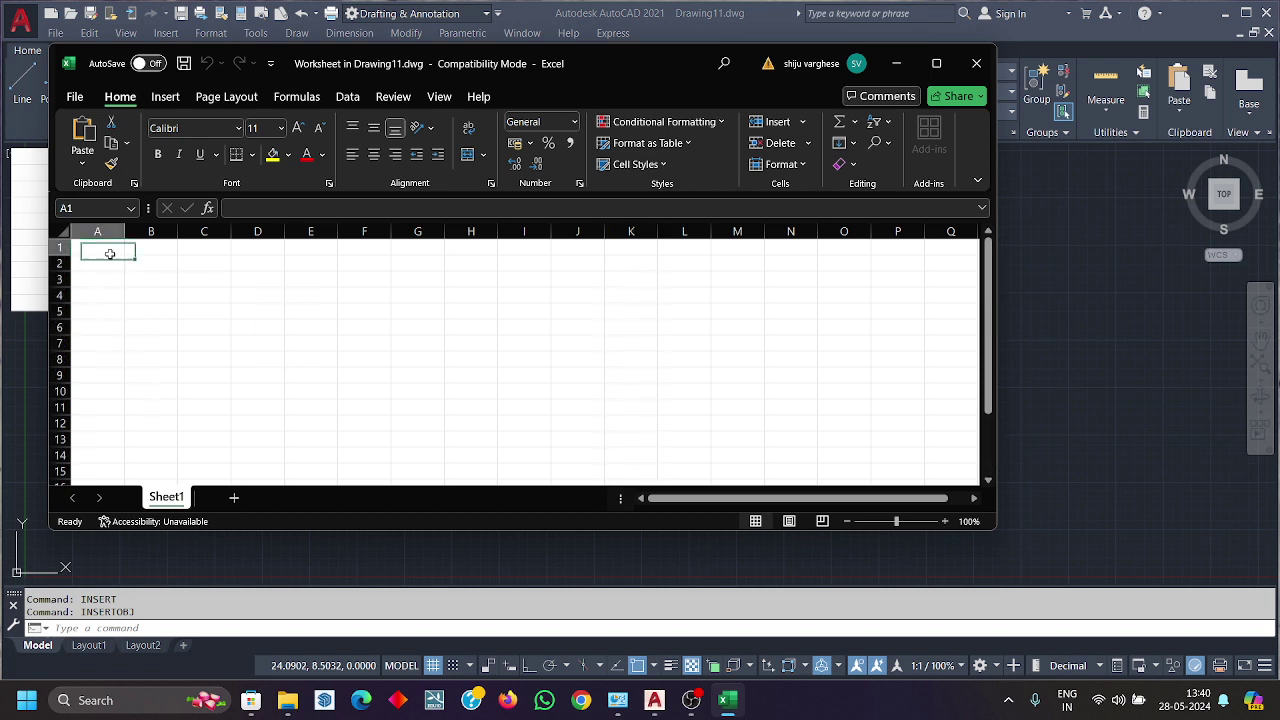
click(157, 277)
click(131, 340)
click(407, 363)
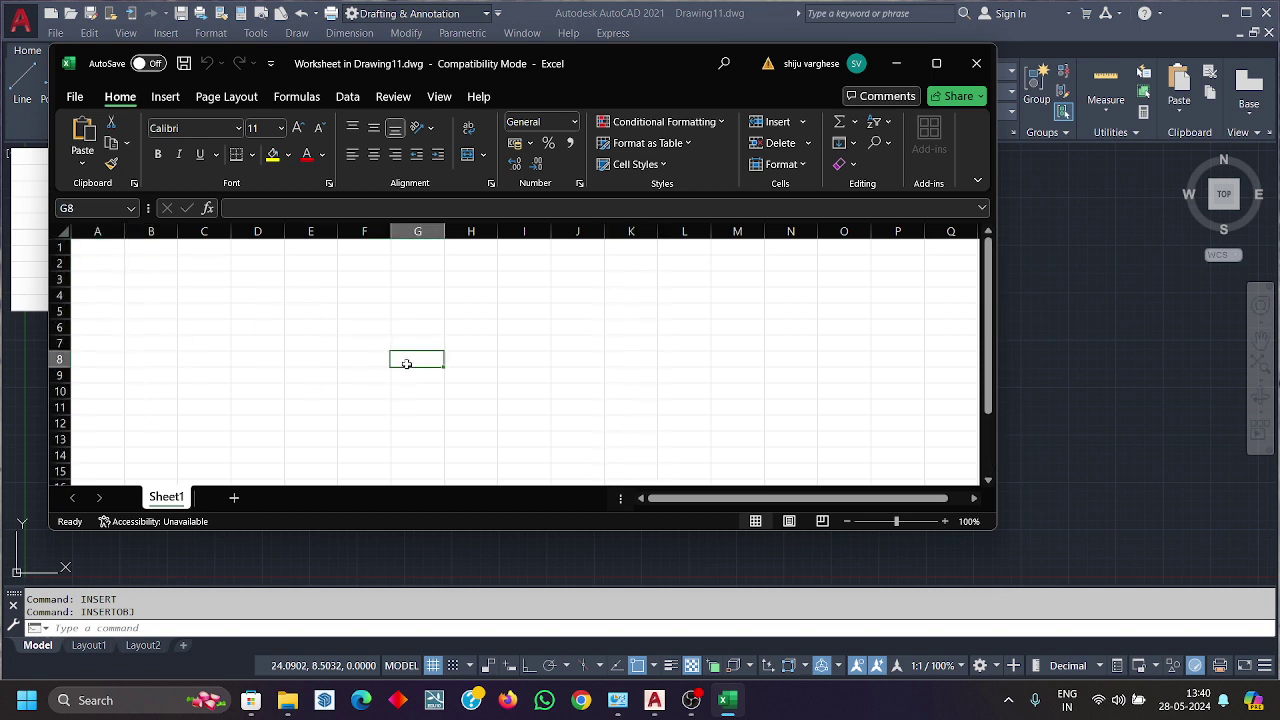
Step: Close the embedded worksheet's Excel window and erase the blank worksheet object from the drawing
click(977, 63)
drag(320, 314, 666, 508)
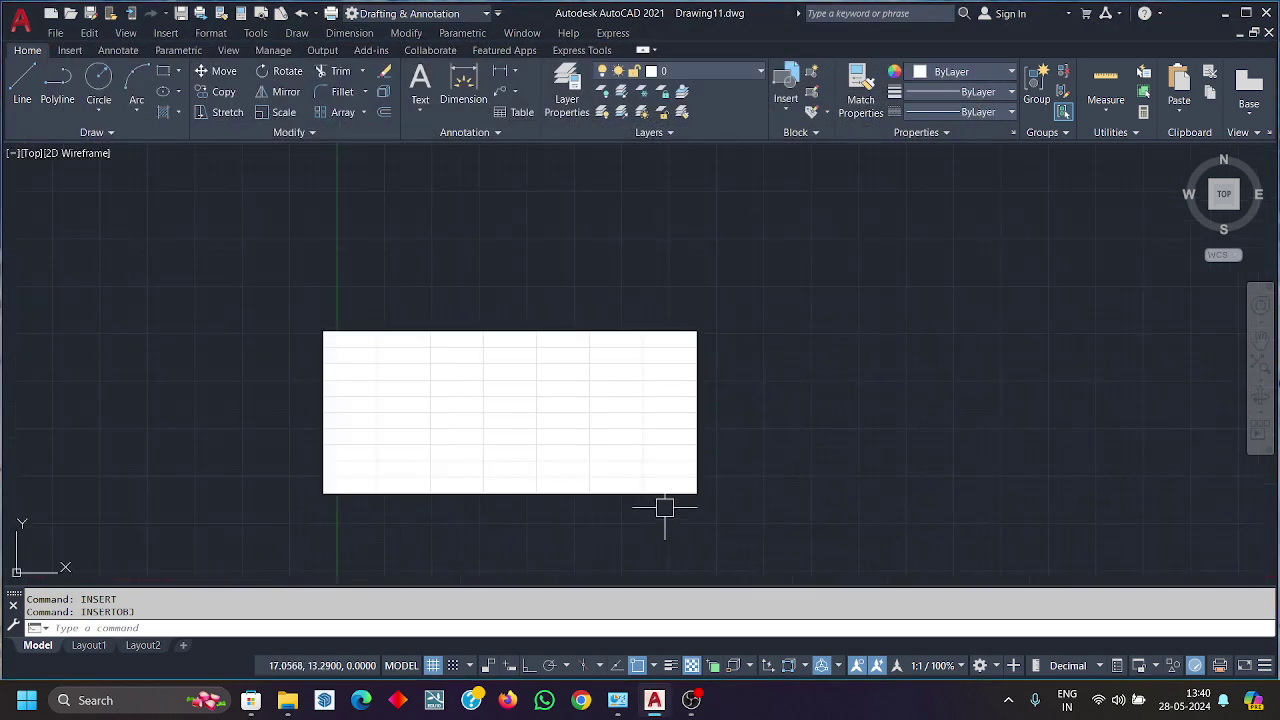
click(751, 469)
click(608, 384)
key(Delete)
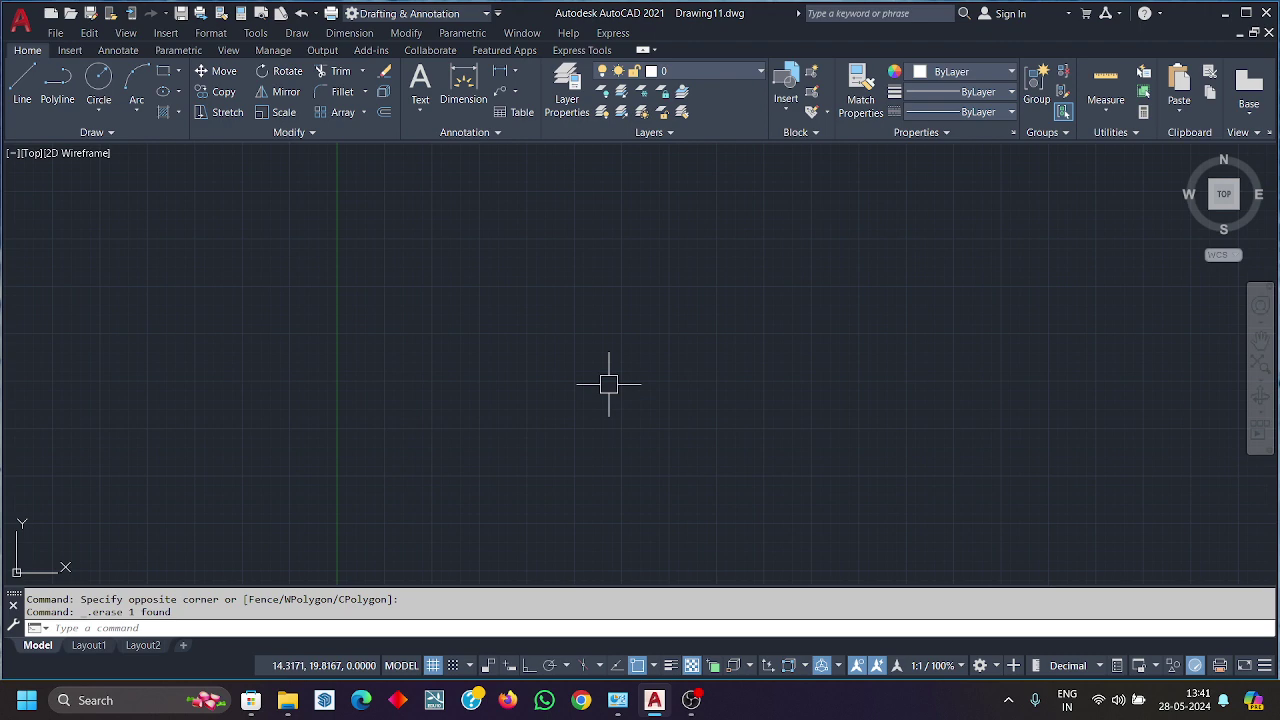
Step: Start INSERTOBJ again, set the object to be created from a file, and open the file browser
text(IN)
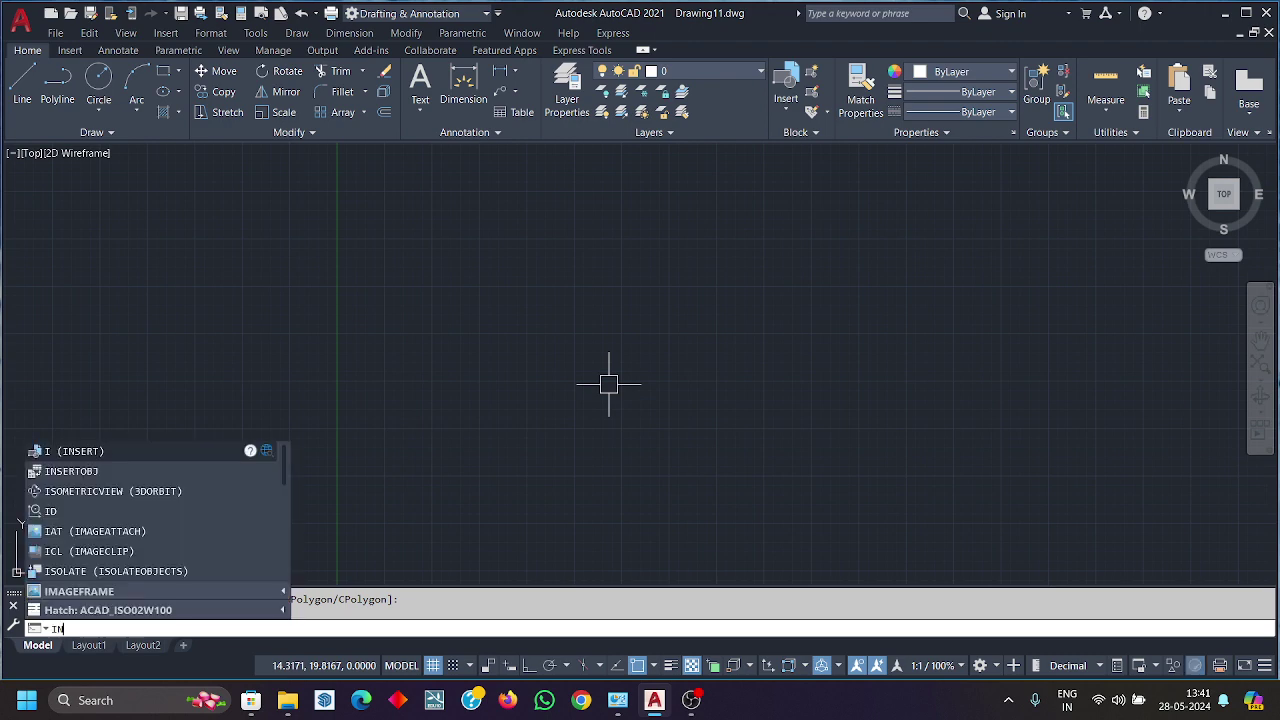
text(SERTOBJ)
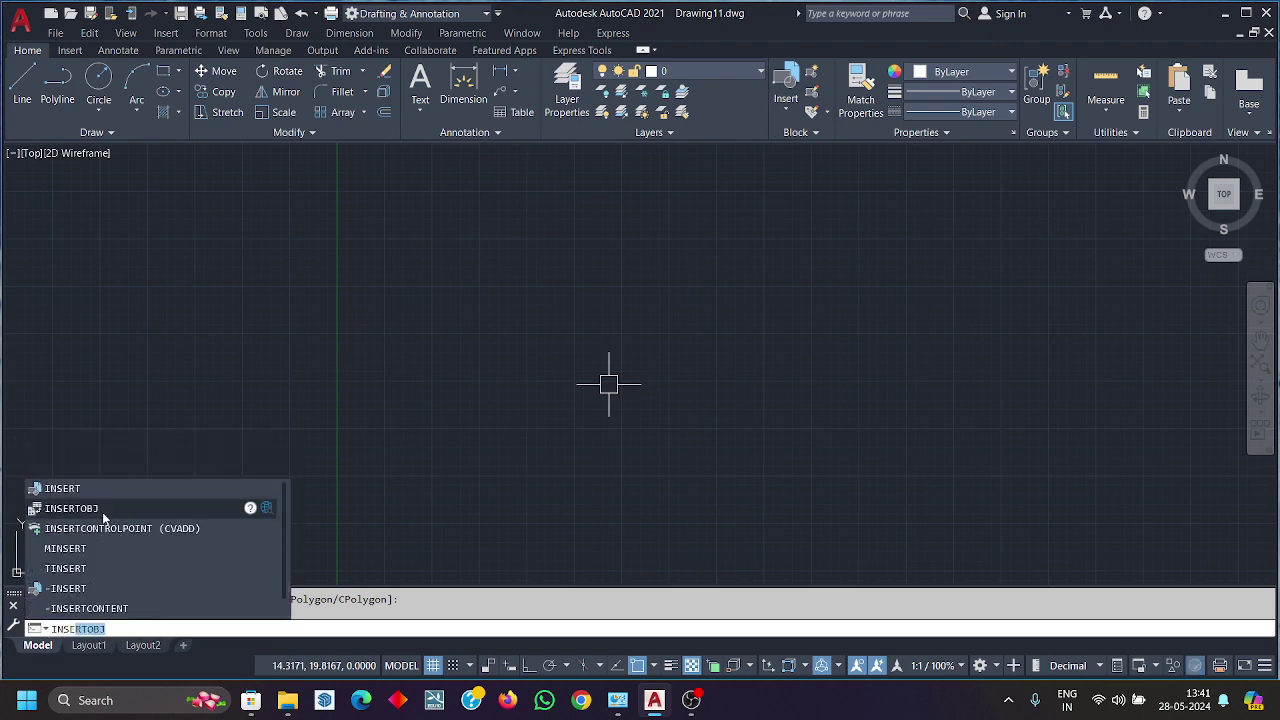
click(102, 510)
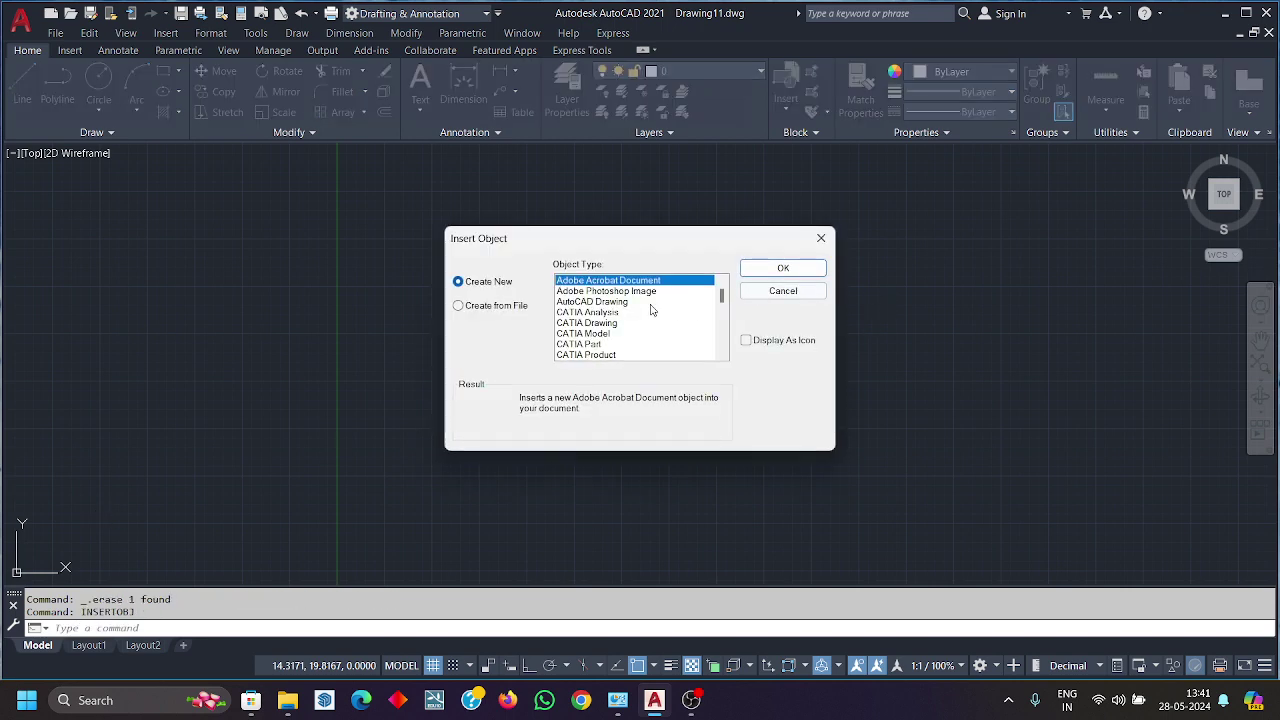
click(466, 310)
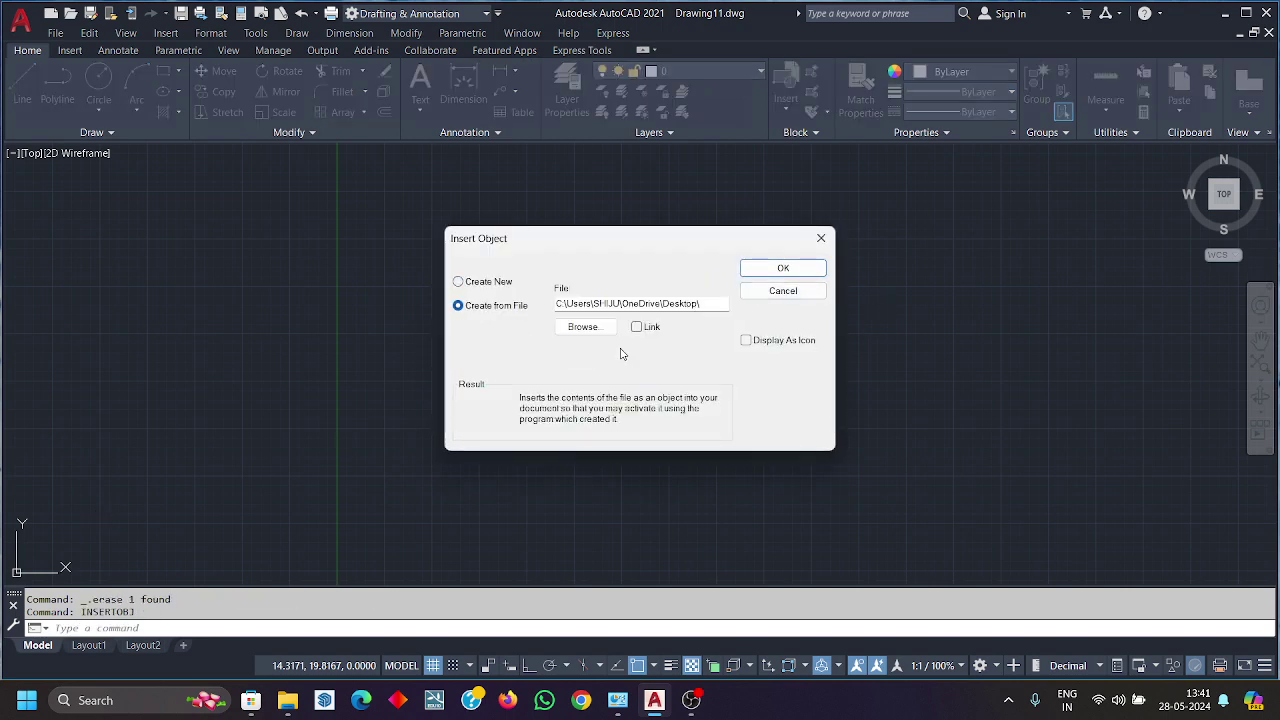
click(598, 330)
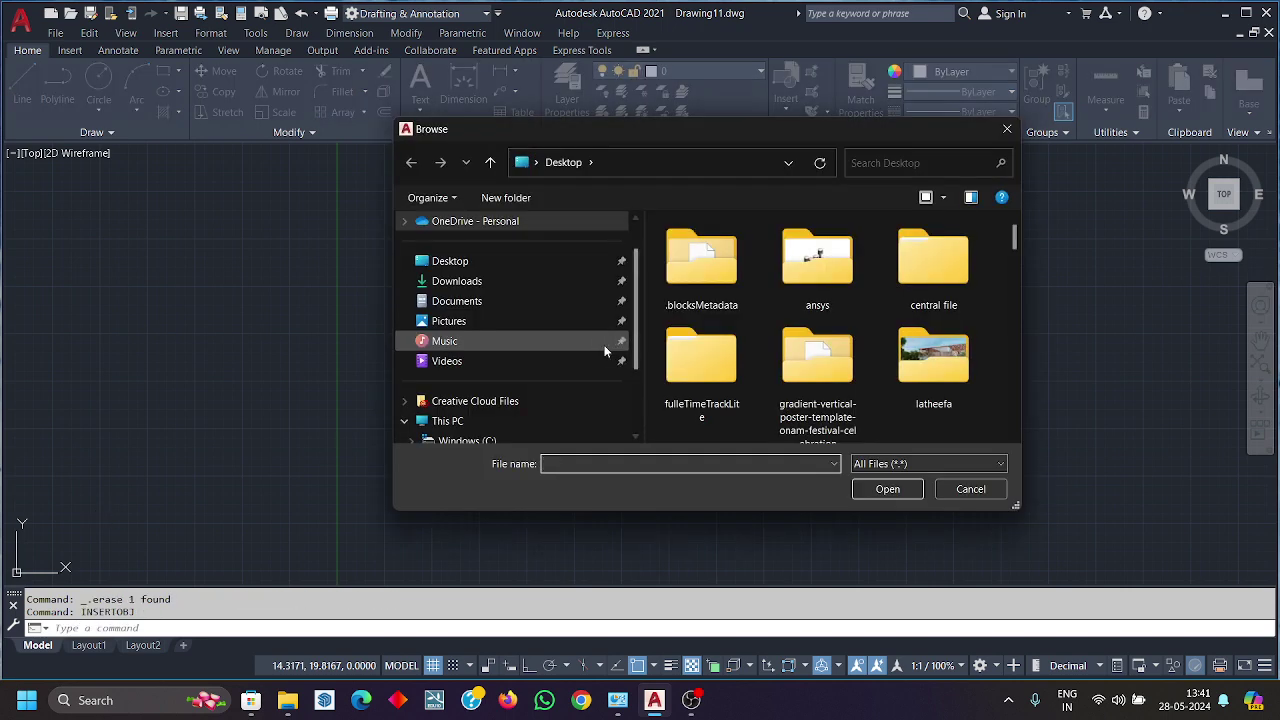
Step: Look through the Documents folder for a spreadsheet and select an .xls file as the object source
scroll(600, 352, down, 3)
scroll(466, 278, up, 4)
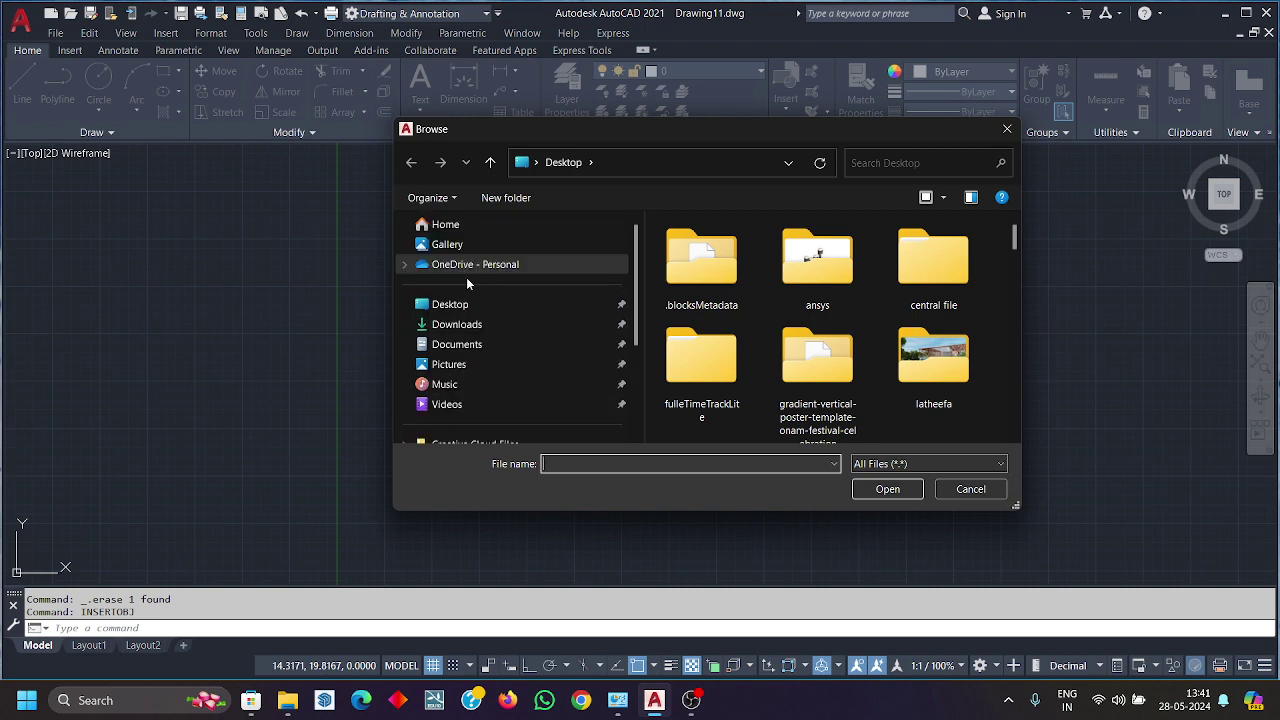
click(490, 347)
scroll(770, 357, down, 10)
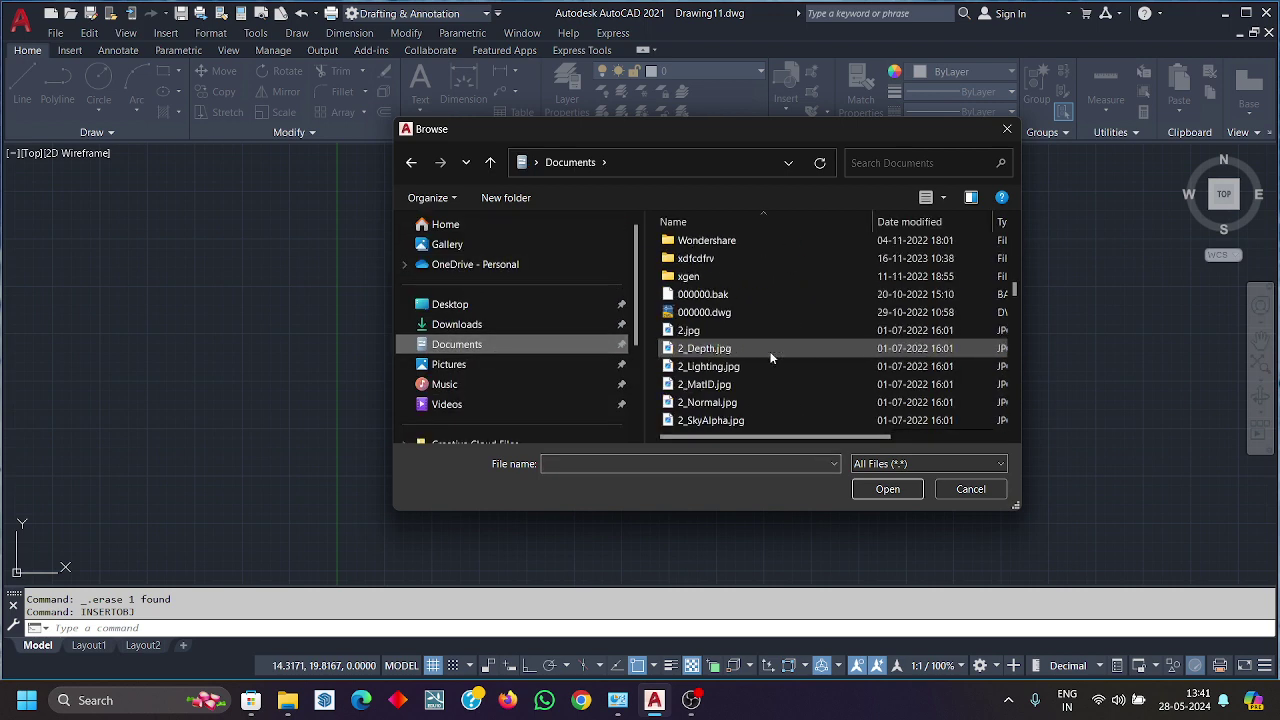
scroll(770, 357, down, 3)
click(770, 402)
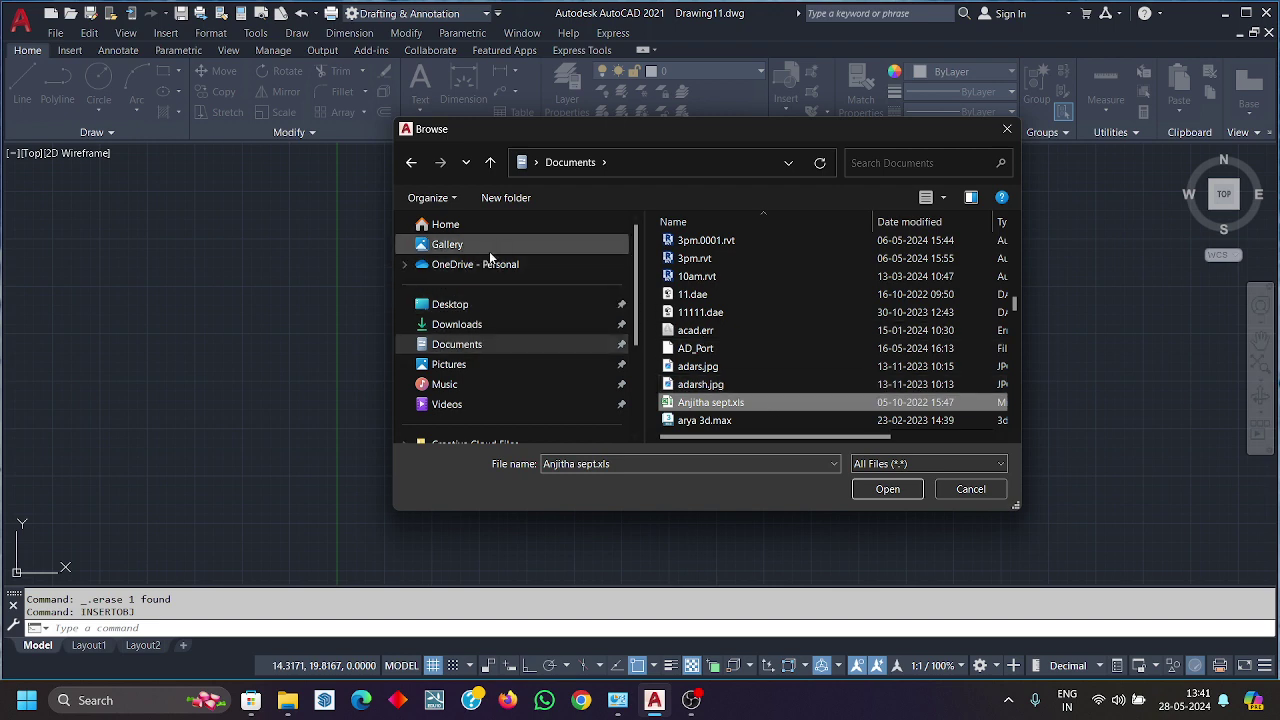
Step: Choose insert.xlsx from the Desktop folder as the source file for the object
click(486, 306)
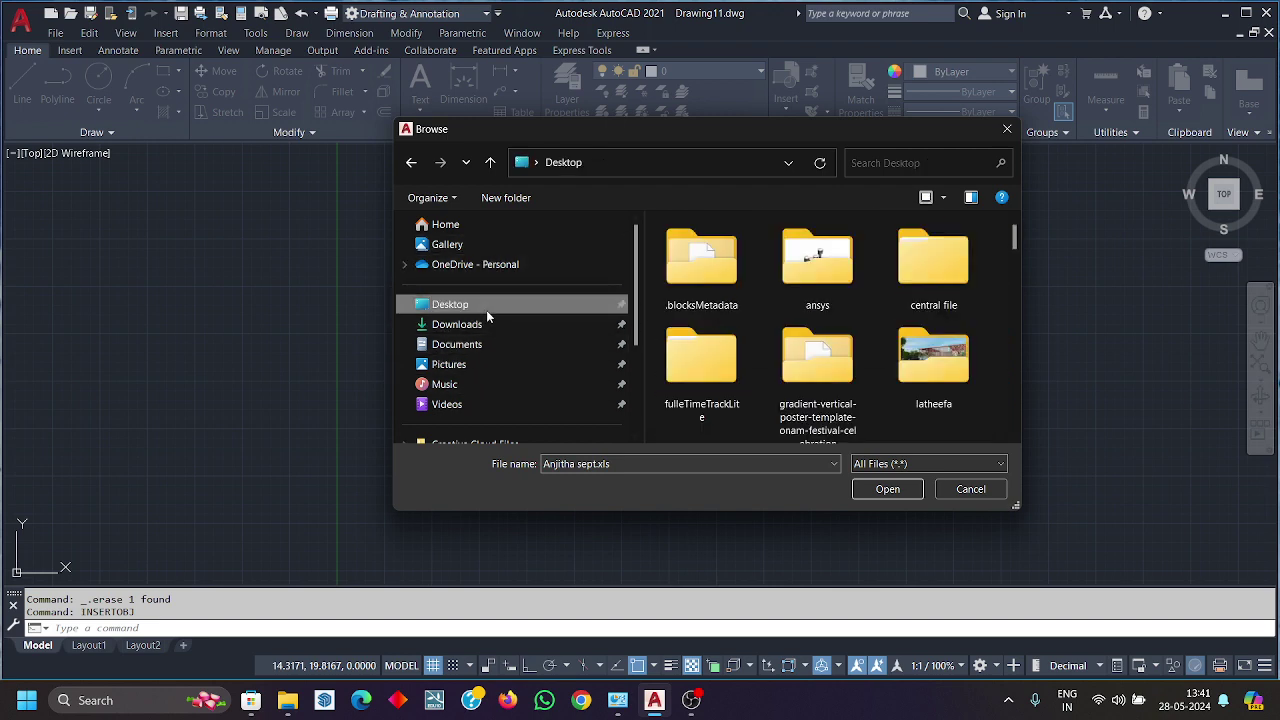
scroll(946, 320, down, 1)
scroll(946, 320, down, 3)
scroll(930, 360, down, 3)
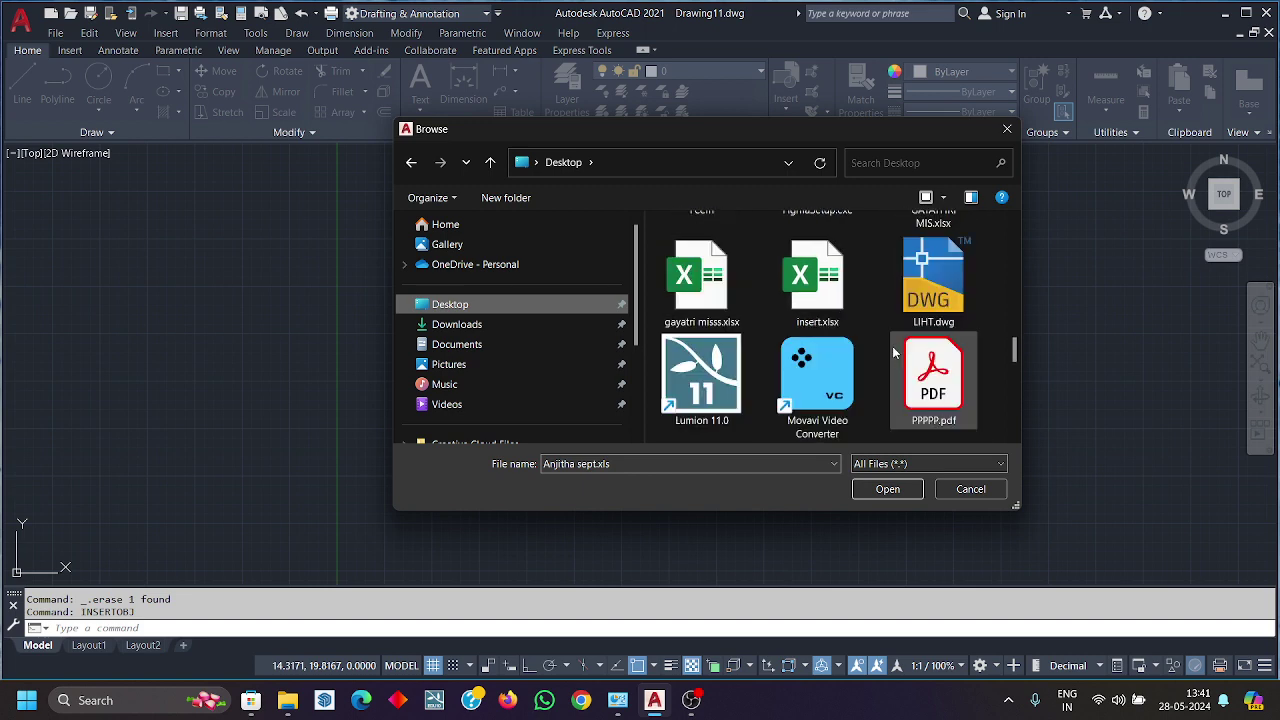
click(797, 318)
click(705, 305)
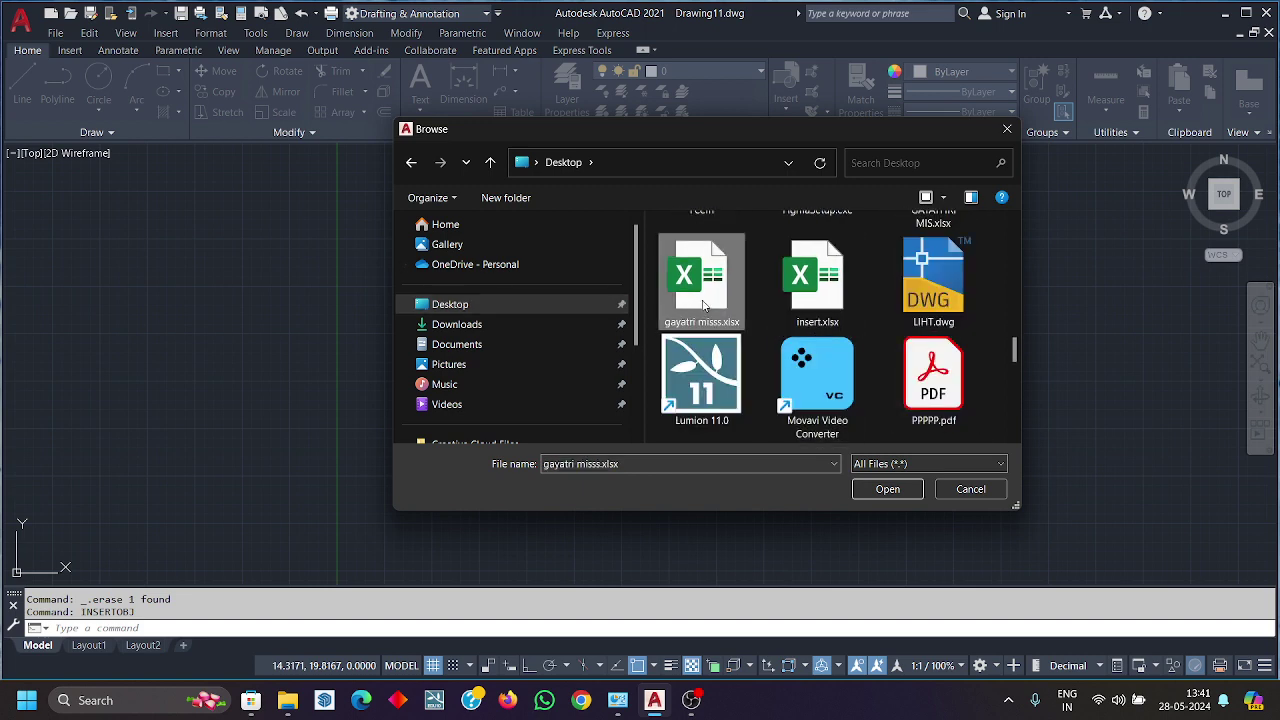
scroll(760, 350, down, 5)
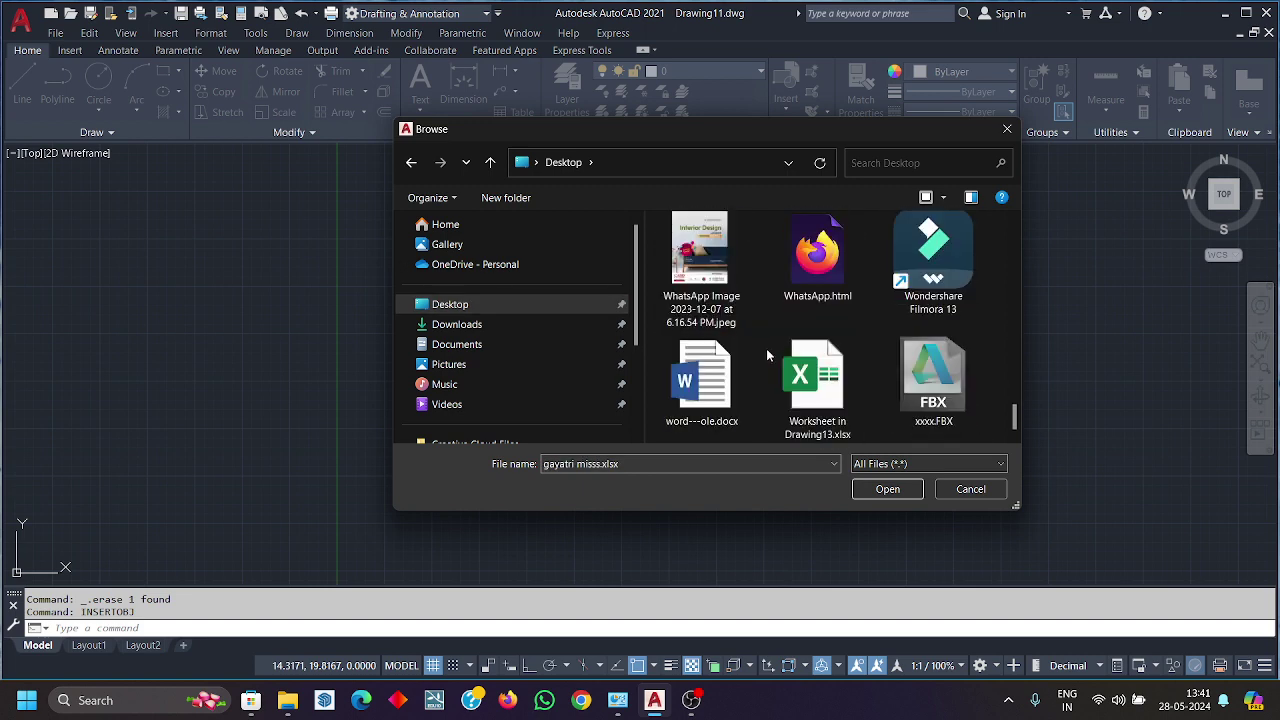
scroll(760, 350, up, 5)
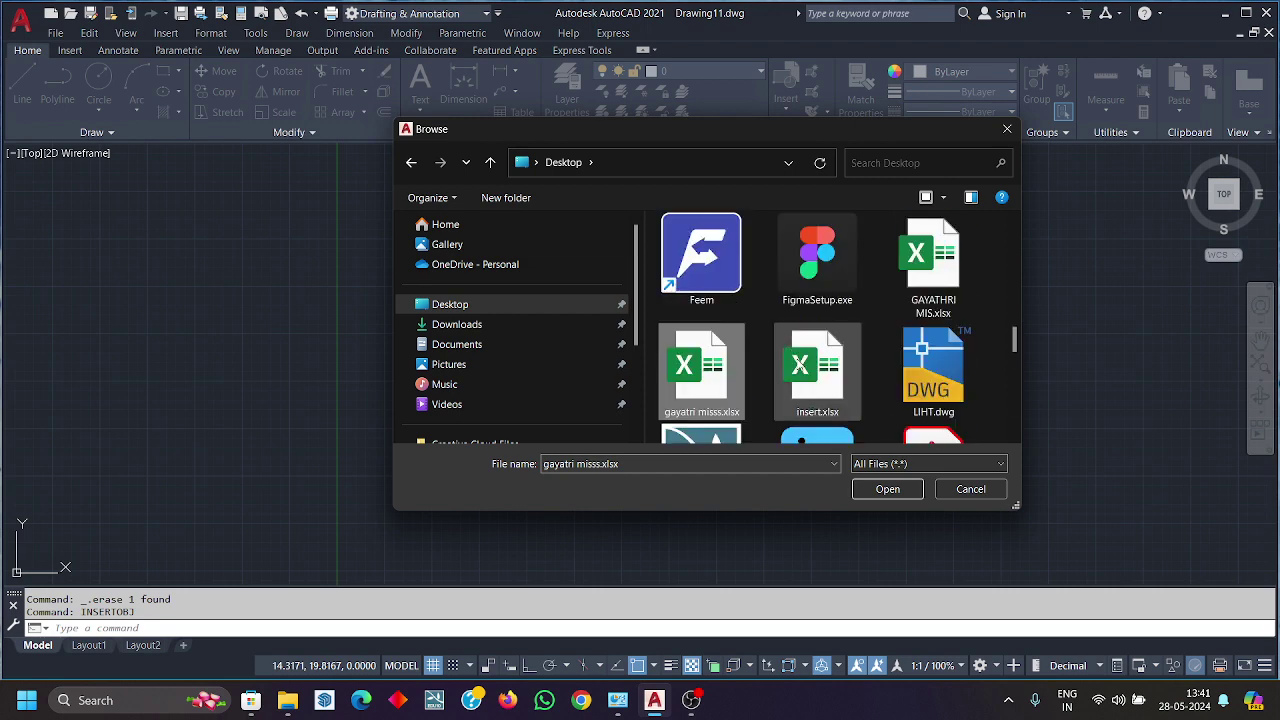
click(801, 367)
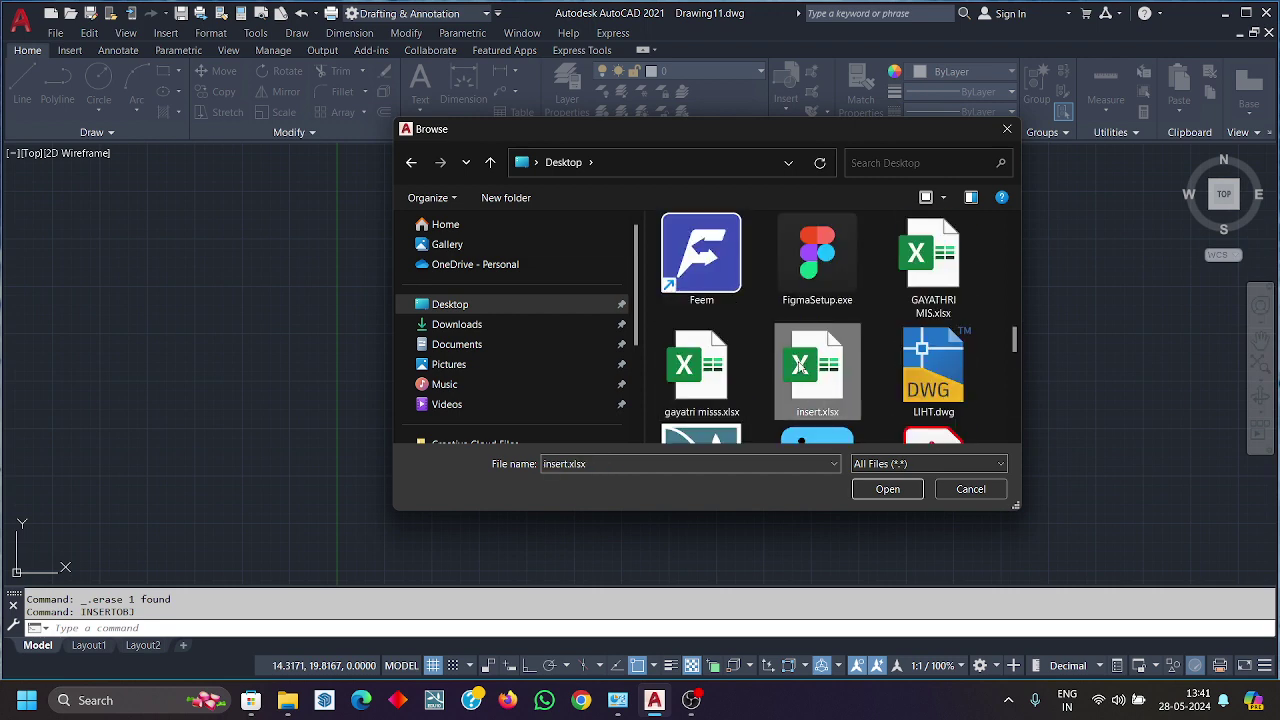
click(890, 489)
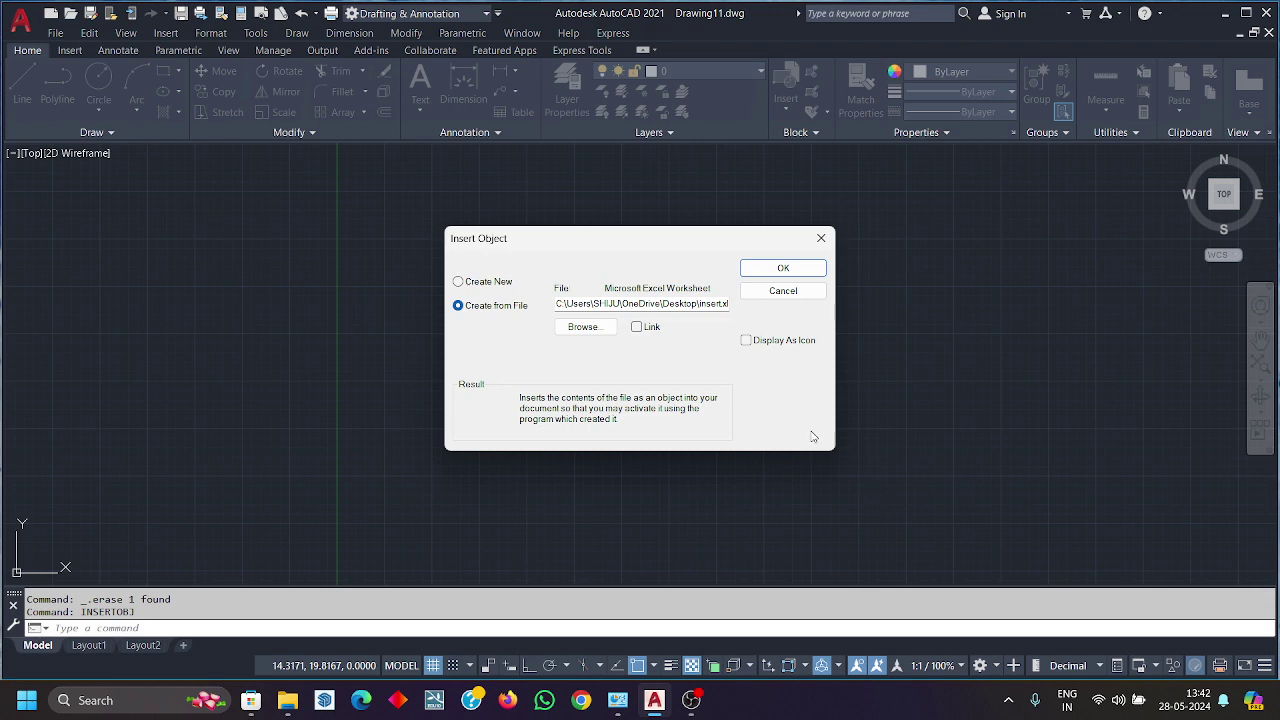
Step: Turn on linking to the source file and insert the worksheet as a linked object in the drawing
click(636, 328)
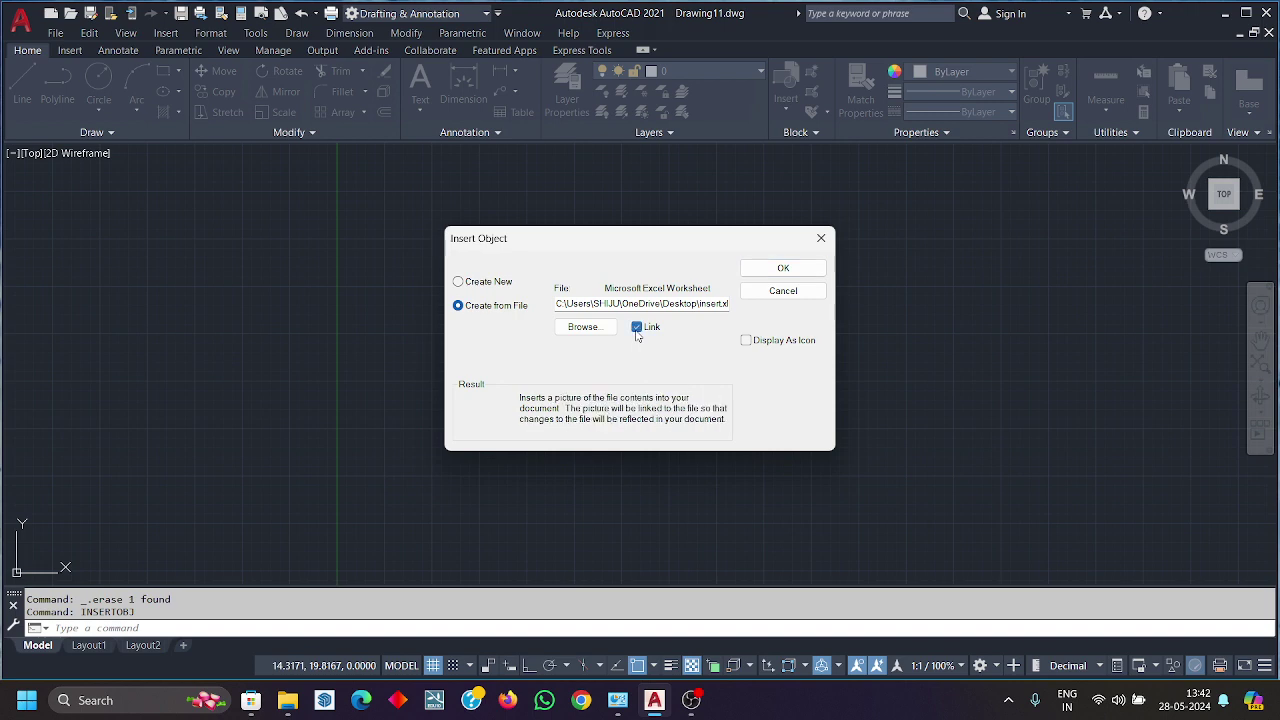
click(636, 328)
click(636, 328)
click(798, 268)
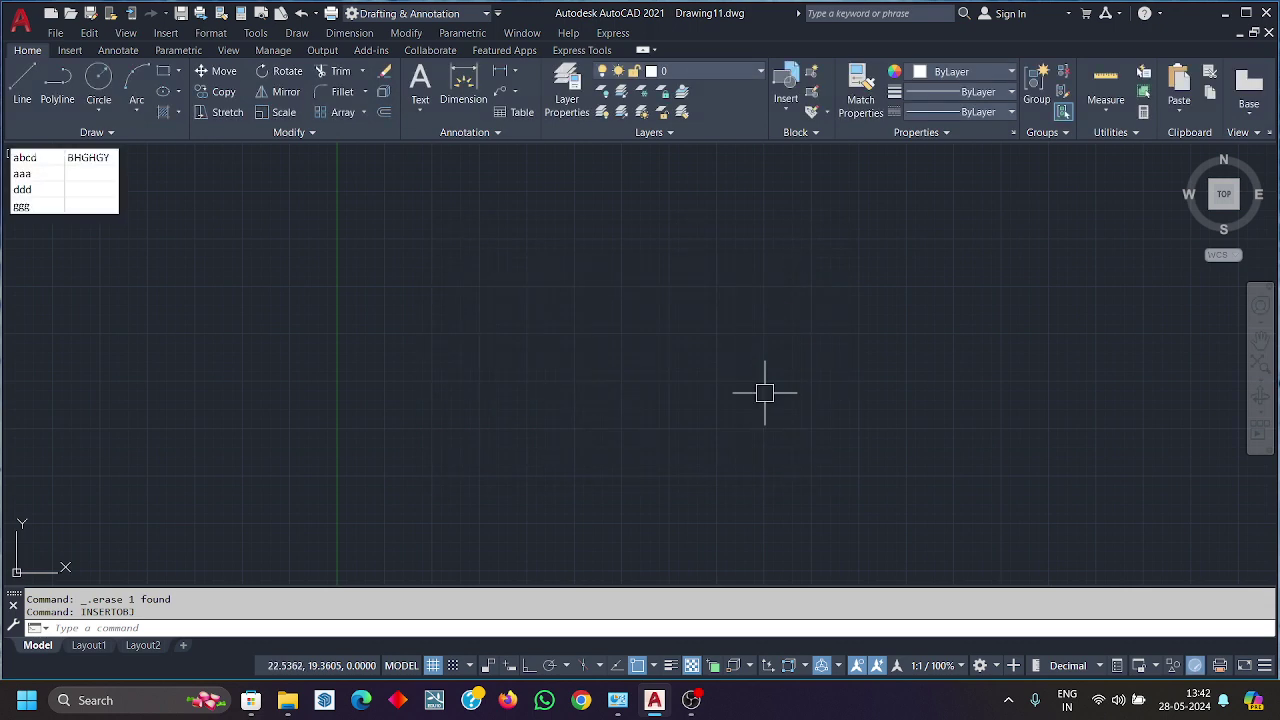
middle_drag(463, 329, 726, 429)
scroll(305, 257, up, 4)
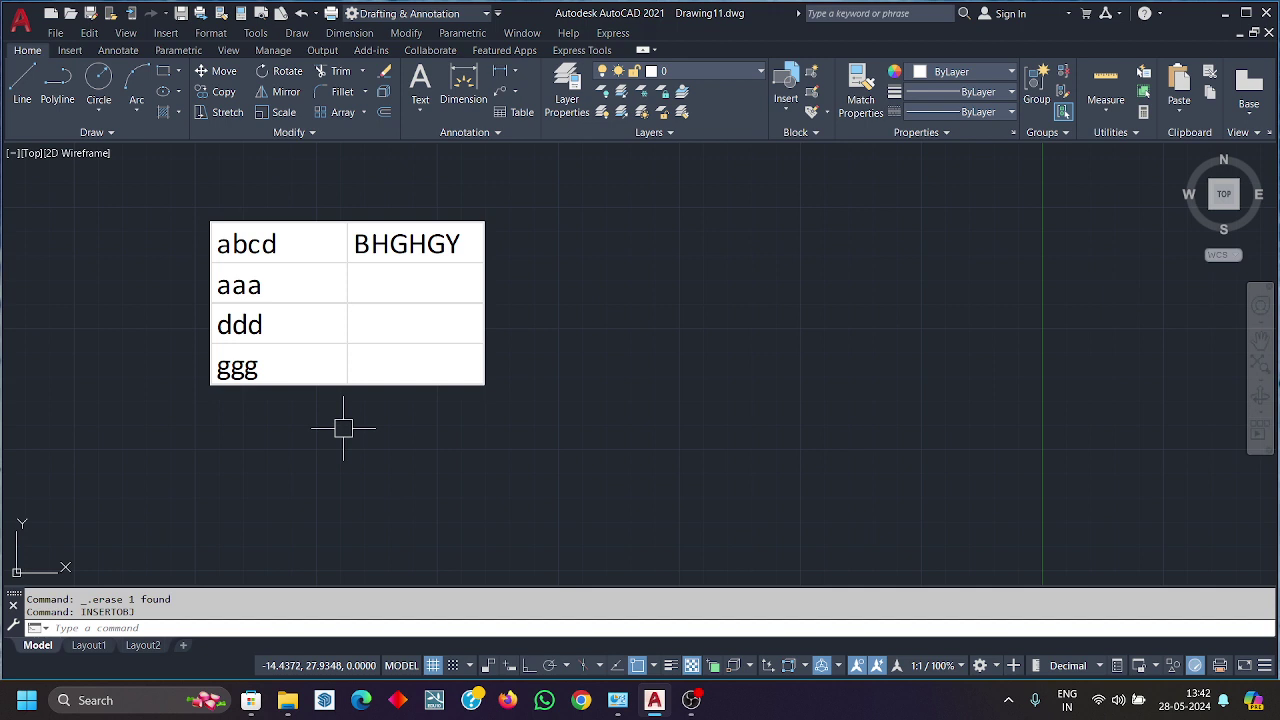
Step: Run OLELINKS and open the source workbook of the insert.xlsx link in Excel
text(OLELINKS)
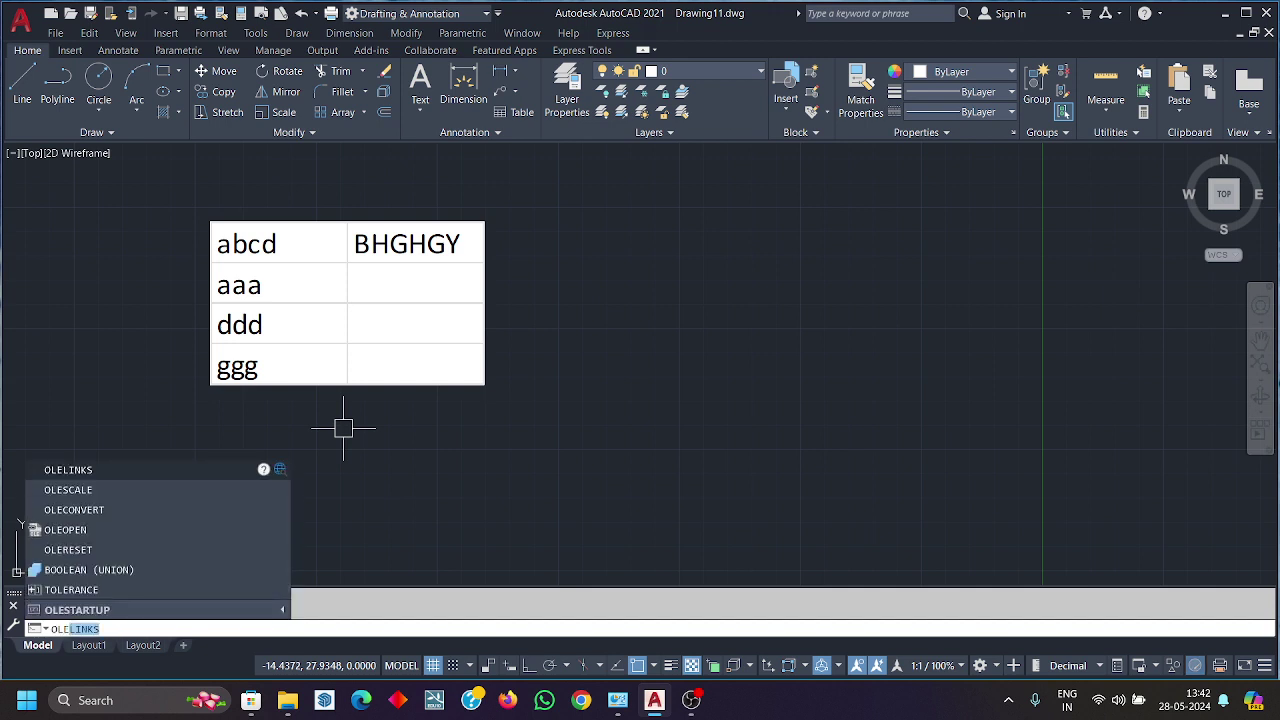
click(148, 474)
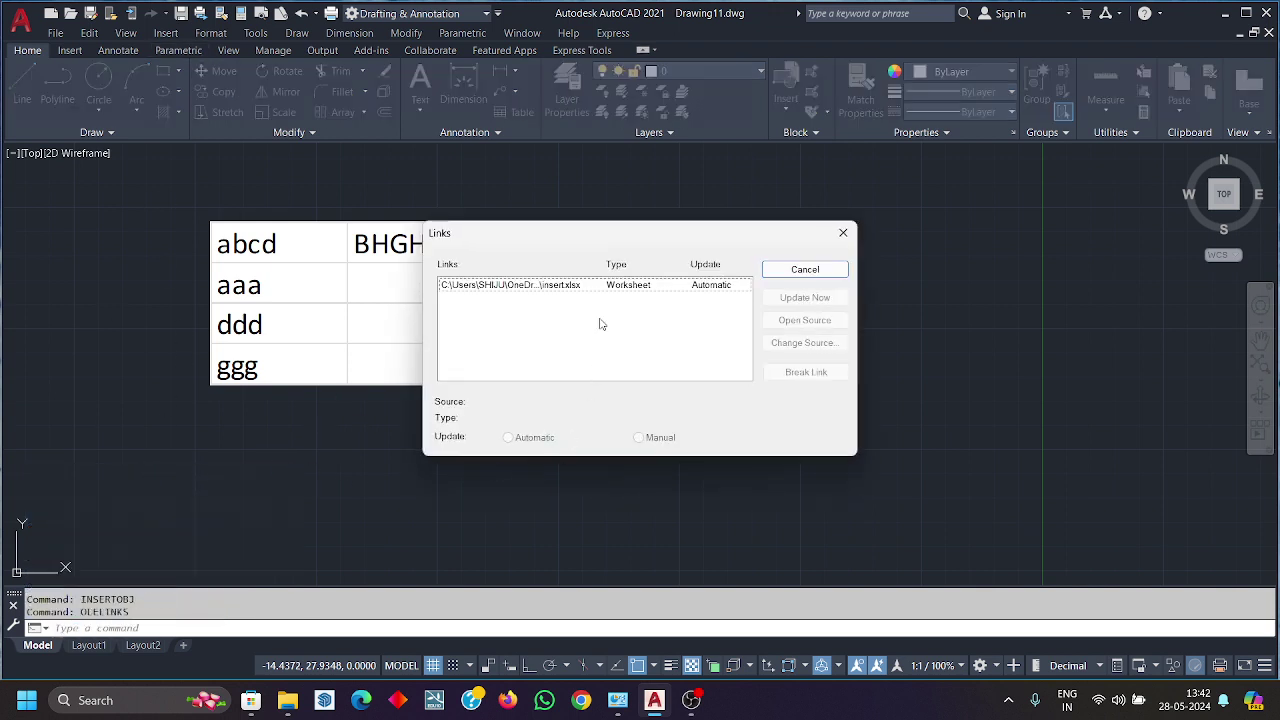
click(528, 286)
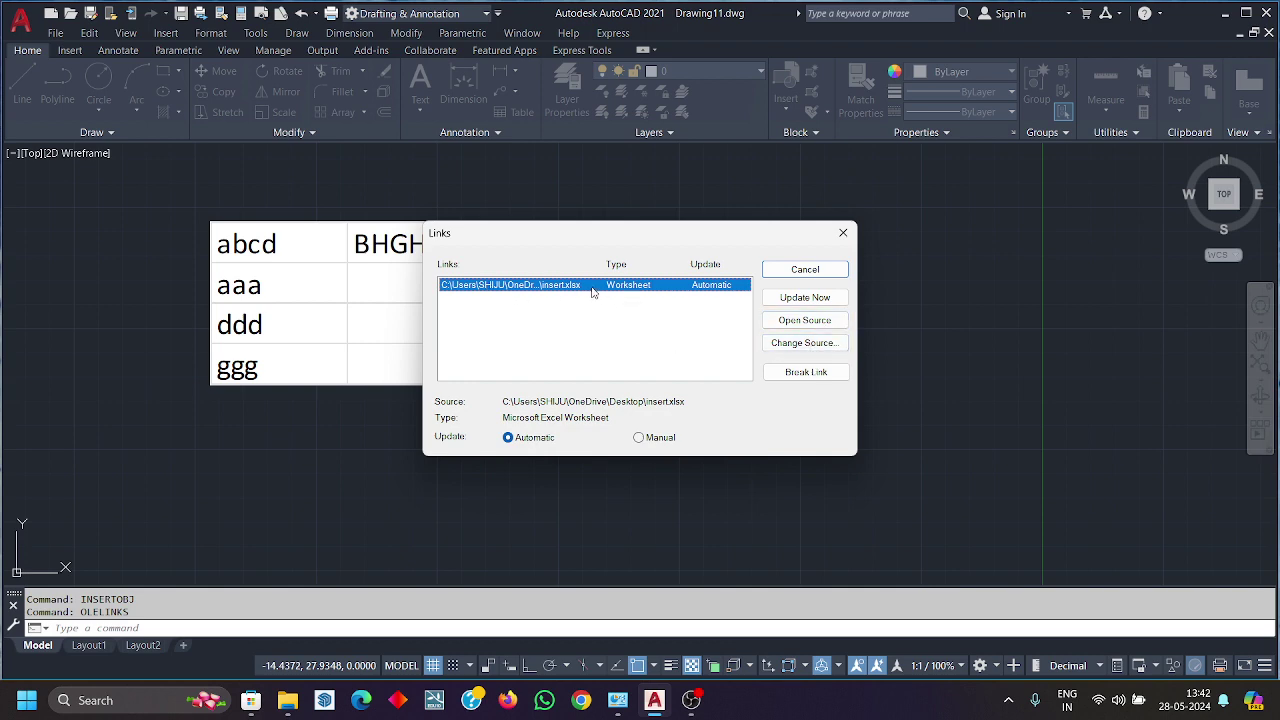
click(803, 319)
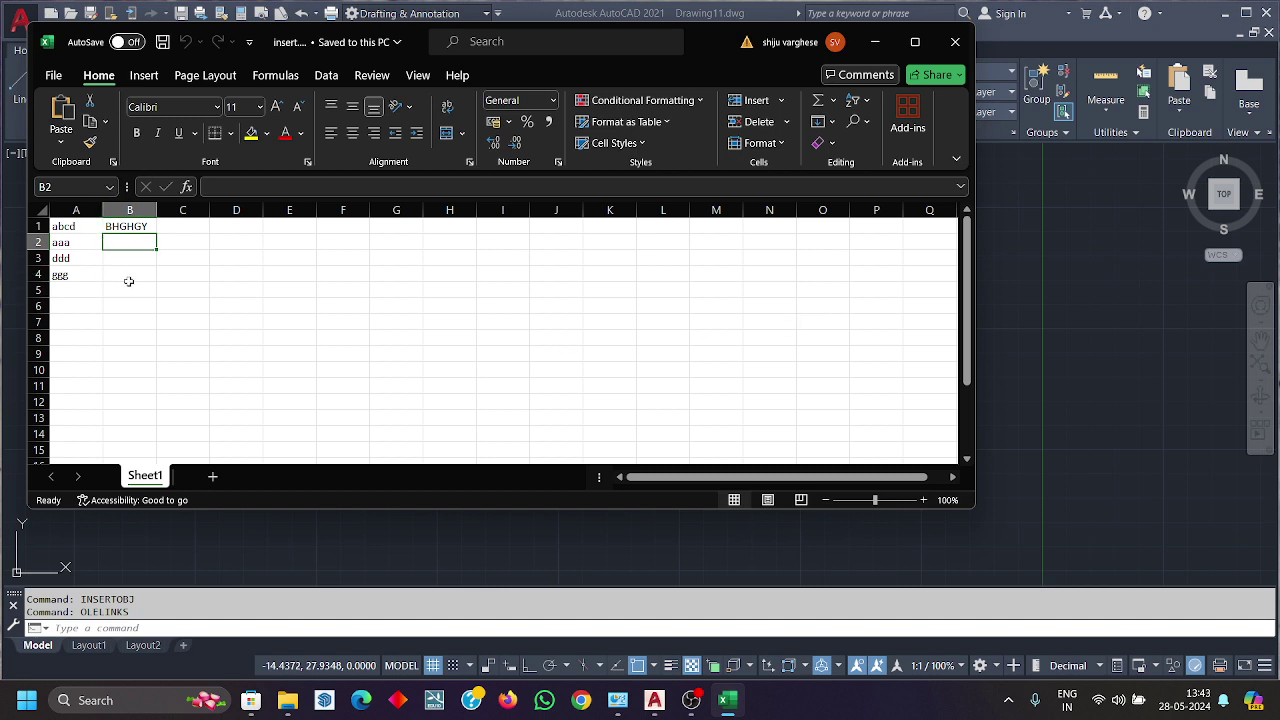
Step: Enter DSFFDFD in cell B2 of the source workbook, then close it with the change saved
text(DSFFDFD)
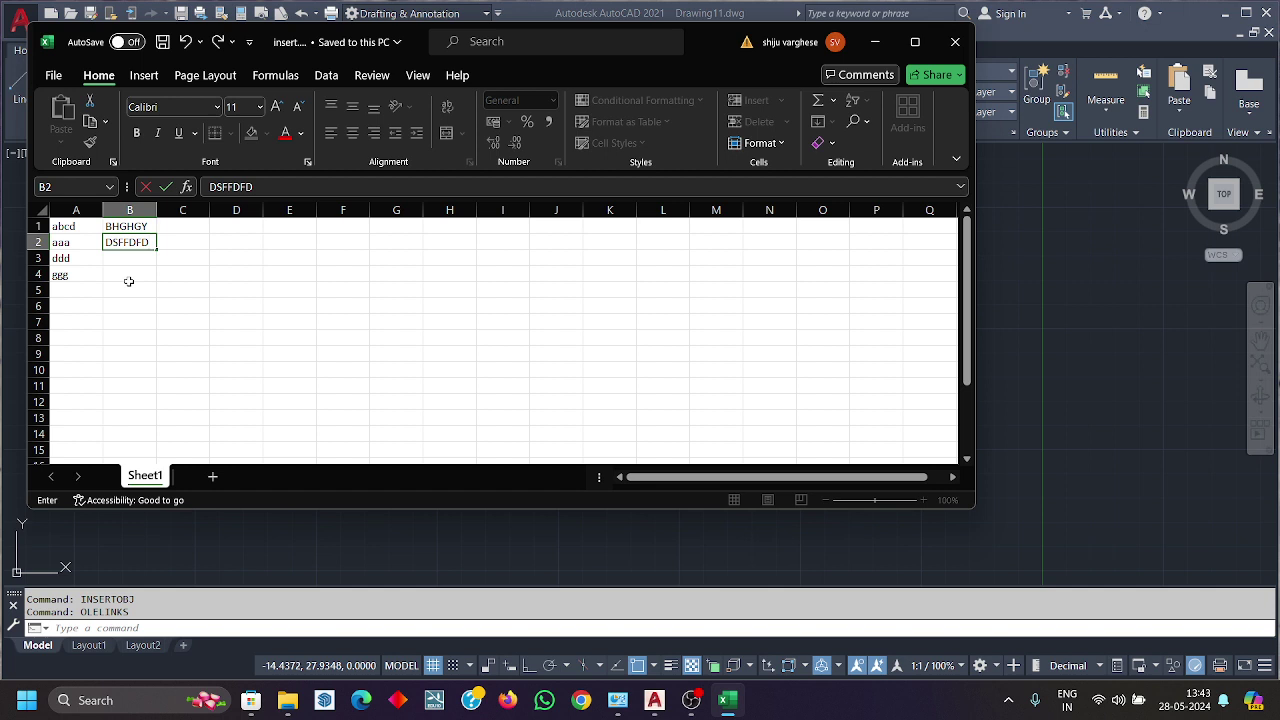
click(955, 41)
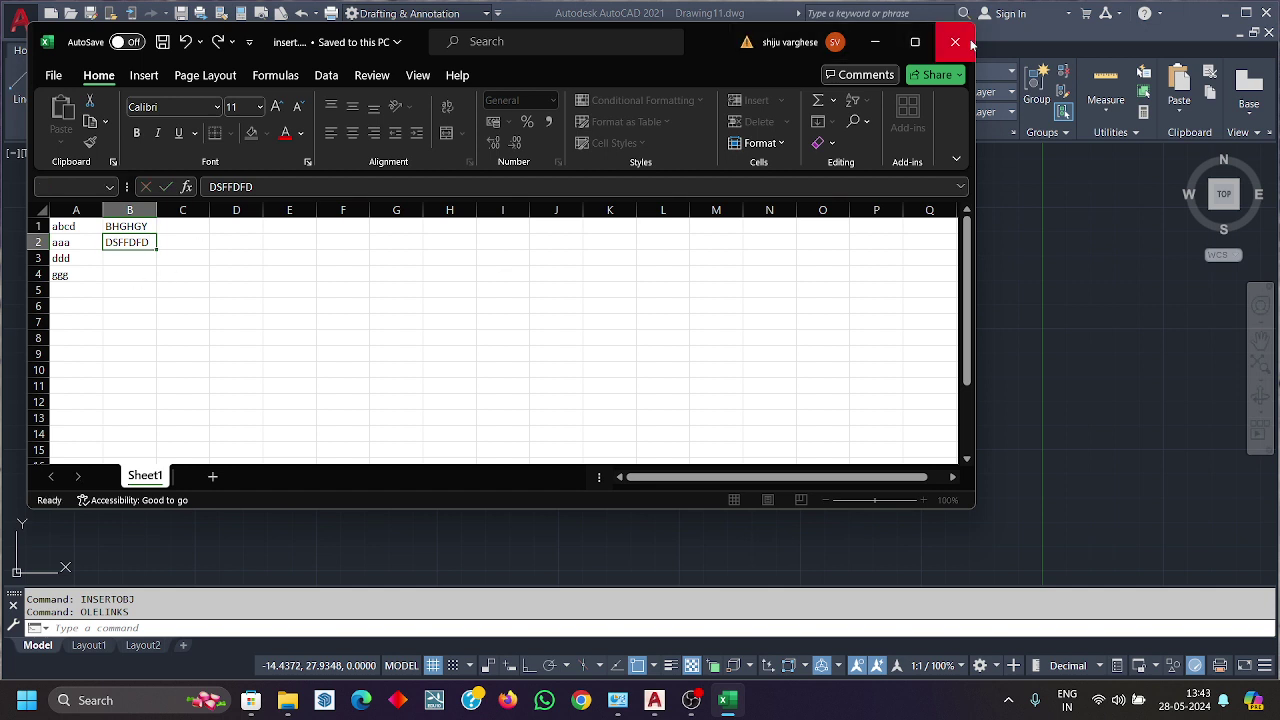
click(613, 370)
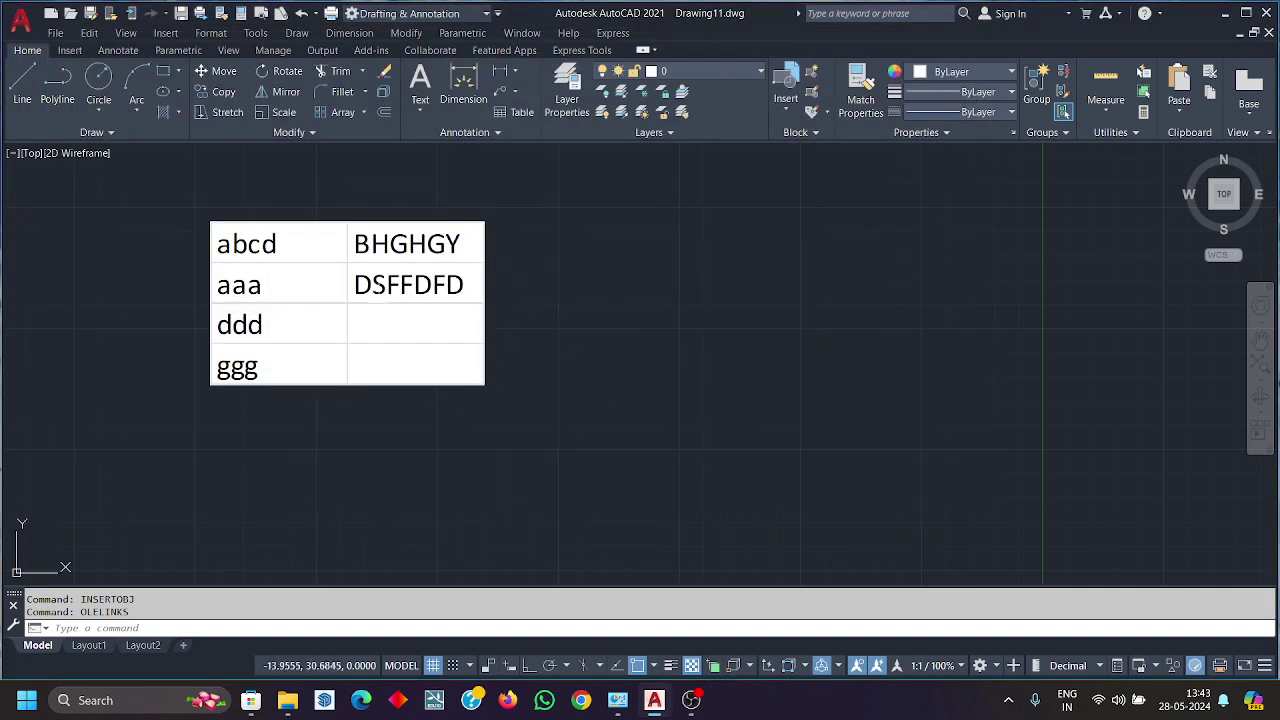
Step: Run OLELINKS again, update the insert.xlsx link immediately, and close the link manager
text(OLELINKS)
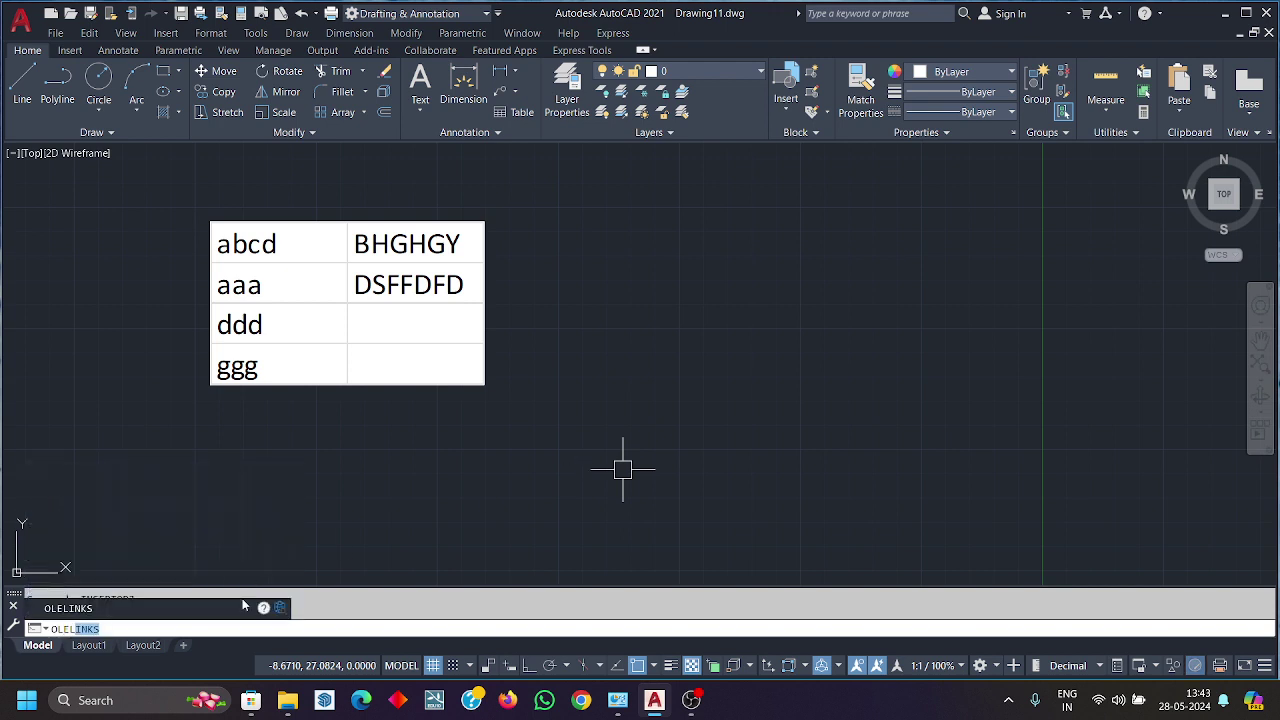
key(Return)
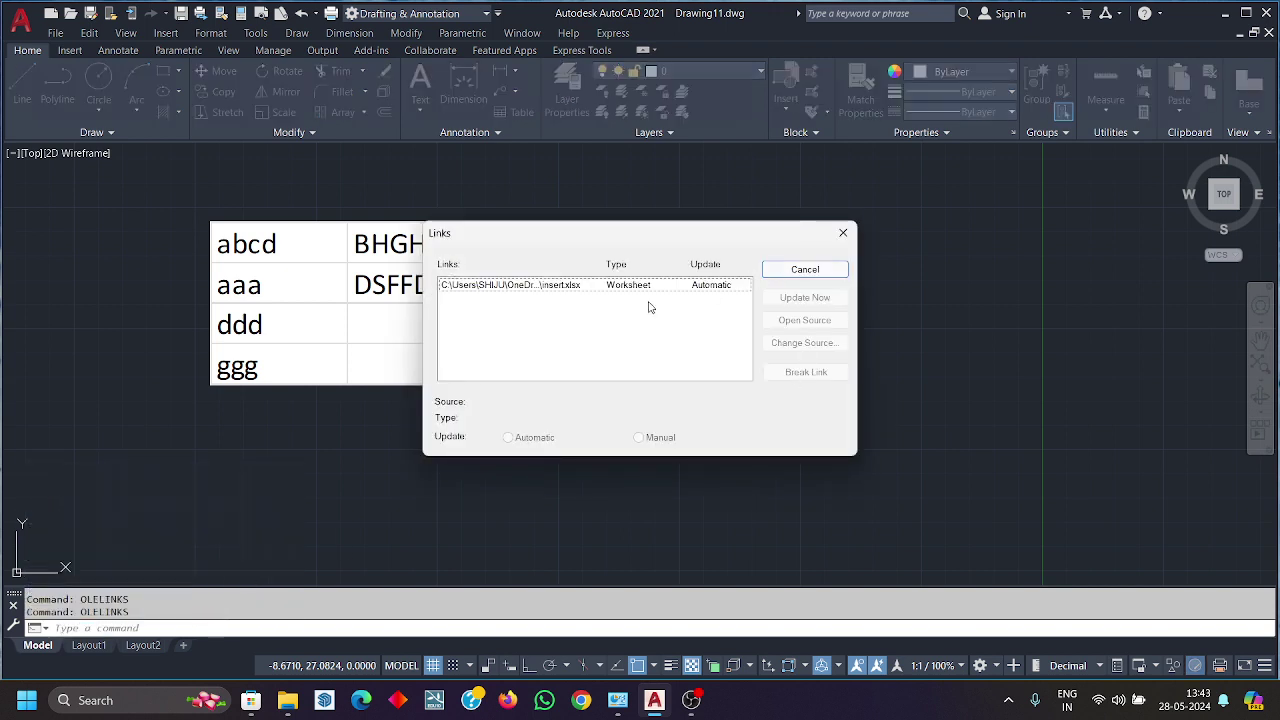
click(648, 286)
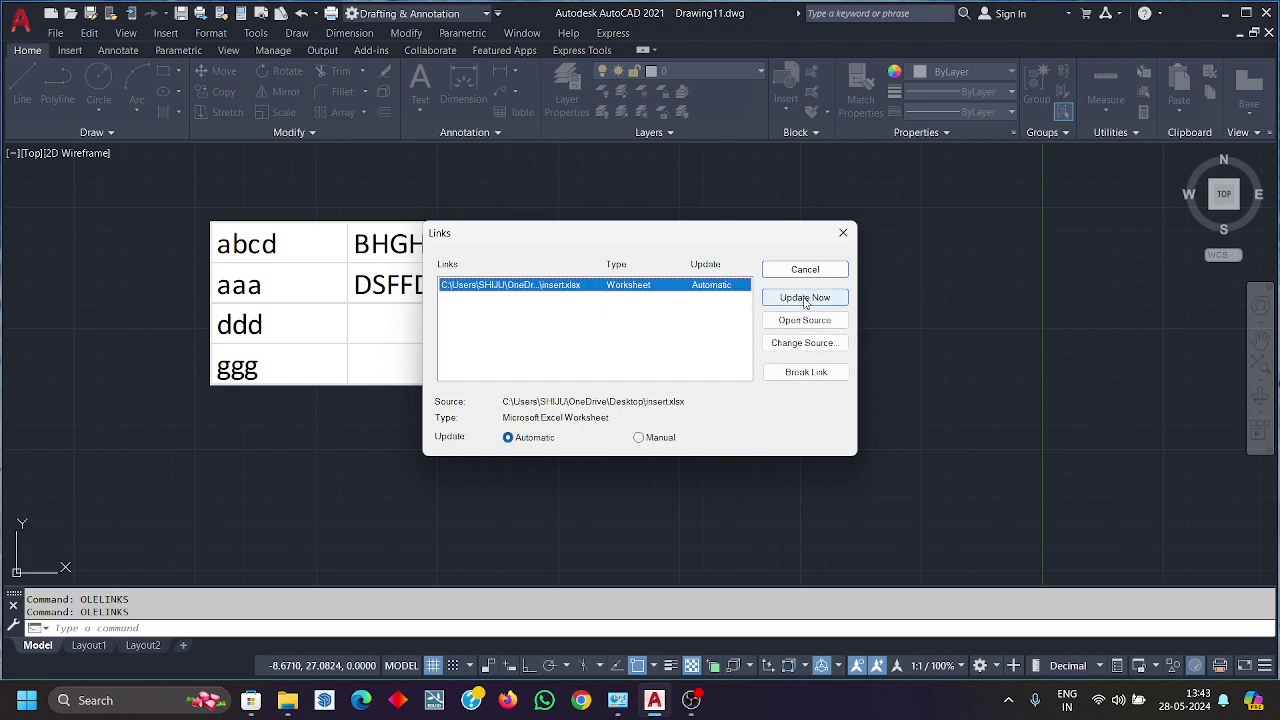
click(806, 298)
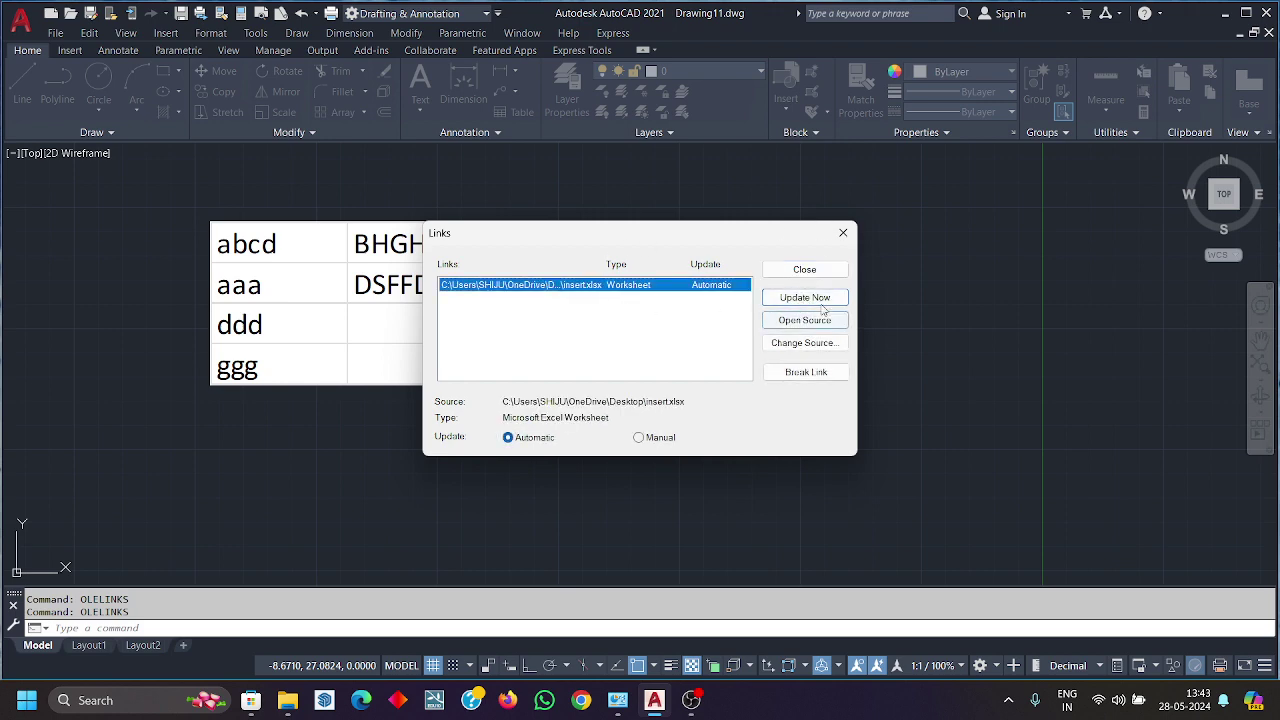
click(843, 232)
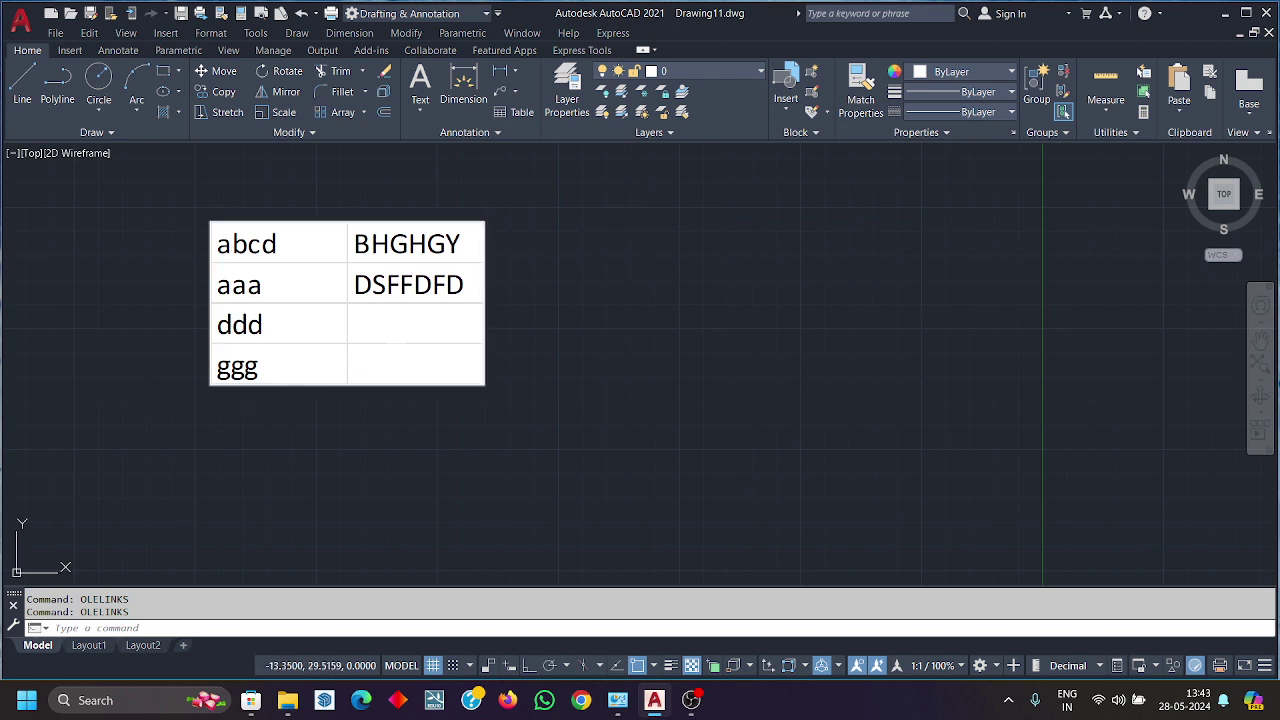
Step: Erase the linked worksheet object from the drawing
click(536, 436)
click(215, 225)
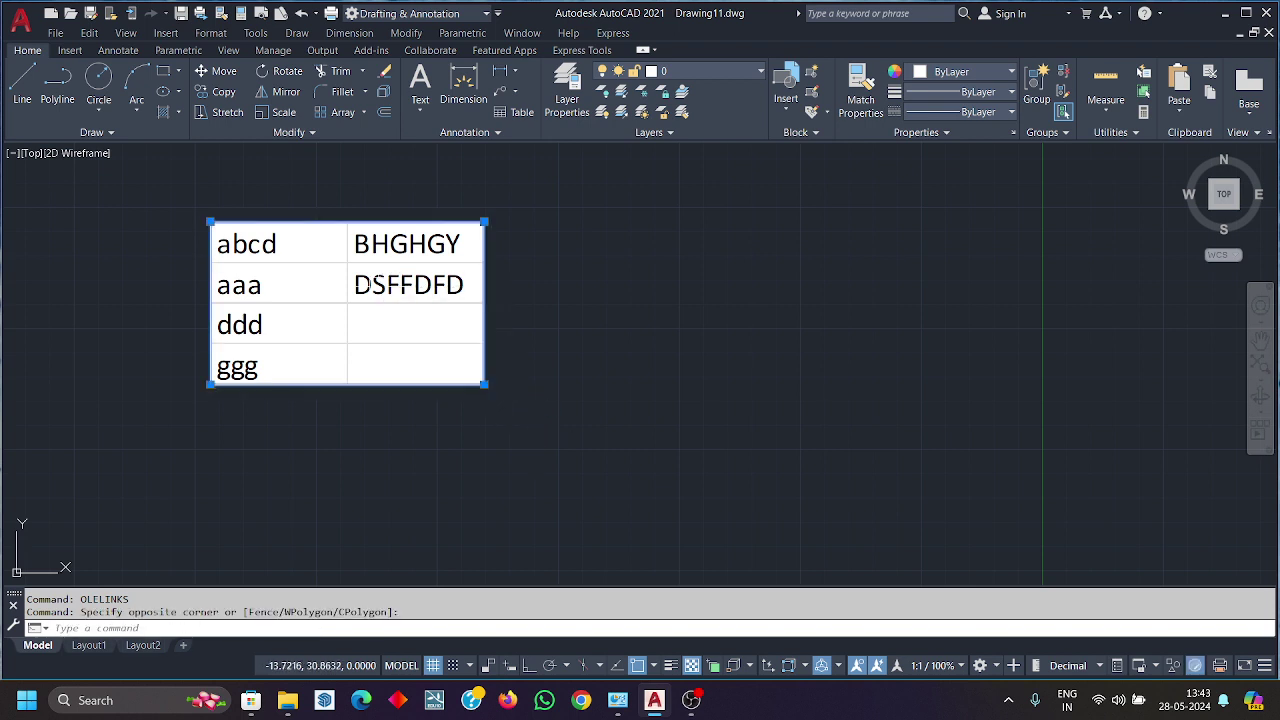
key(Delete)
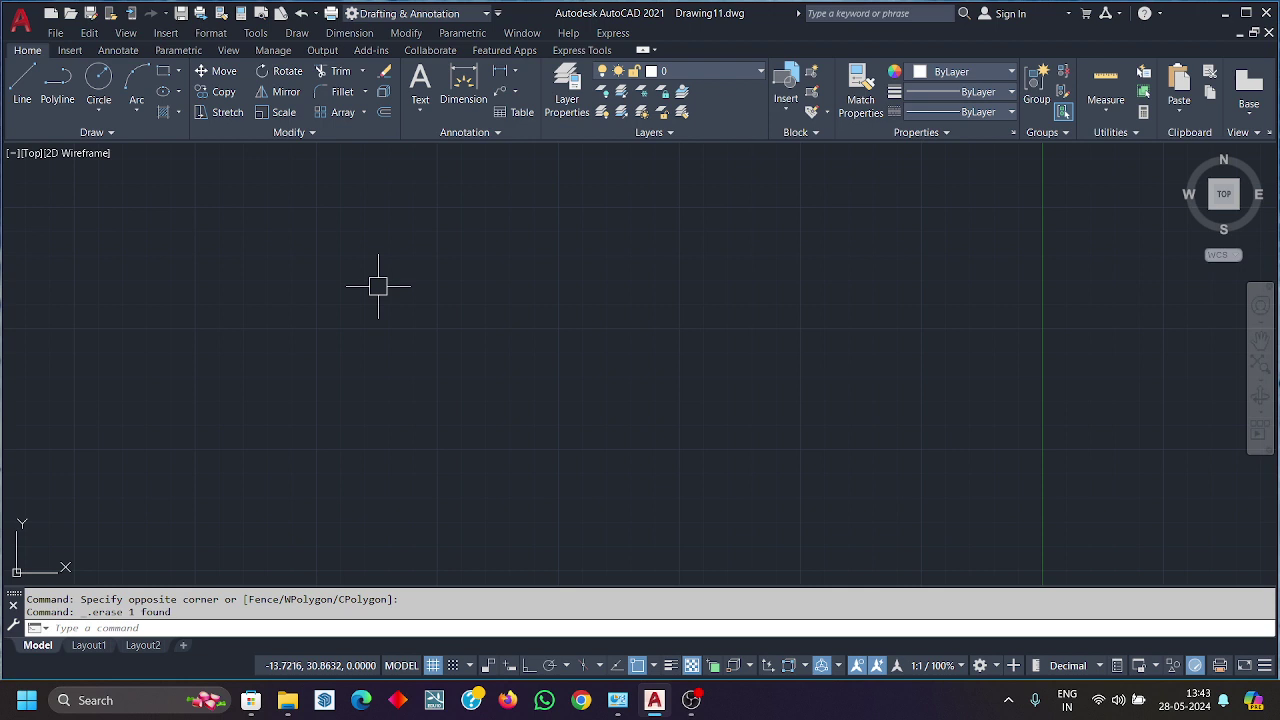
Step: Draw a circle and a wide rectangle that starts inside the circle and extends past its right side
click(98, 80)
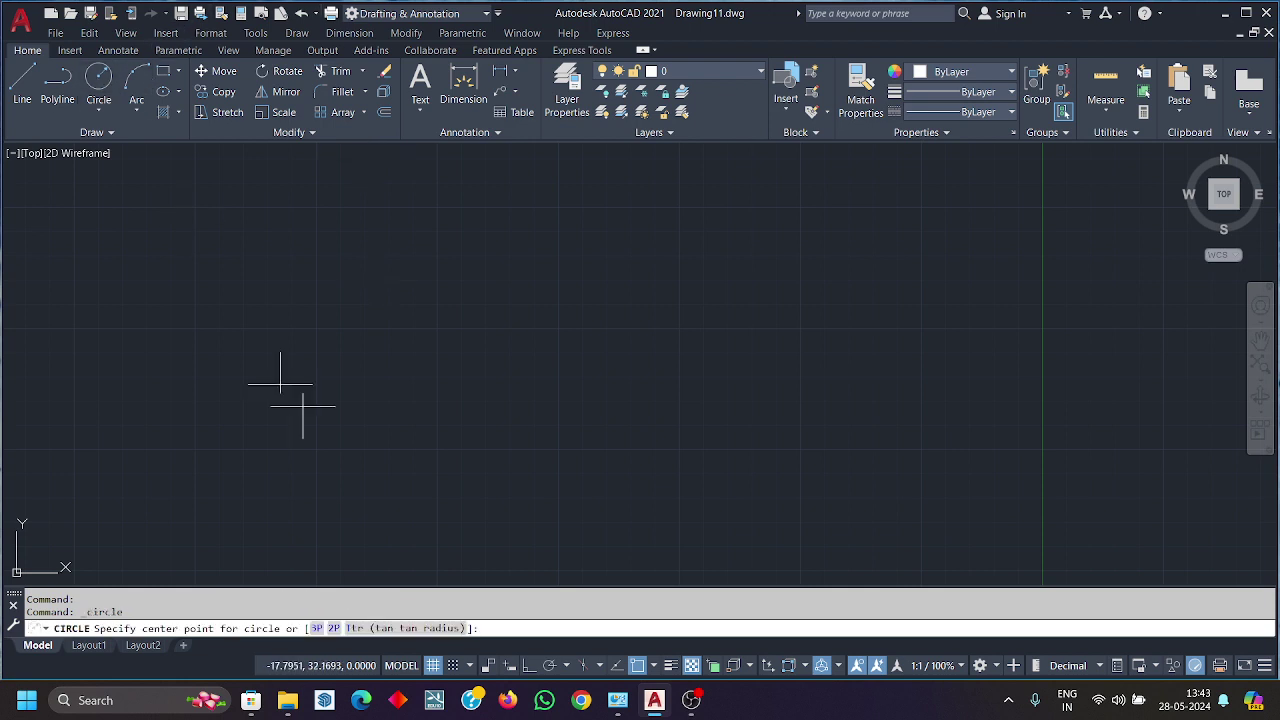
click(361, 400)
click(372, 462)
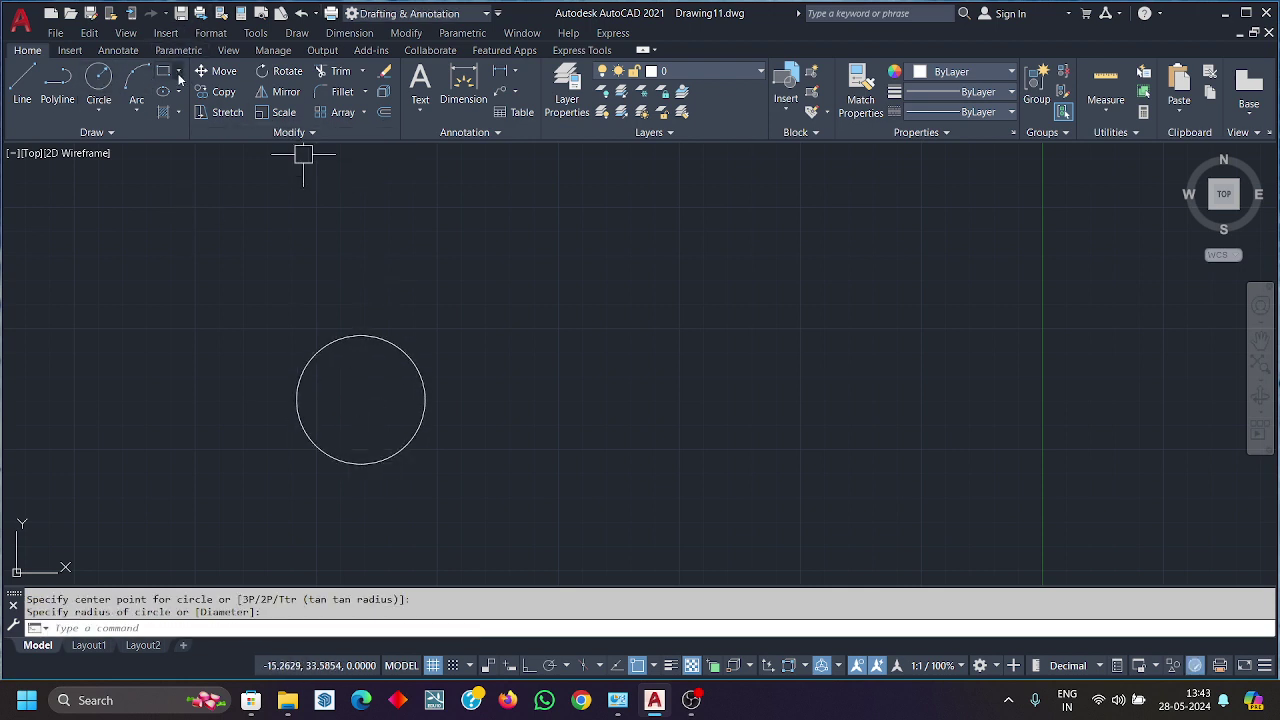
click(166, 74)
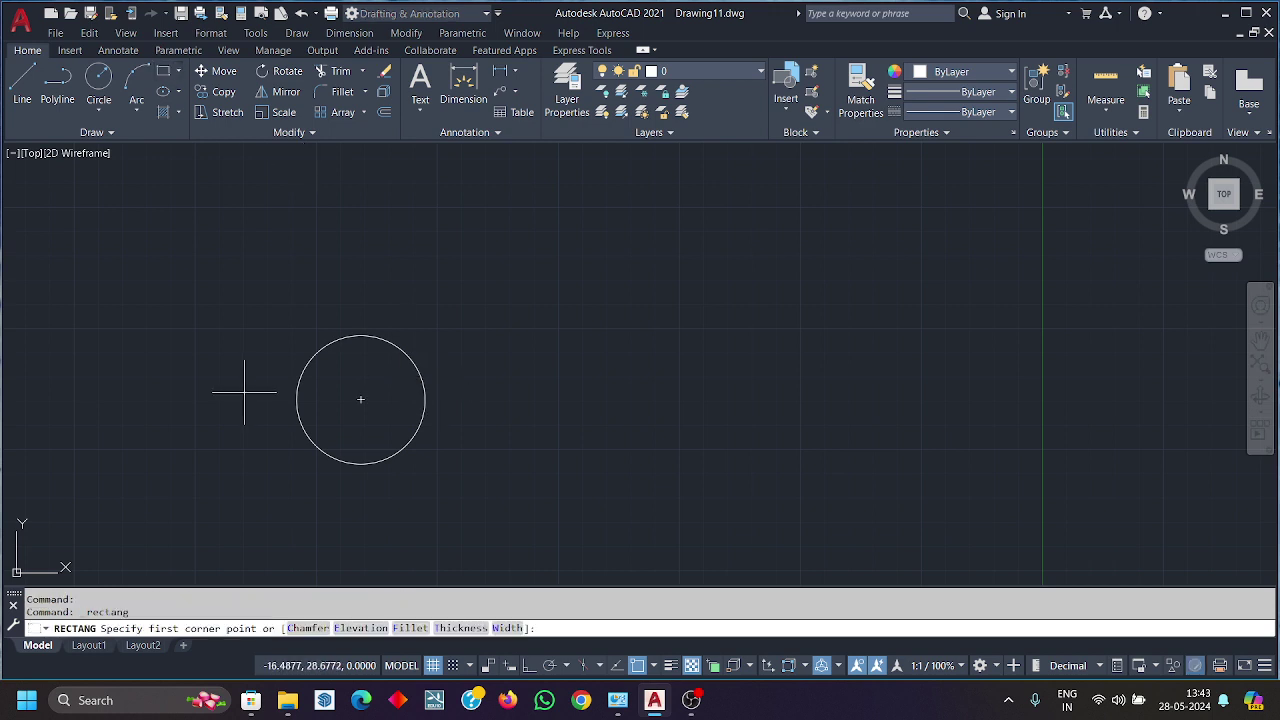
click(381, 374)
click(649, 442)
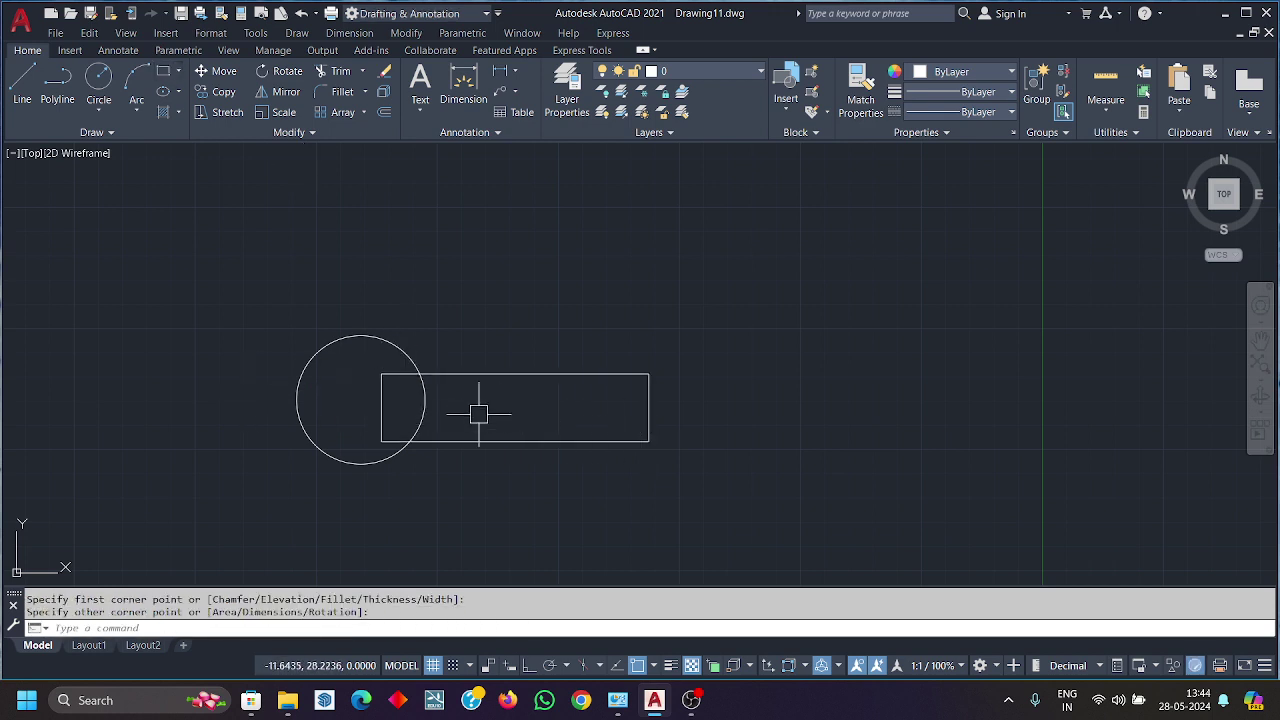
scroll(484, 420, up, 2)
middle_drag(484, 420, 491, 423)
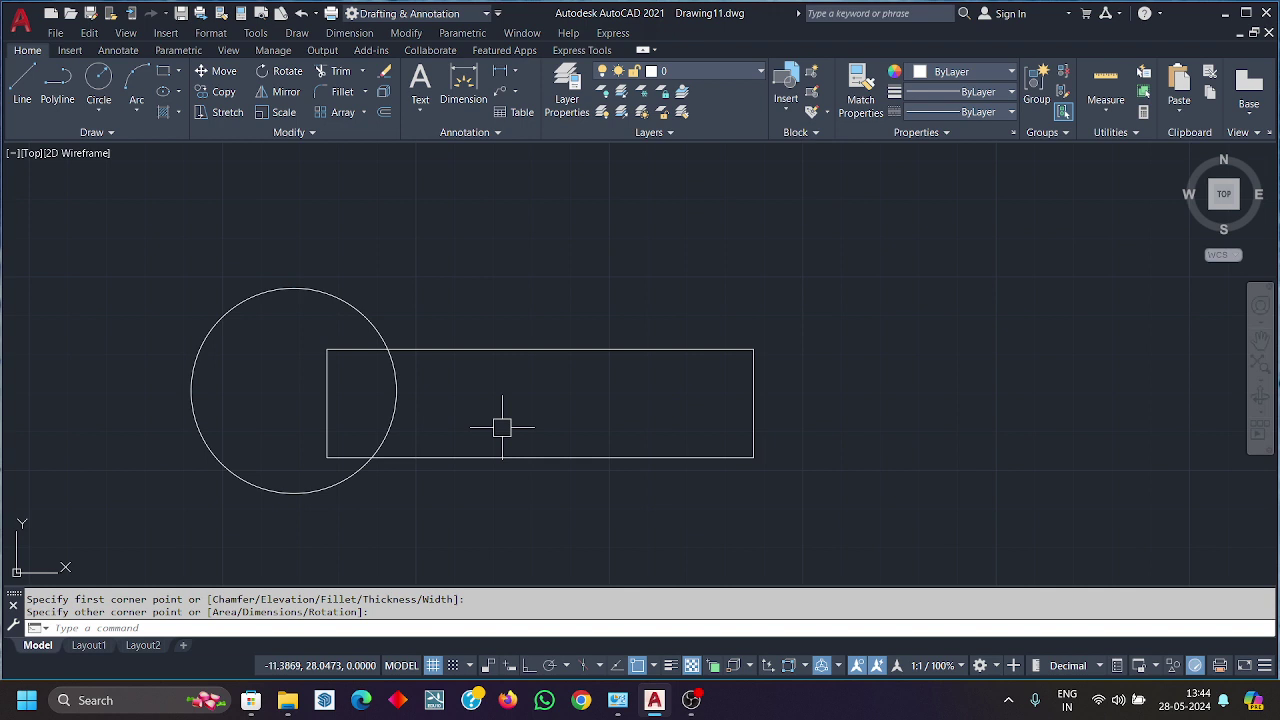
scroll(503, 427, down, 4)
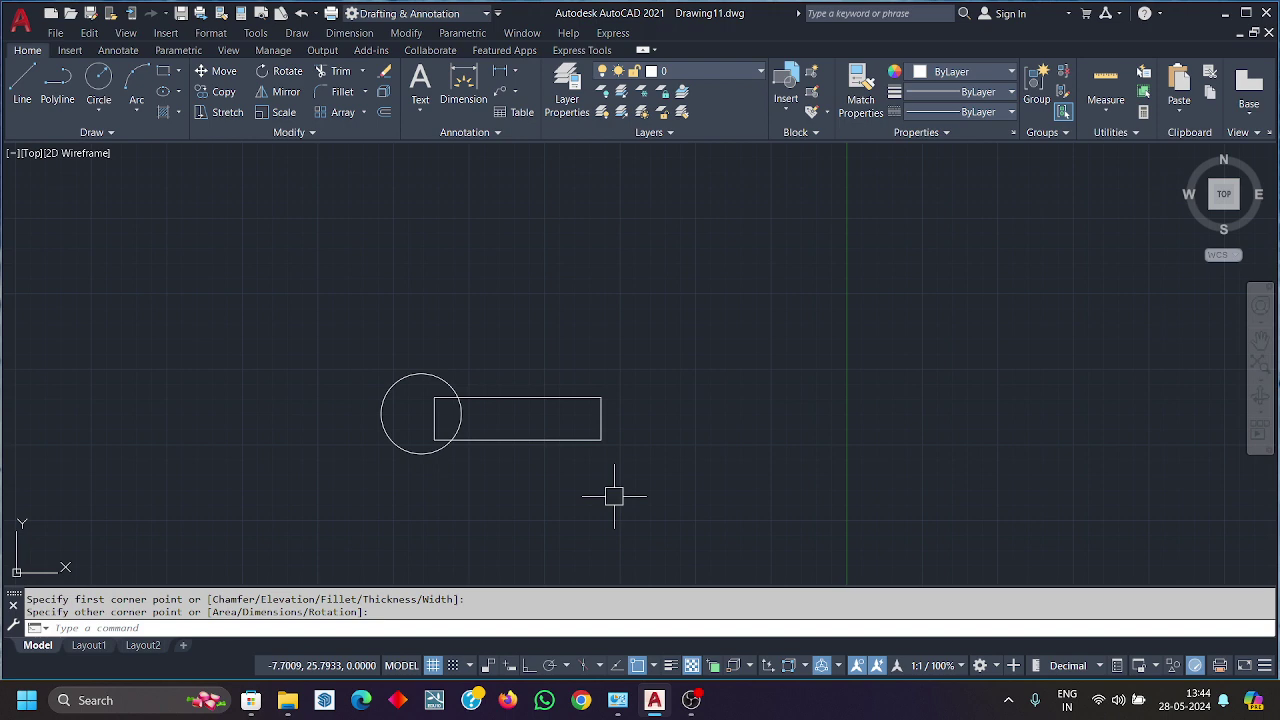
scroll(478, 470, up, 2)
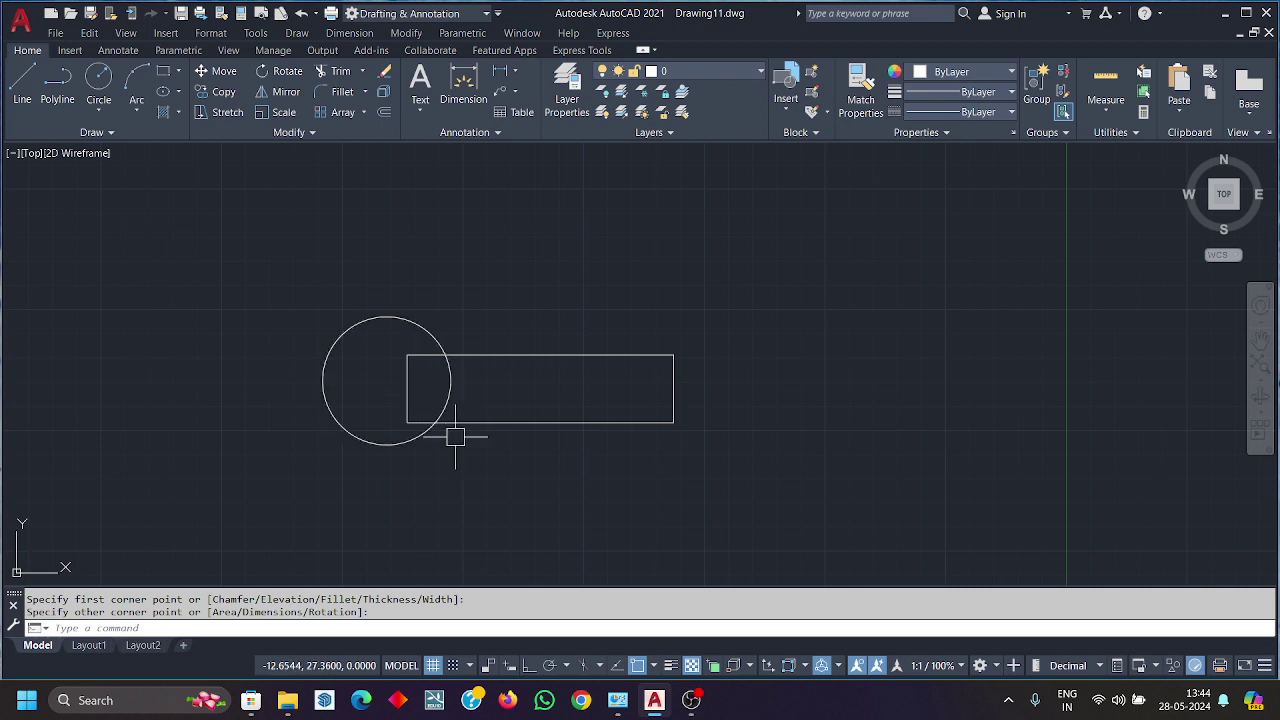
middle_drag(455, 436, 474, 469)
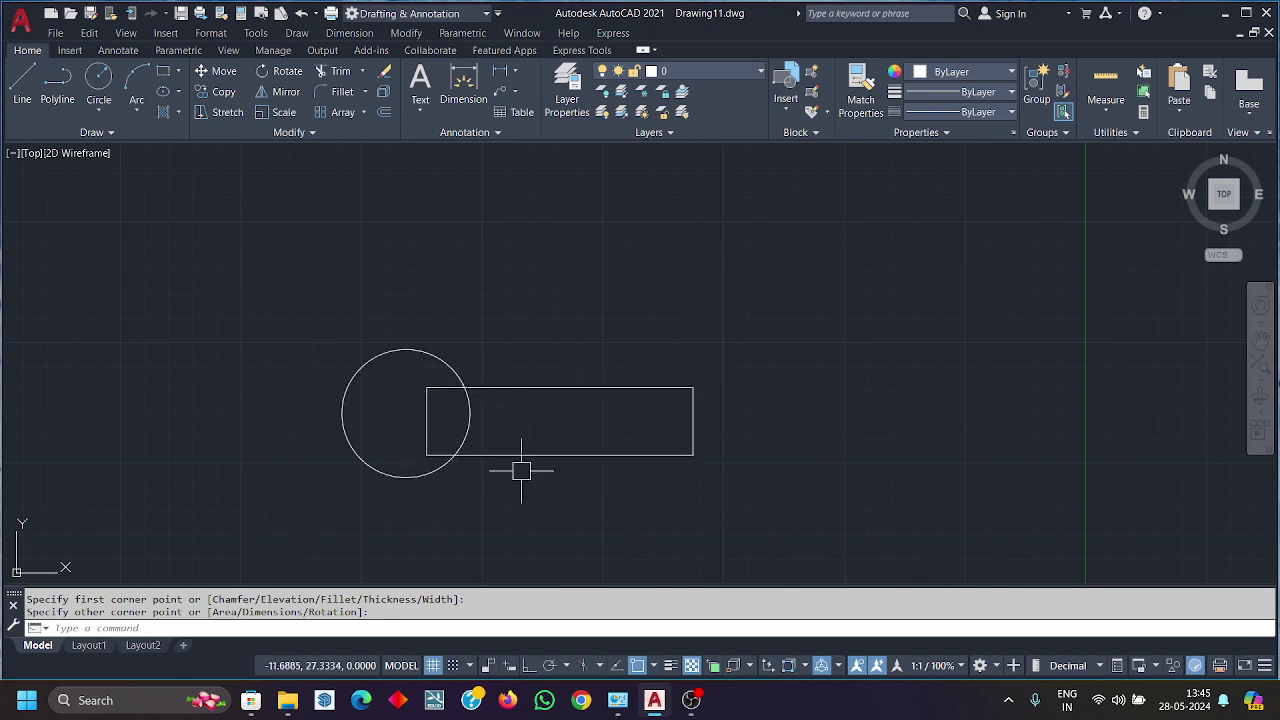
Step: Attach a hyperlink to PPPPP.pdf from the Desktop to both the circle and the rectangle
click(165, 34)
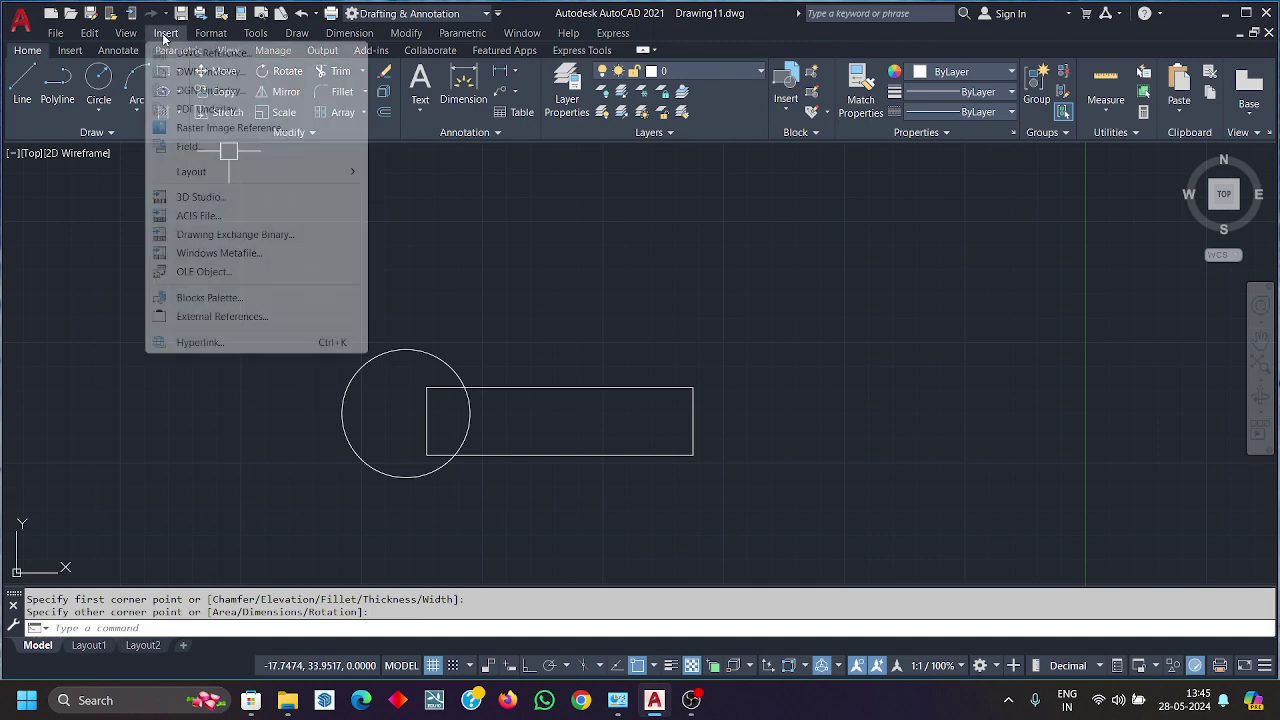
click(266, 343)
click(604, 527)
click(358, 359)
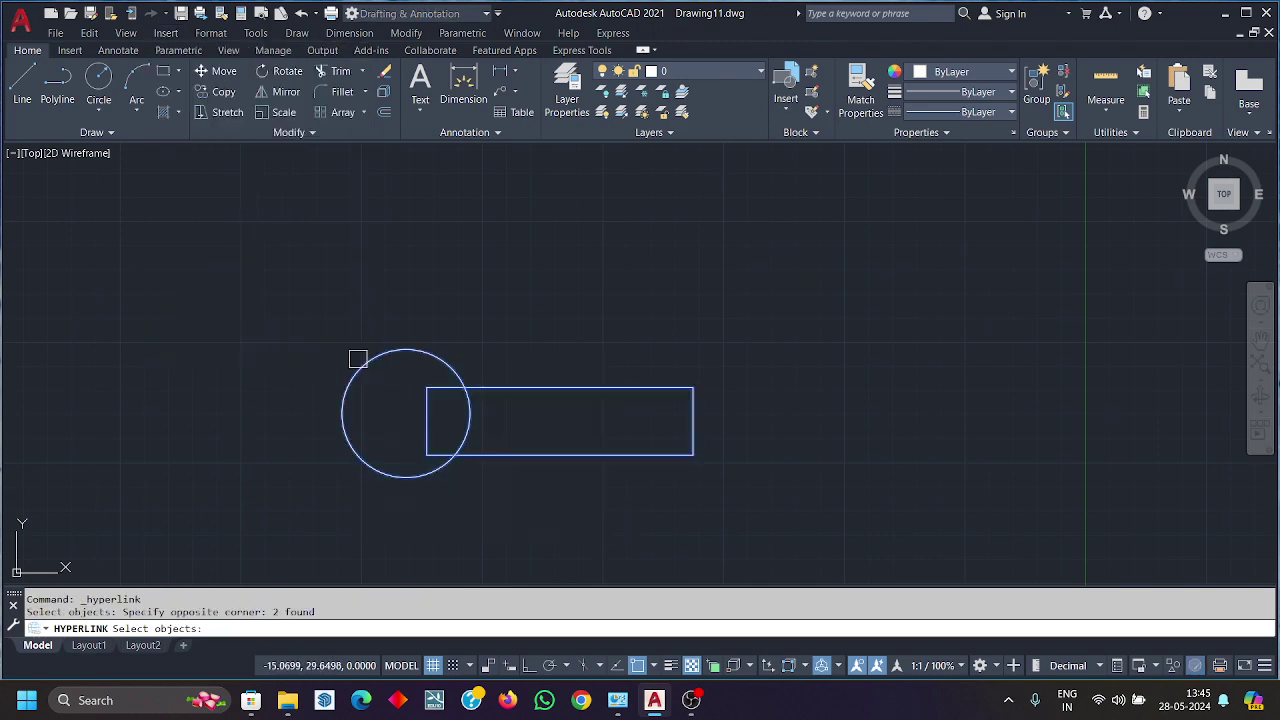
key(Return)
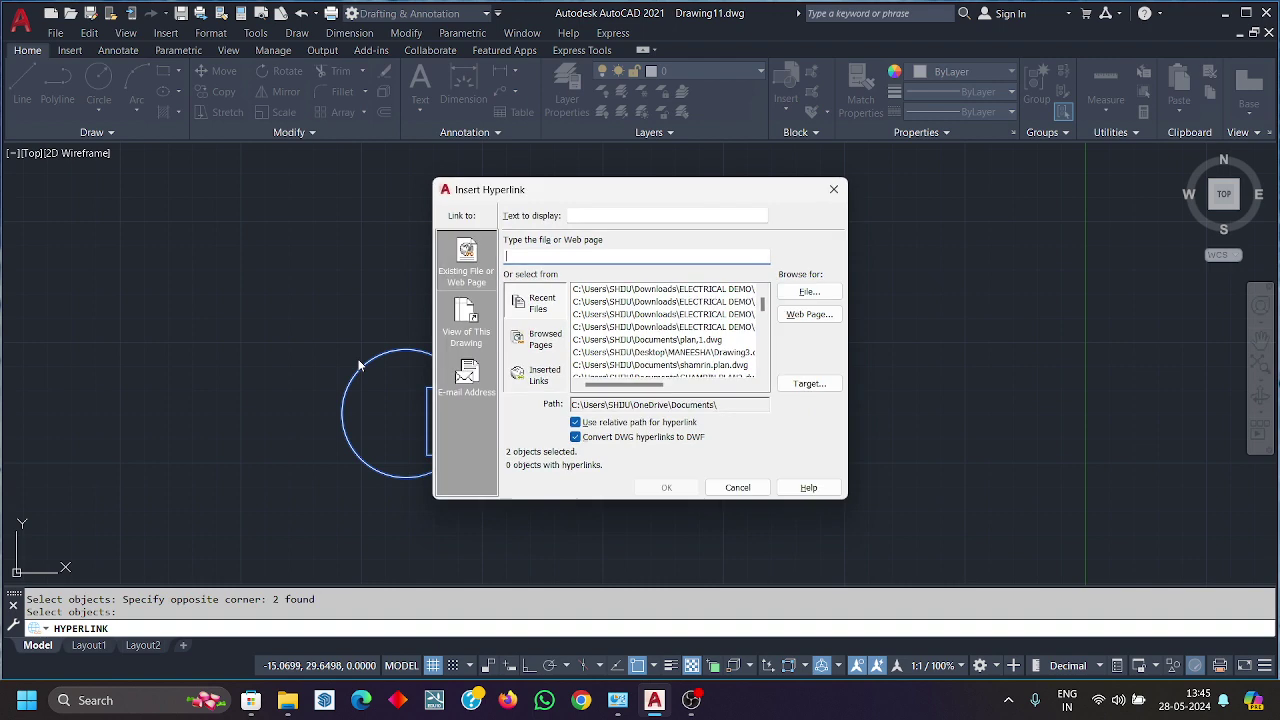
click(811, 293)
click(410, 303)
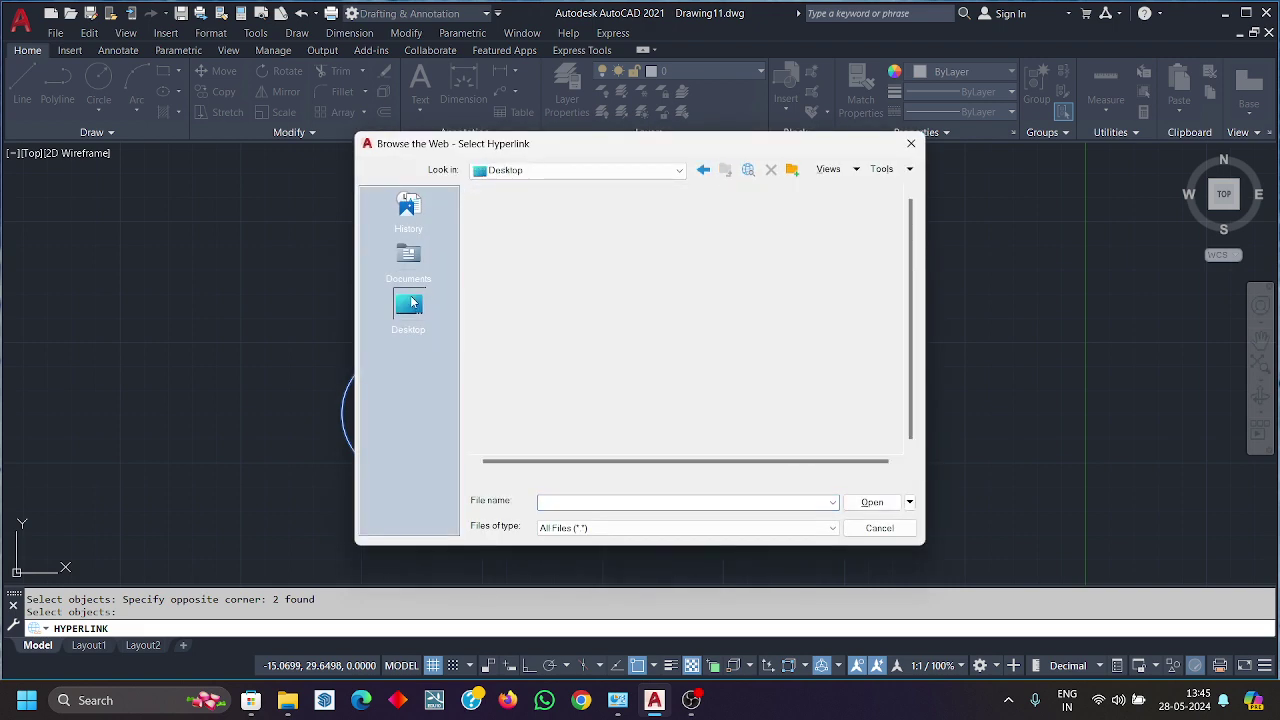
scroll(600, 397, down, 6)
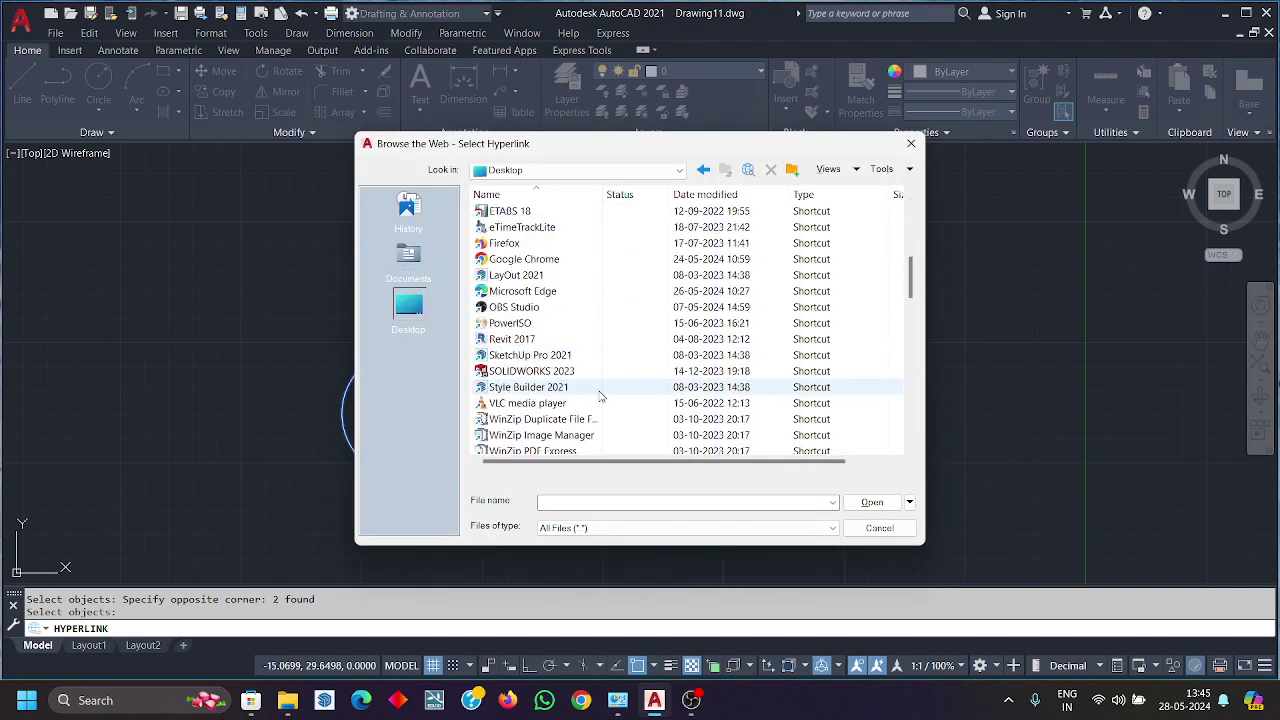
scroll(600, 397, down, 10)
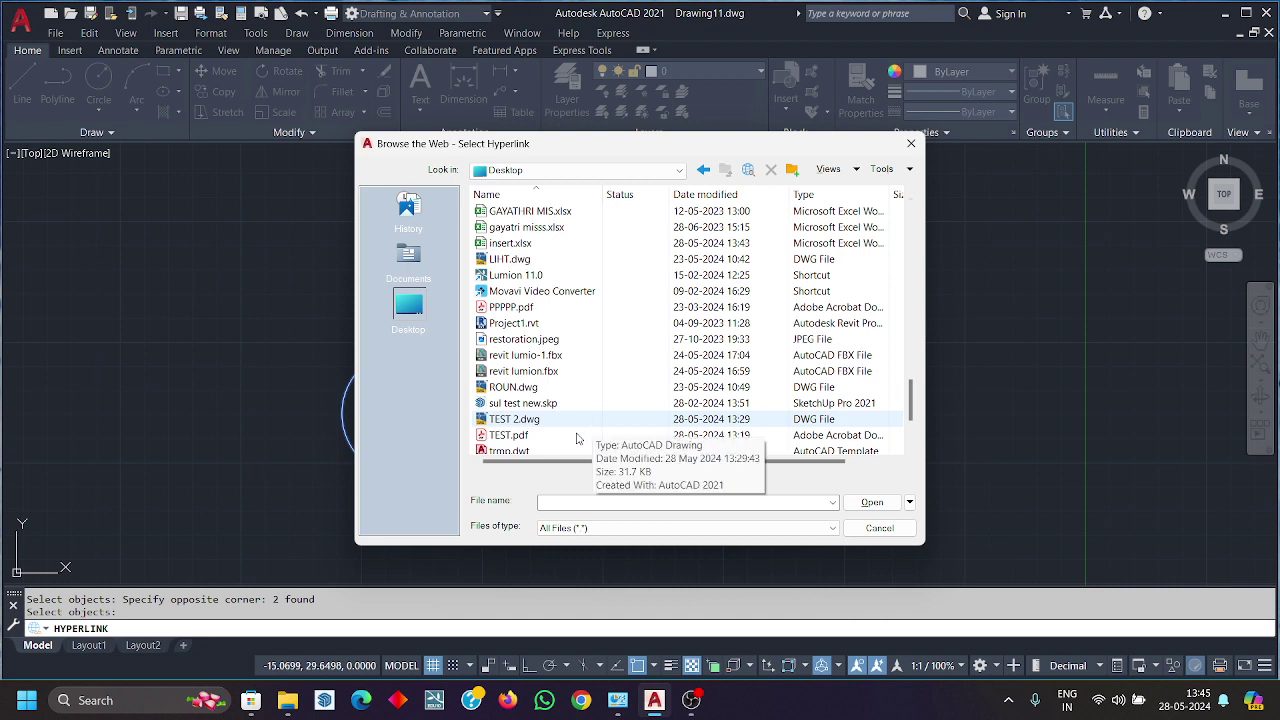
click(508, 436)
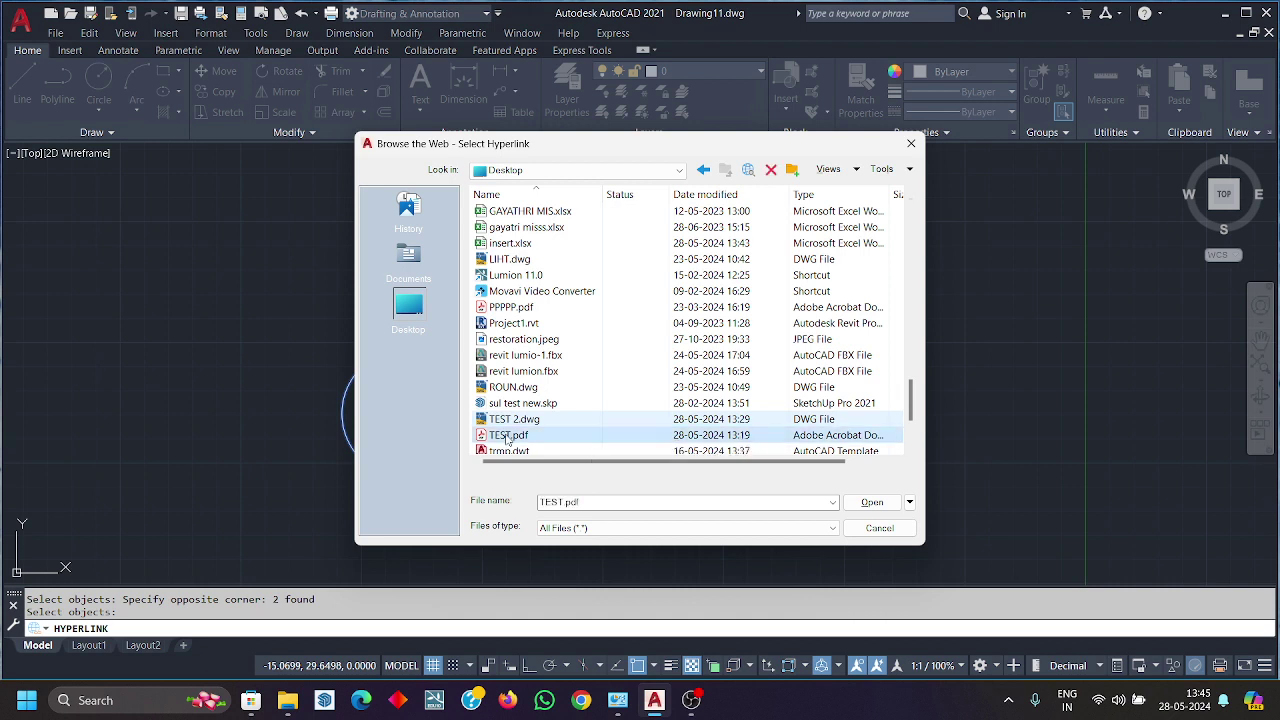
click(514, 309)
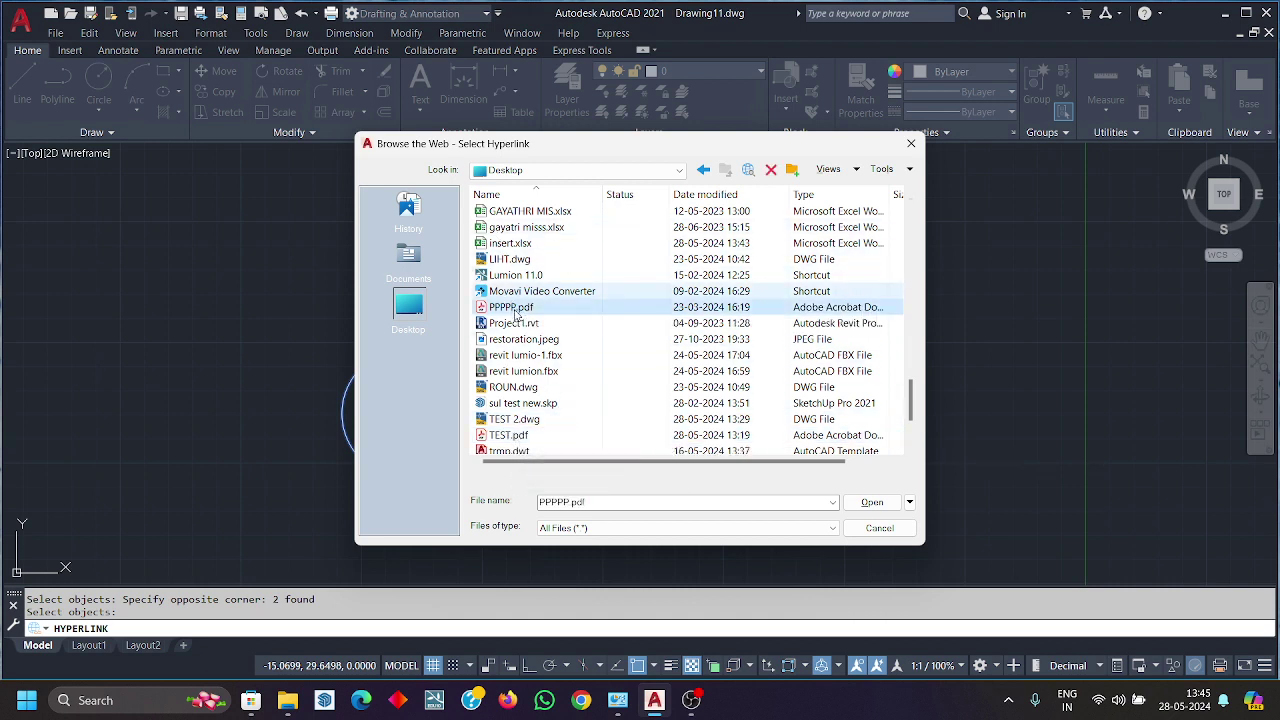
click(508, 436)
click(540, 307)
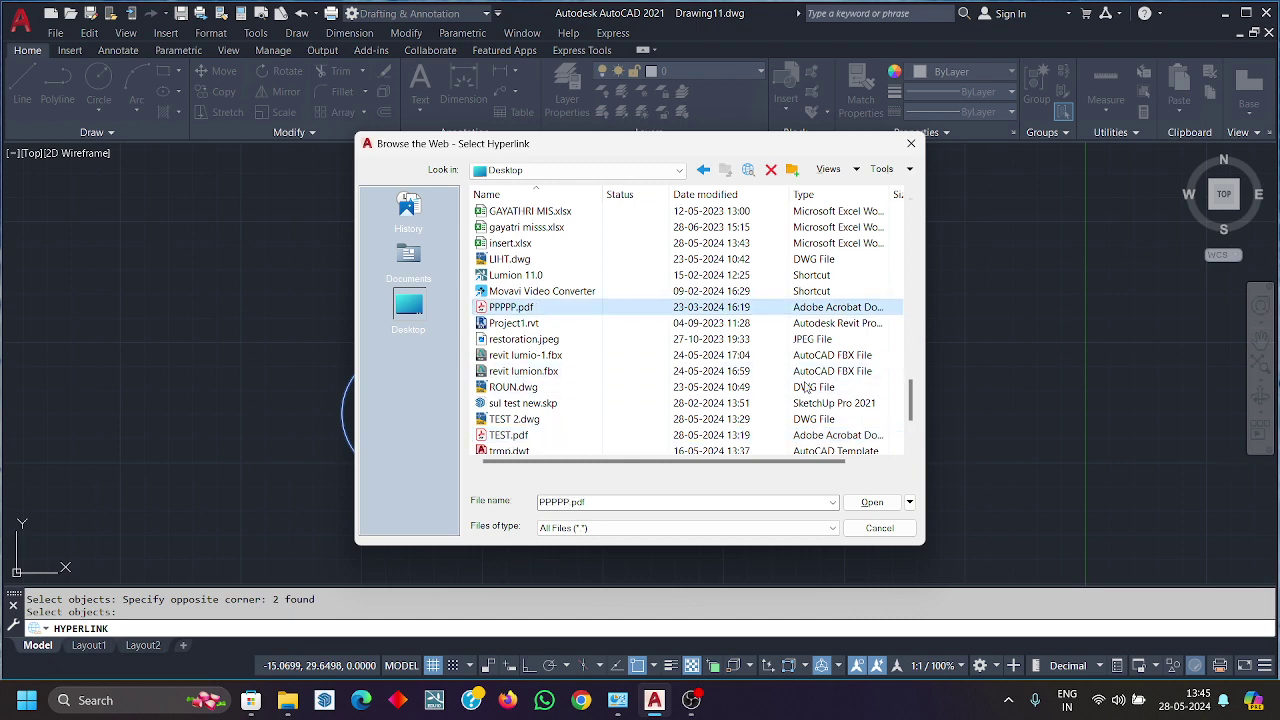
click(874, 502)
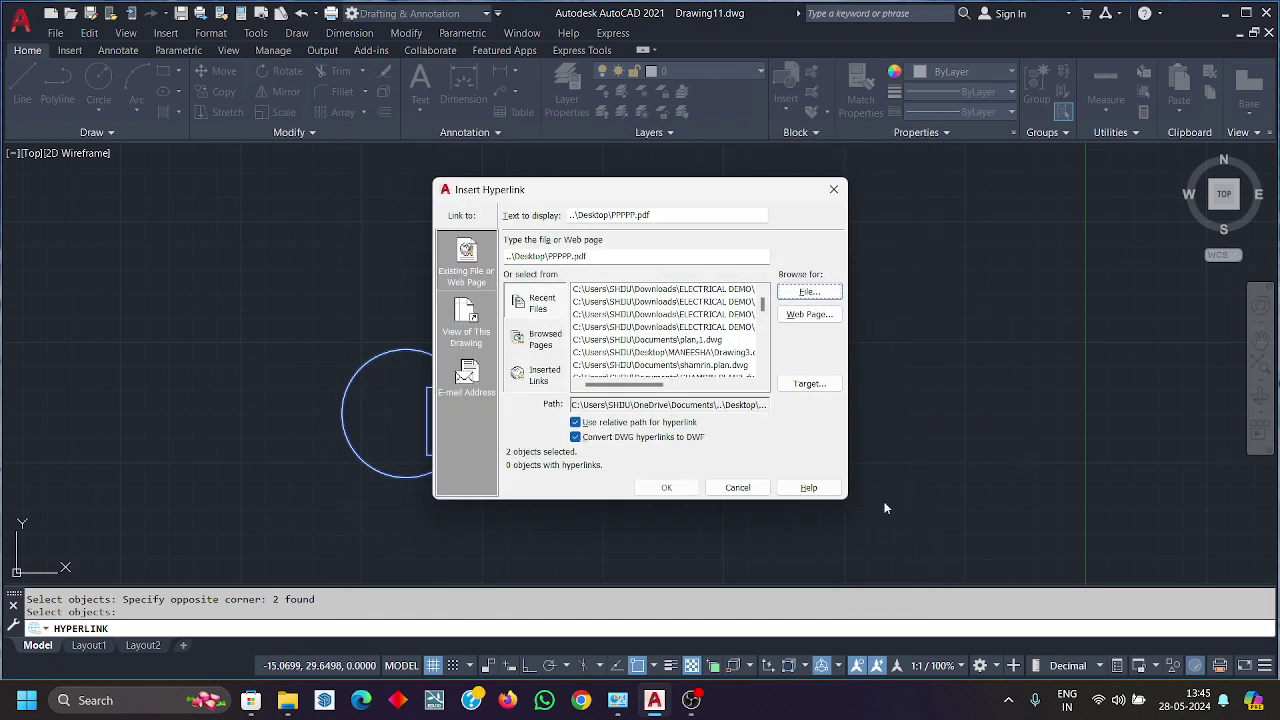
click(666, 487)
Step: Examine the rectangle and the circle individually for the attached hyperlink, then clear the selection
click(466, 456)
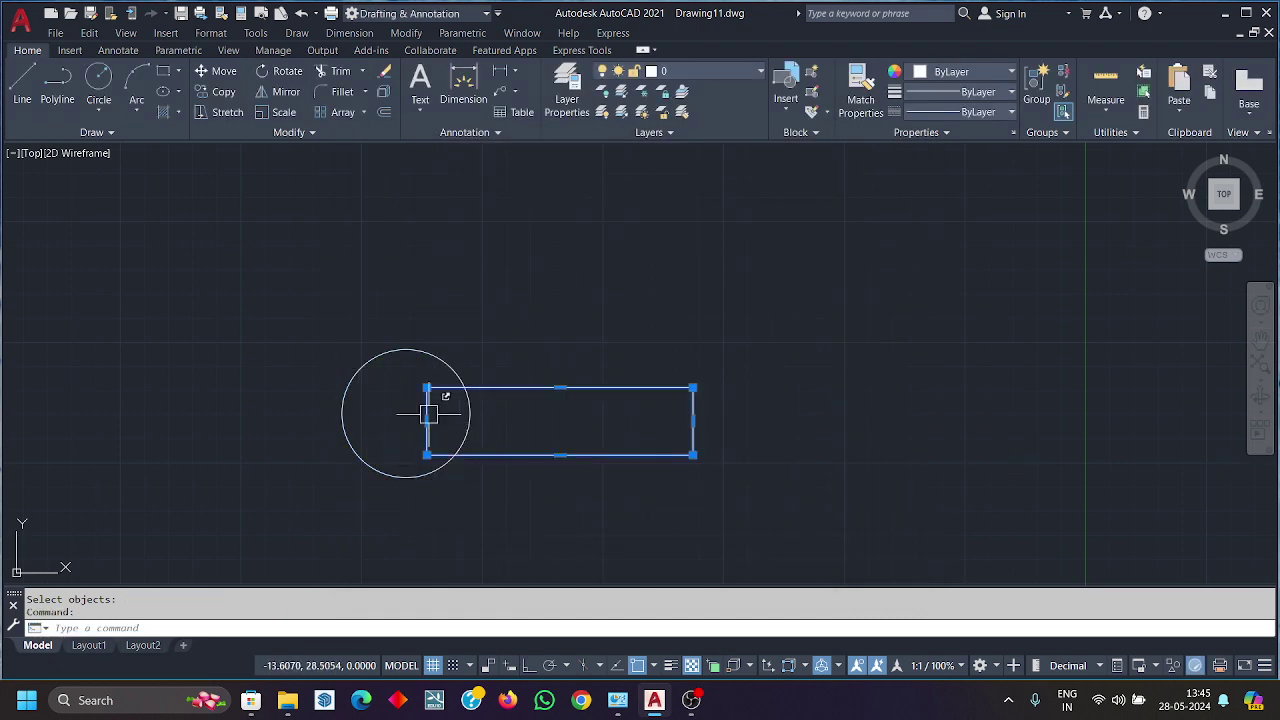
scroll(514, 455, up, 4)
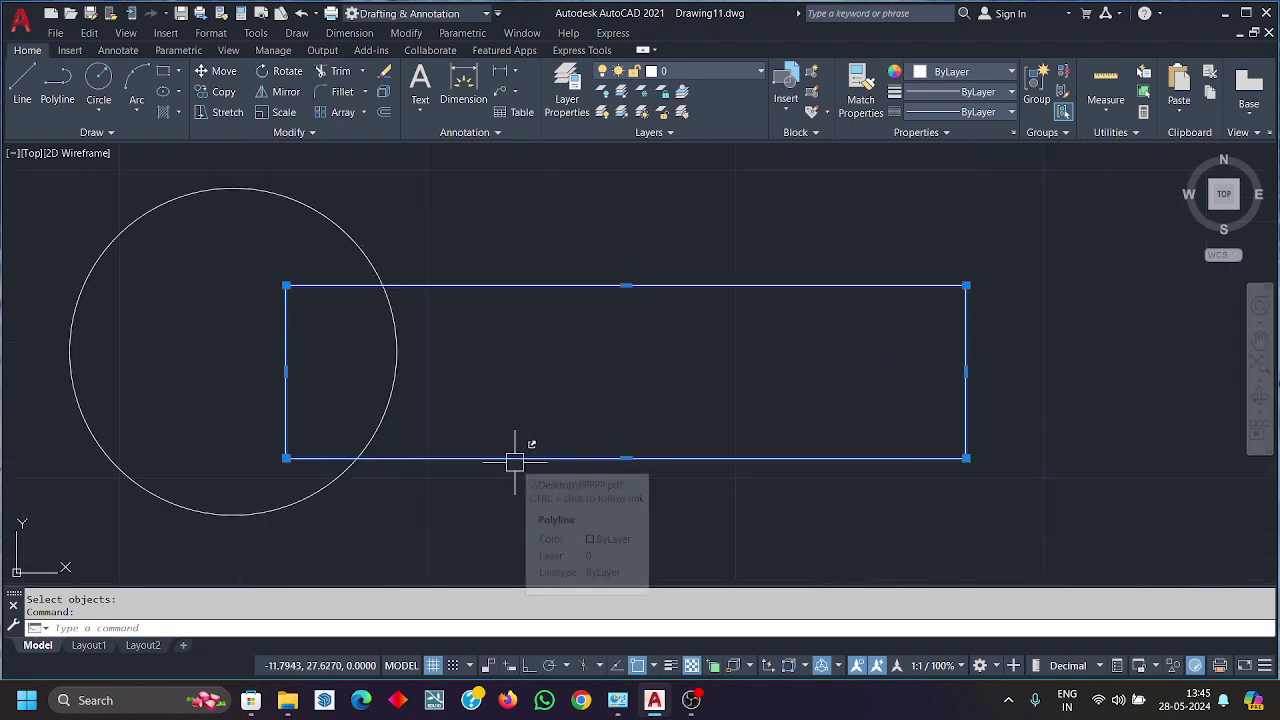
click(328, 495)
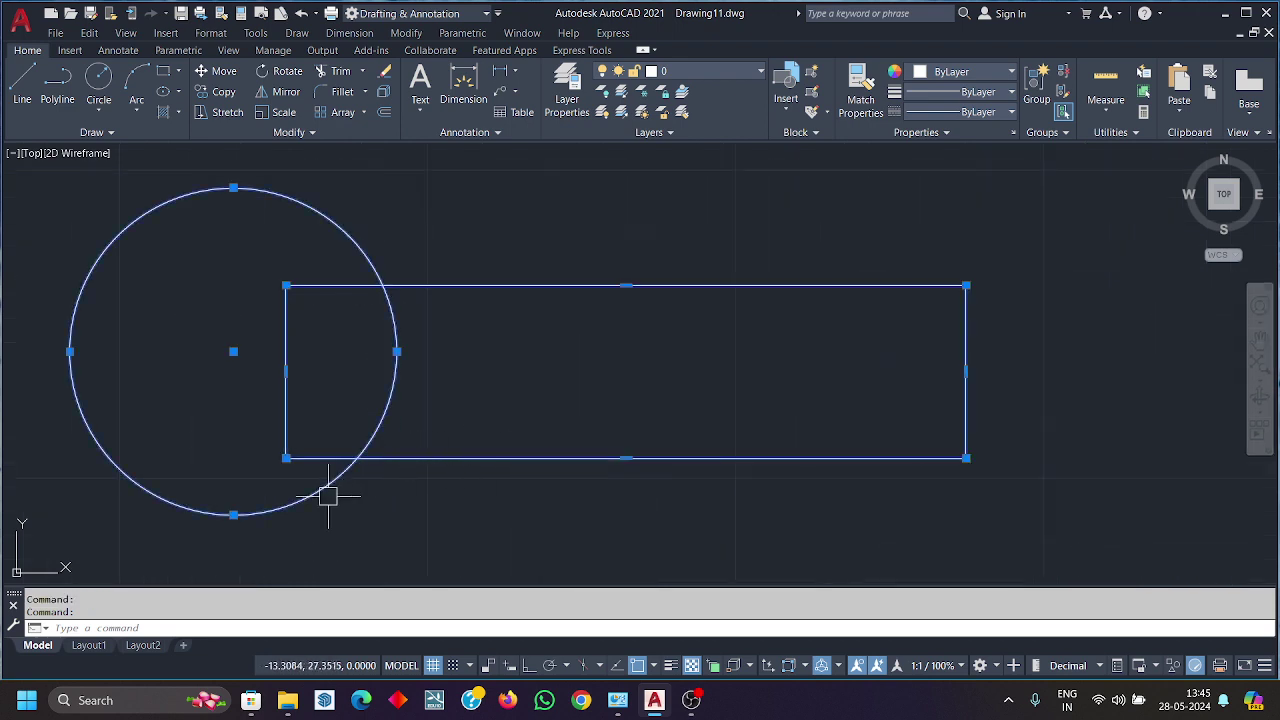
key(Escape)
click(423, 458)
key(Escape)
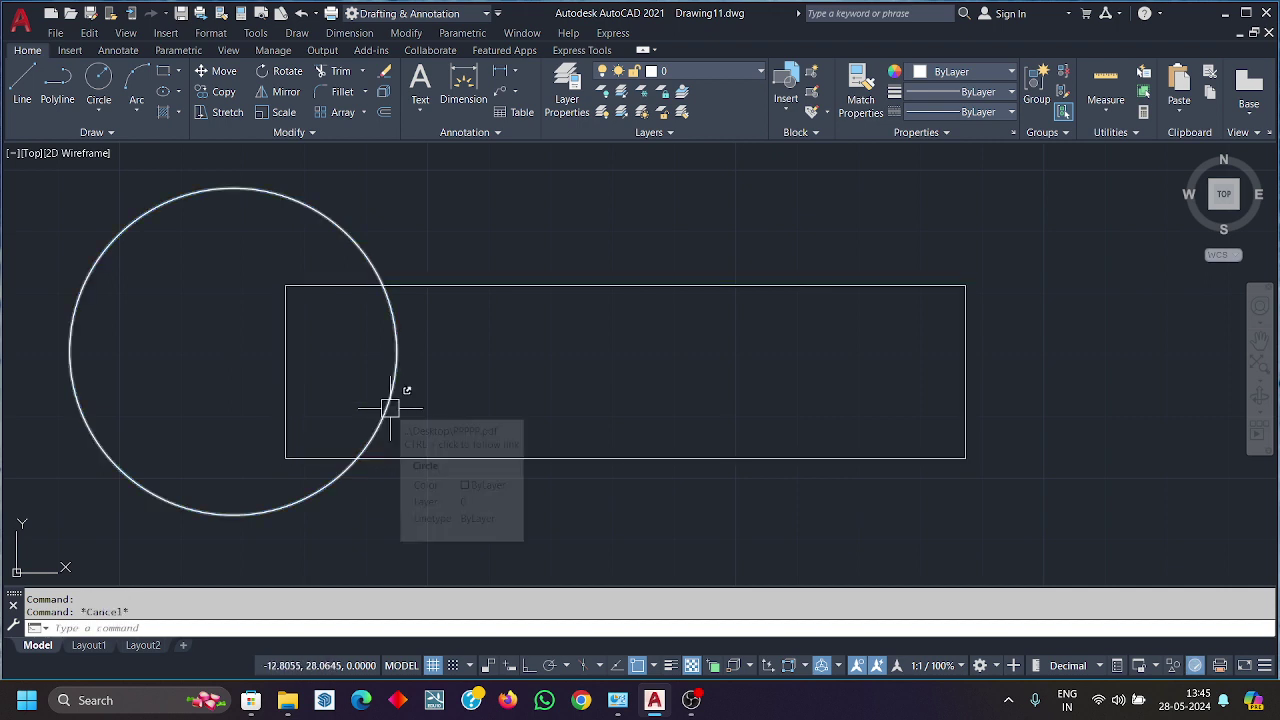
Step: Select both shapes, enlarge the circle by stretching its right quadrant grip outward, and clear the selection
click(422, 489)
click(369, 446)
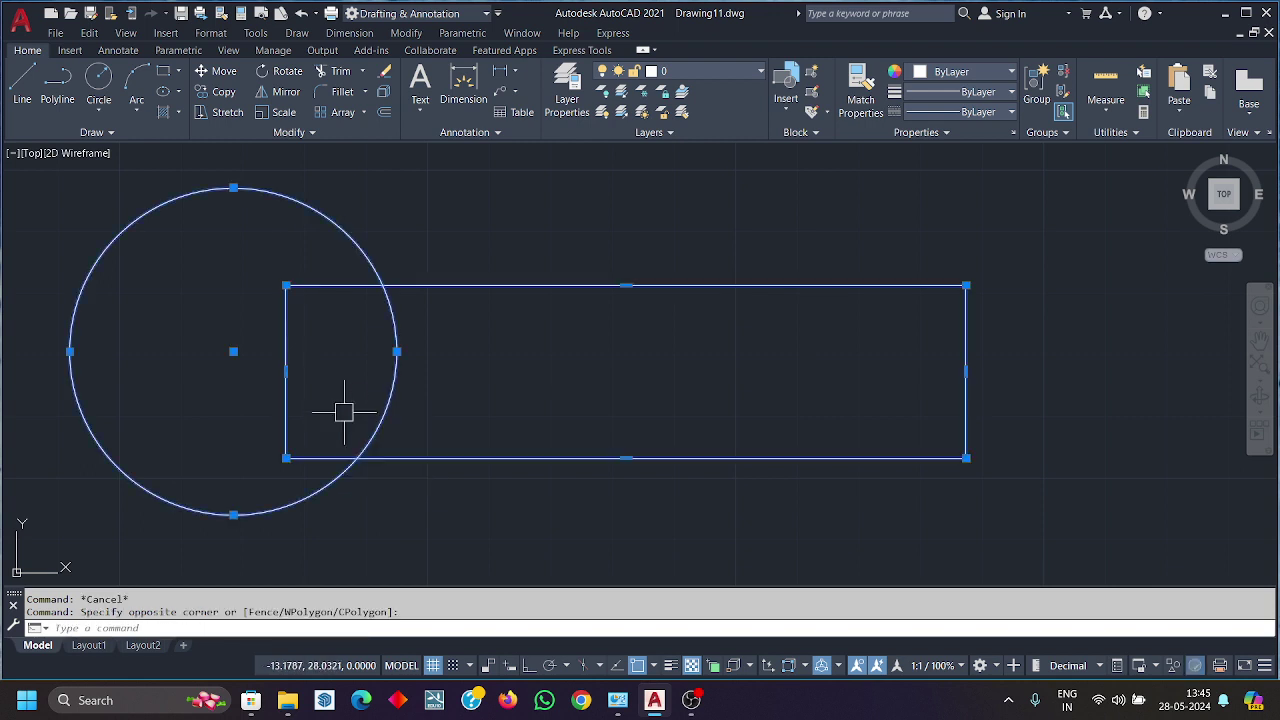
click(397, 351)
click(428, 360)
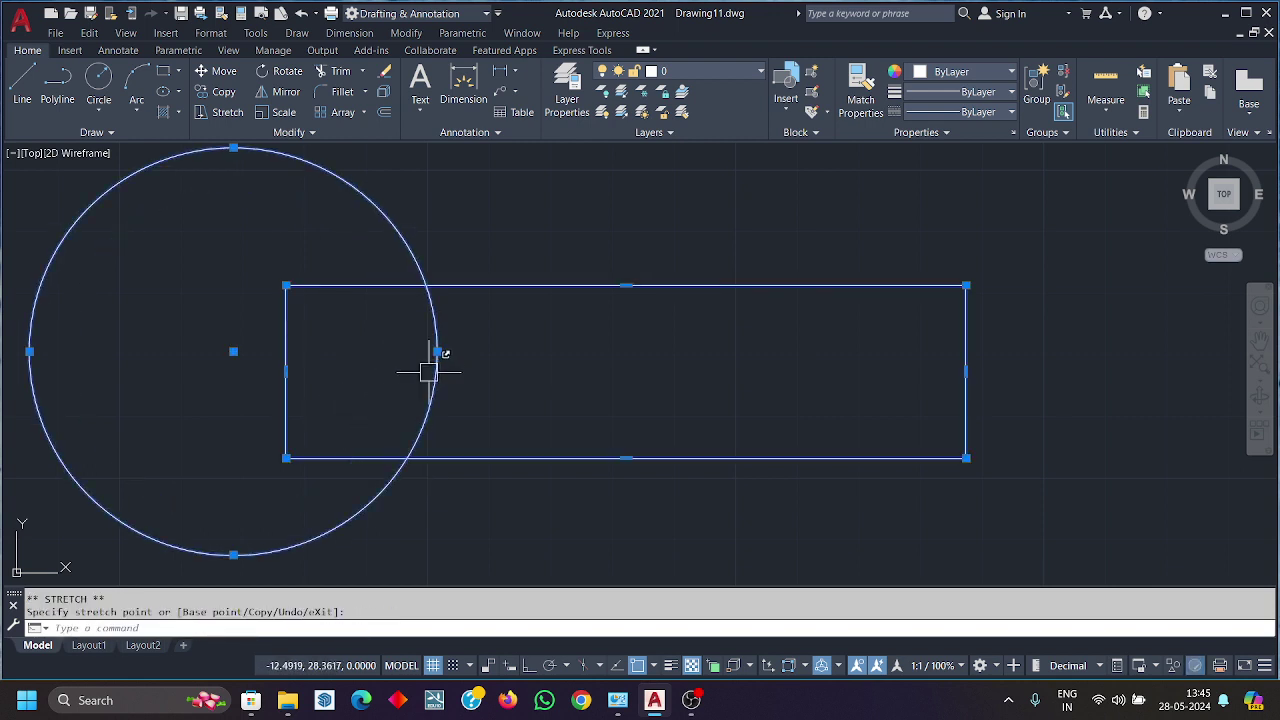
key(Escape)
Step: Follow the rectangle's hyperlink from its lower edge and look through the first pages of PPPPP.pdf
scroll(444, 473, down, 2)
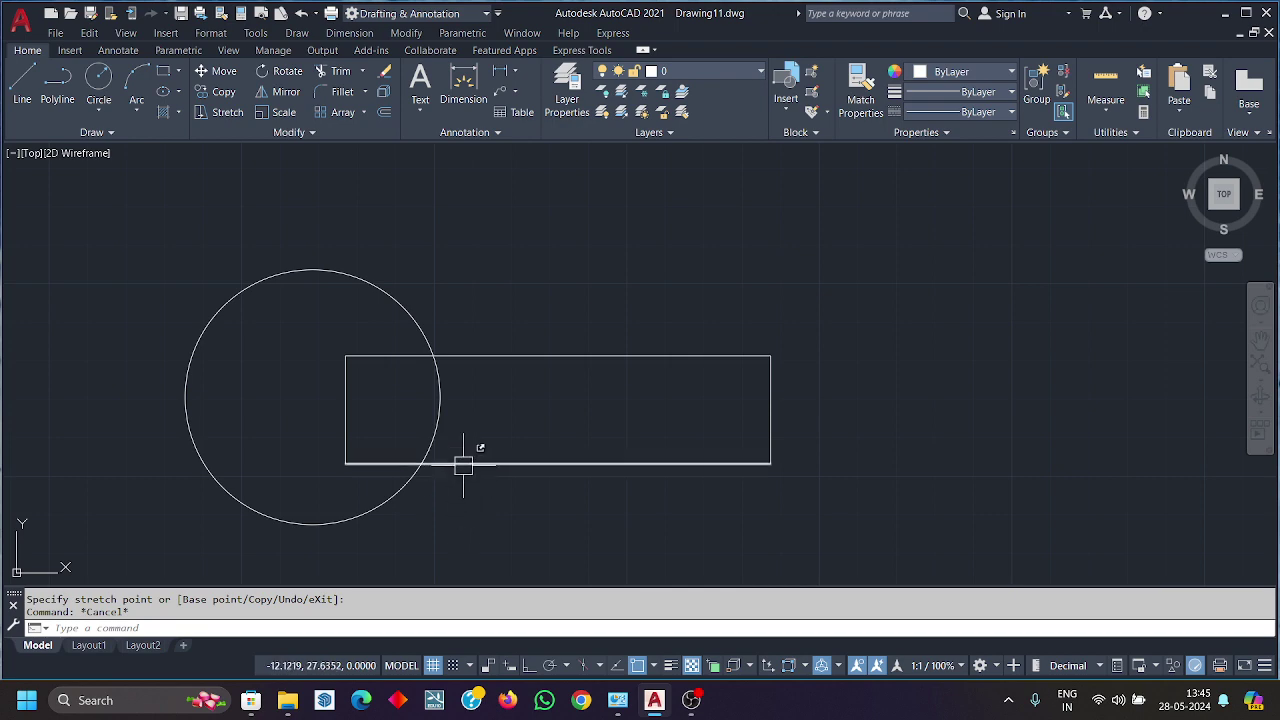
click(463, 462)
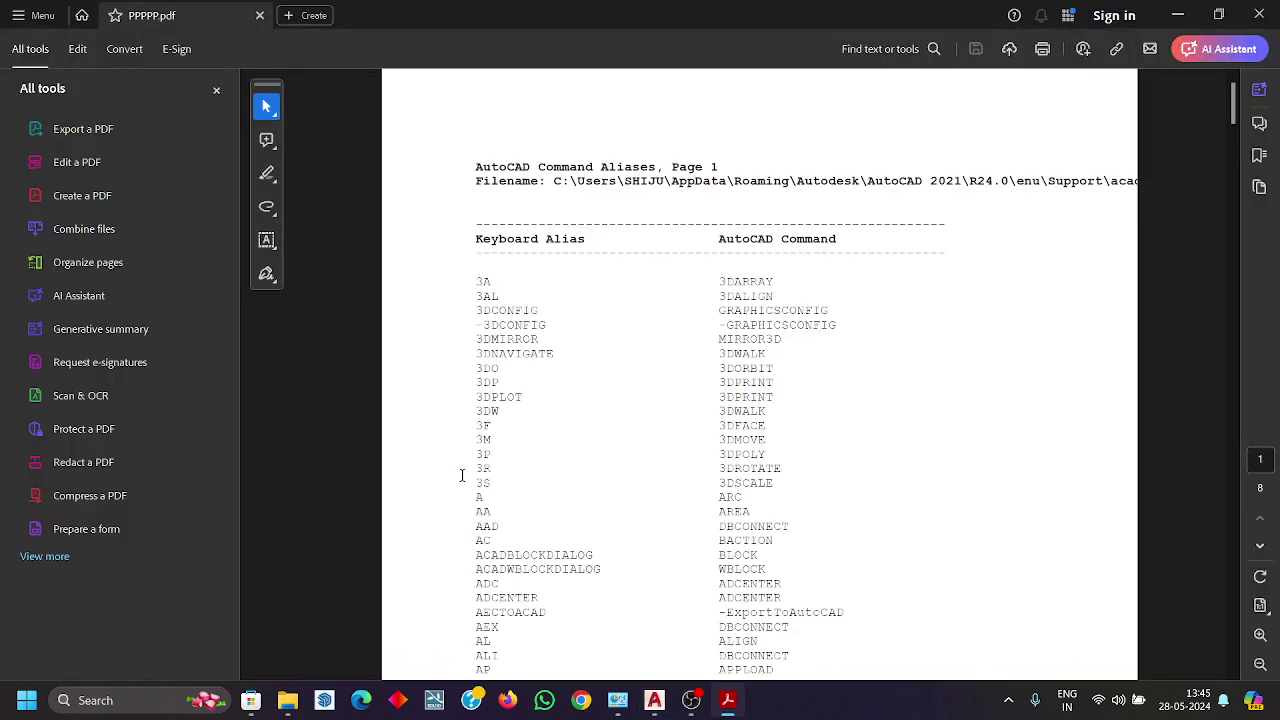
scroll(654, 414, down, 10)
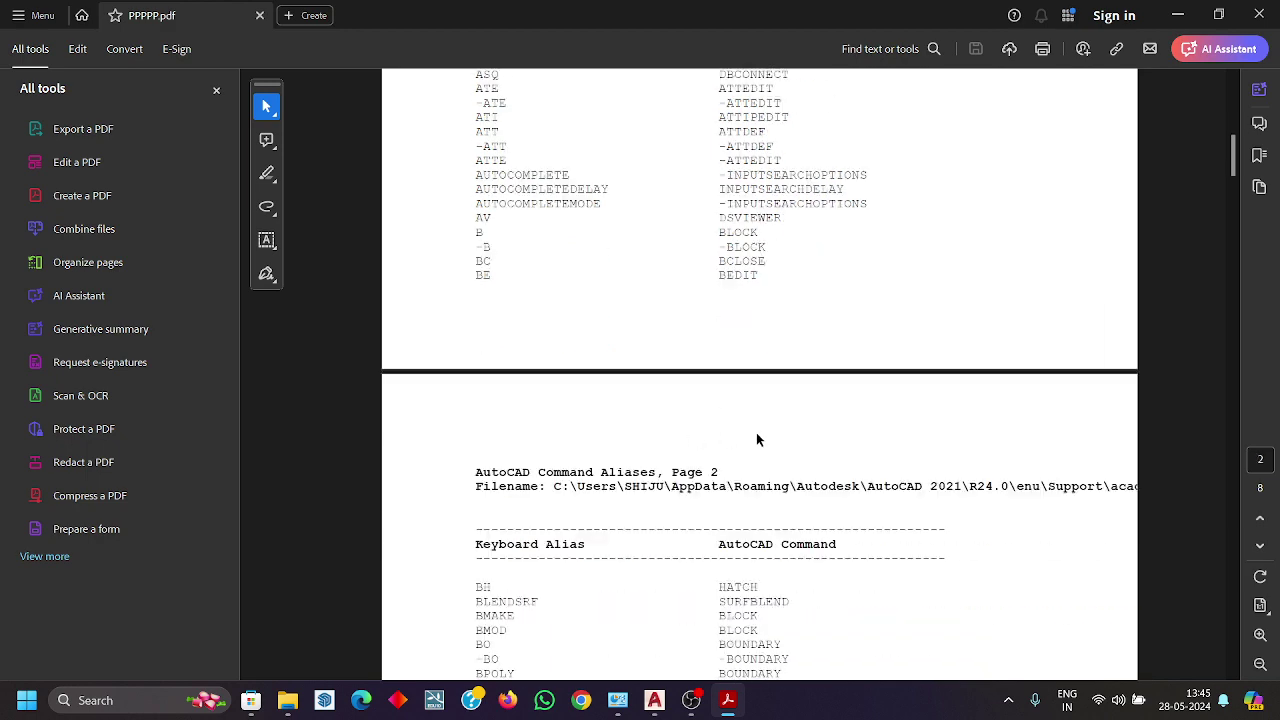
scroll(756, 440, up, 8)
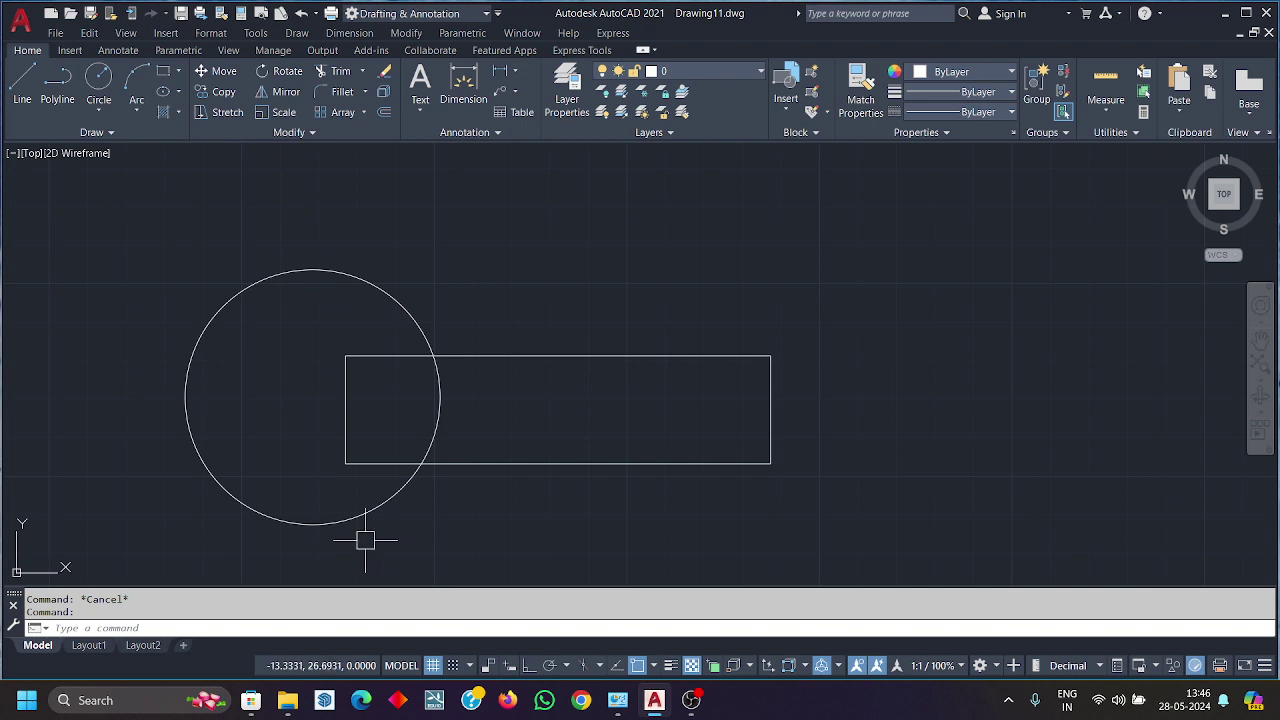
Step: Follow the circle's hyperlink to PPPPP.pdf, close the PDF viewer, and inspect the link tooltip on the rectangle's right edge
ctrl+click(402, 475)
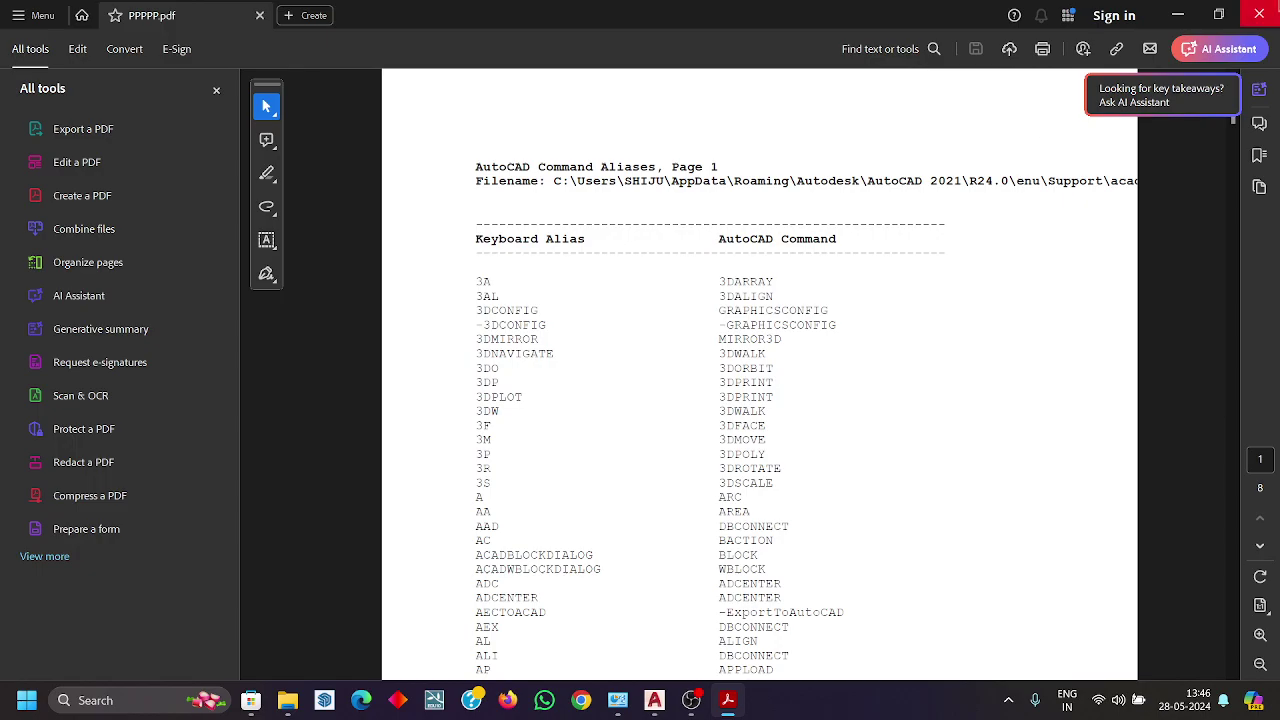
click(1259, 15)
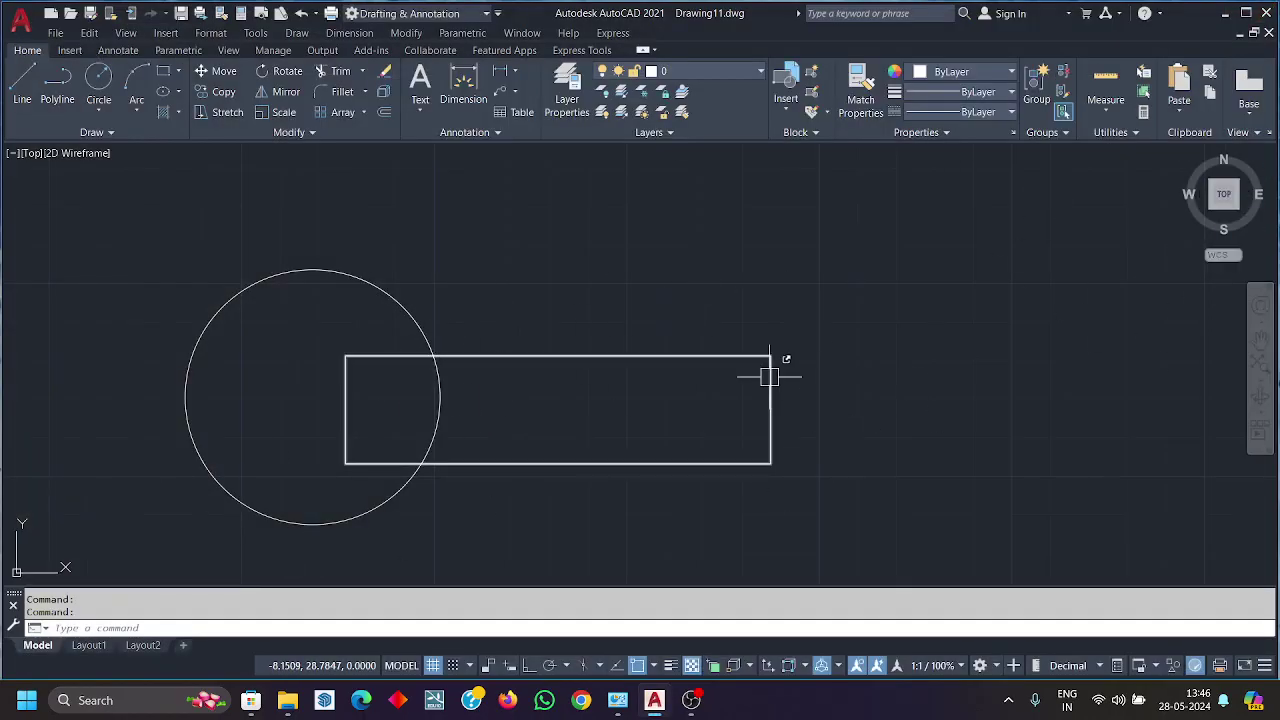
mouse_move(768, 376)
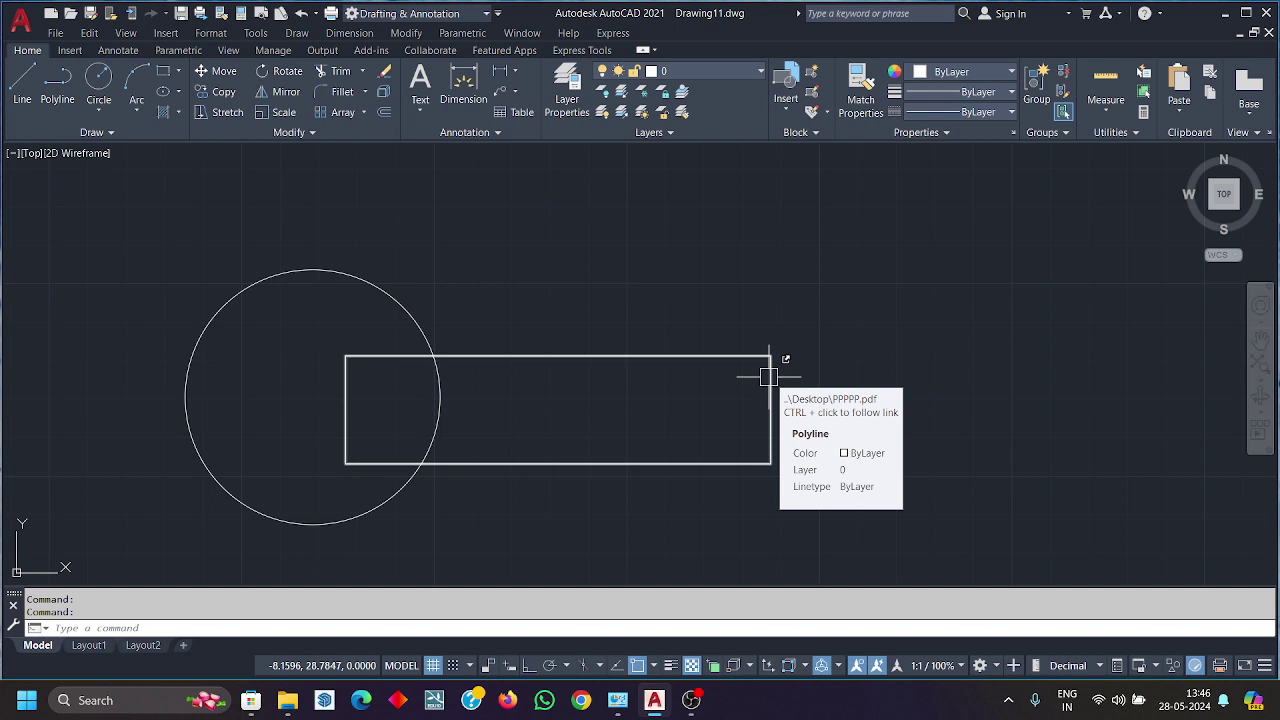
Step: Close the current drawing without saving, close the remaining start page, and exit AutoCAD
click(20, 18)
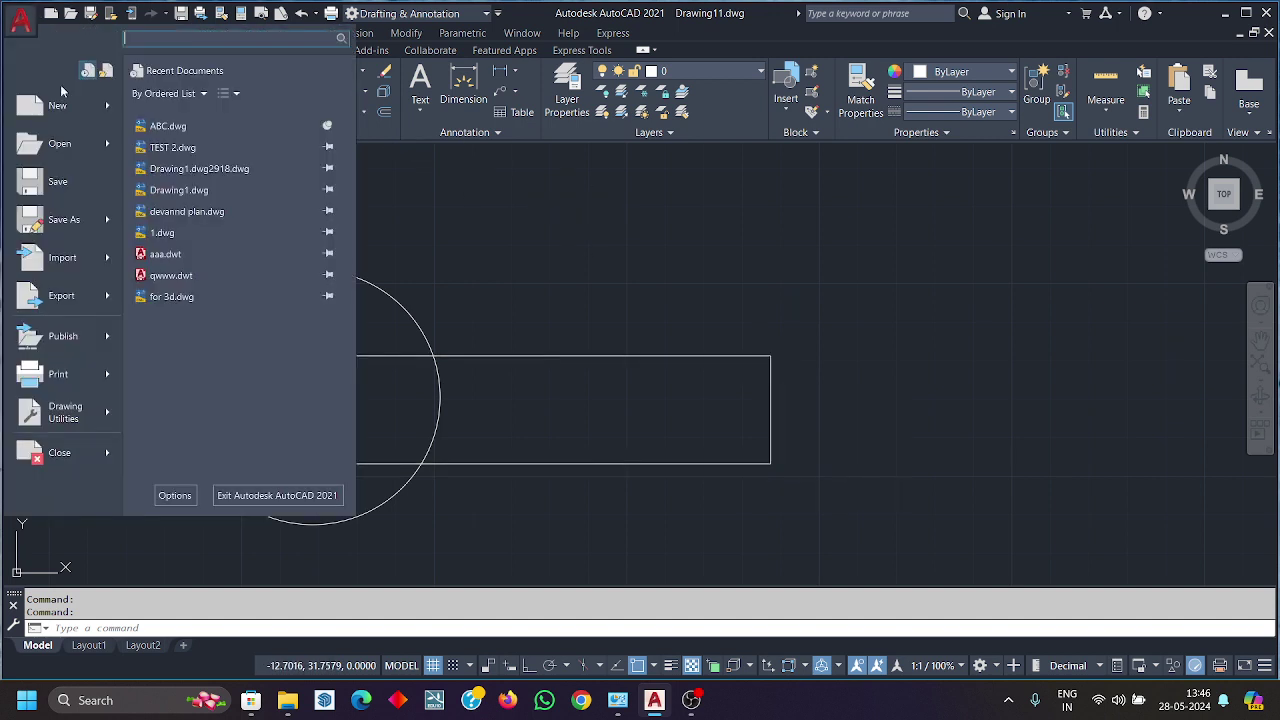
click(57, 452)
click(643, 390)
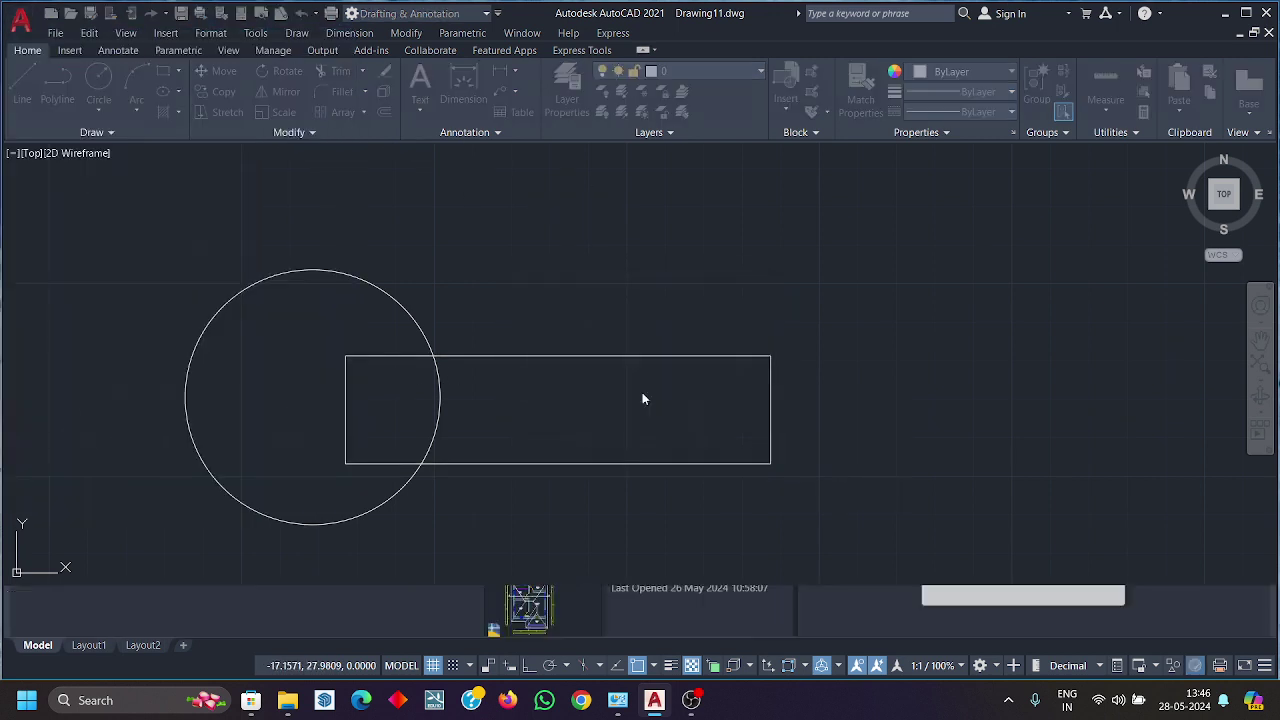
click(1267, 31)
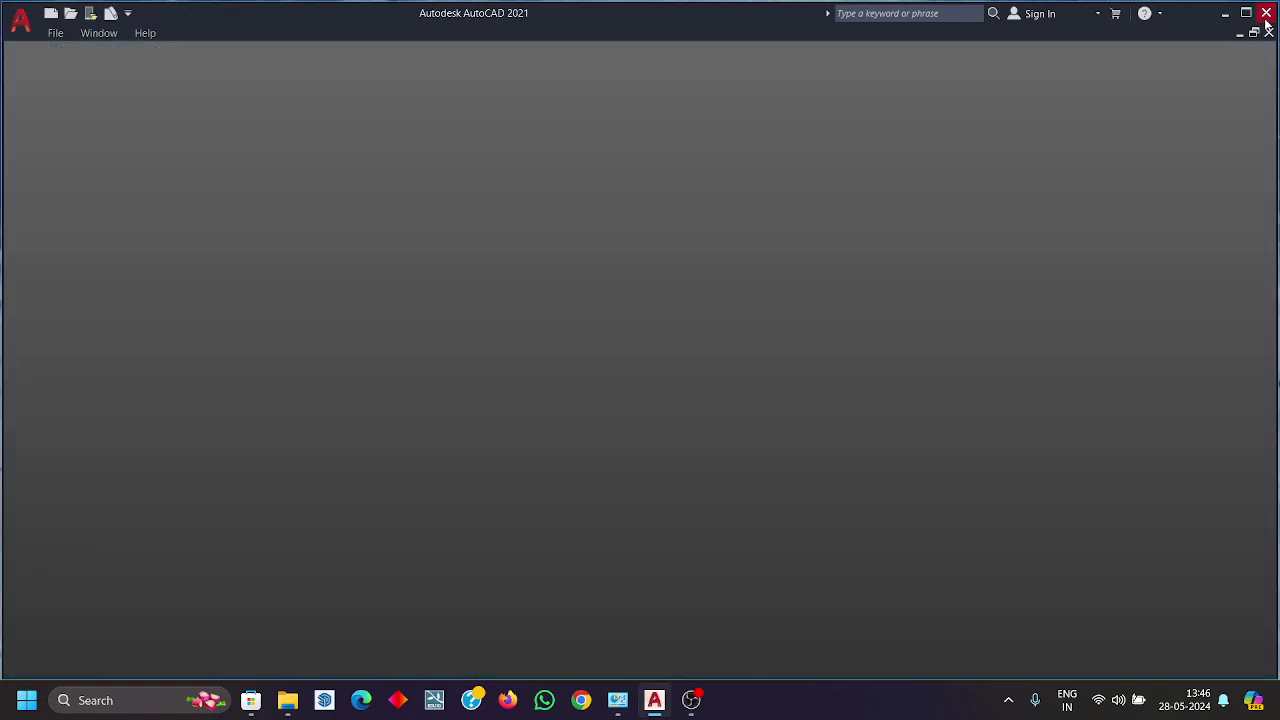
click(1266, 13)
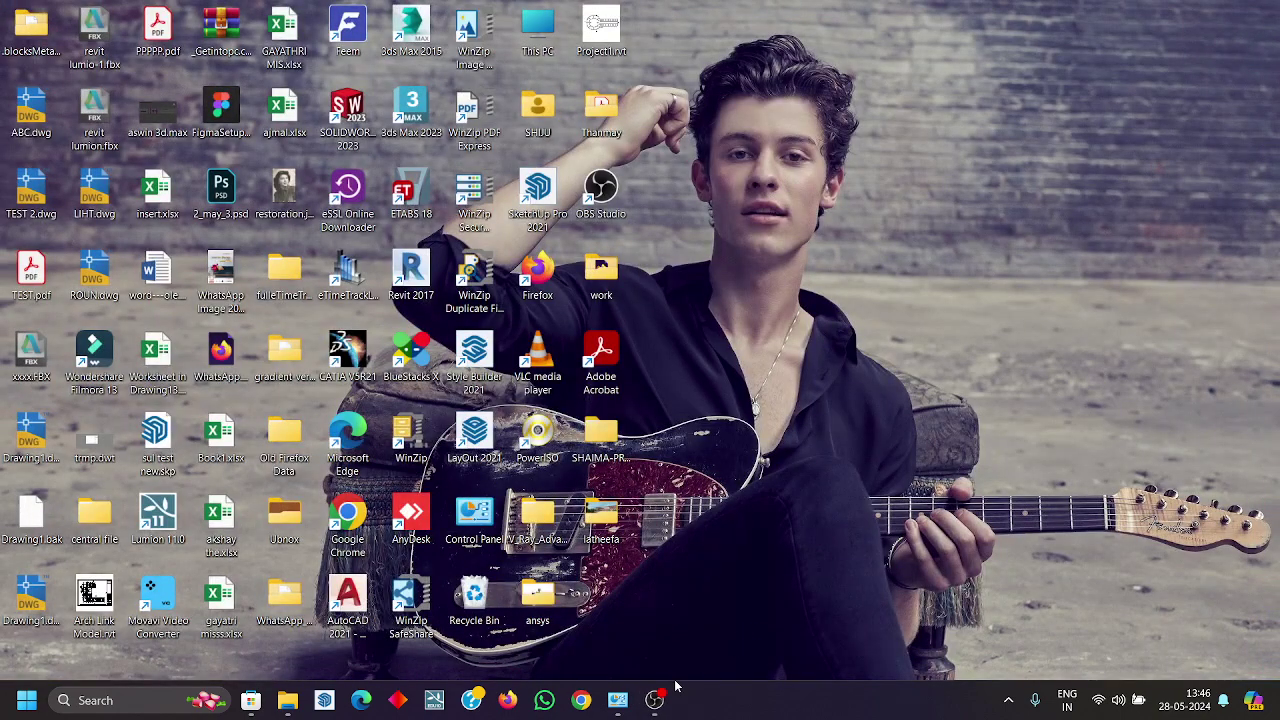